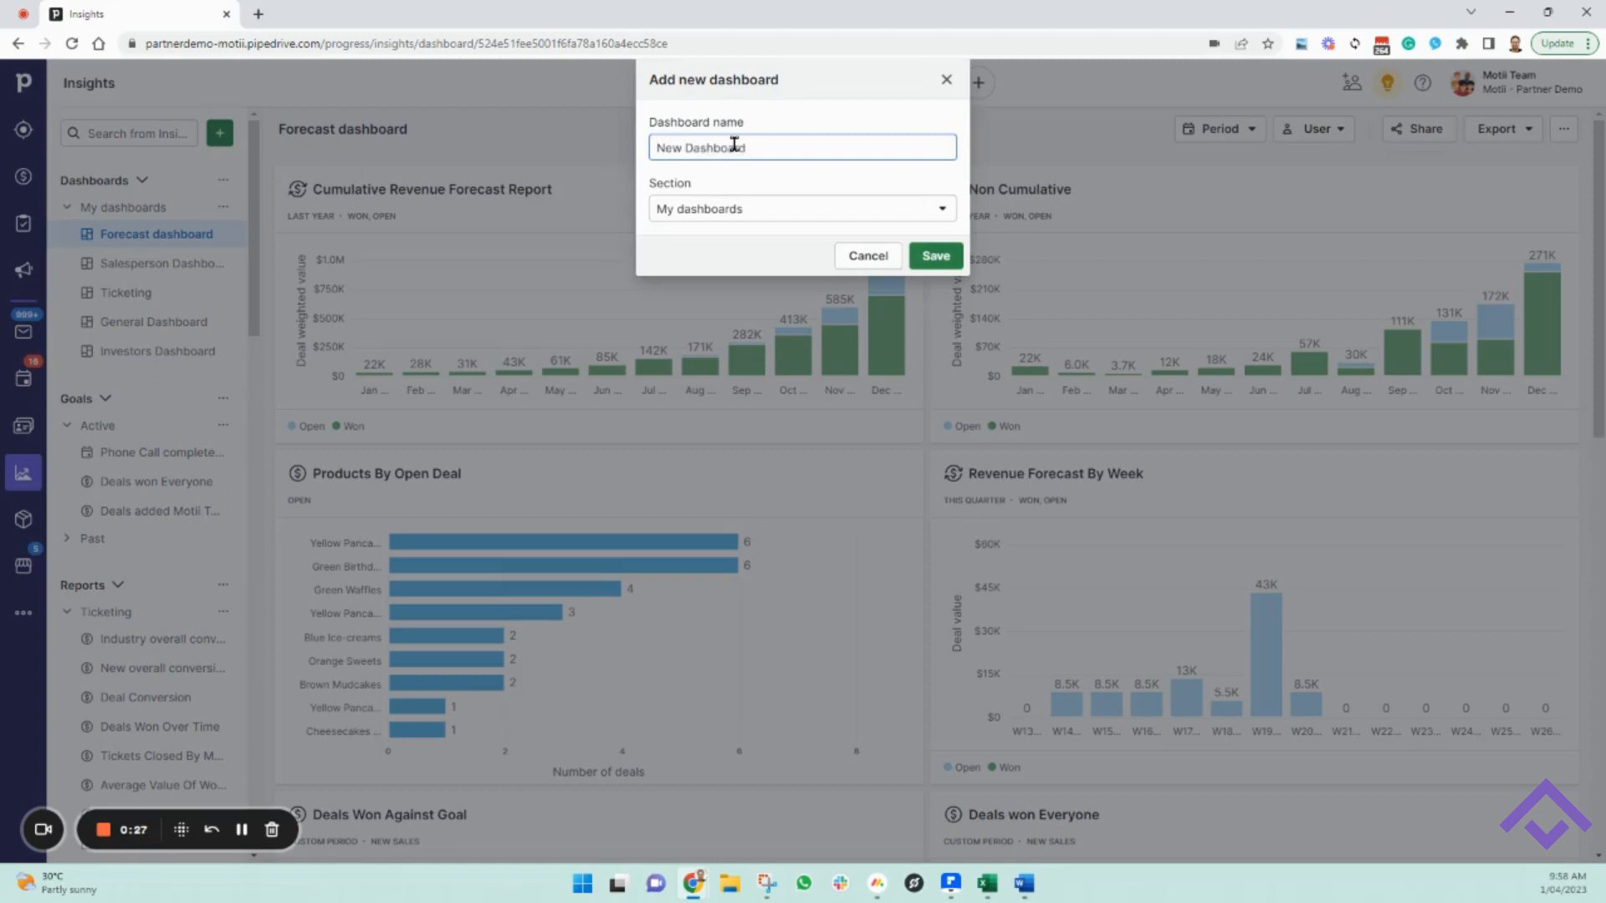
Step: Save the new dashboard as New Dashboard in the My dashboards section
click(786, 212)
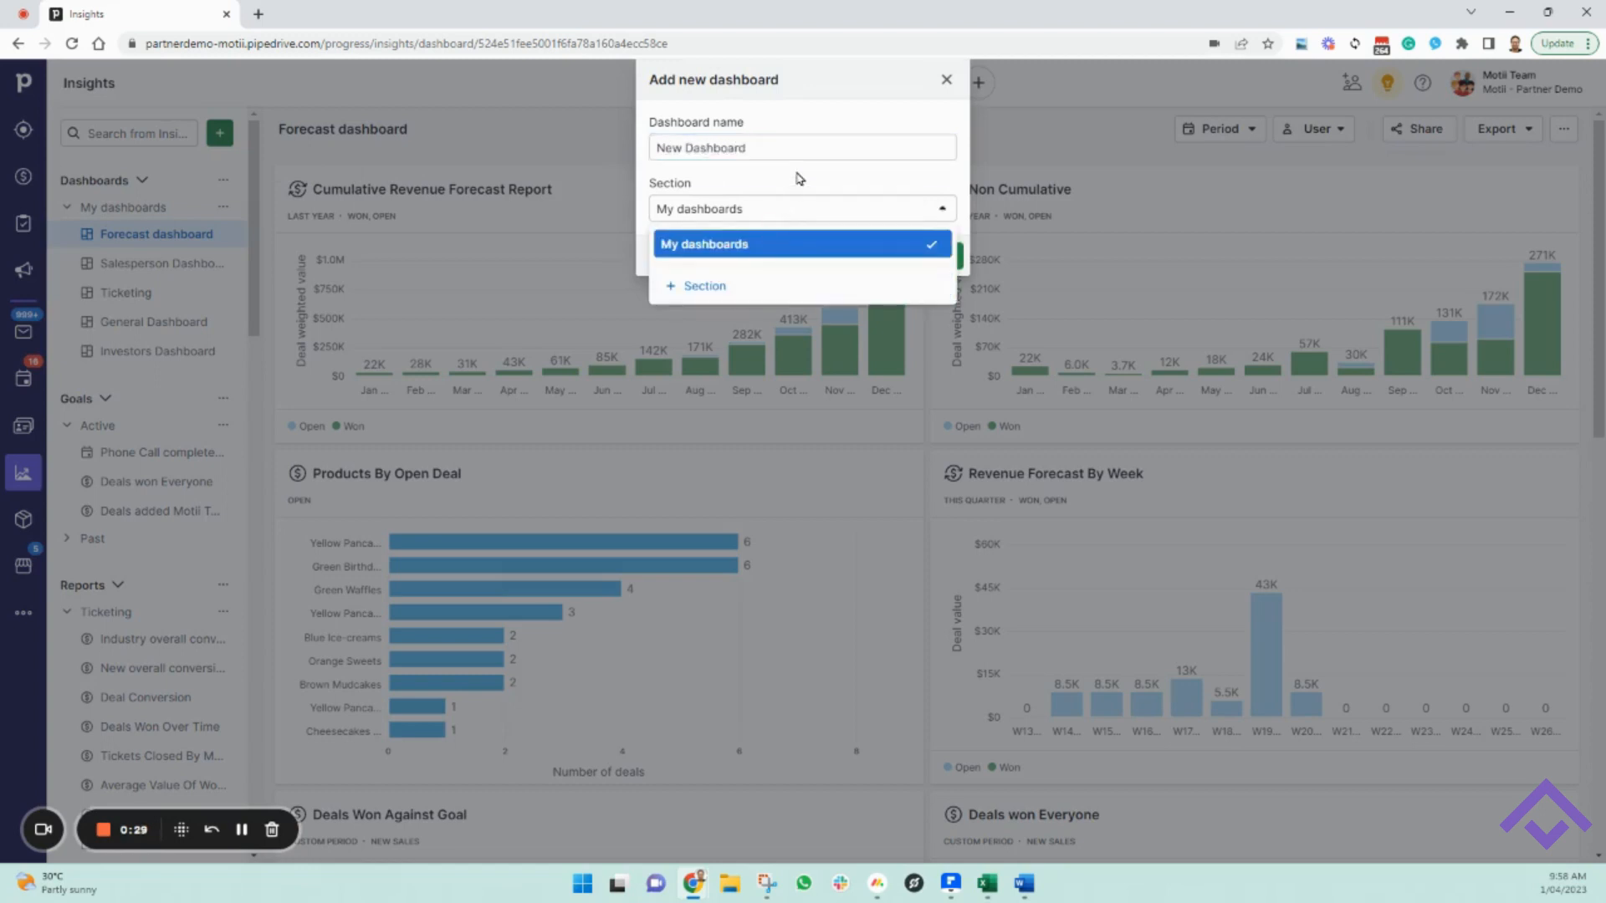
click(798, 178)
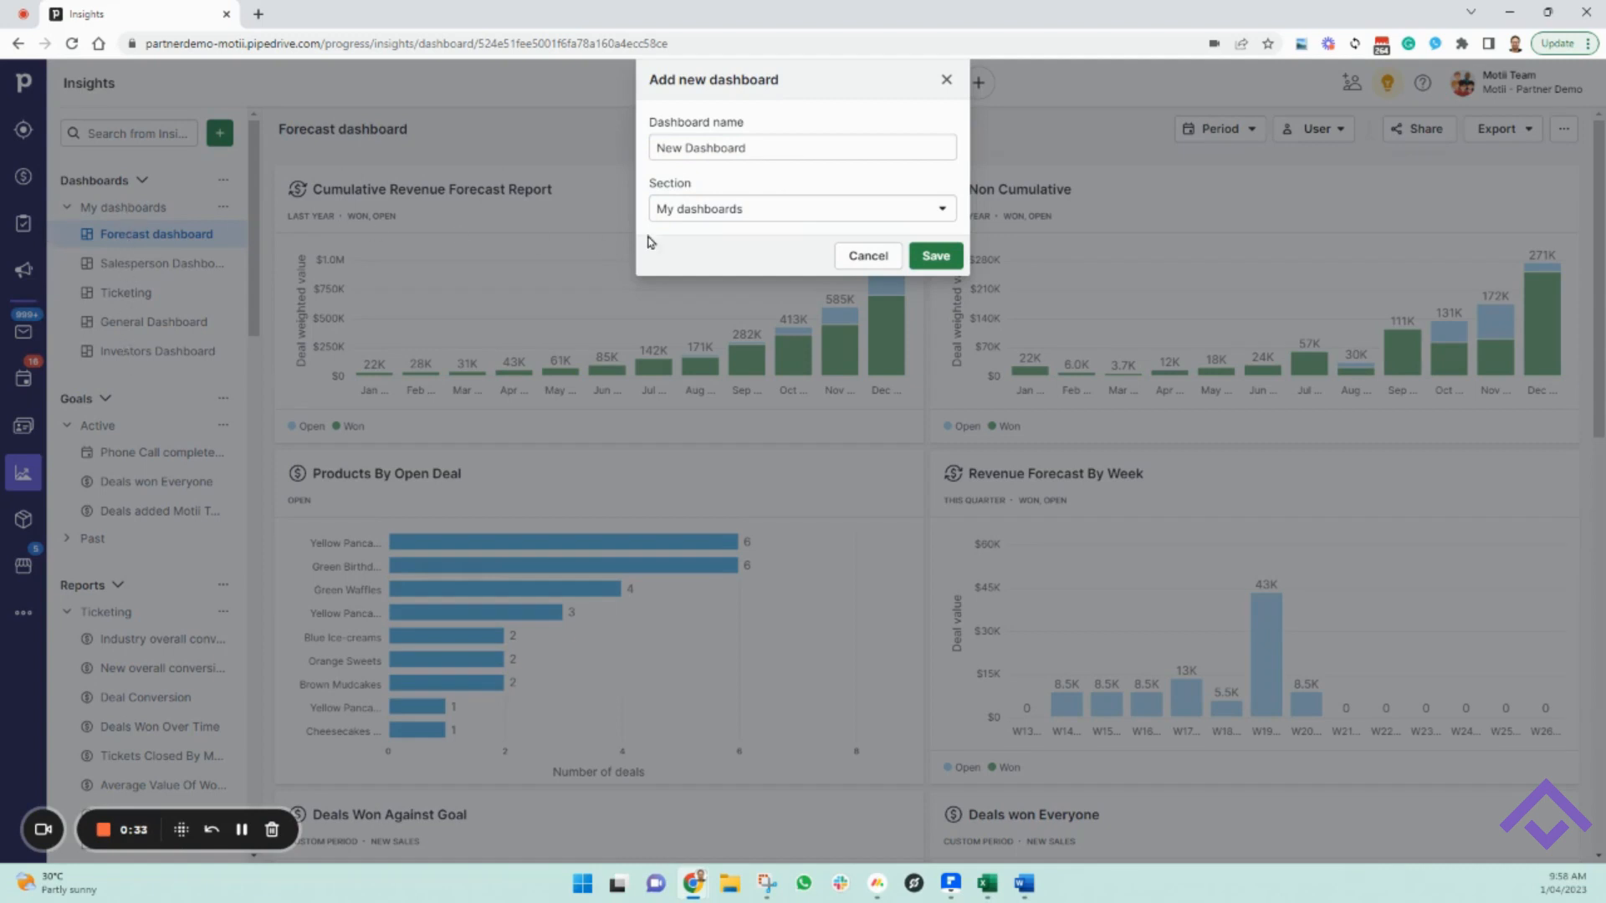
click(929, 255)
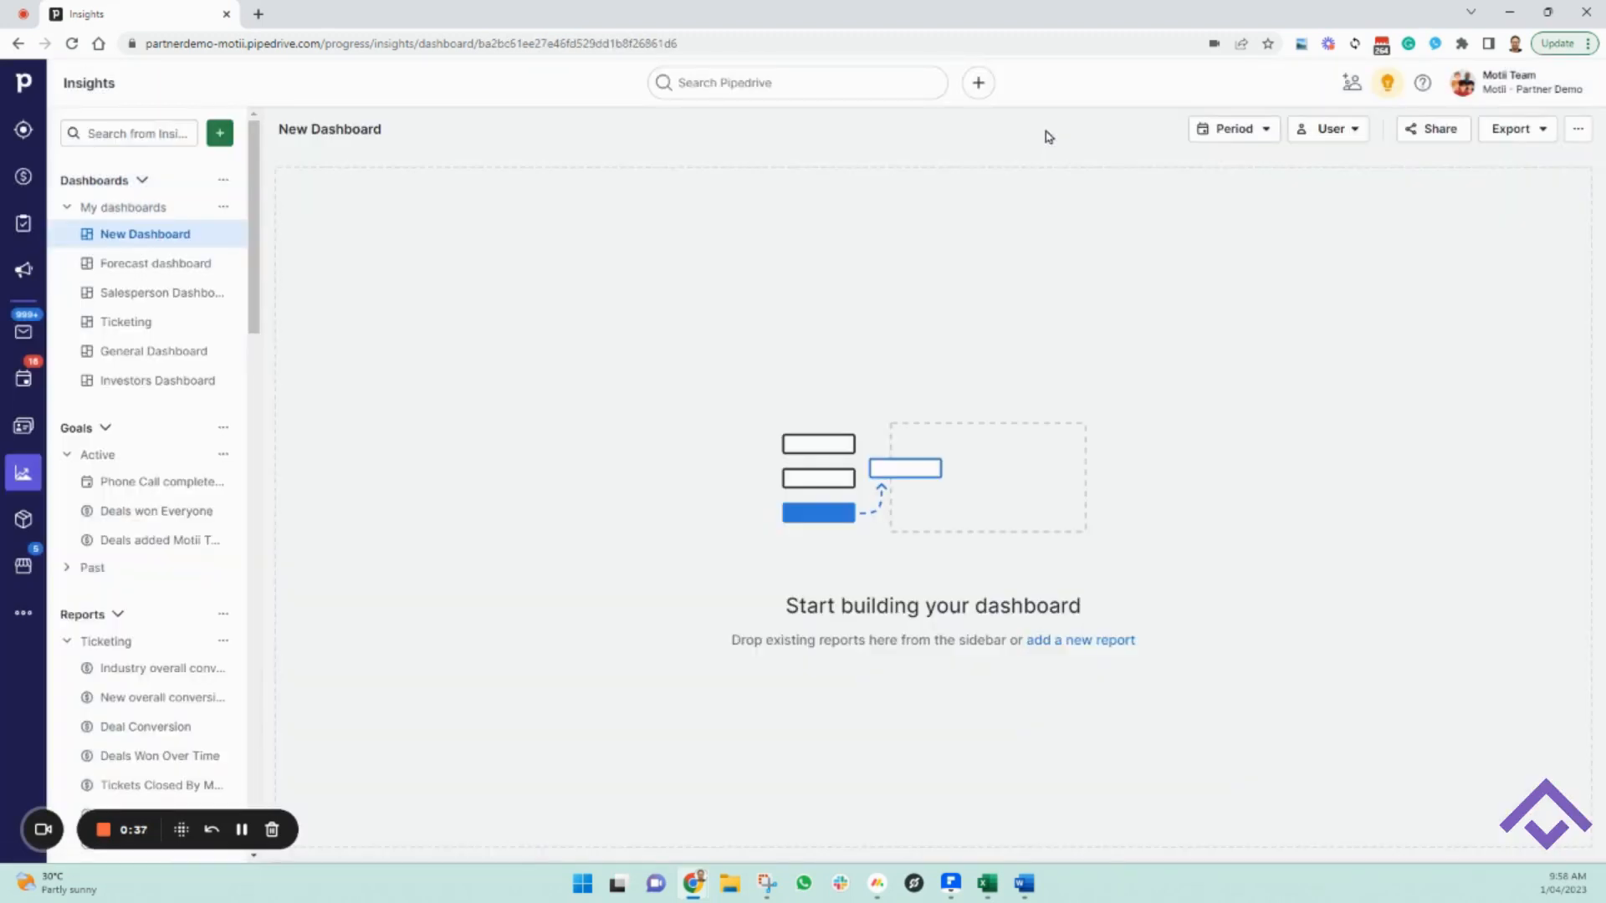
Step: Create a new report with Deal as the entity and Performance as the report type
click(222, 140)
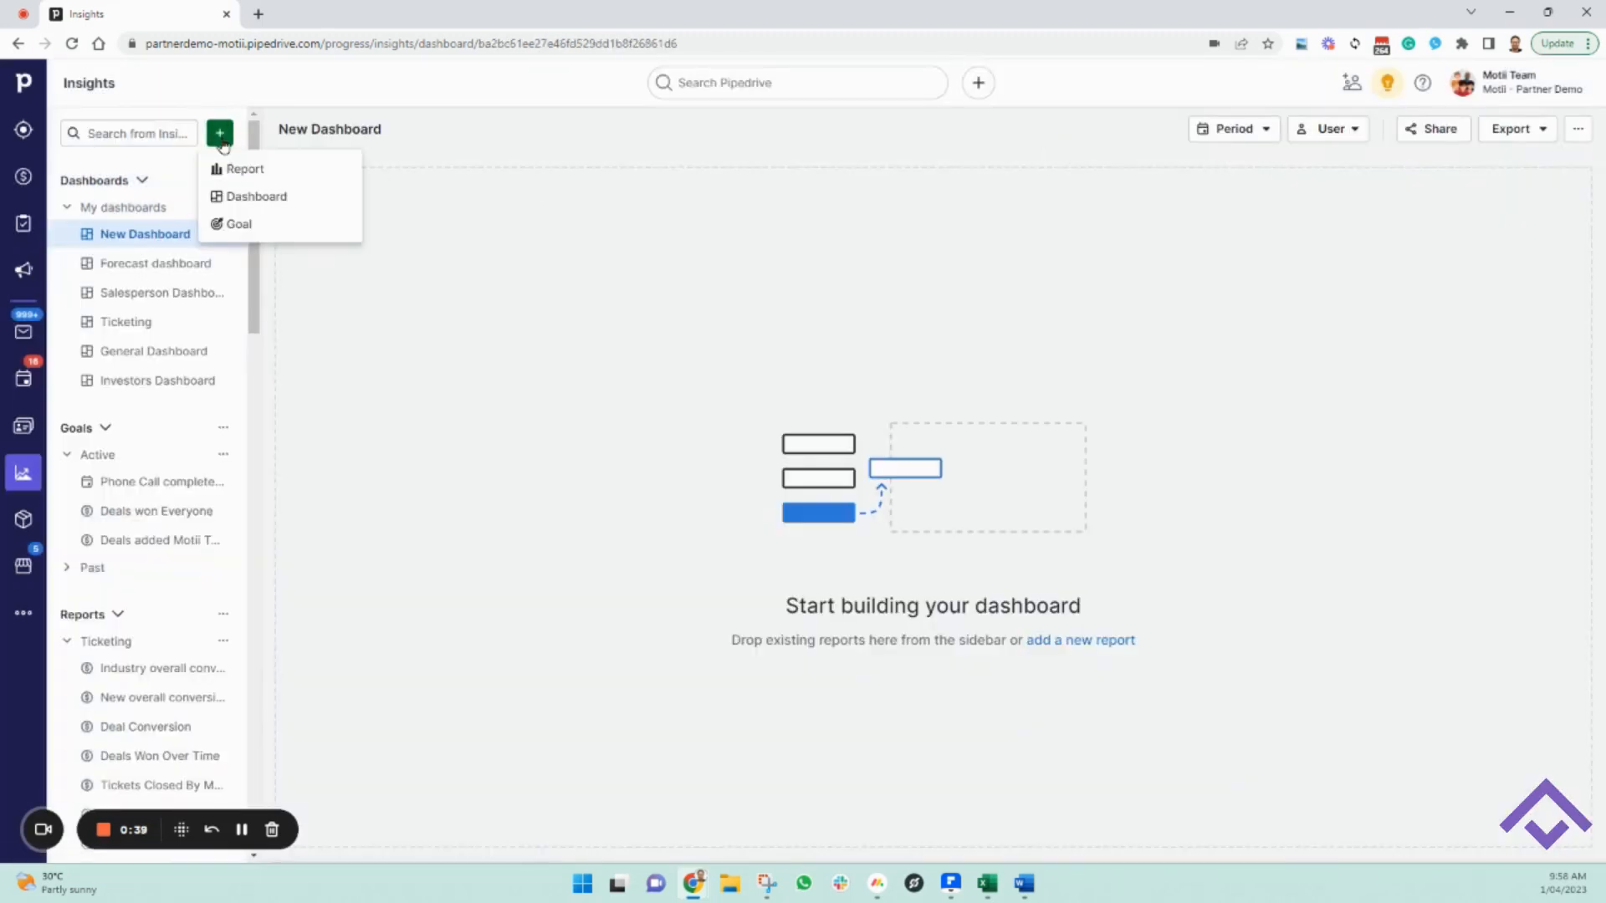
click(256, 171)
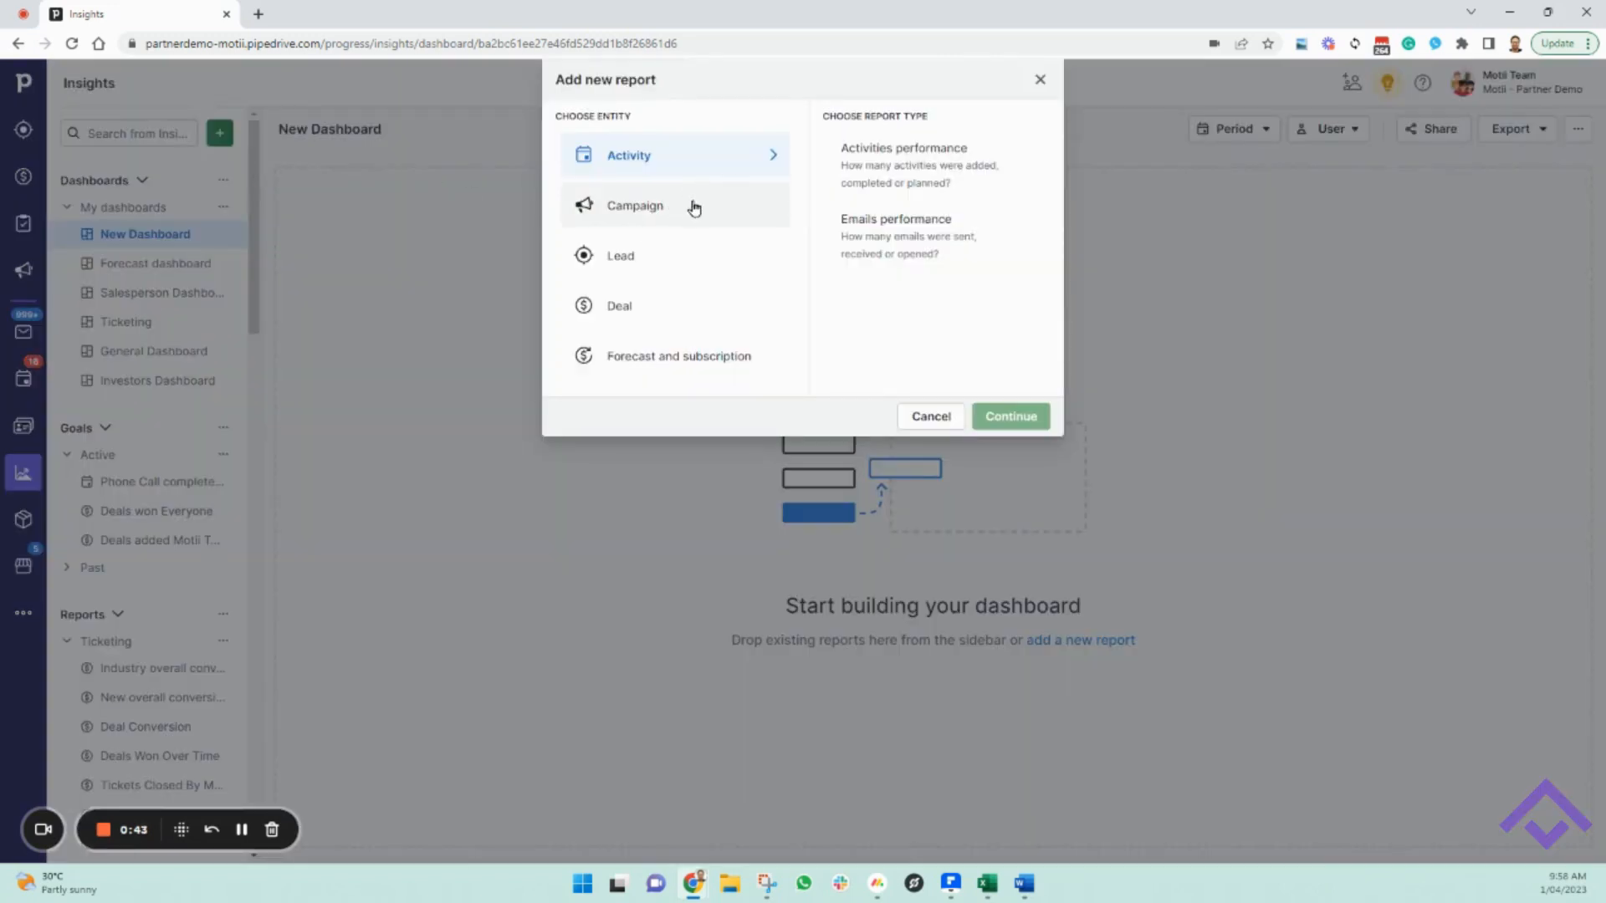
click(674, 311)
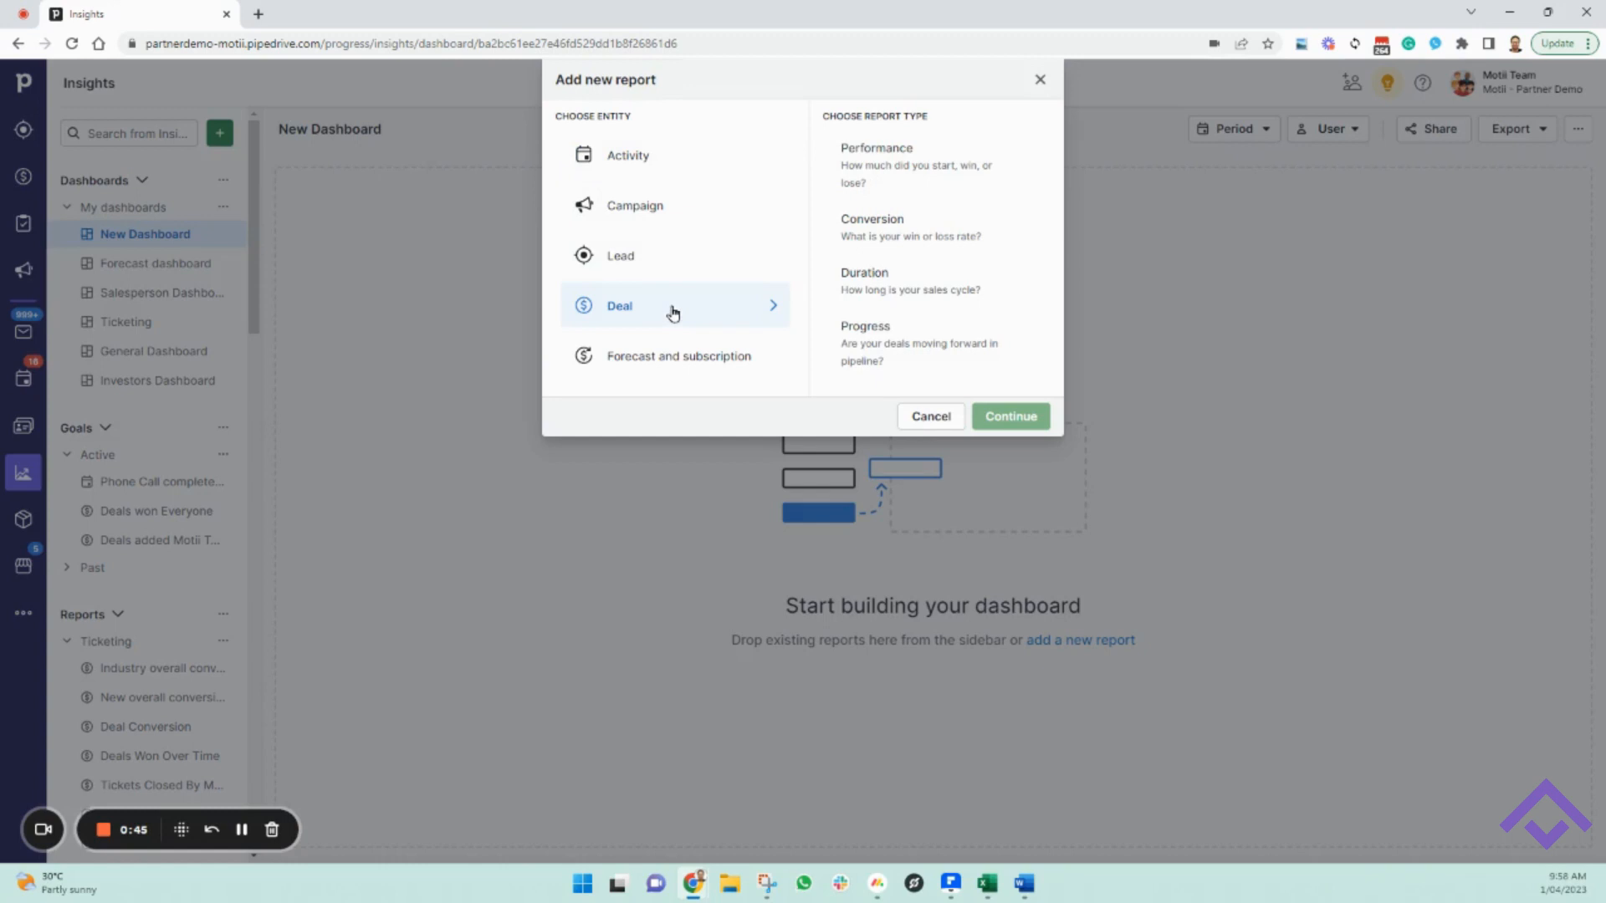
click(925, 173)
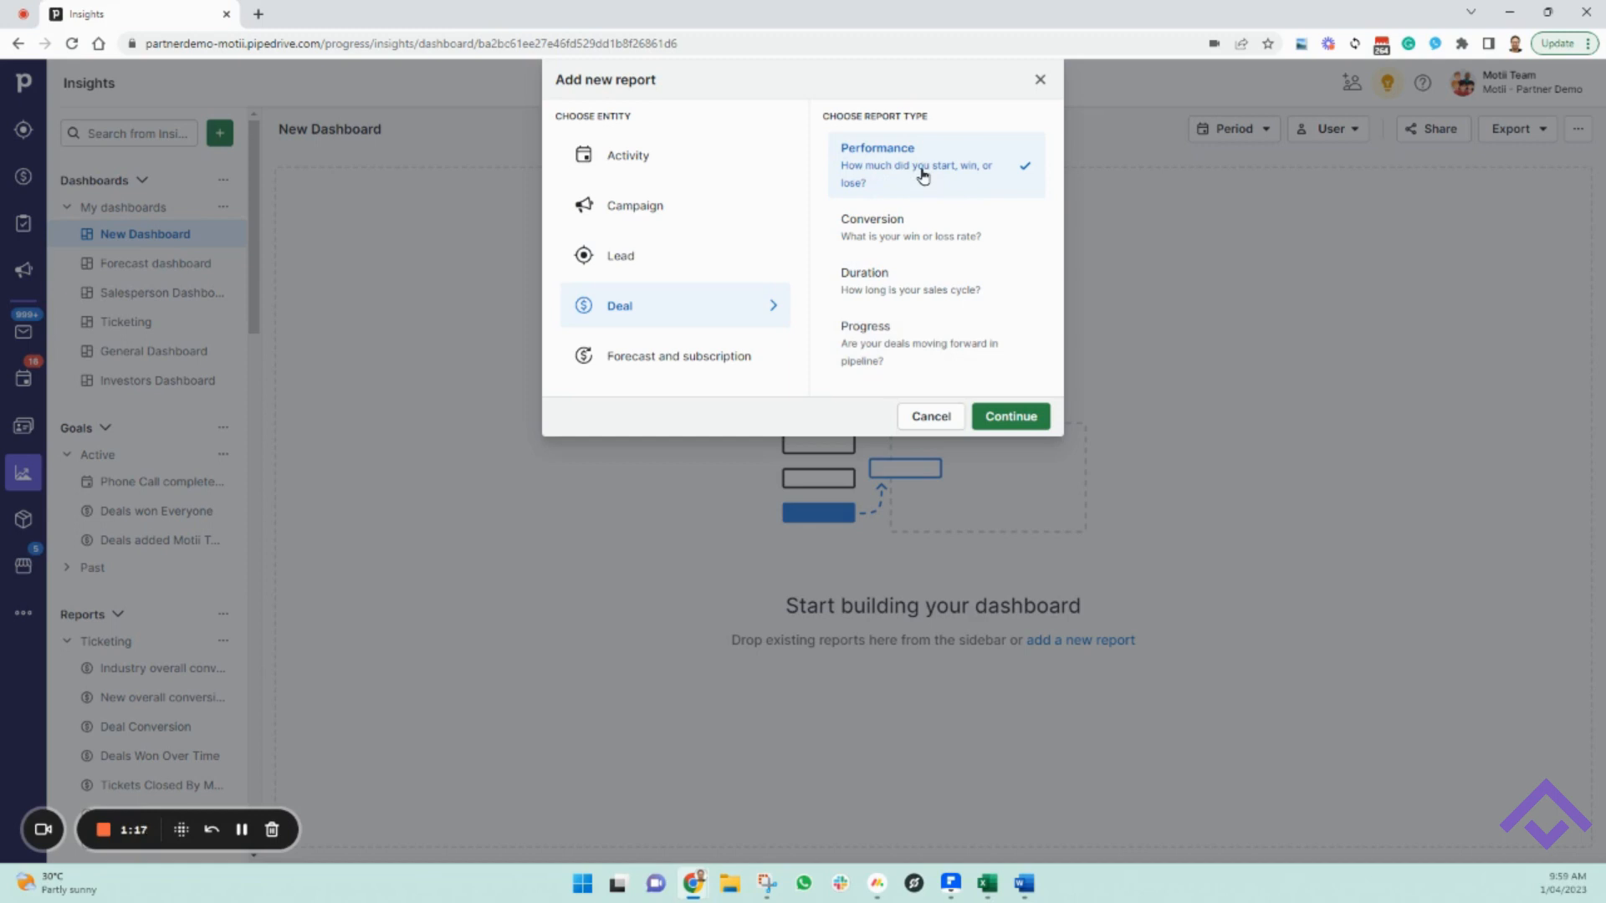
click(1020, 416)
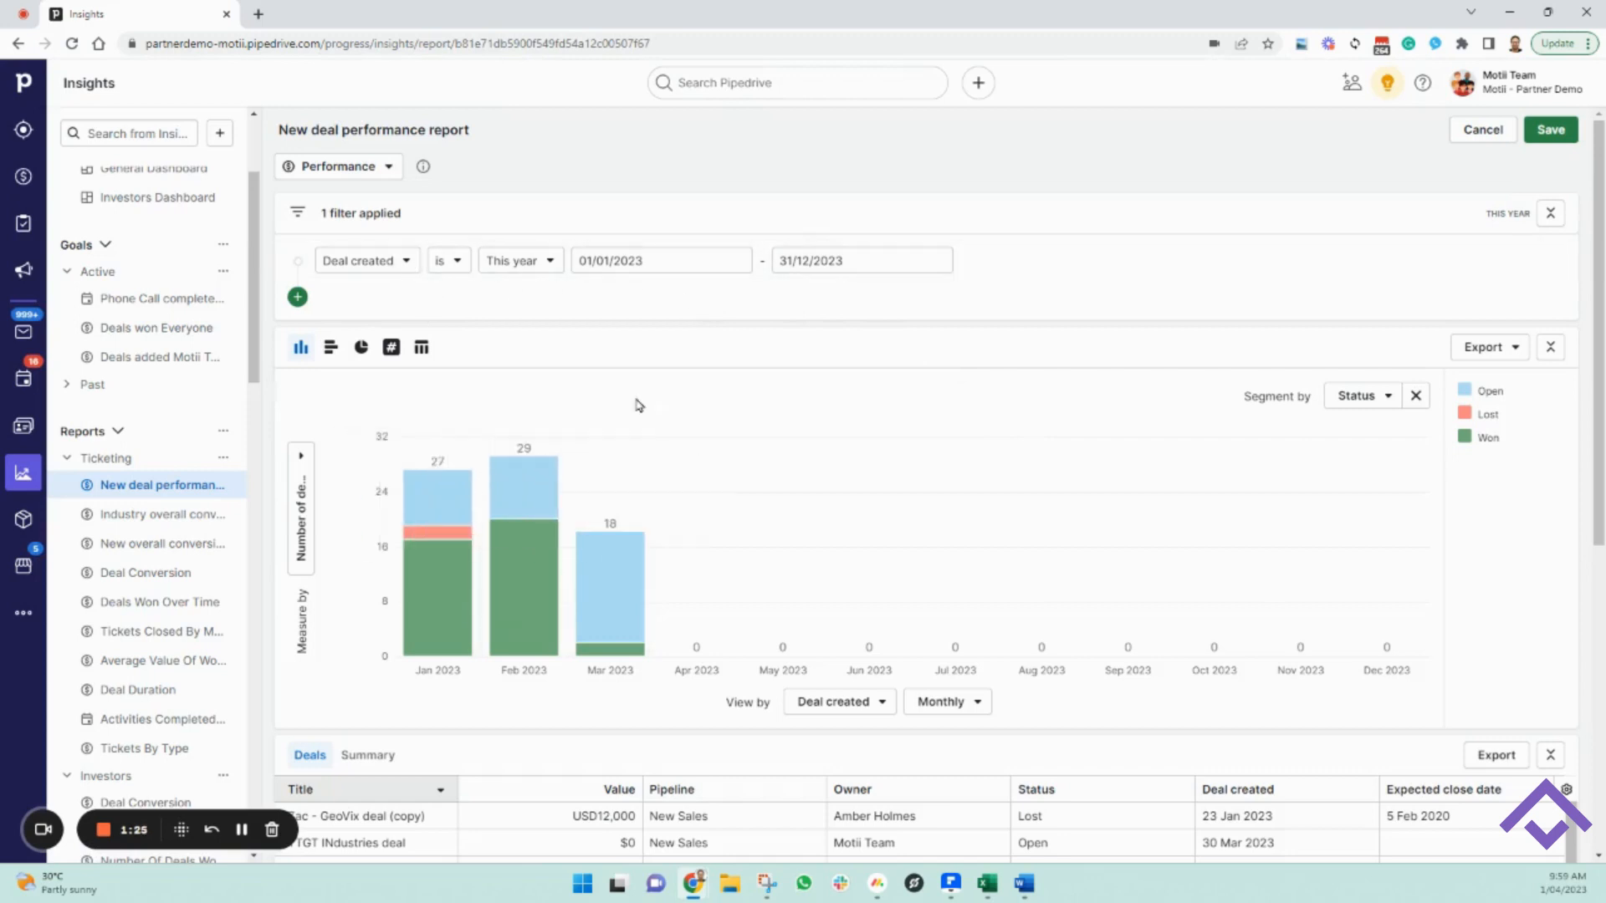
Step: Change the report's date filter to Won time is Last year
click(408, 263)
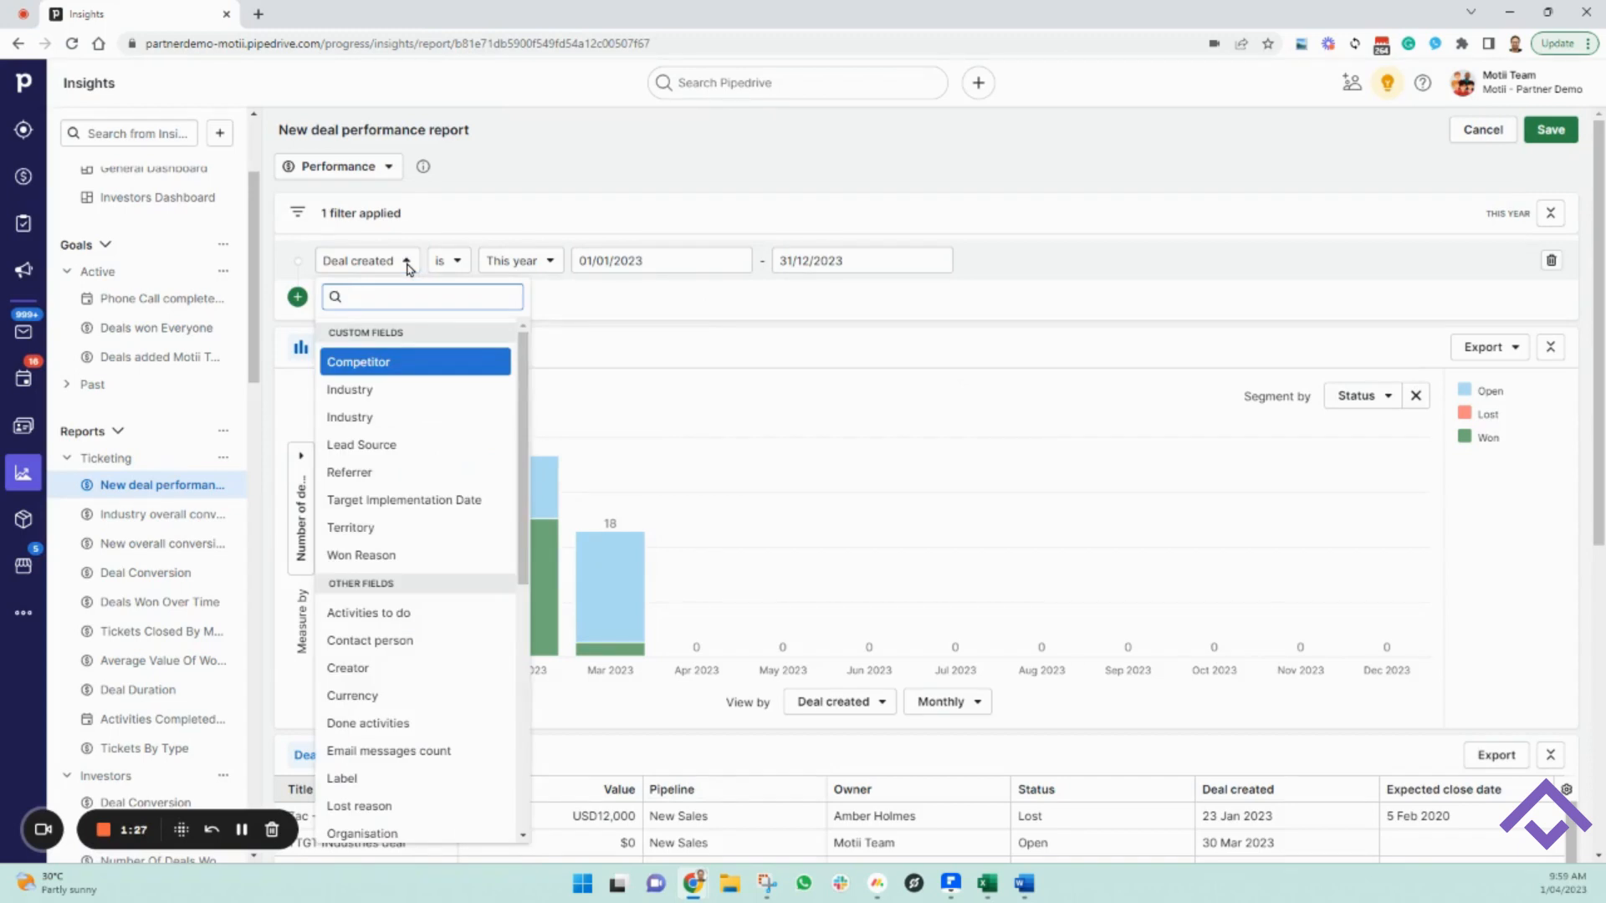
text(won)
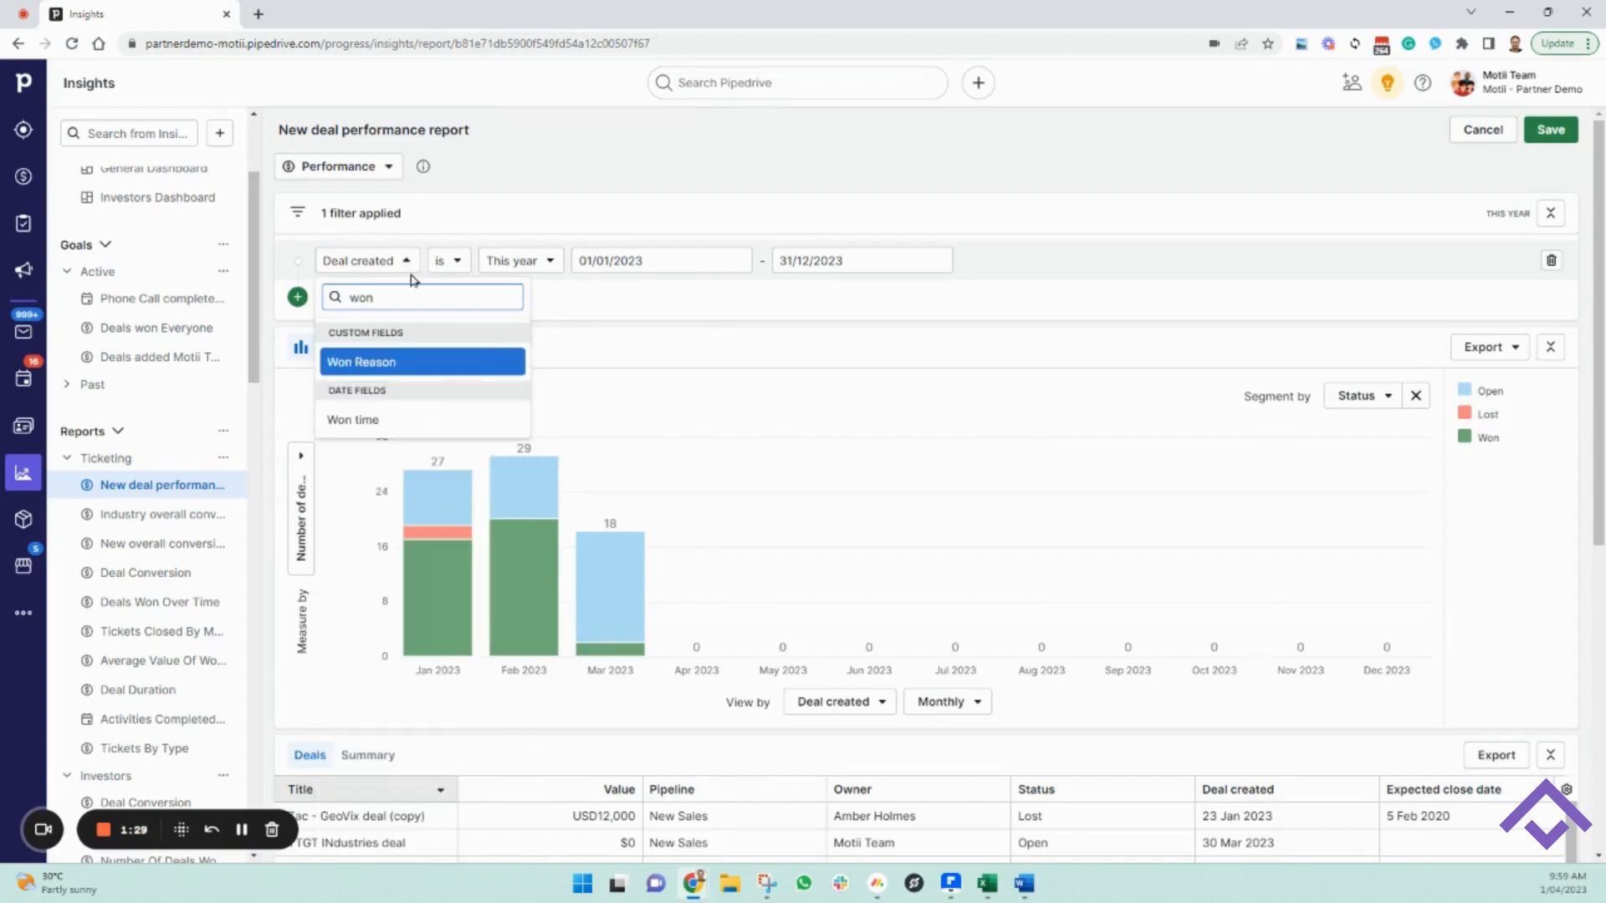
click(444, 420)
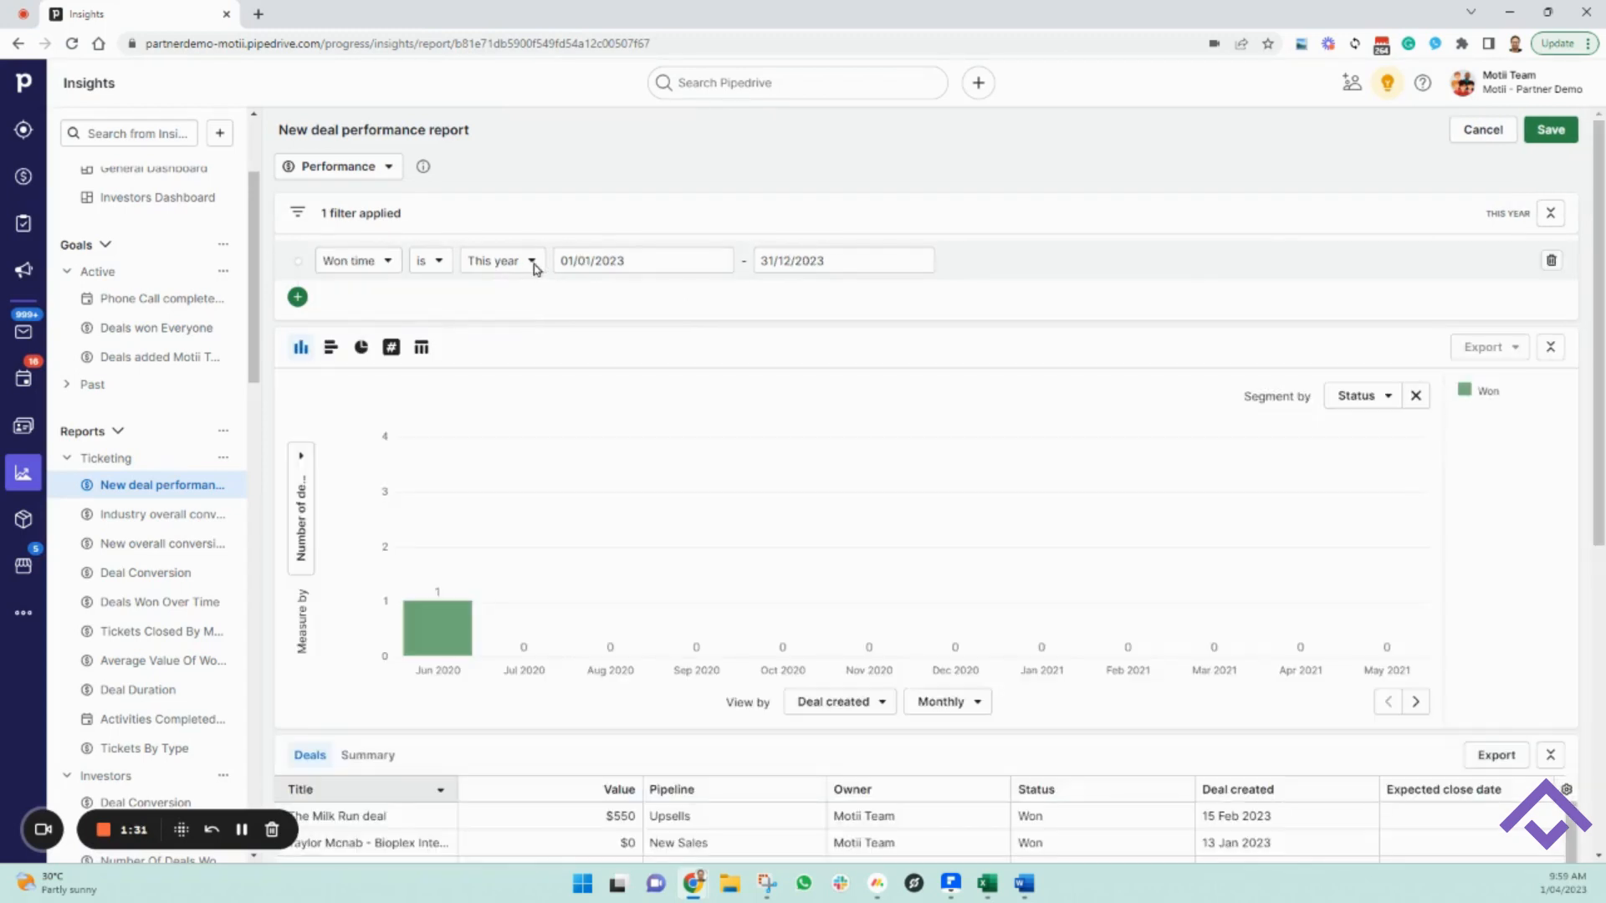
click(532, 263)
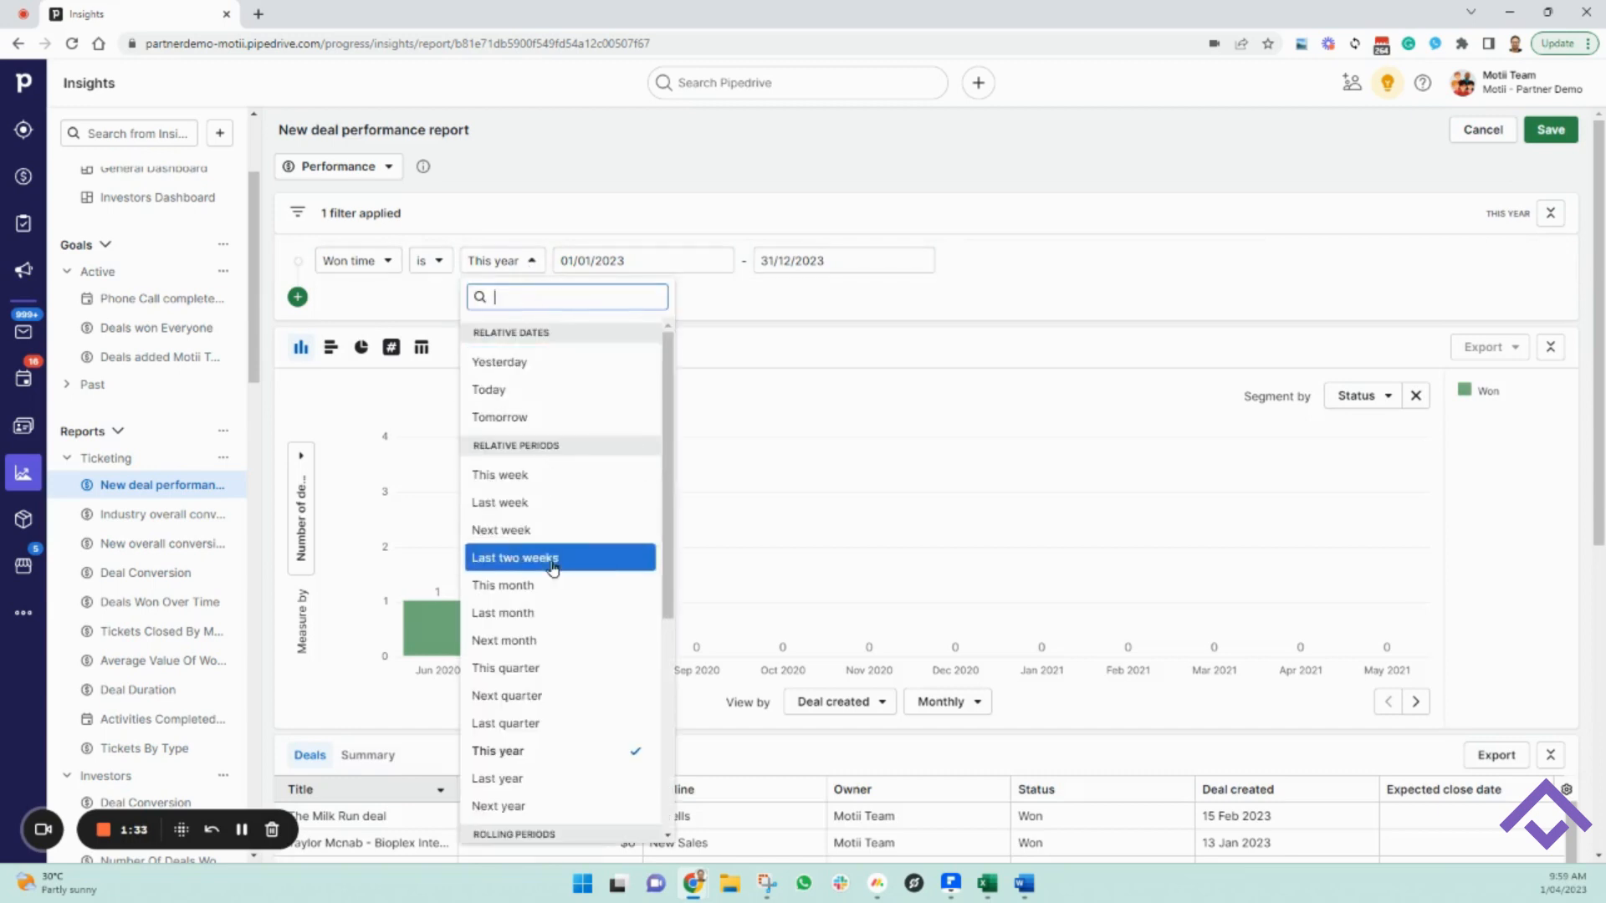
scroll(550, 585, down, 2)
click(543, 619)
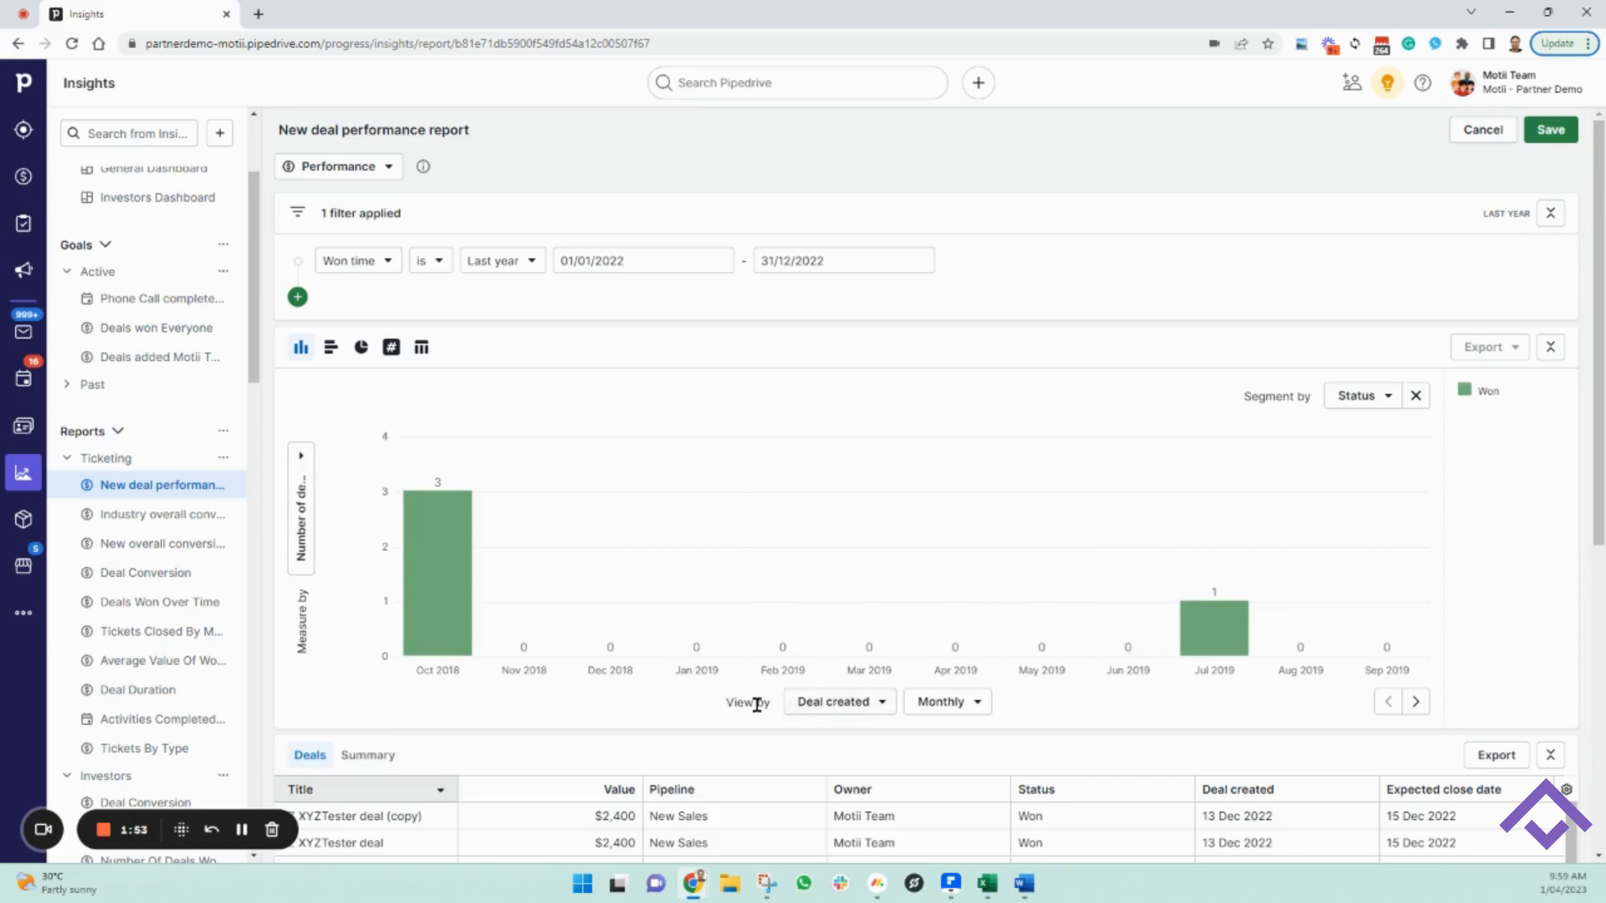
Step: Set the chart to be viewed by Won time
click(881, 705)
scroll(868, 533, down, 1)
scroll(869, 533, down, 4)
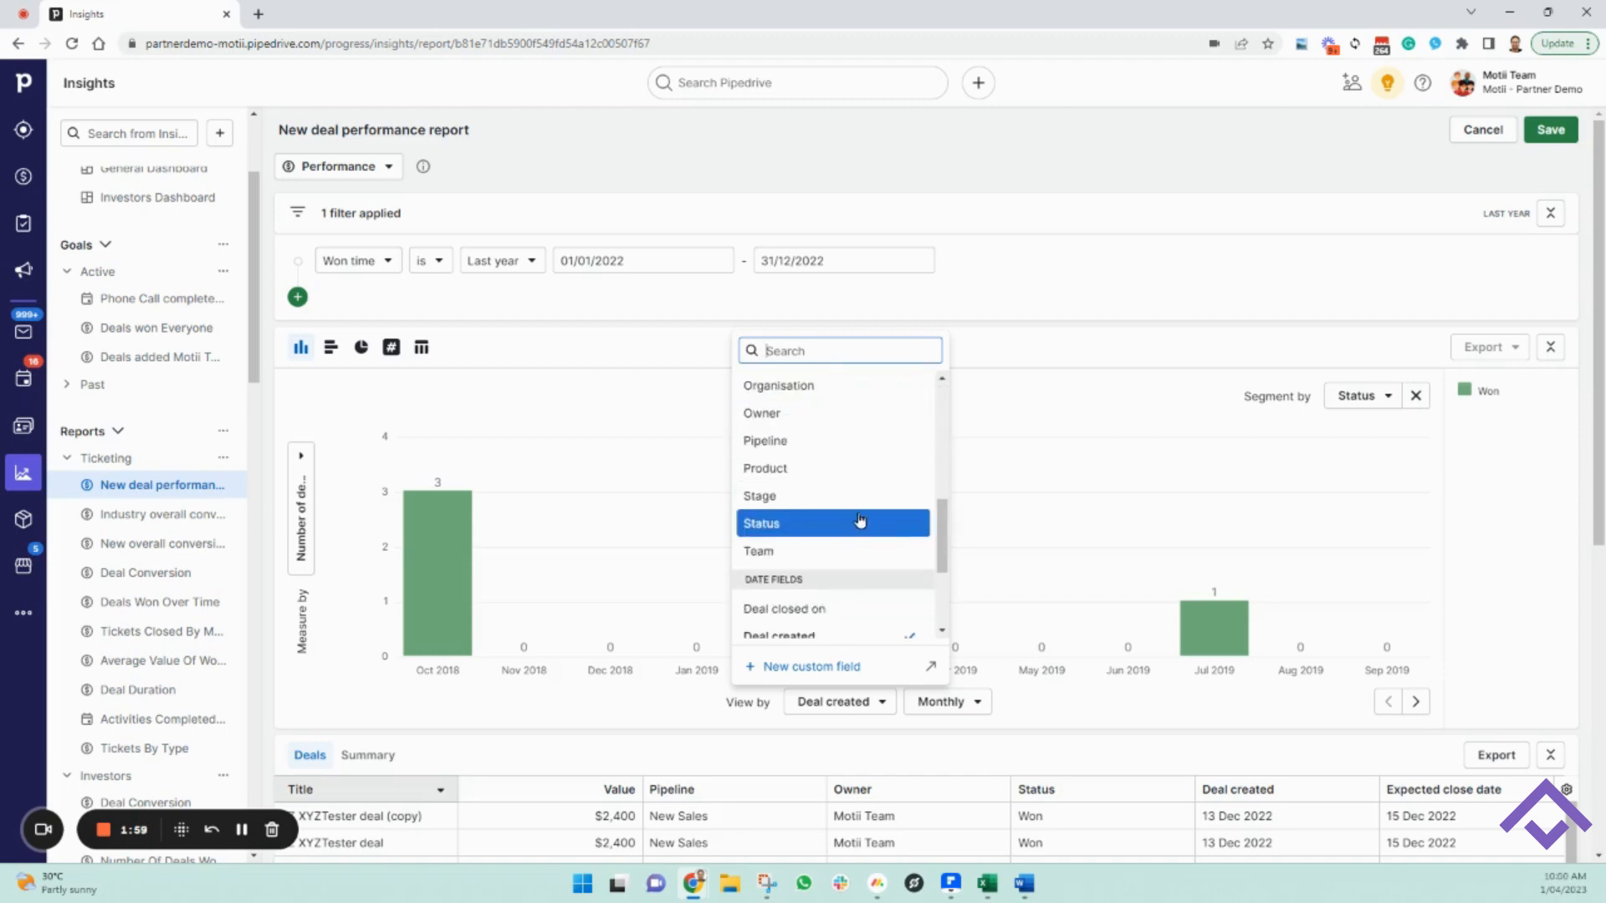
scroll(857, 517, down, 1)
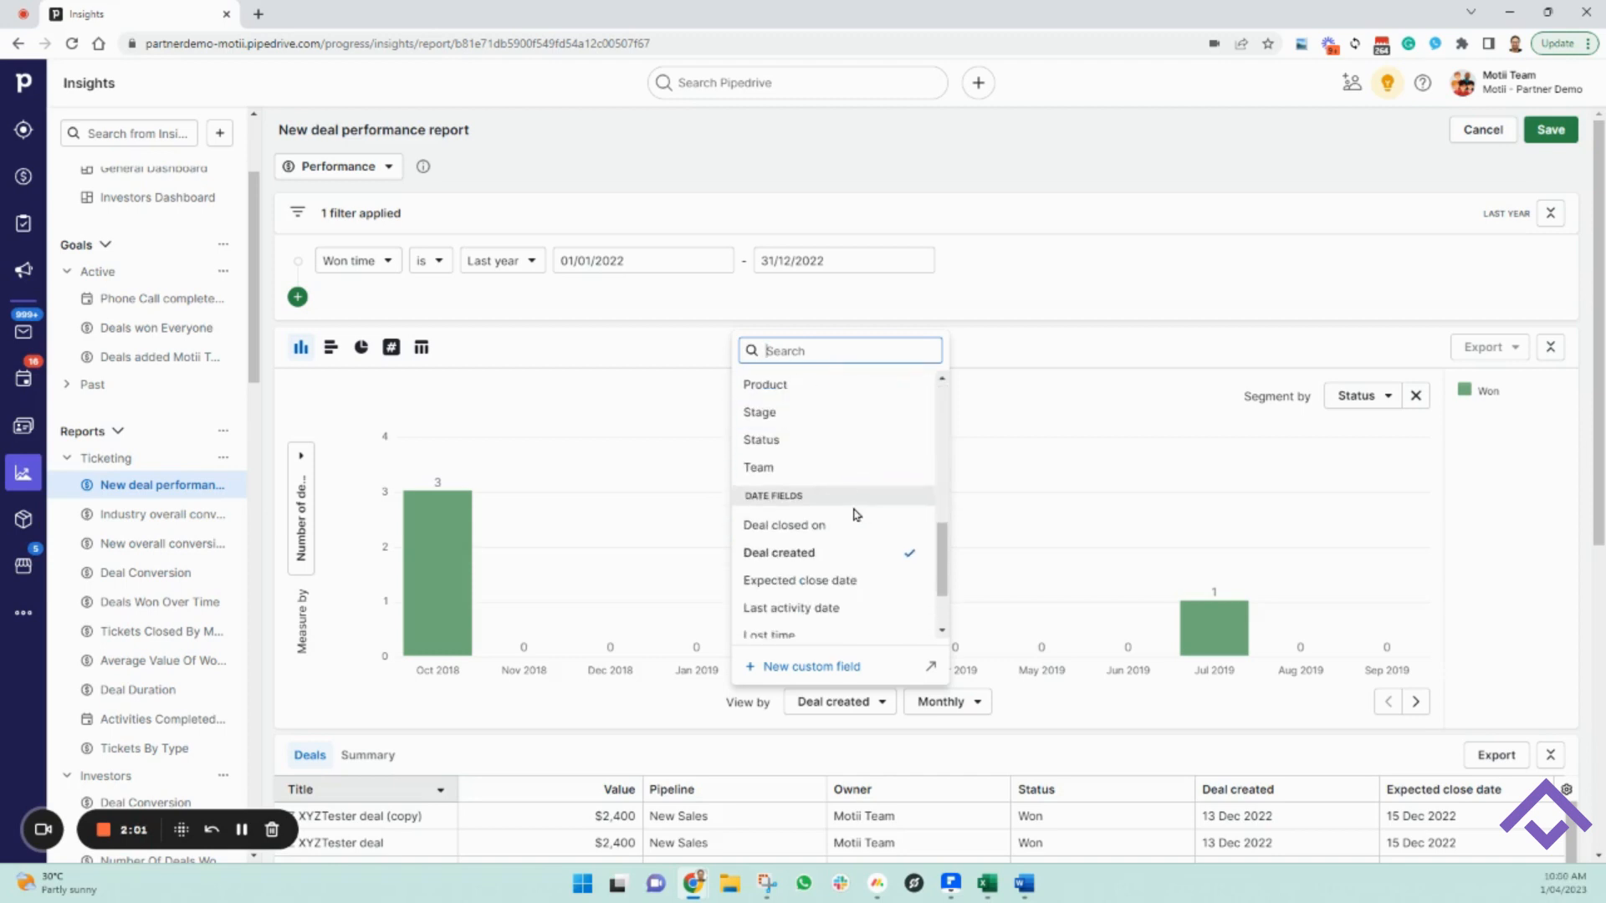
text(won)
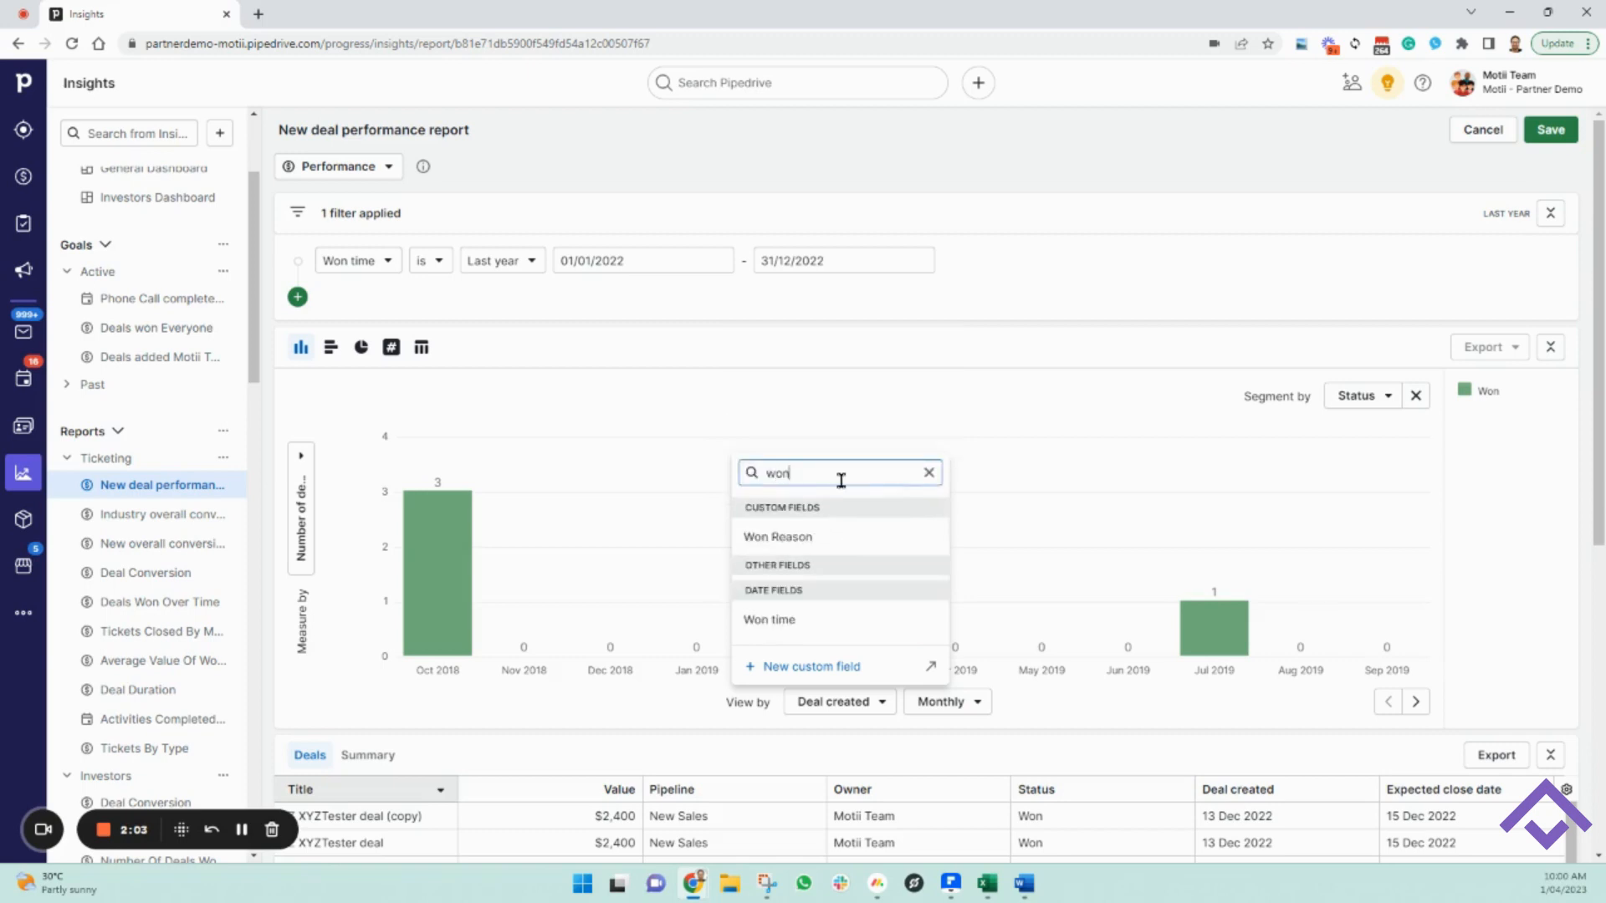
click(819, 620)
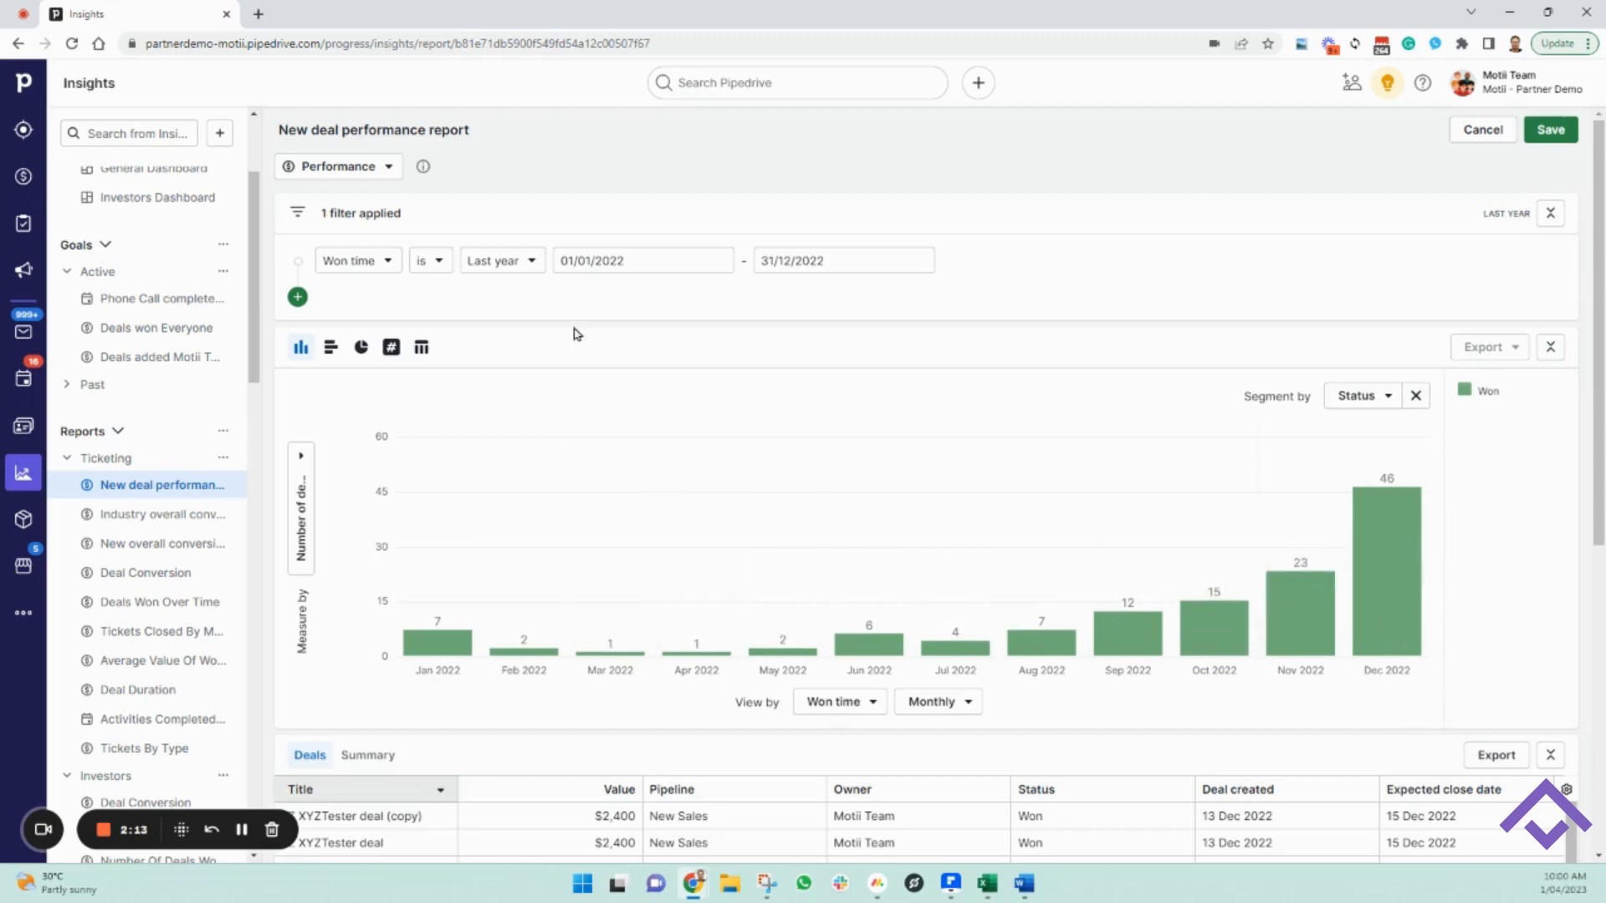
Step: Add a second filter condition on the deal Owner field
click(298, 297)
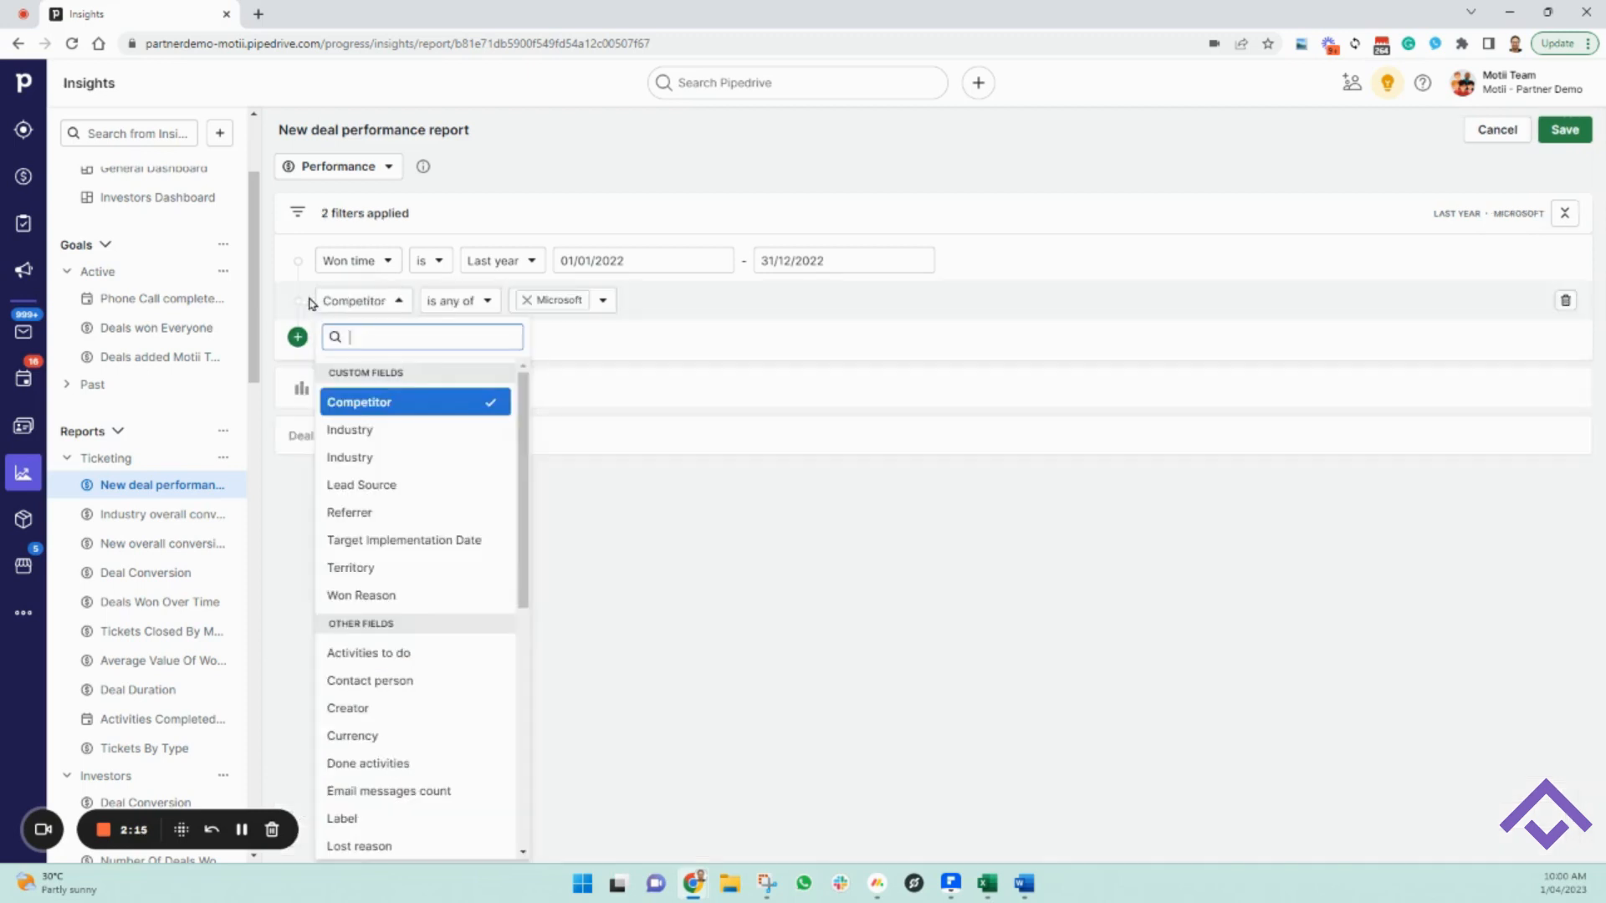
text(own)
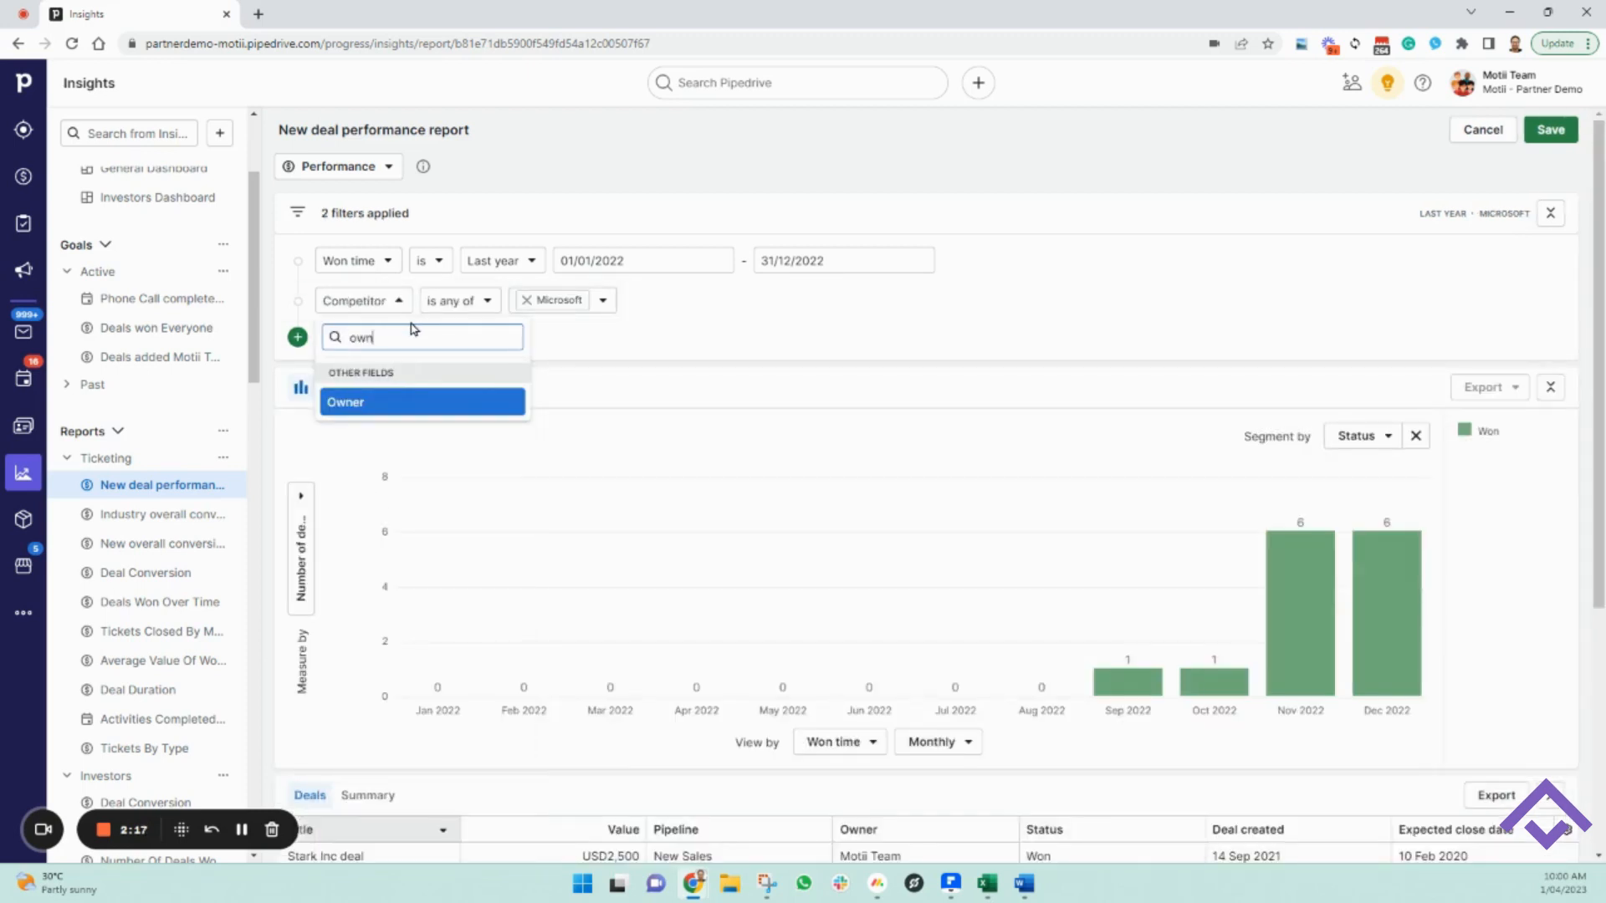
click(472, 403)
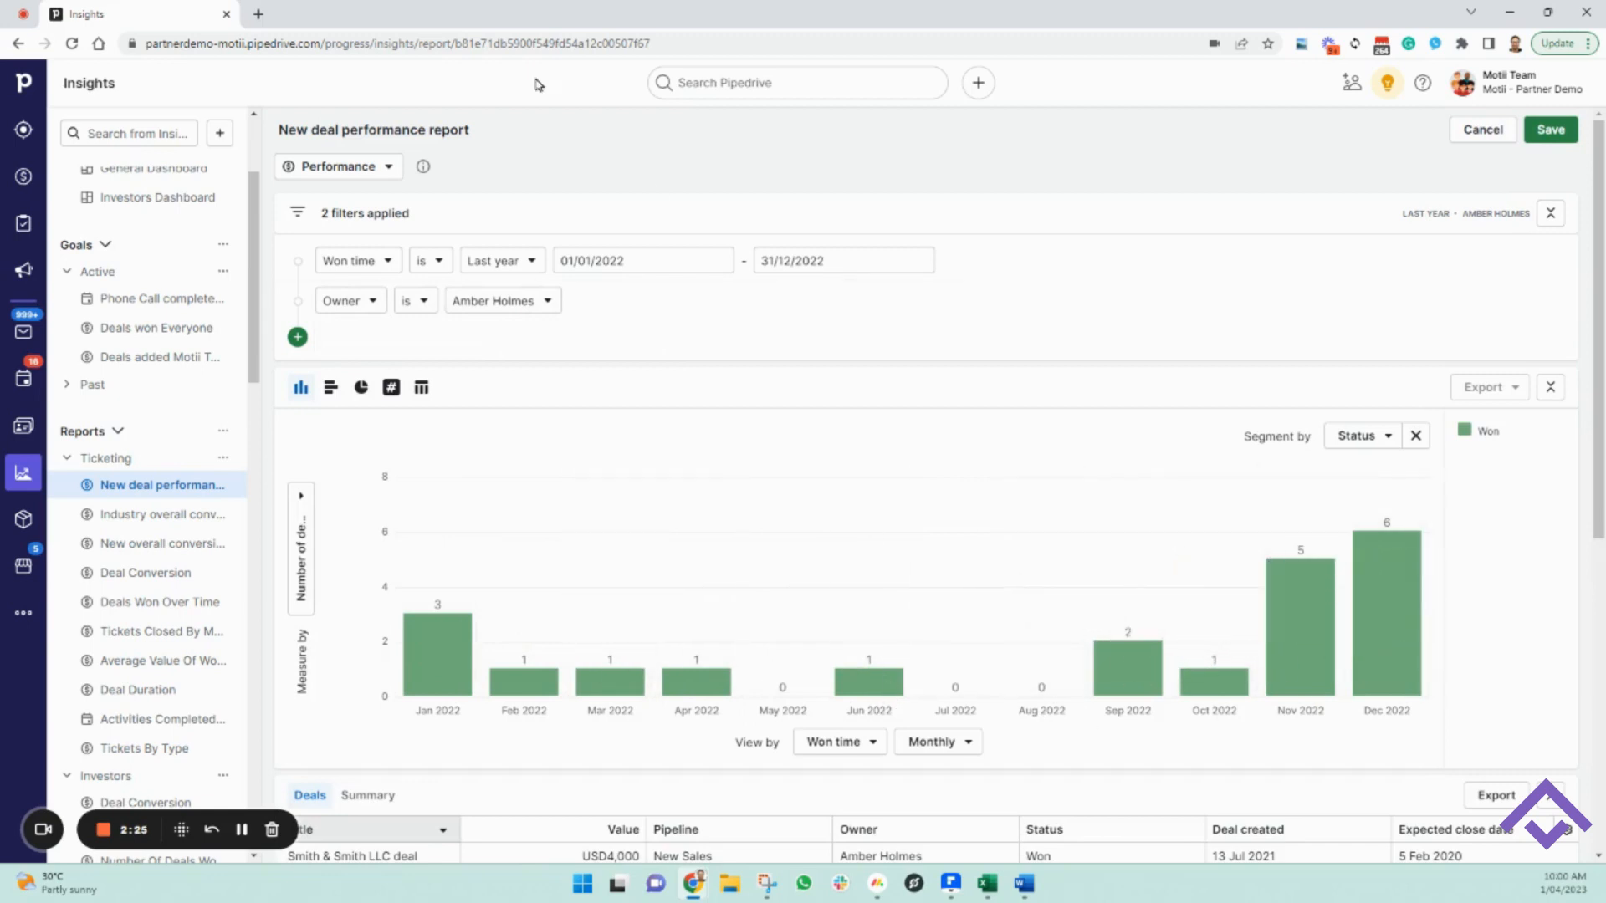
Step: Rename the report with the deal owner's first name in possessive form followed by "Won Deals - Last Year"
click(473, 129)
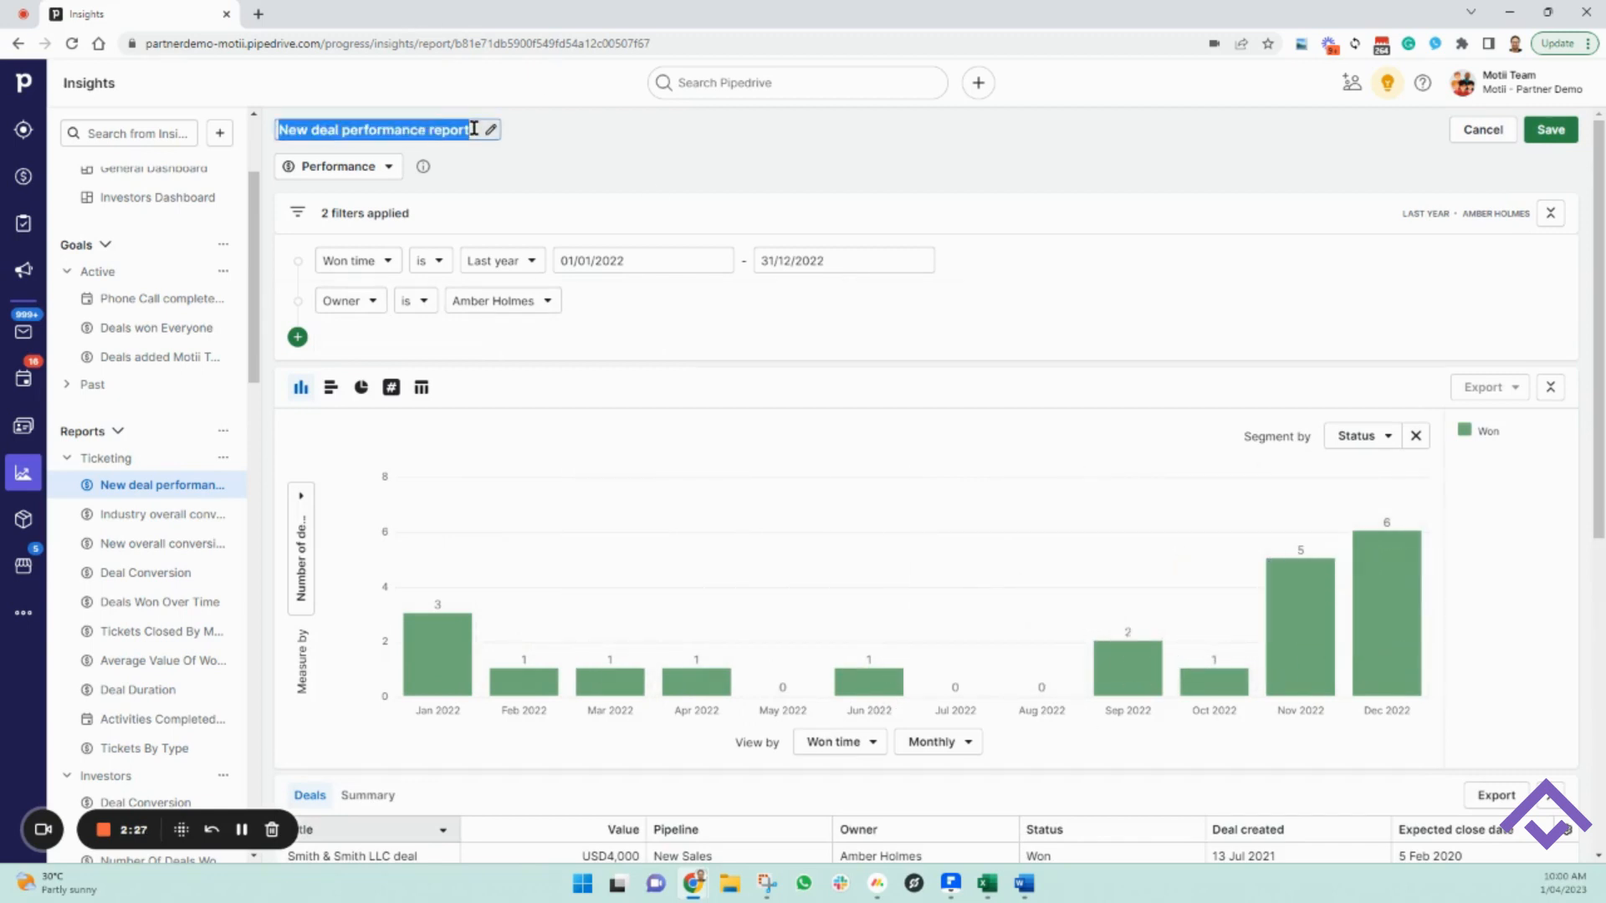
text(Amber's Won )
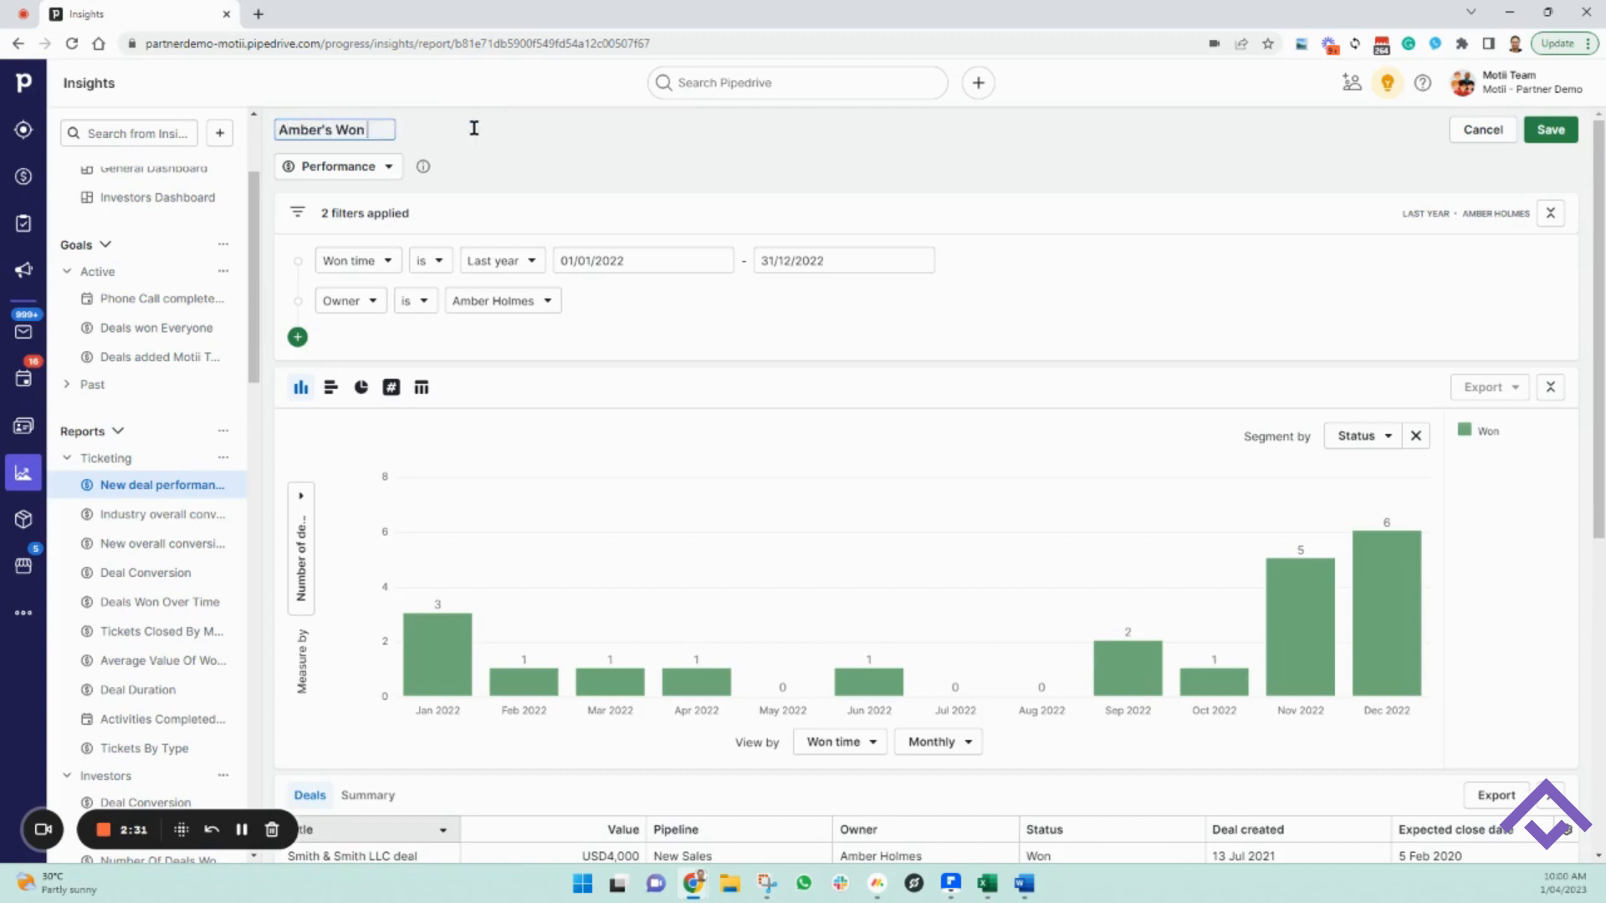
text(Deals - Last Year)
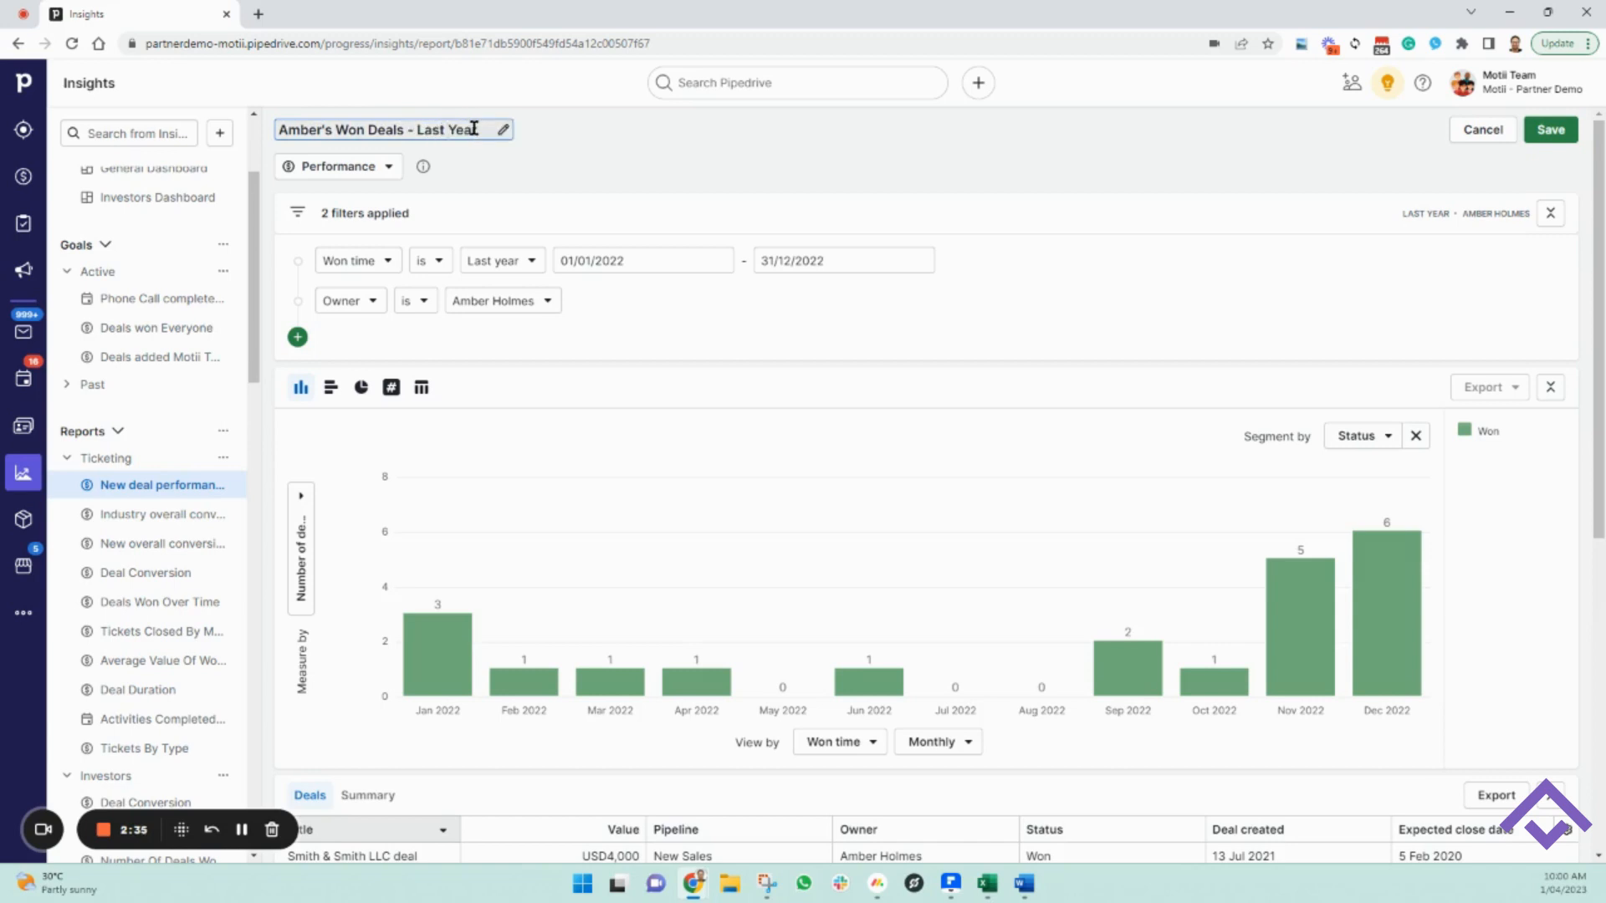
click(667, 136)
Step: Start saving the report and replace Forecast dashboard with New Dashboard as its target dashboard
click(1551, 138)
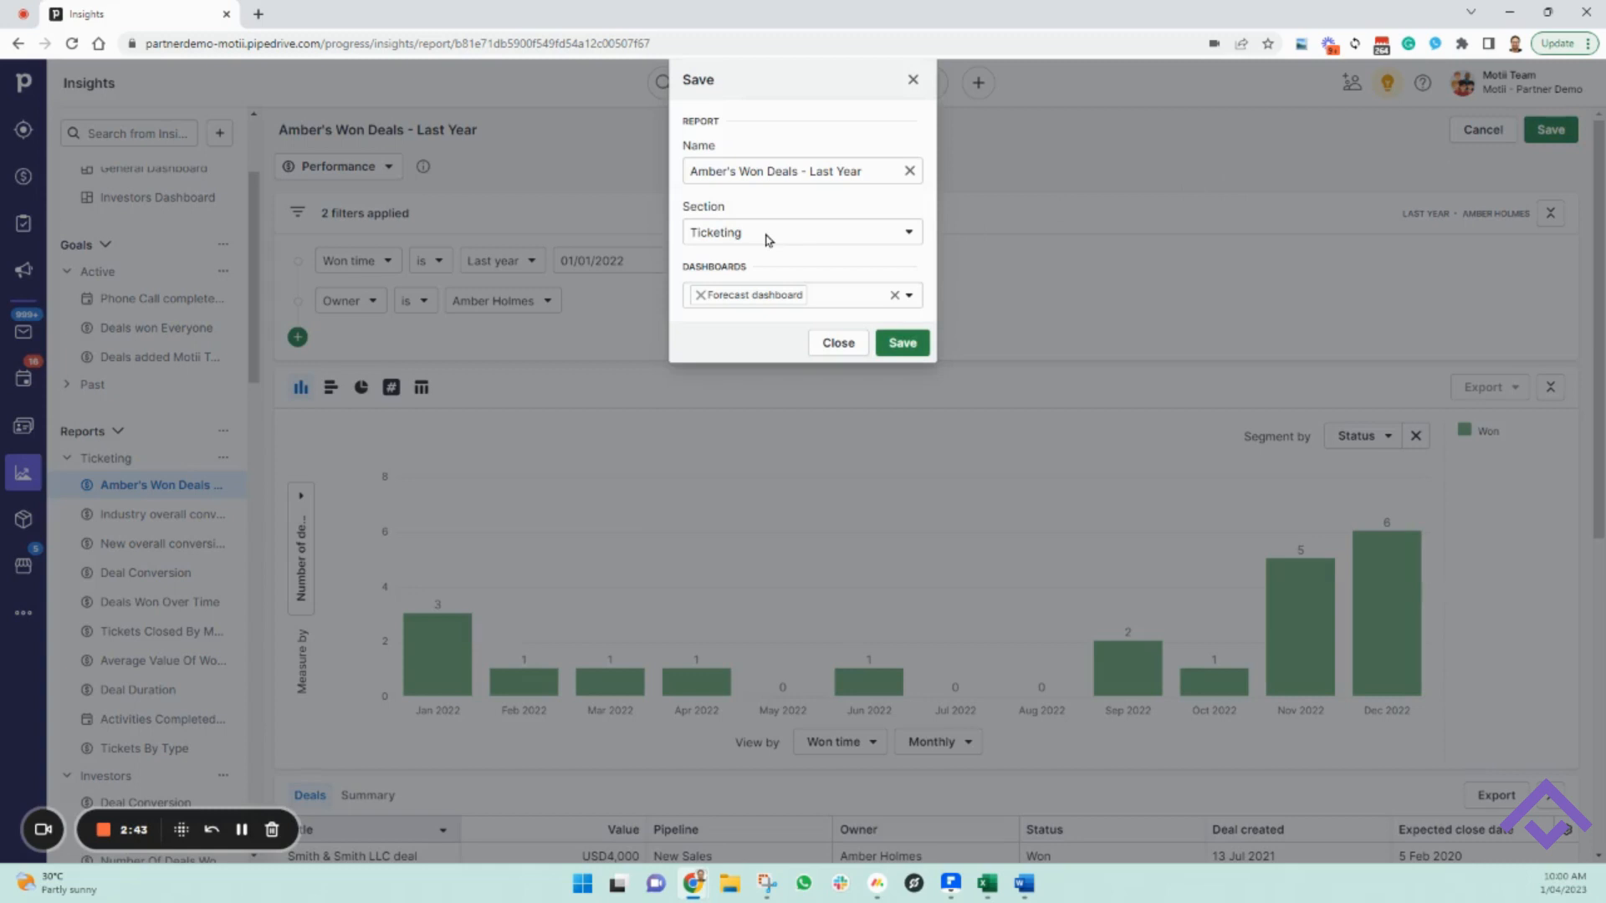
click(700, 295)
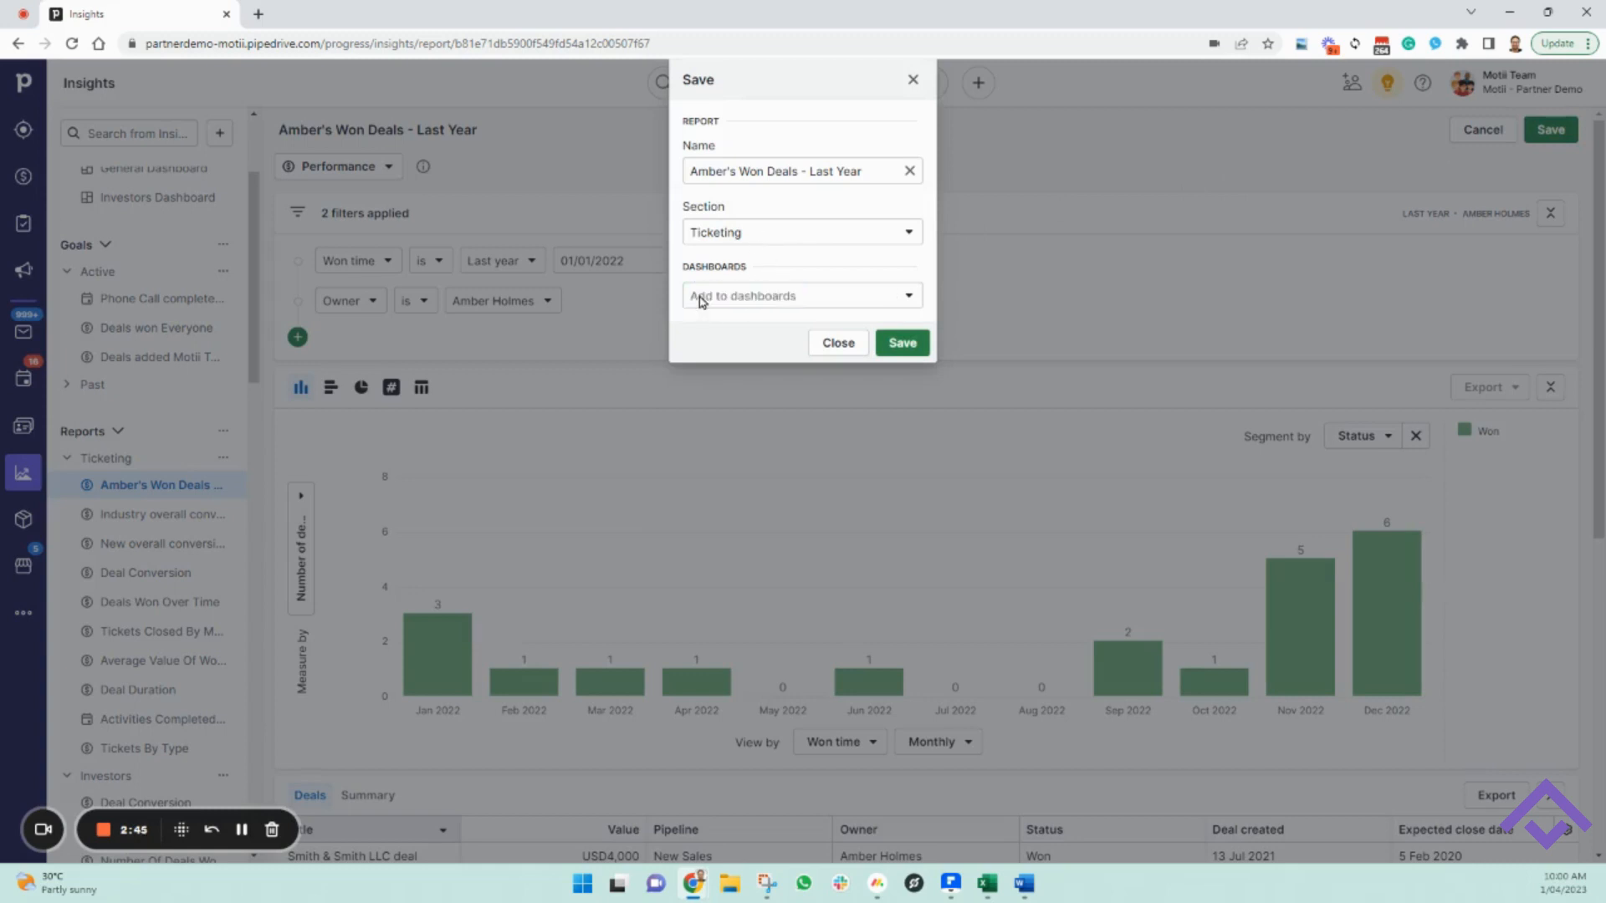
click(757, 299)
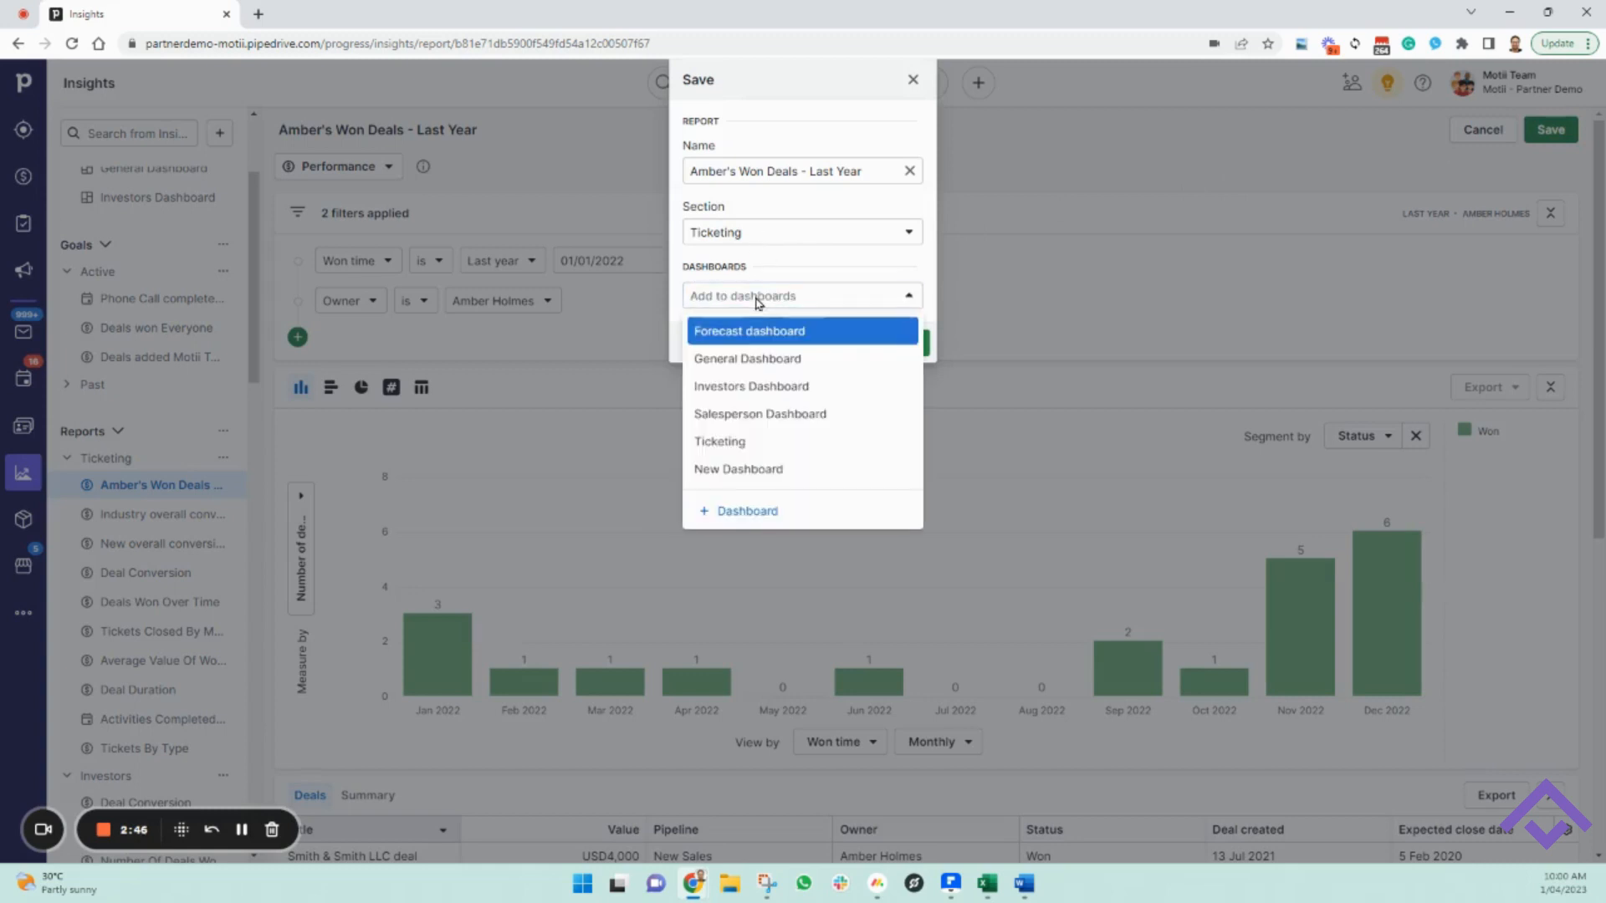
click(741, 469)
click(782, 266)
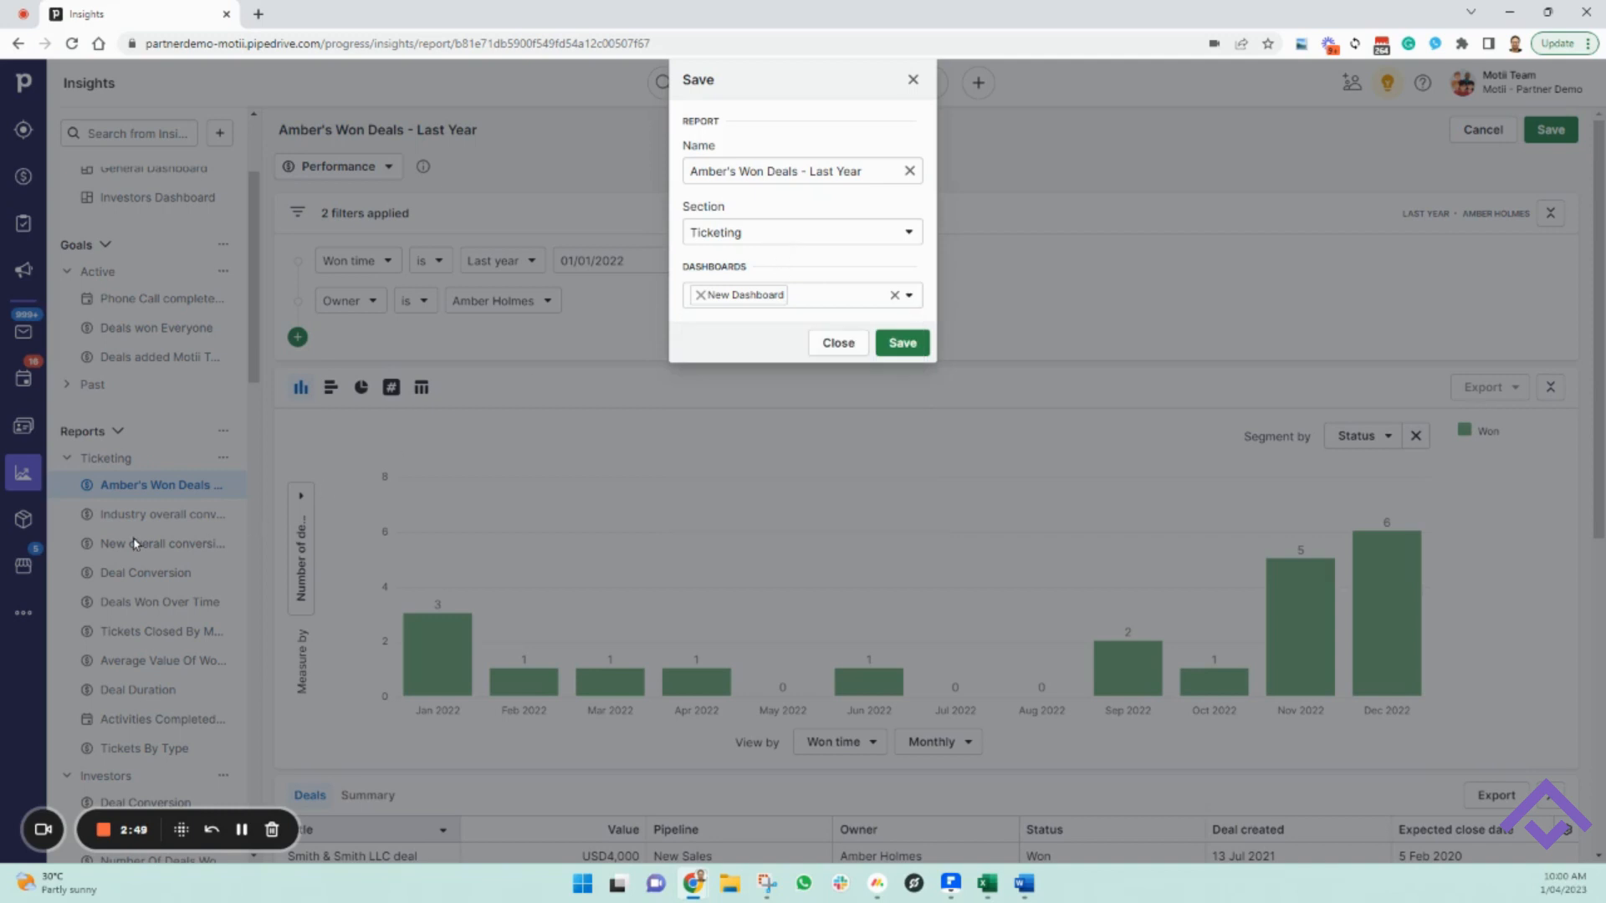
Step: Create a report section named New Reports for the report and save the report in it
click(782, 235)
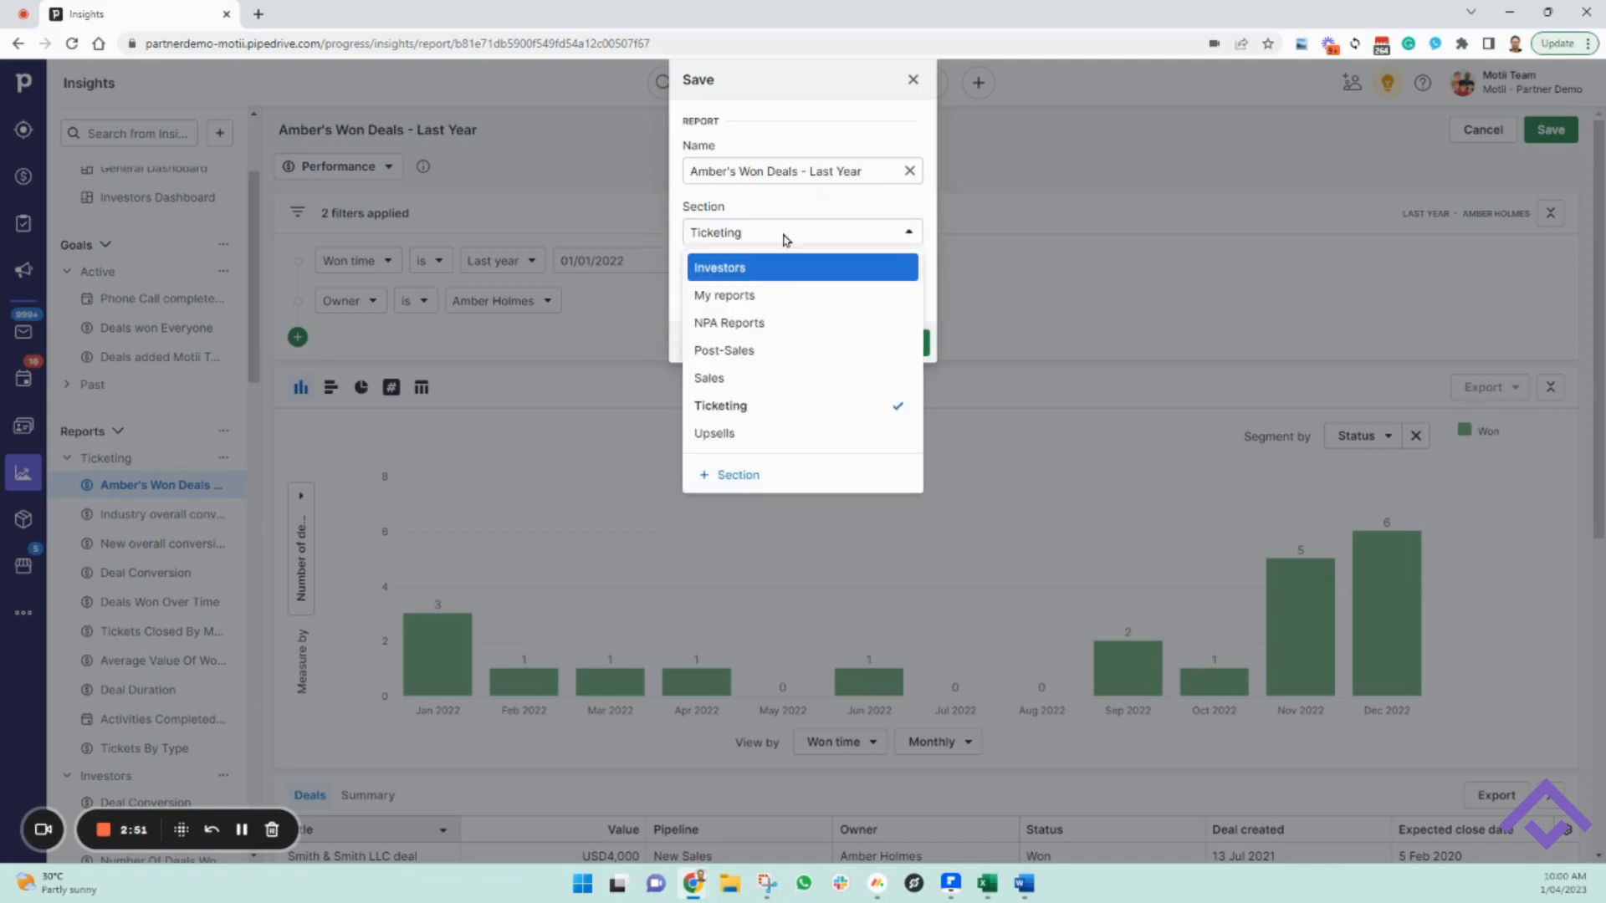
click(741, 477)
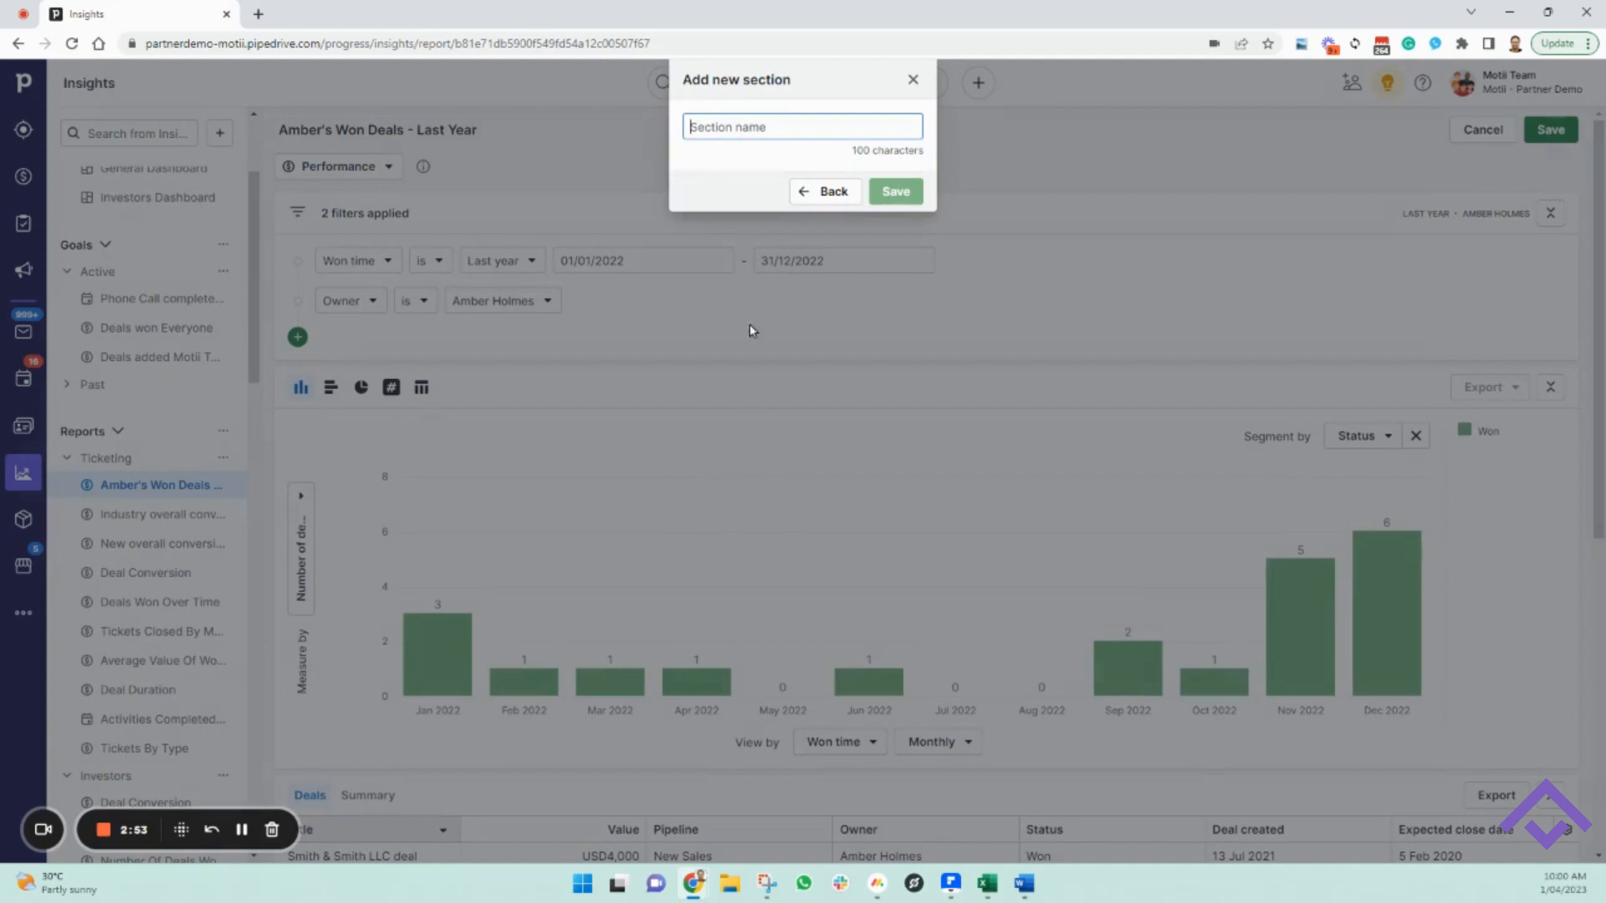
text(New Reports)
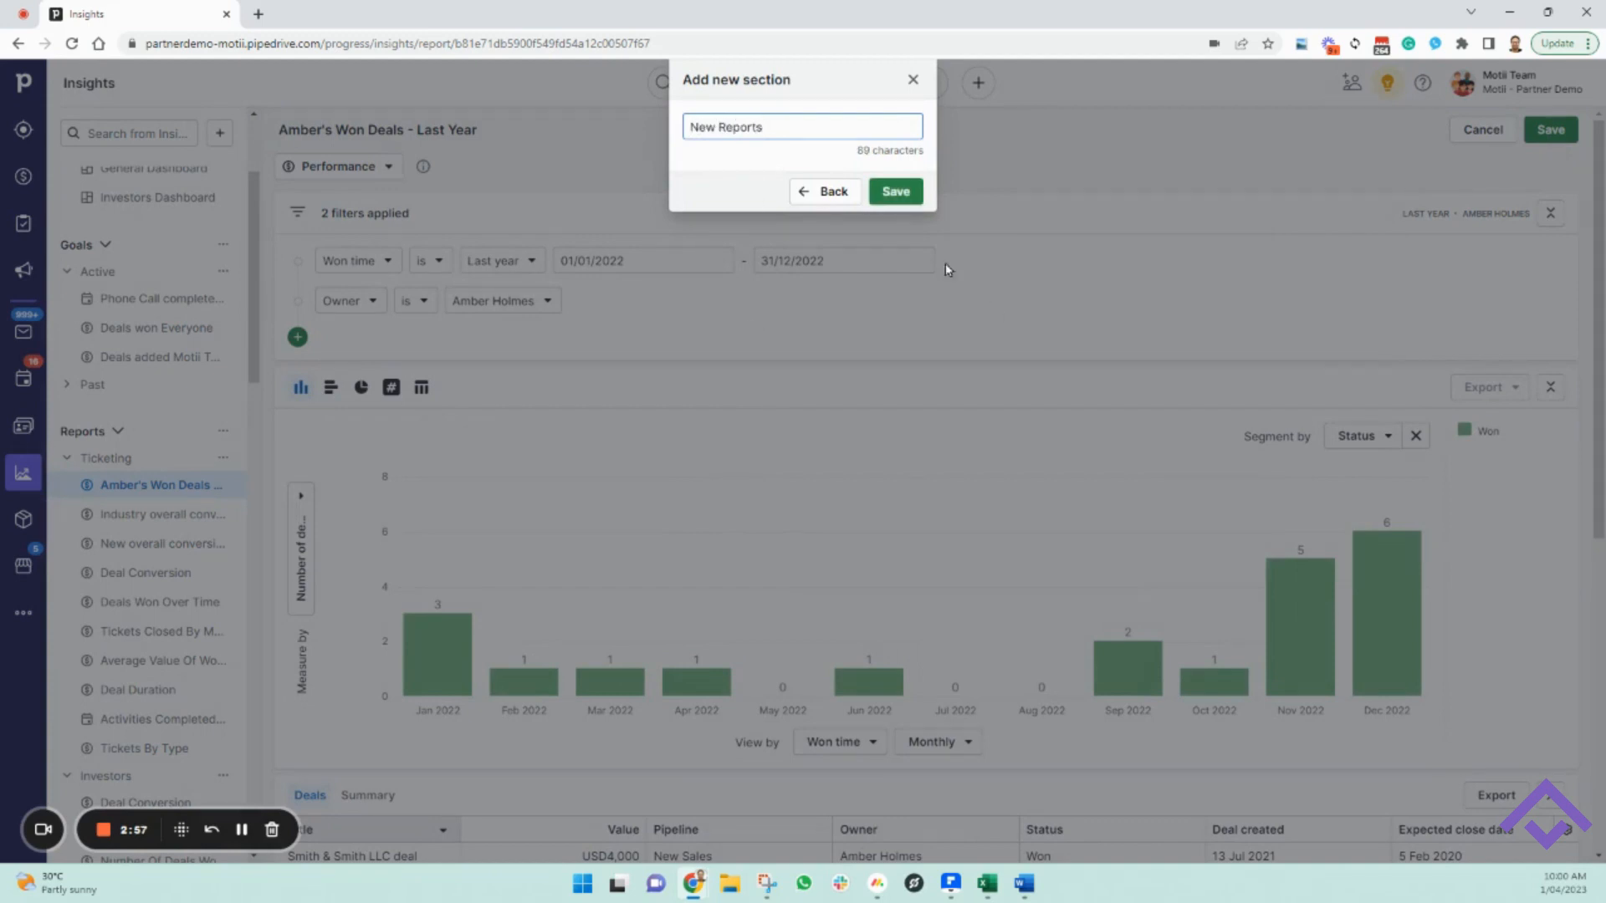
click(896, 192)
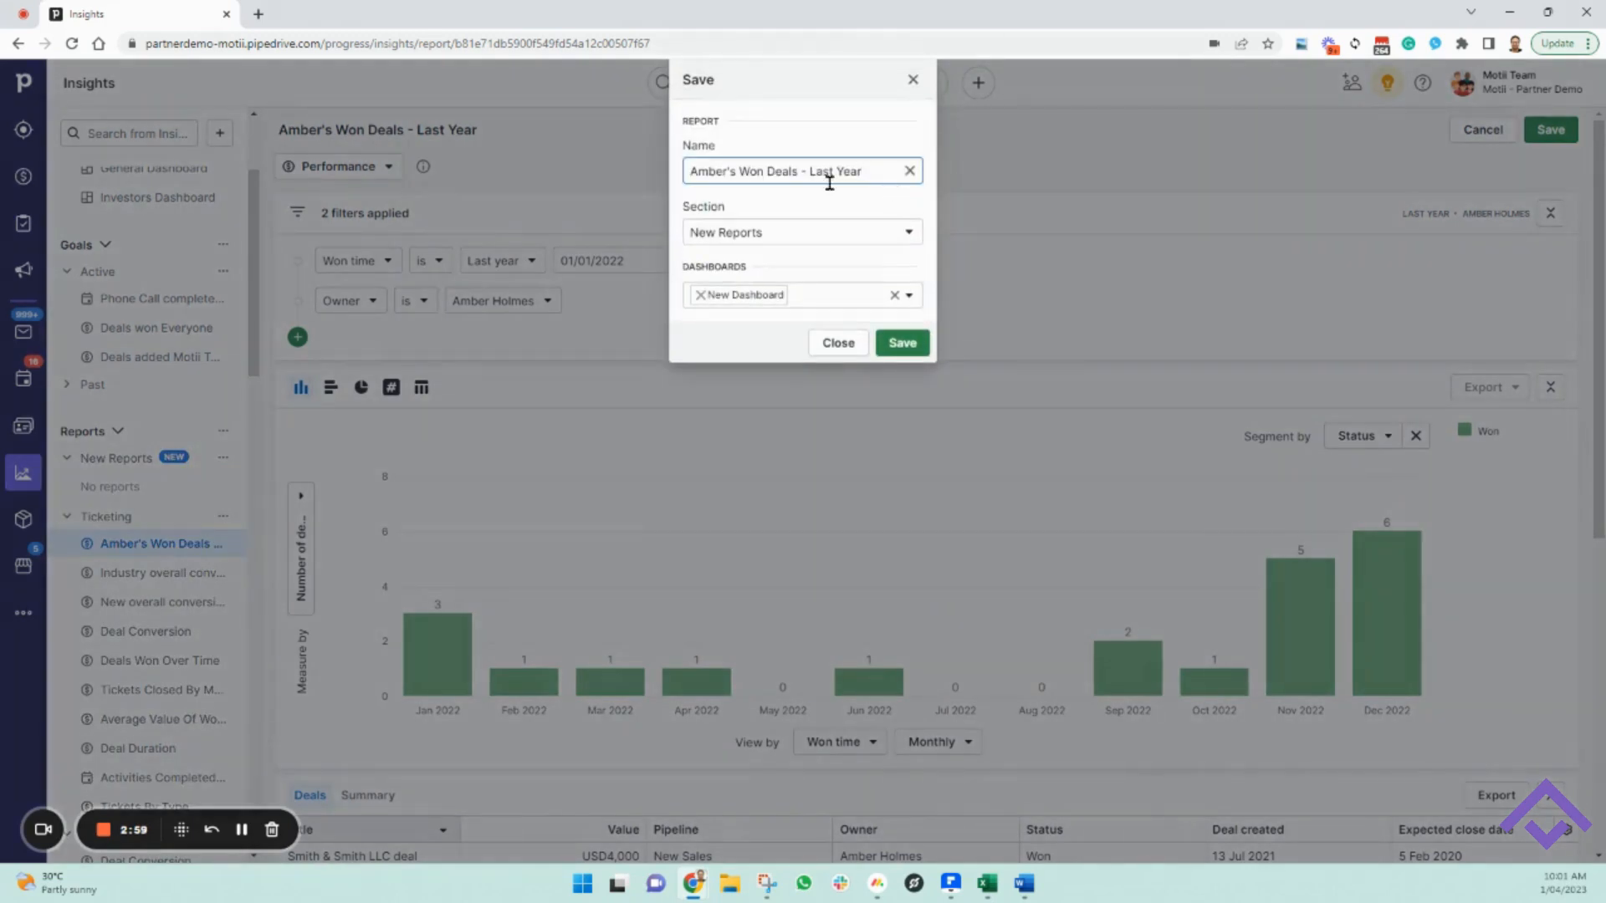
click(906, 348)
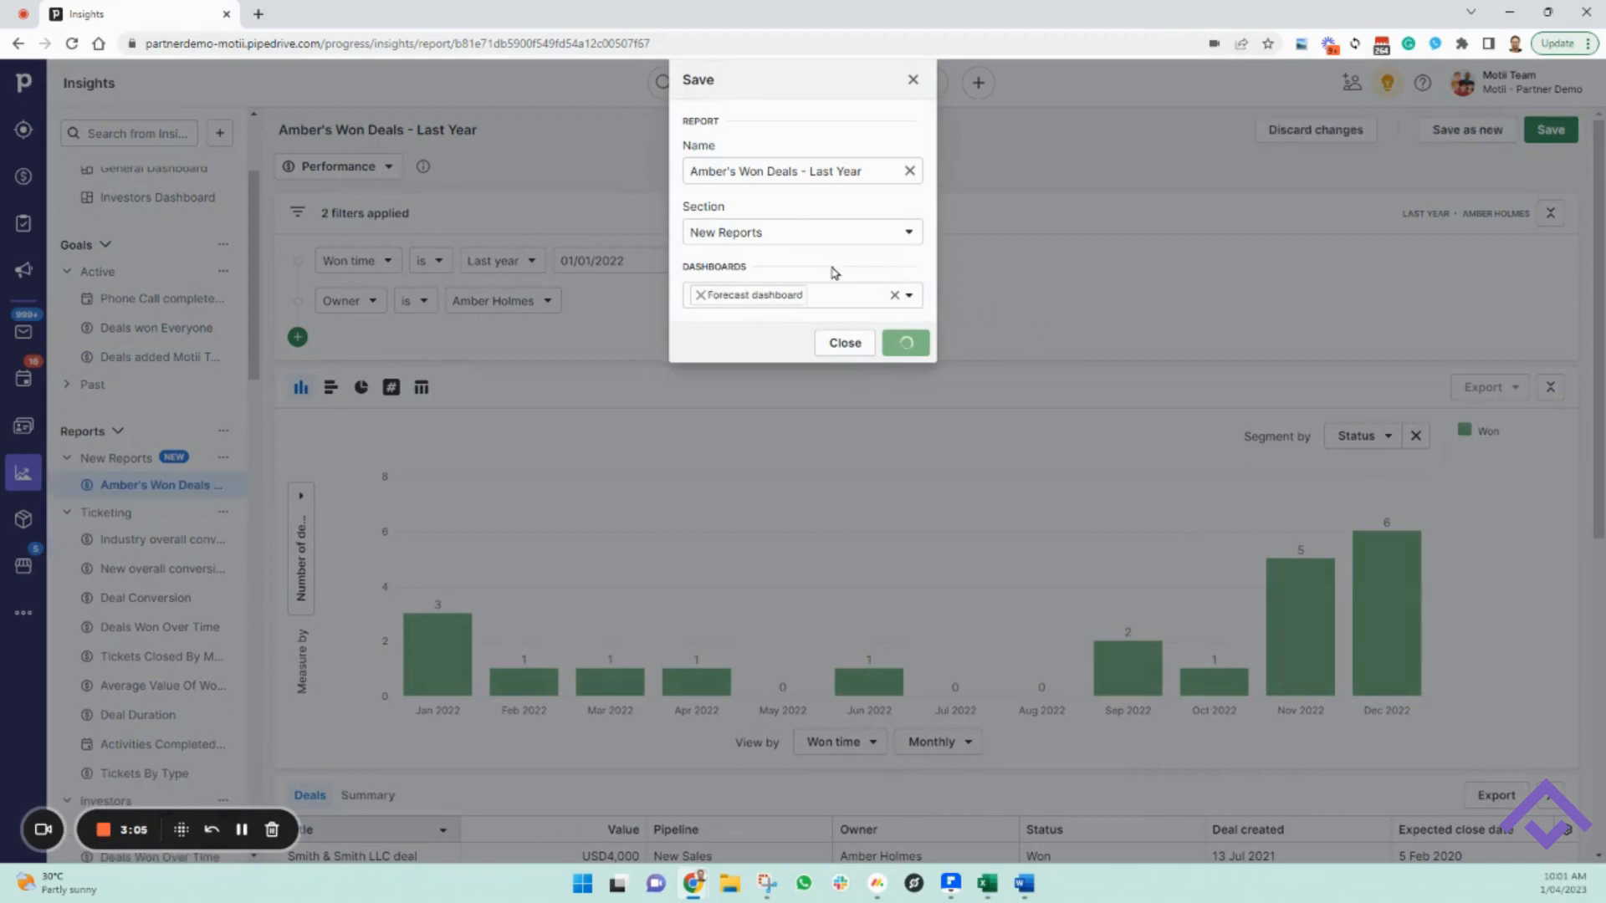
Step: View New Dashboard and open its won deals report for editing
scroll(136, 251, up, 3)
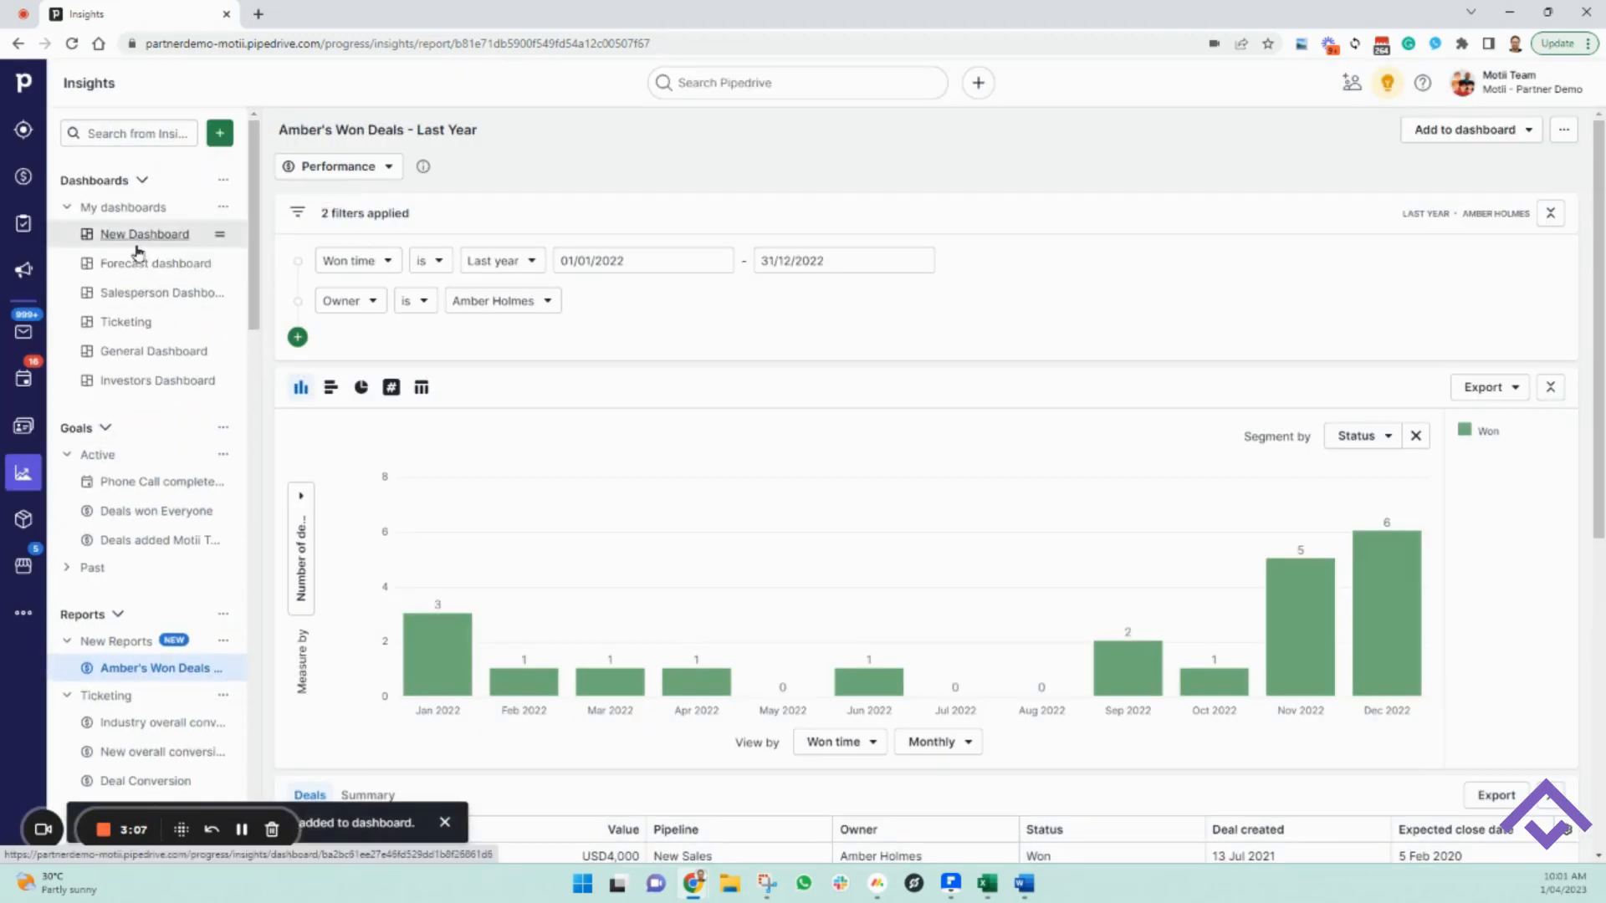
click(140, 236)
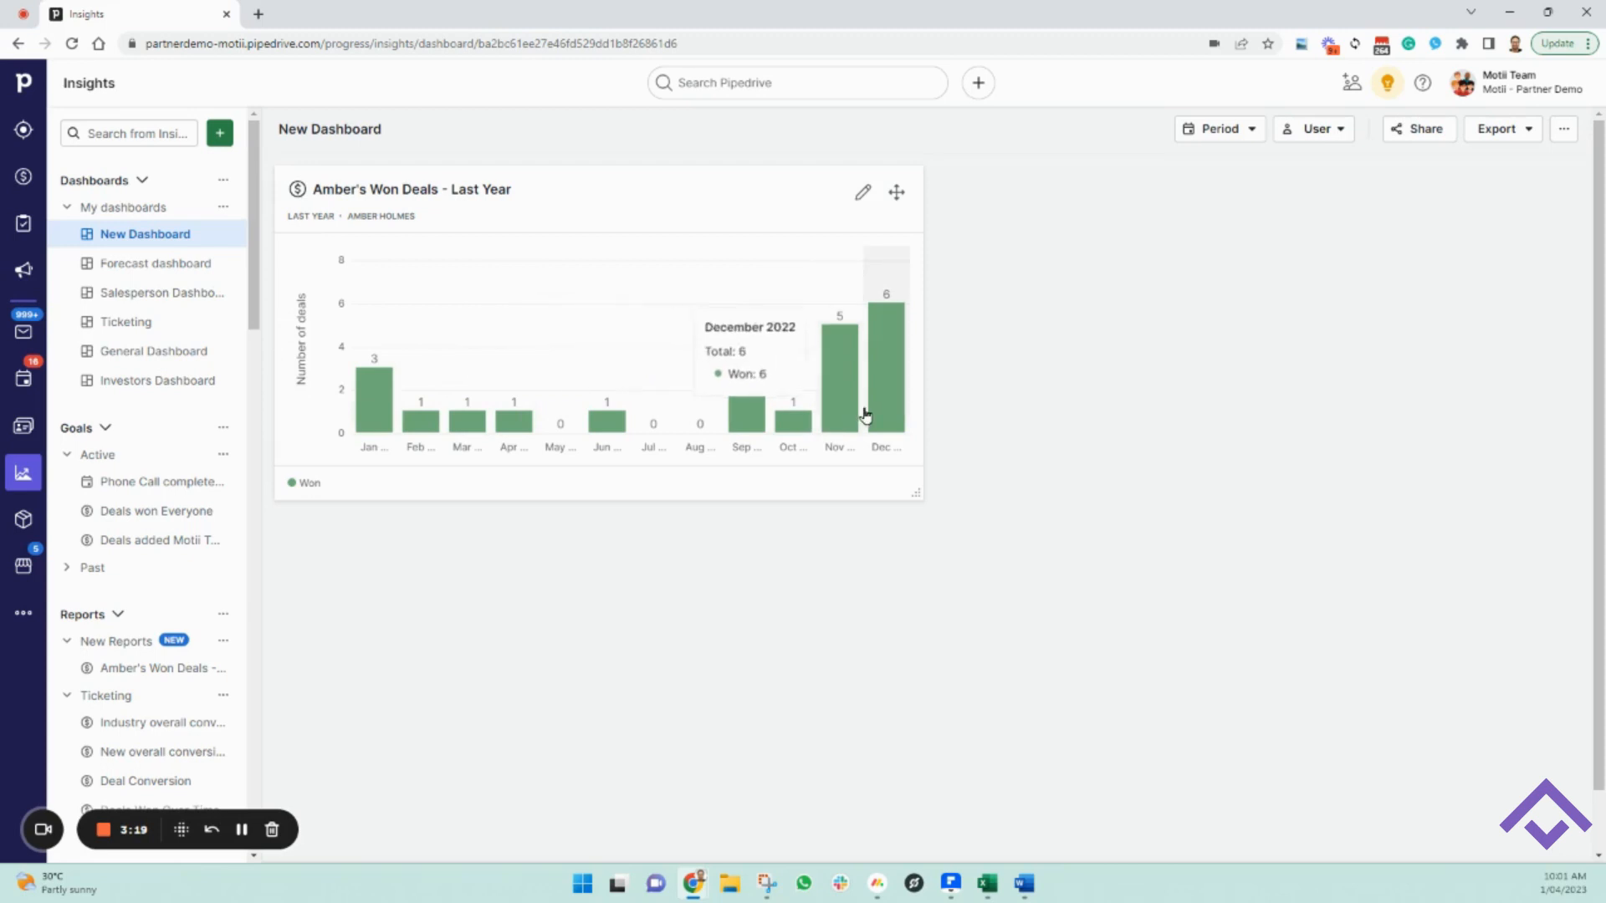
click(864, 205)
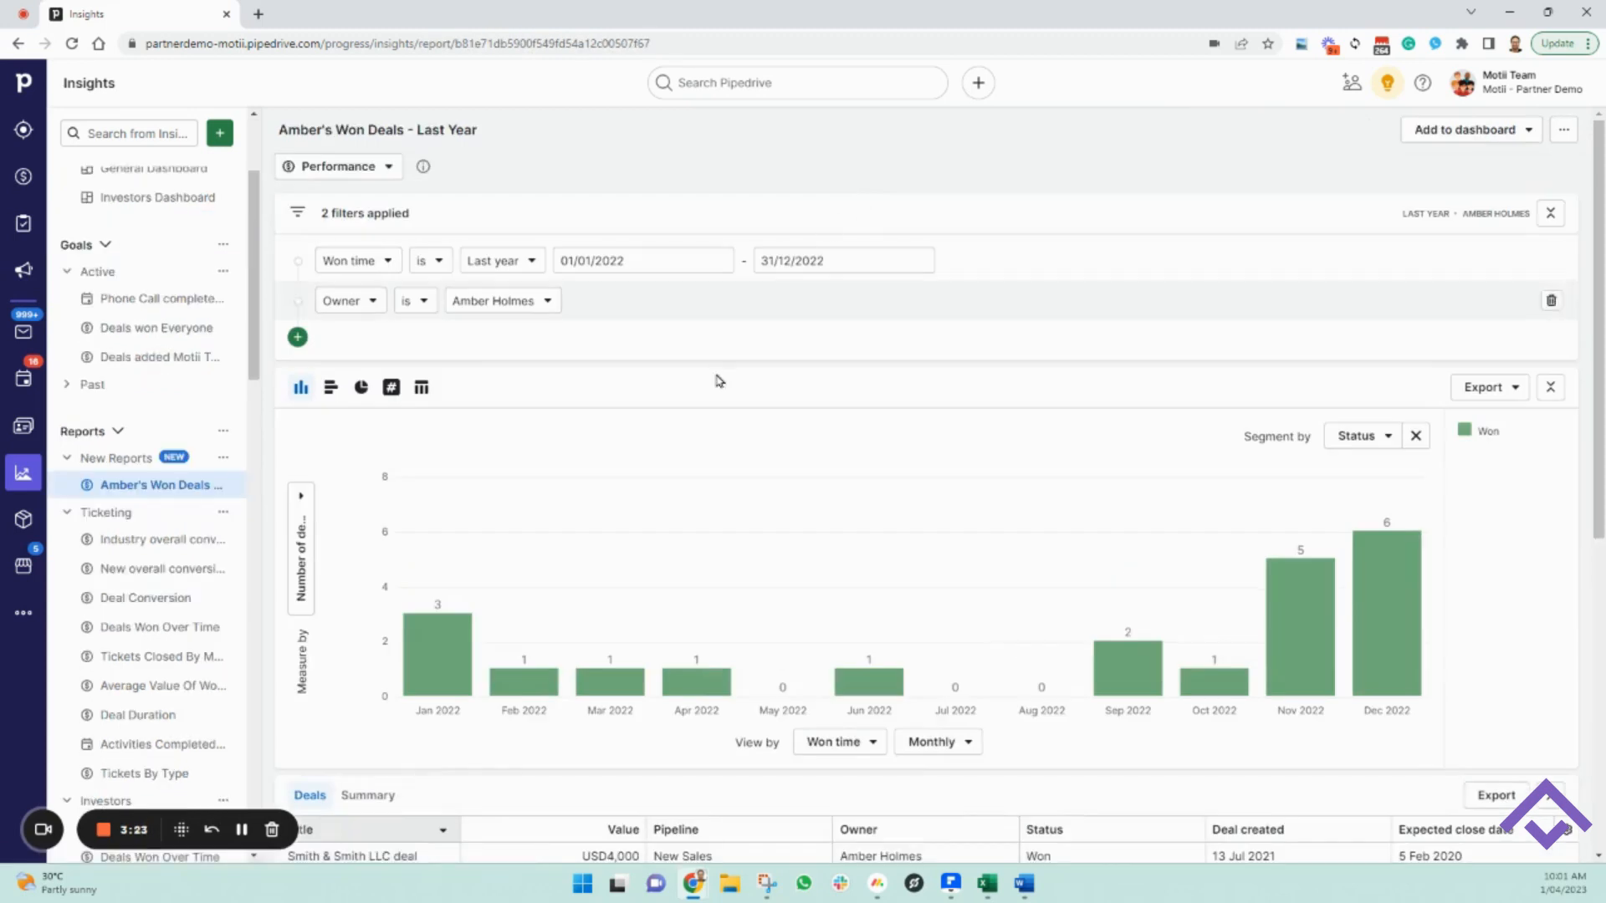
Step: Measure the report by Deal value and start saving a copy, adding "Value of" before the existing won deals report name
click(303, 501)
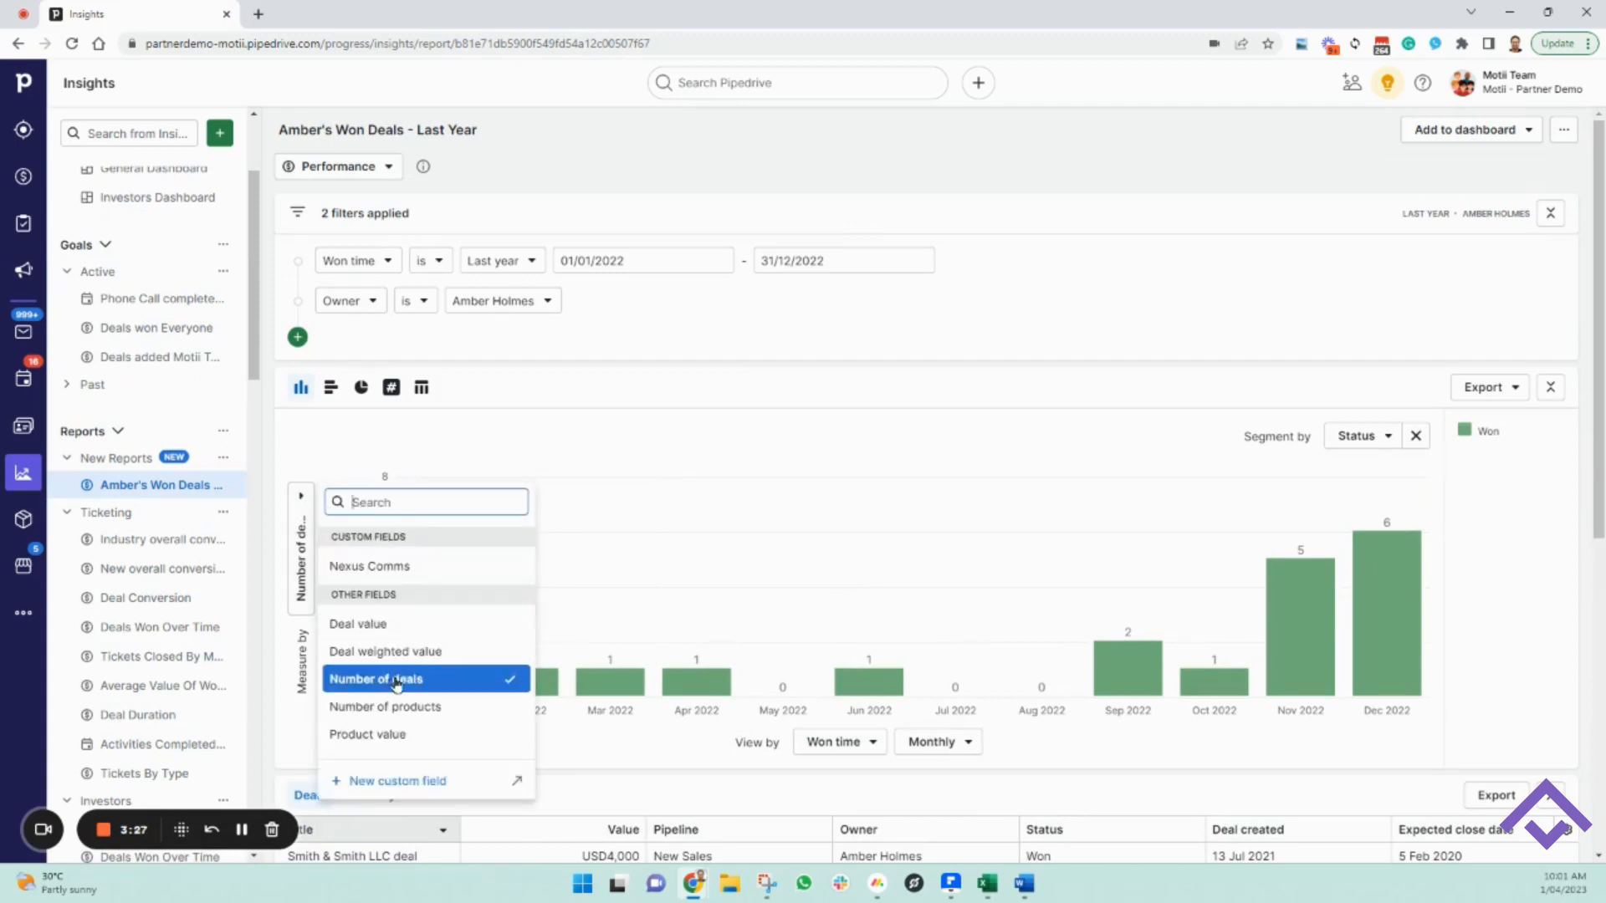
click(384, 626)
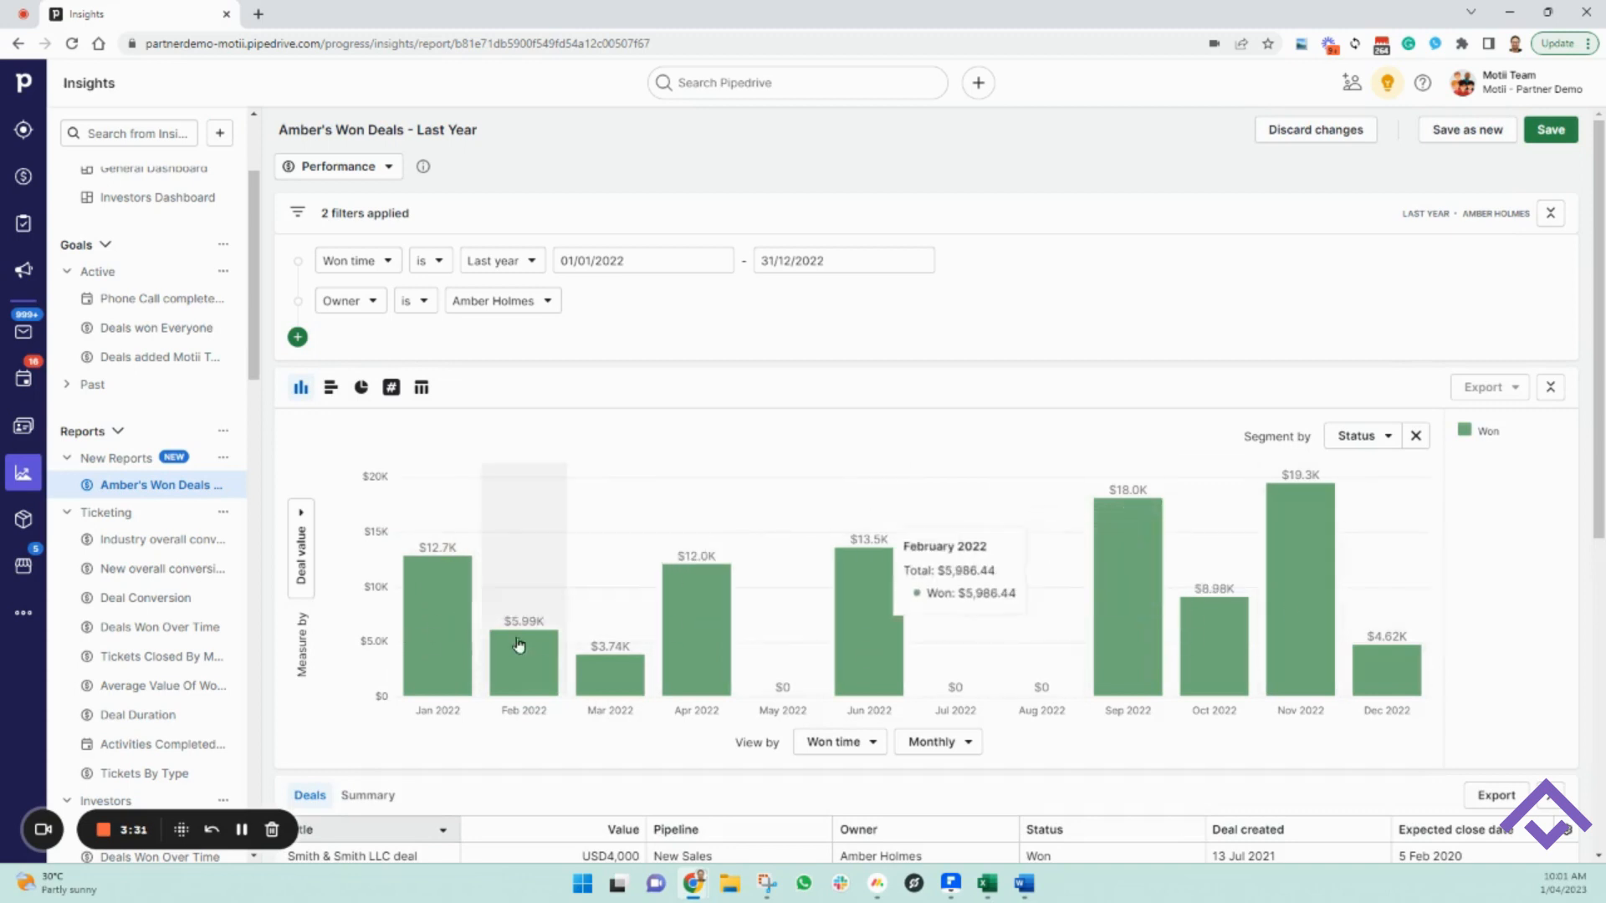
click(1474, 137)
click(689, 171)
text(Value of Amber's Won Deals - Last Yea)
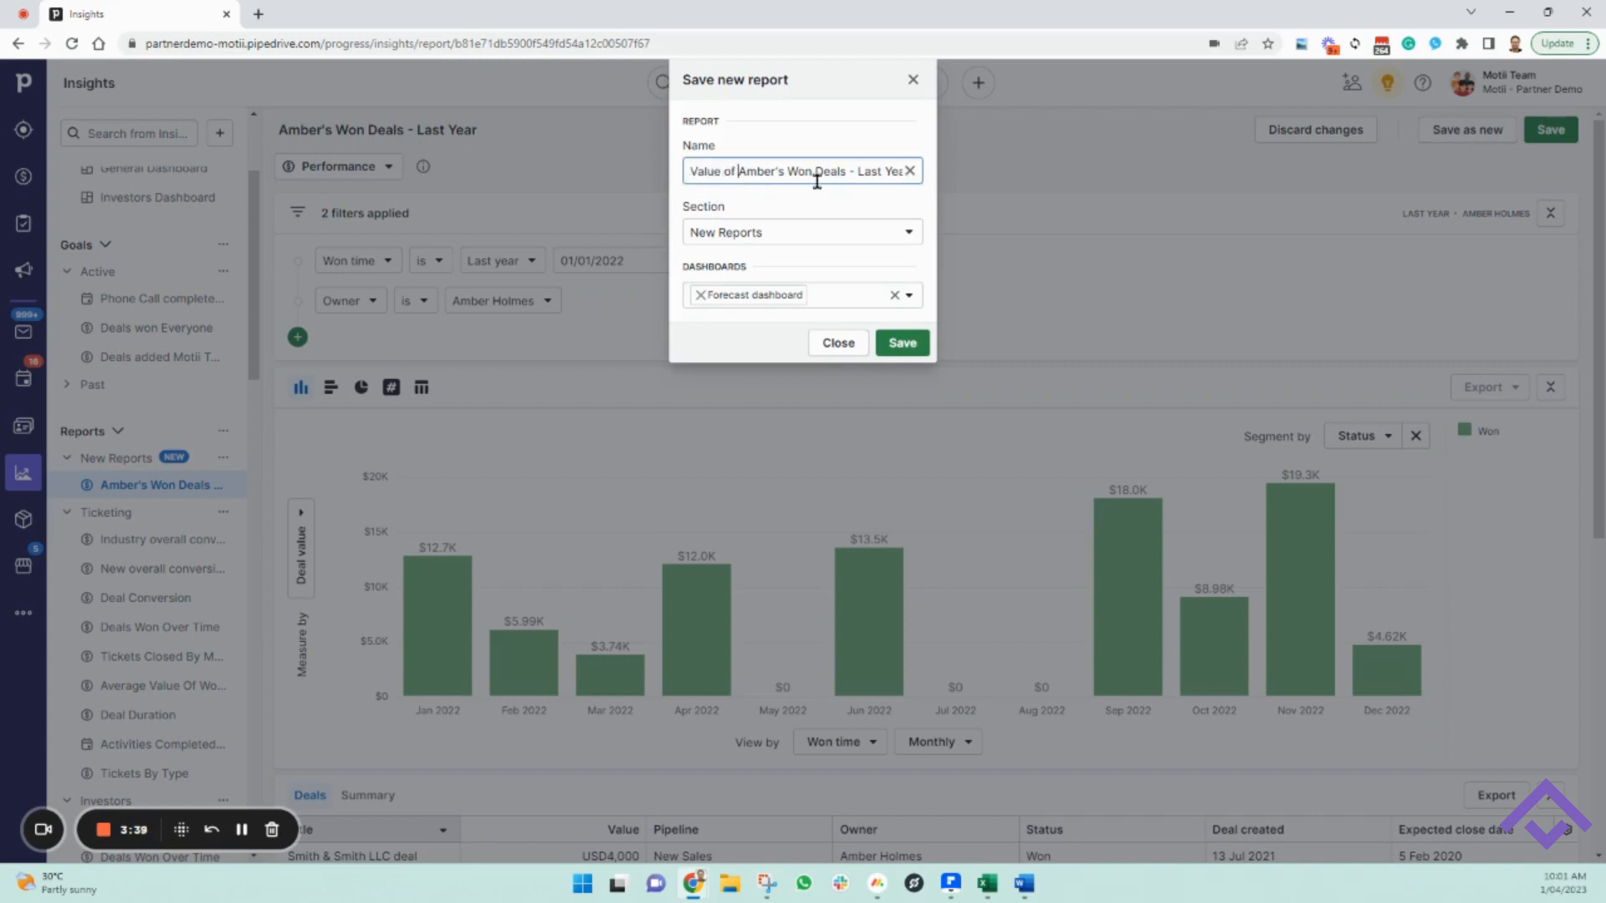
Step: Replace Forecast dashboard with New Dashboard as the deal value report's target and save it in the New Reports section
click(700, 294)
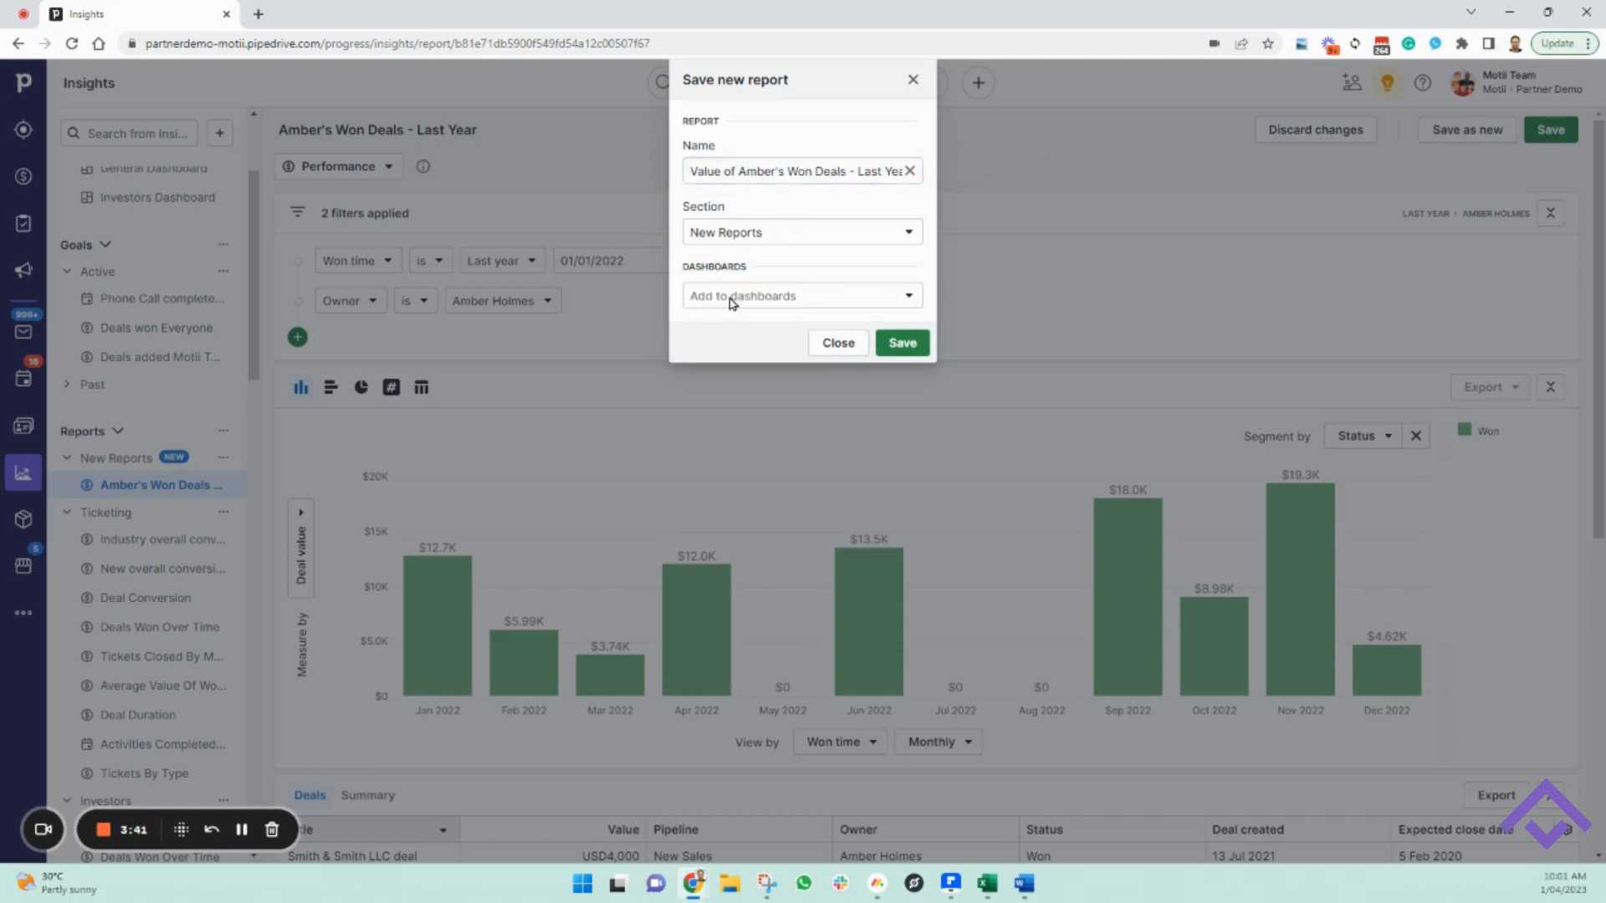
click(735, 300)
click(739, 468)
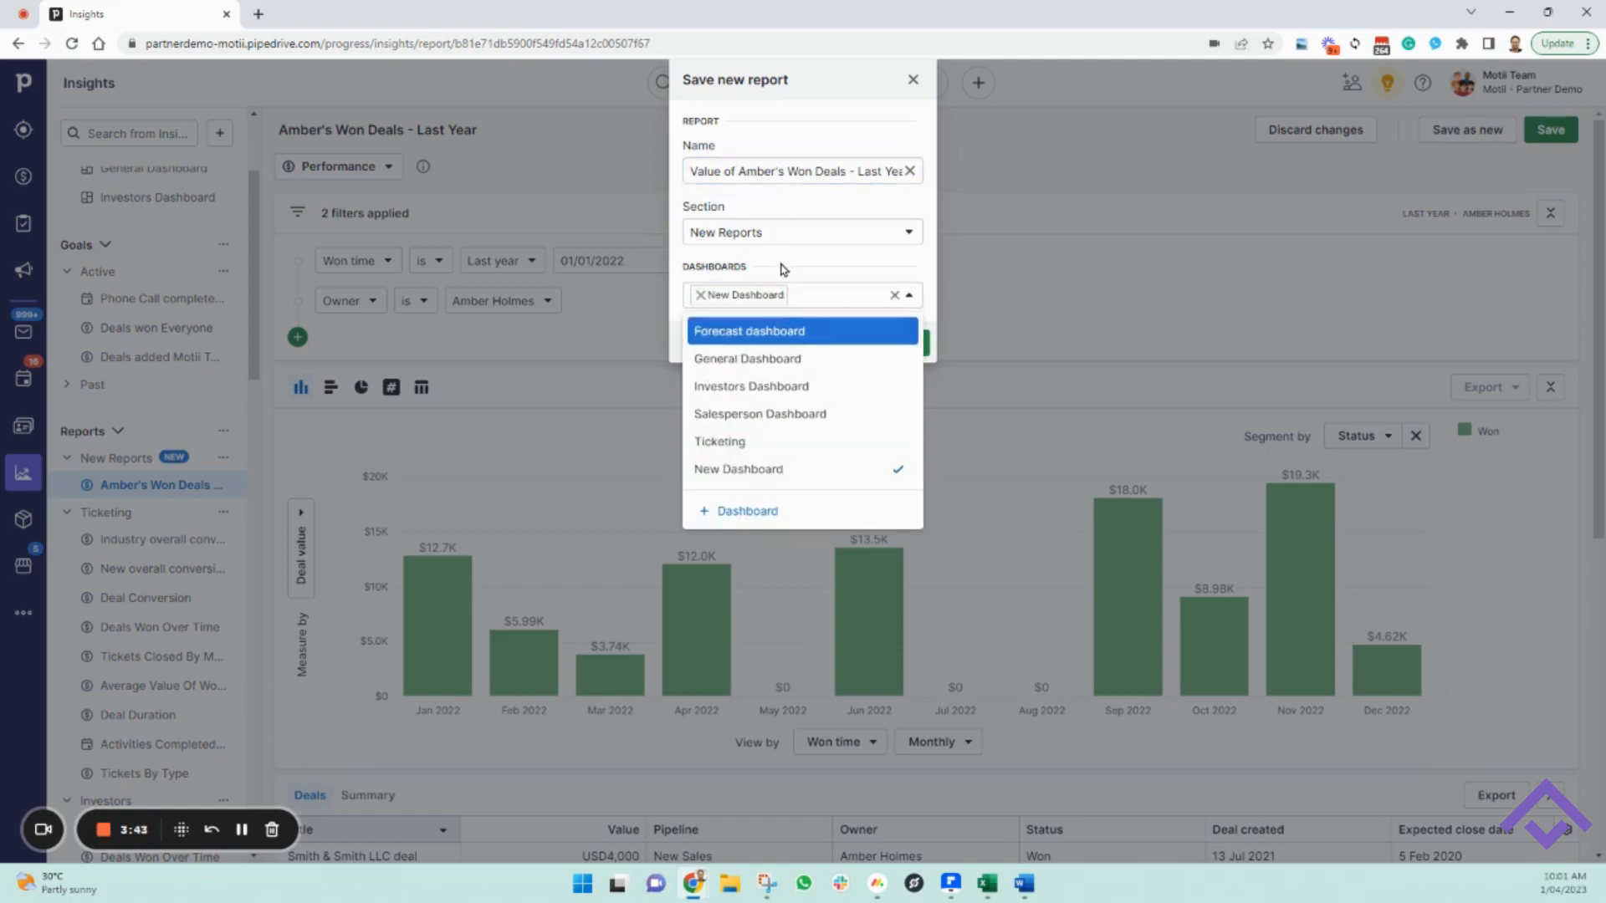
click(766, 262)
click(900, 343)
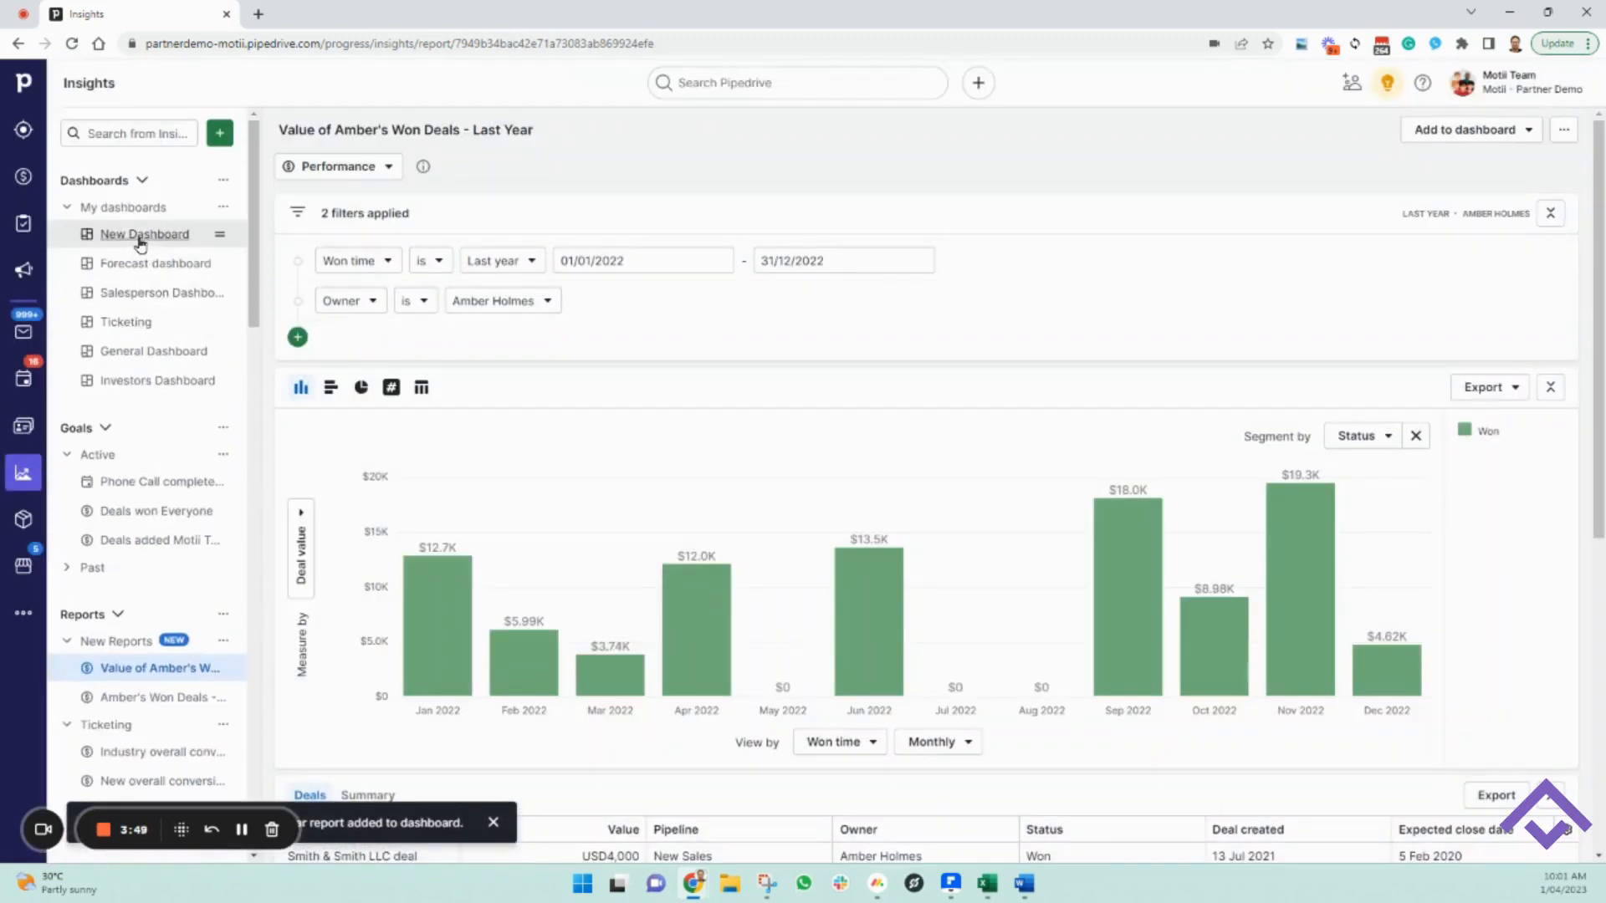
Step: On New Dashboard, place the won deals count report beside the deal value report and reduce the height of both
click(140, 235)
mouse_move(897, 532)
drag(897, 532, 1548, 194)
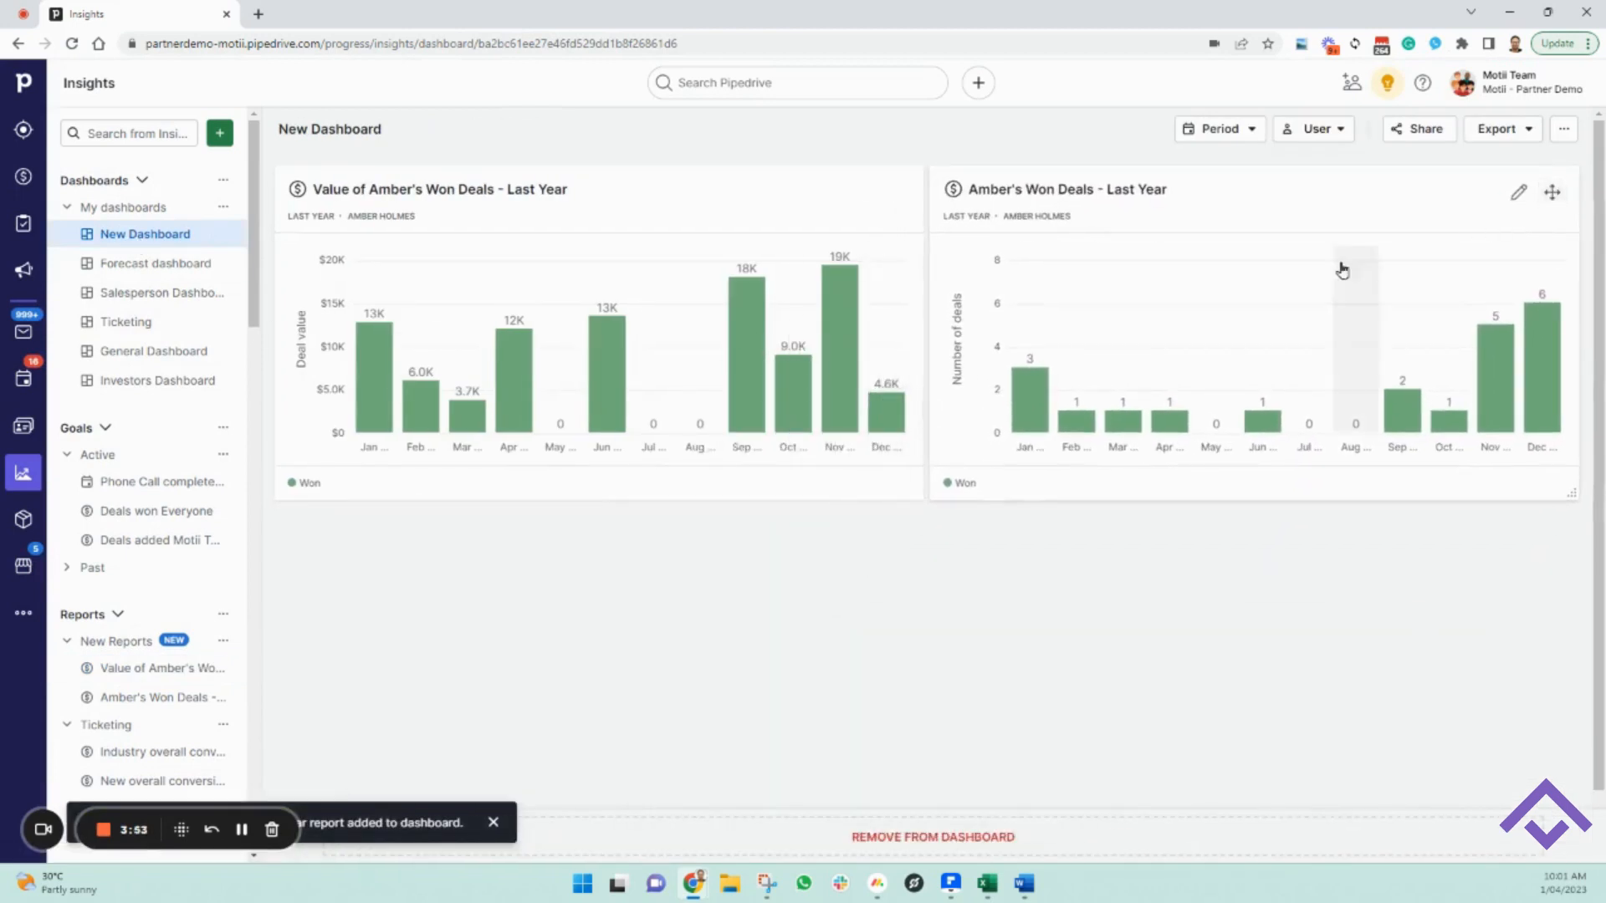
drag(914, 488, 921, 428)
drag(1571, 496, 1561, 426)
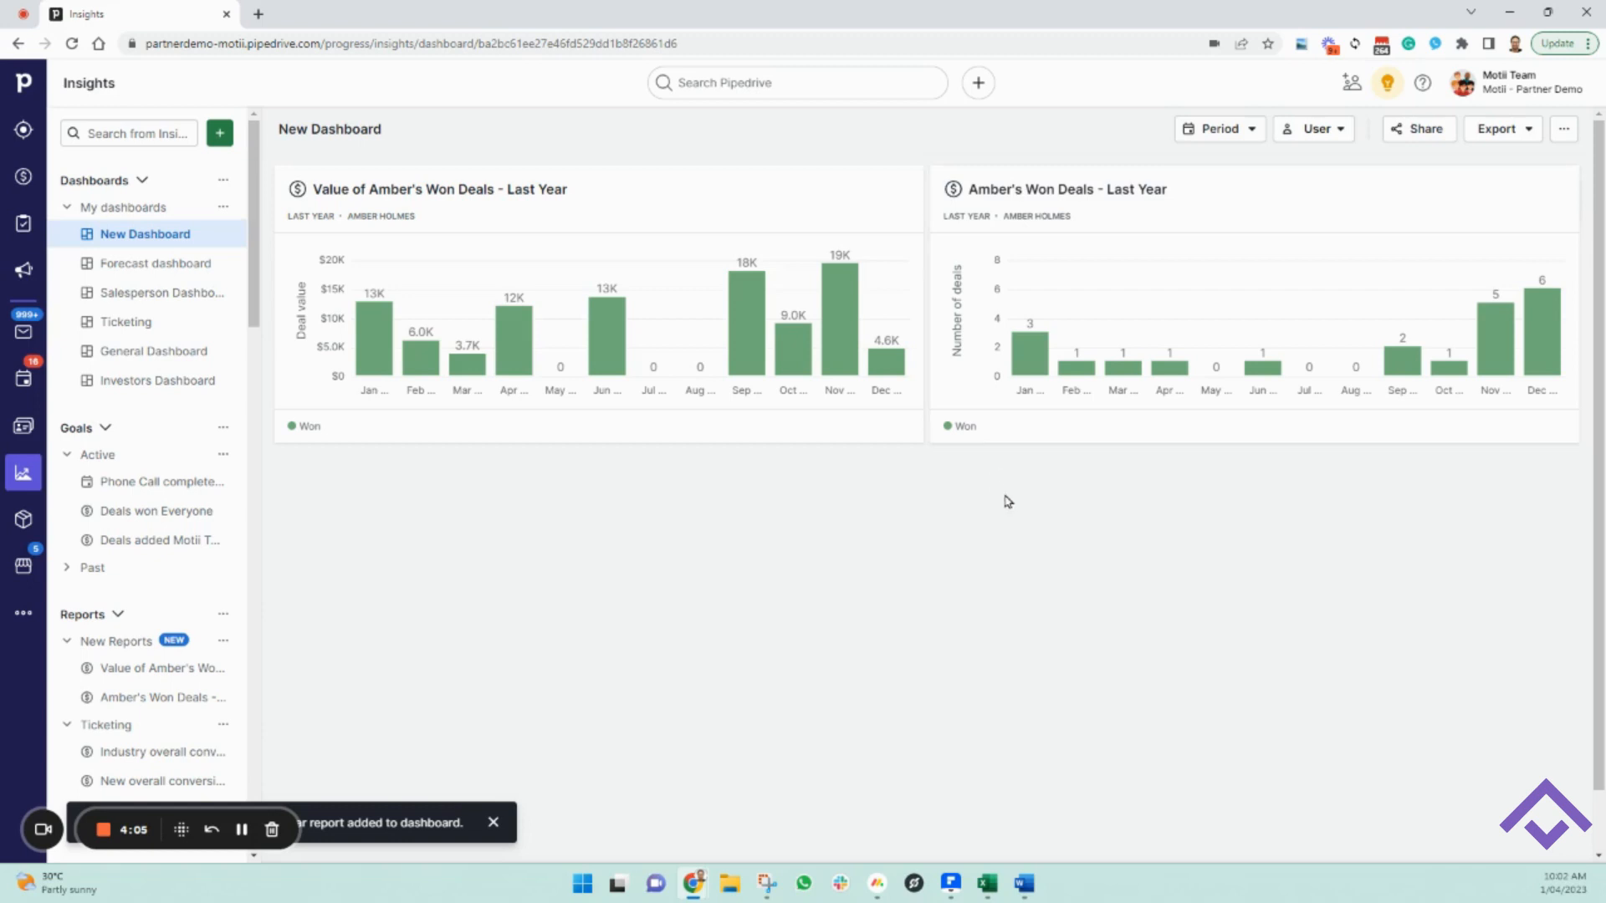
Step: Try a Past 3 months period filter on the whole dashboard and clear it again
click(1253, 132)
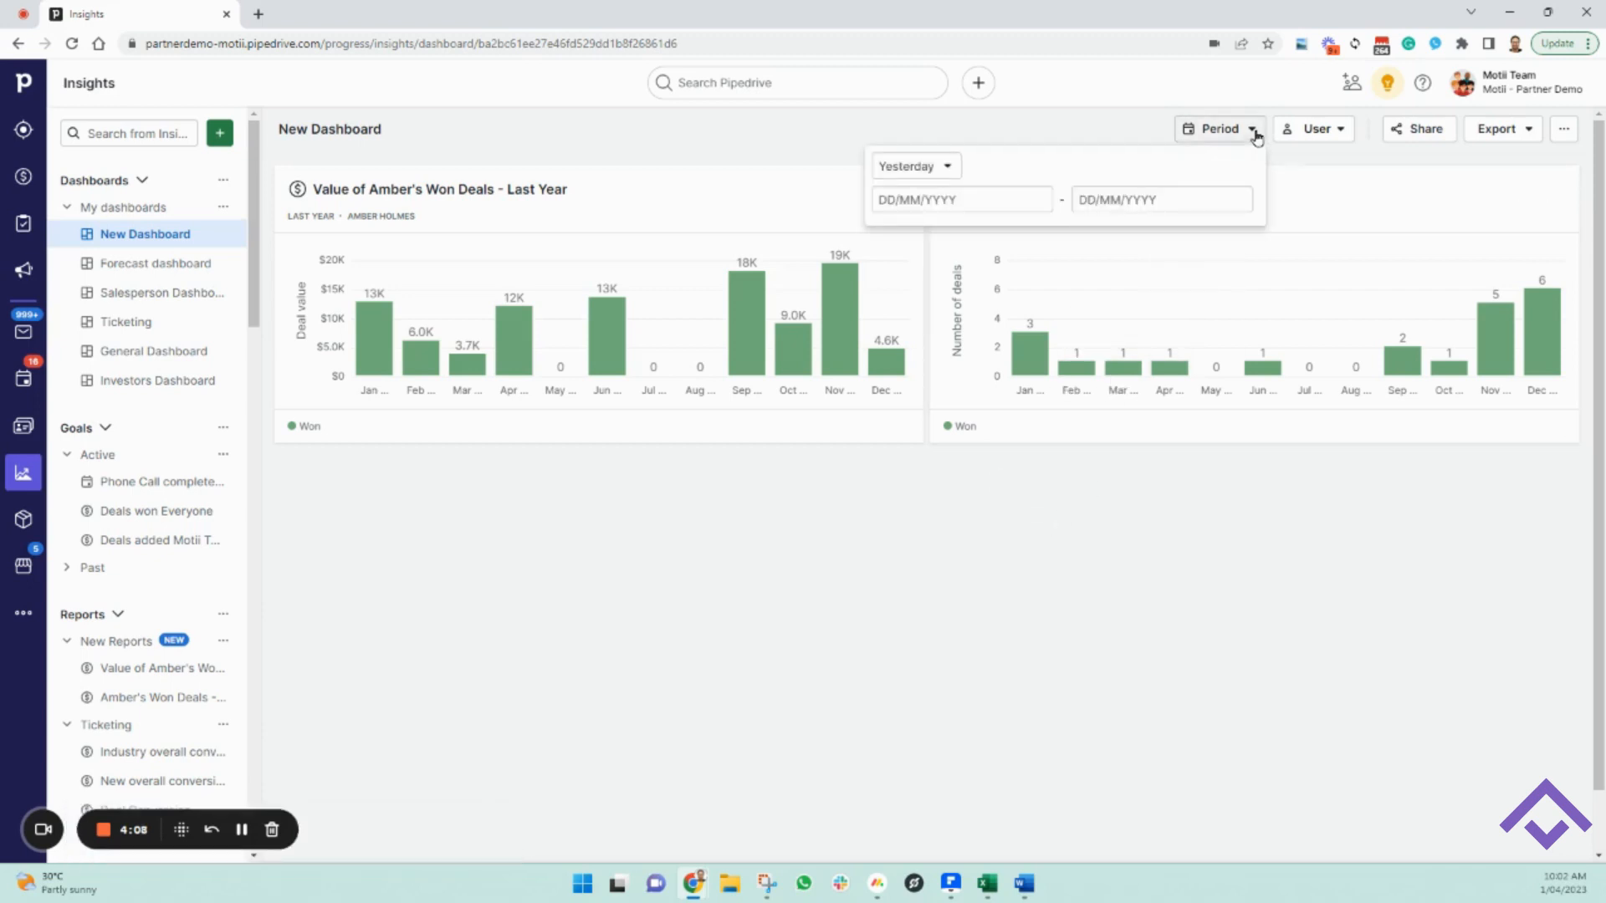
click(948, 169)
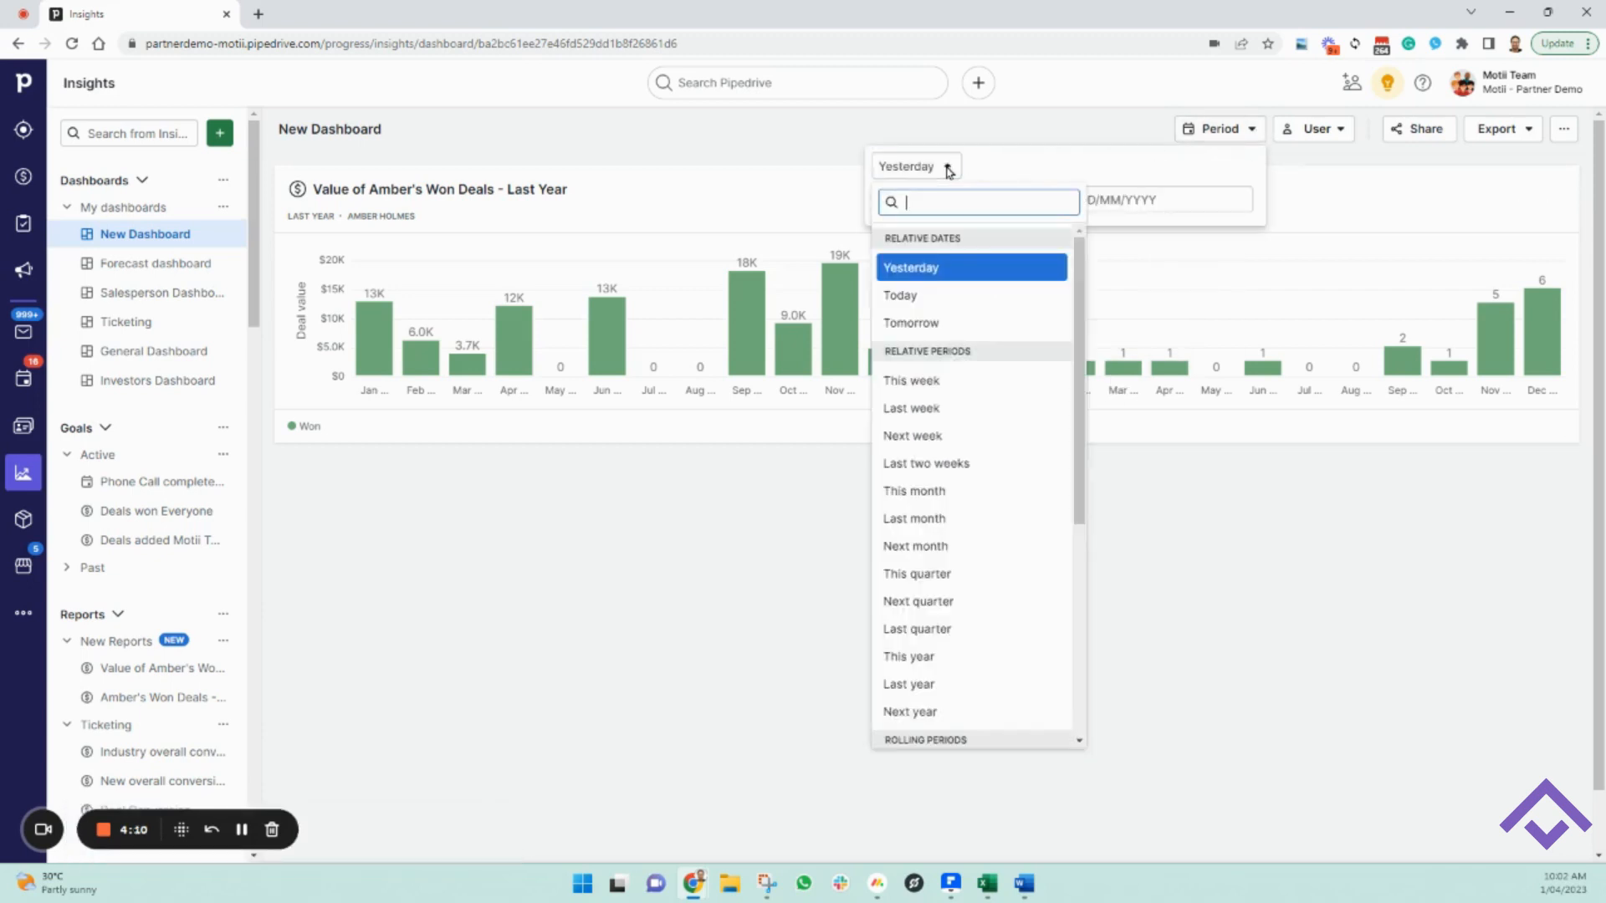
click(1250, 407)
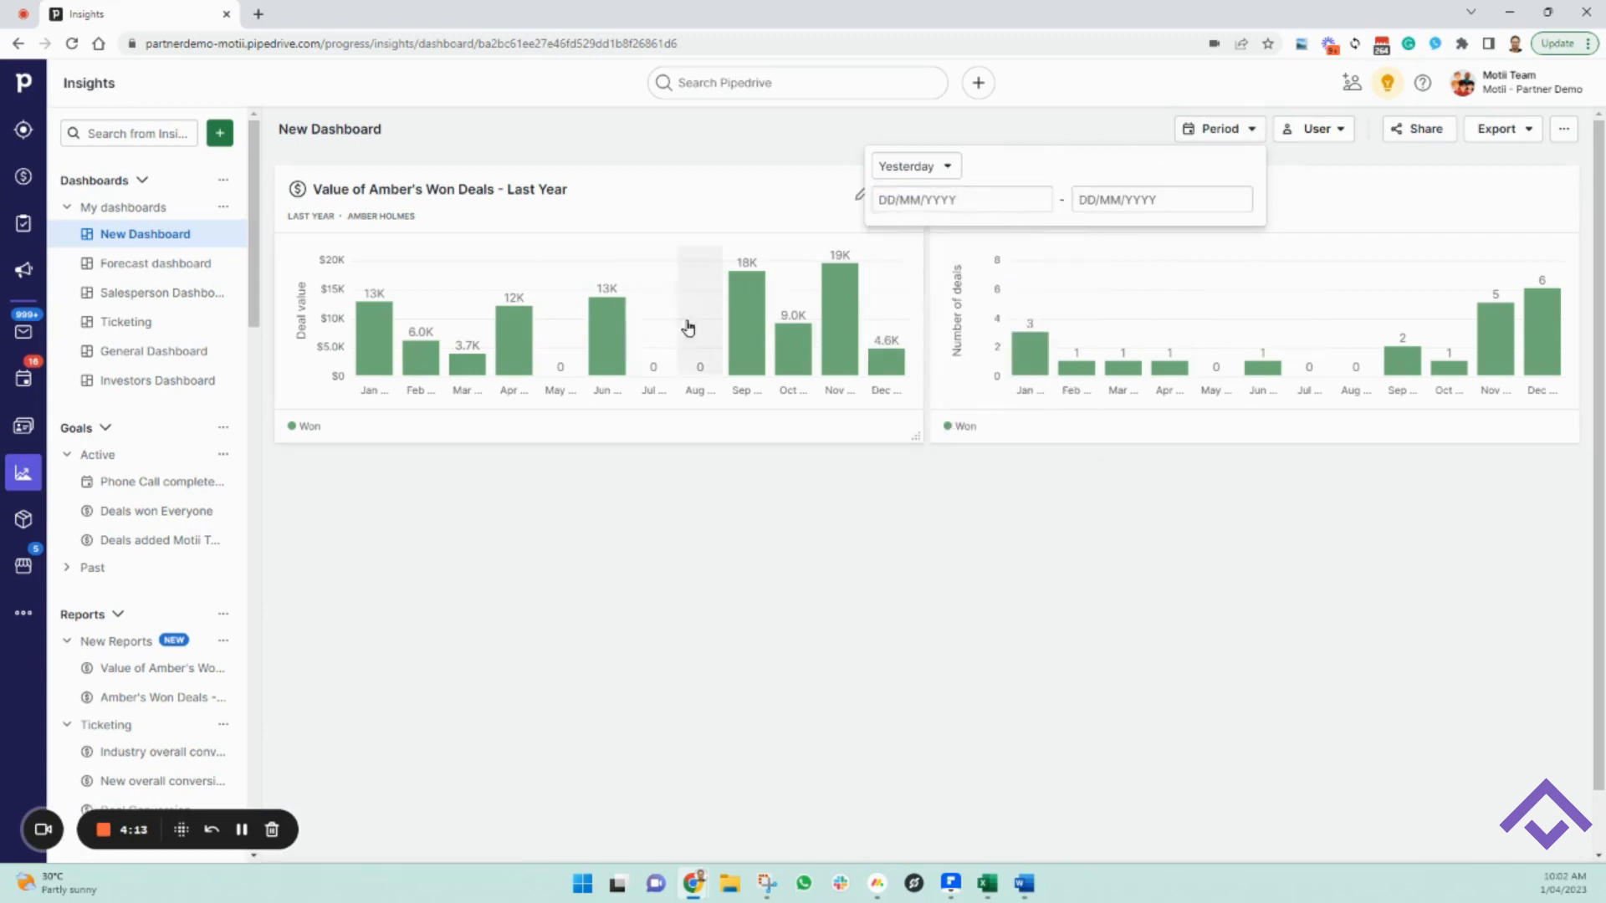
click(947, 169)
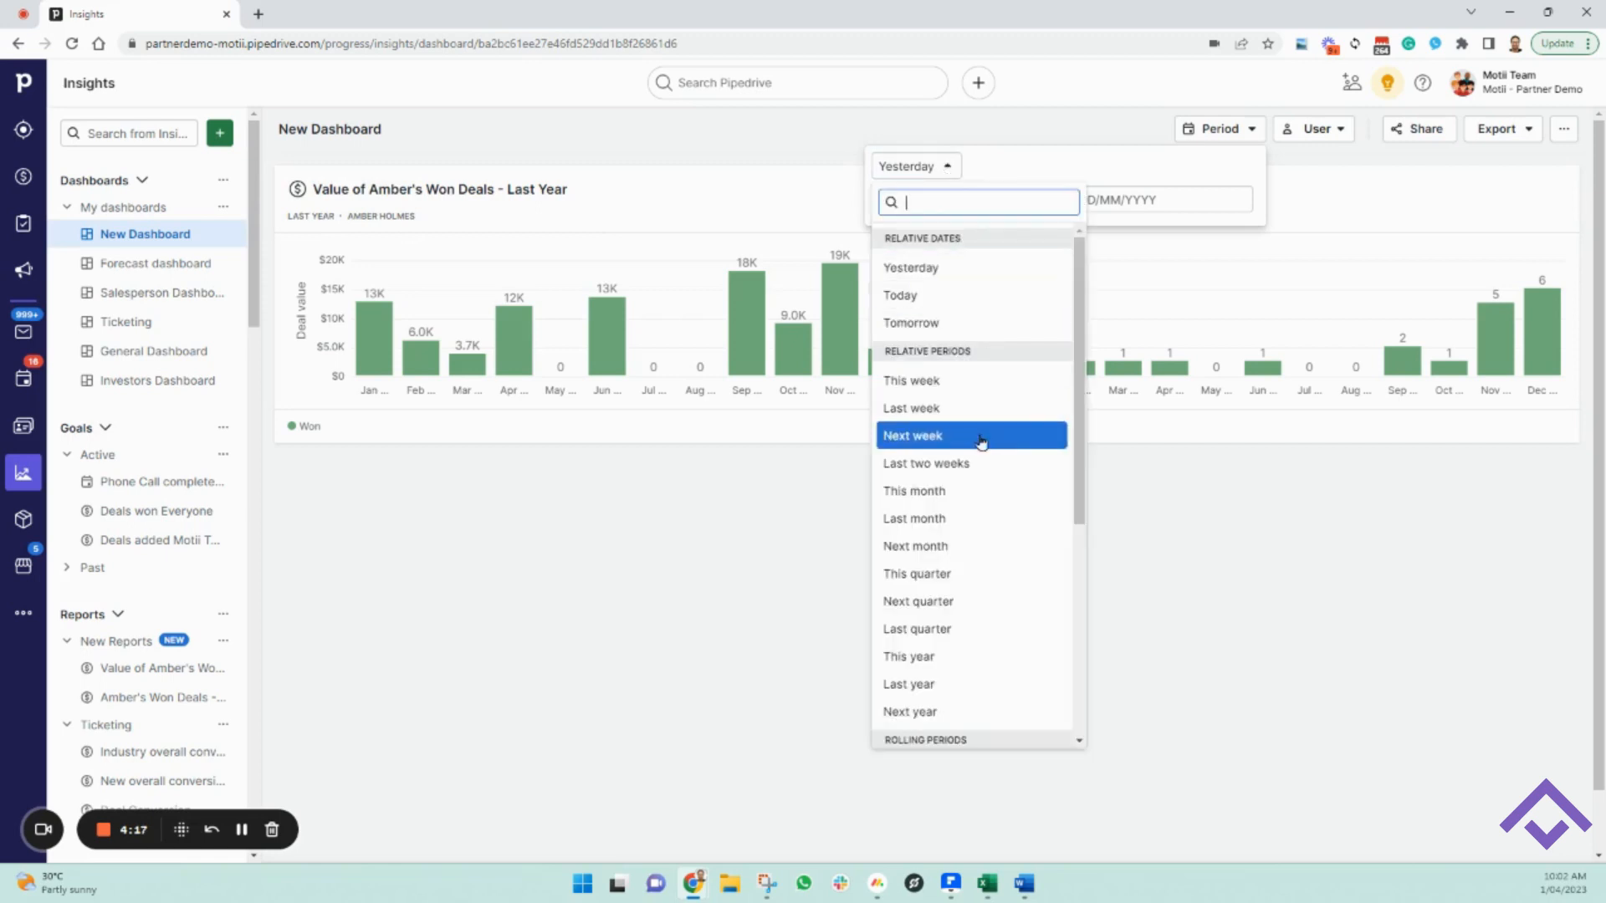
scroll(986, 494, down, 2)
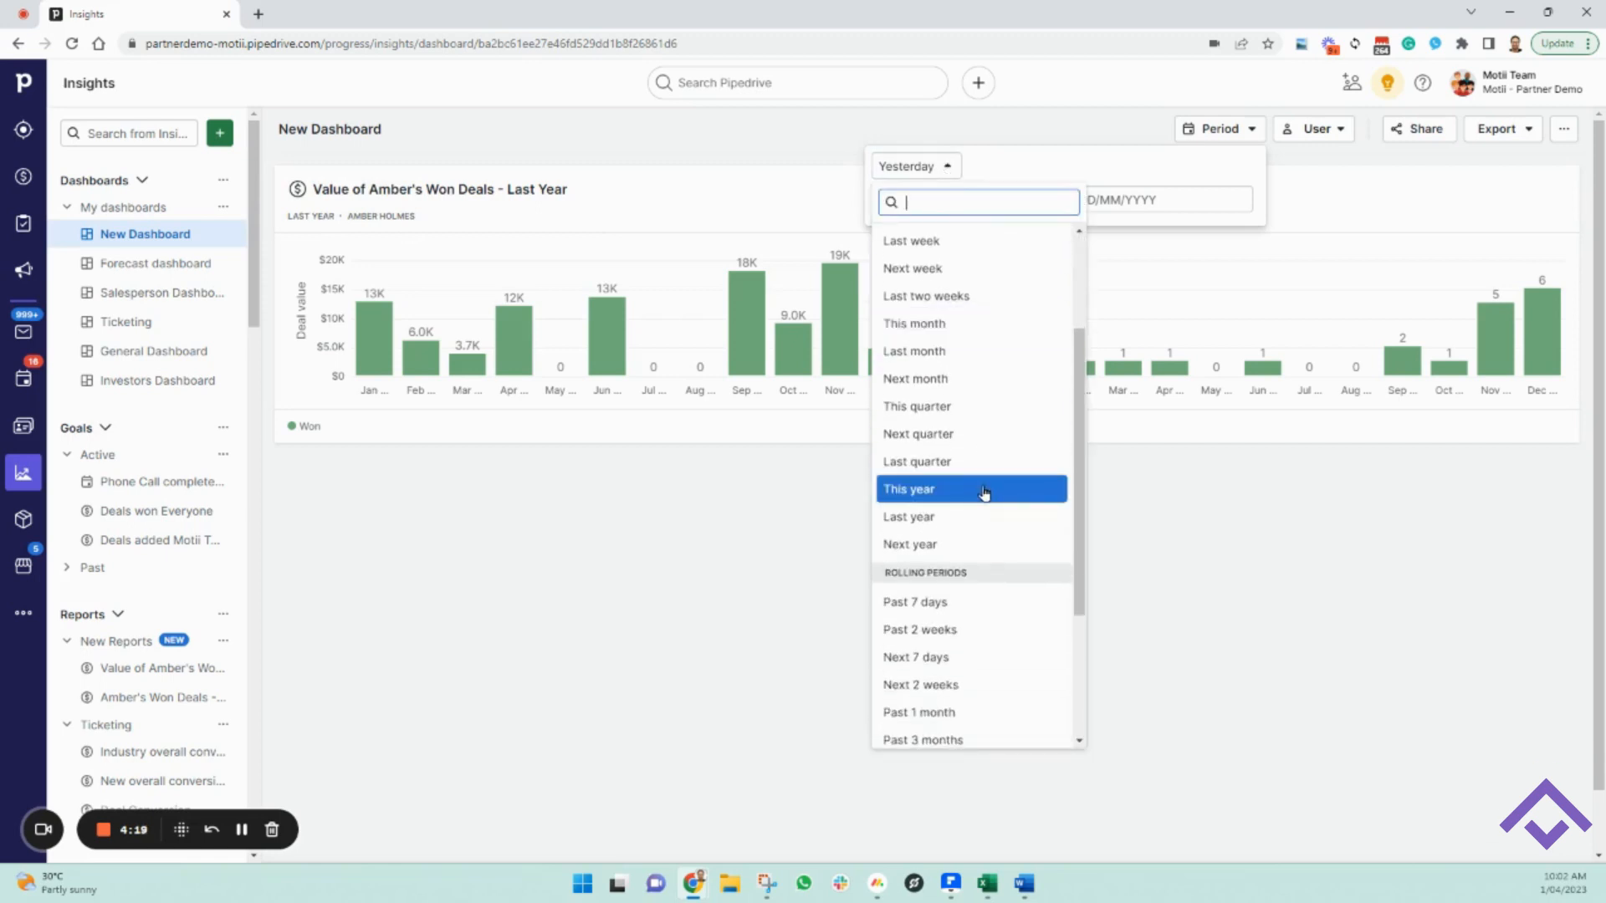
scroll(985, 493, down, 2)
click(969, 577)
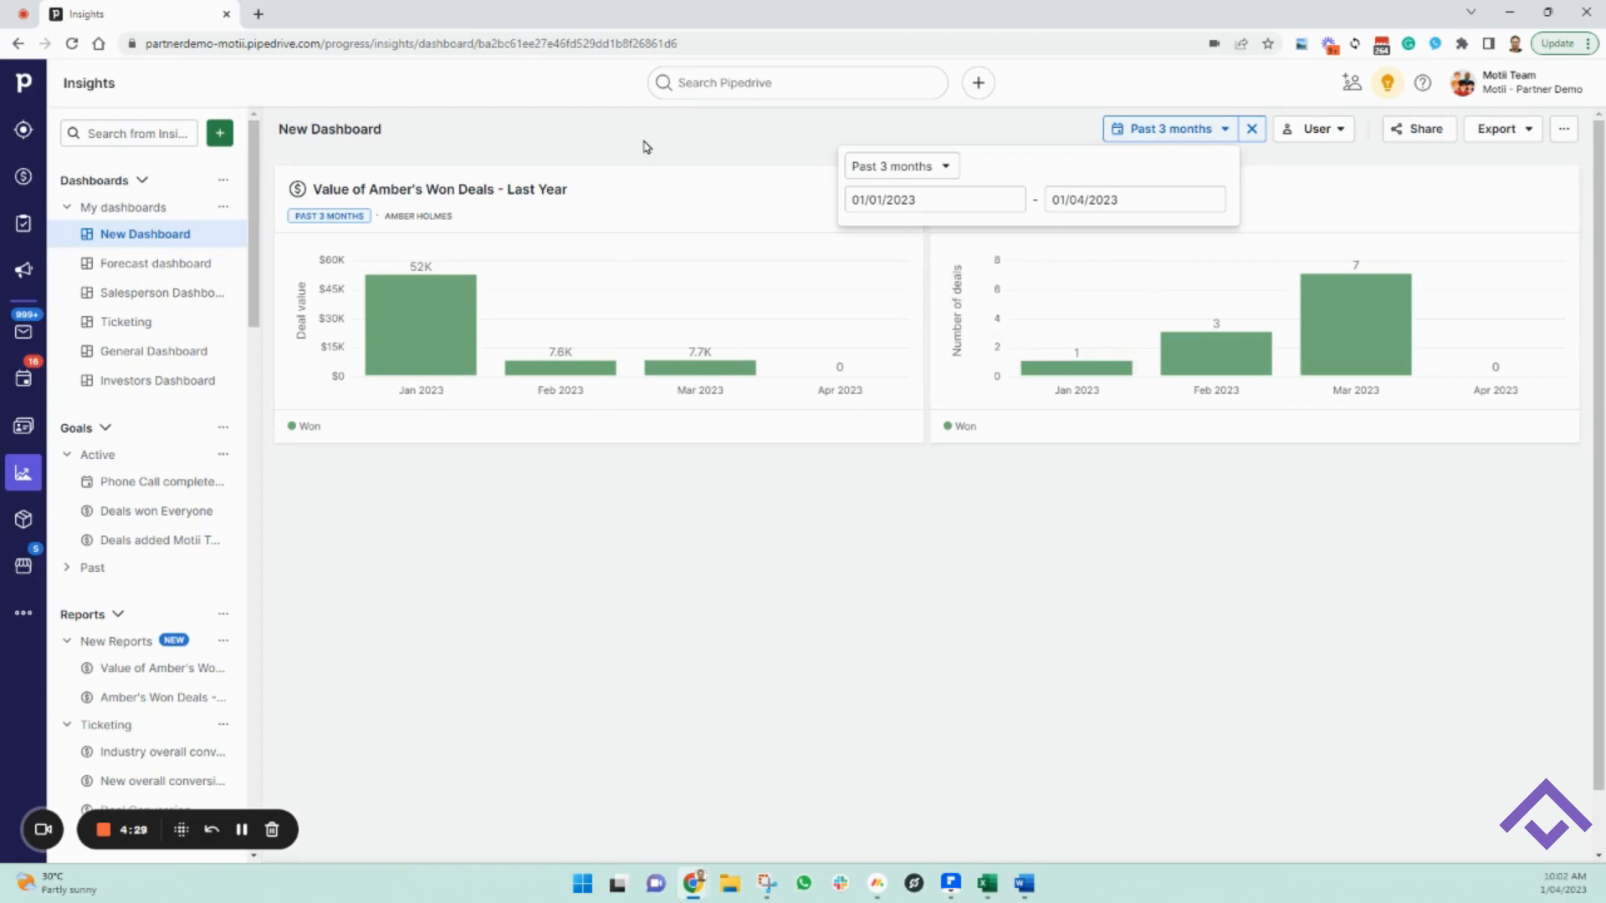
click(1225, 130)
click(1252, 128)
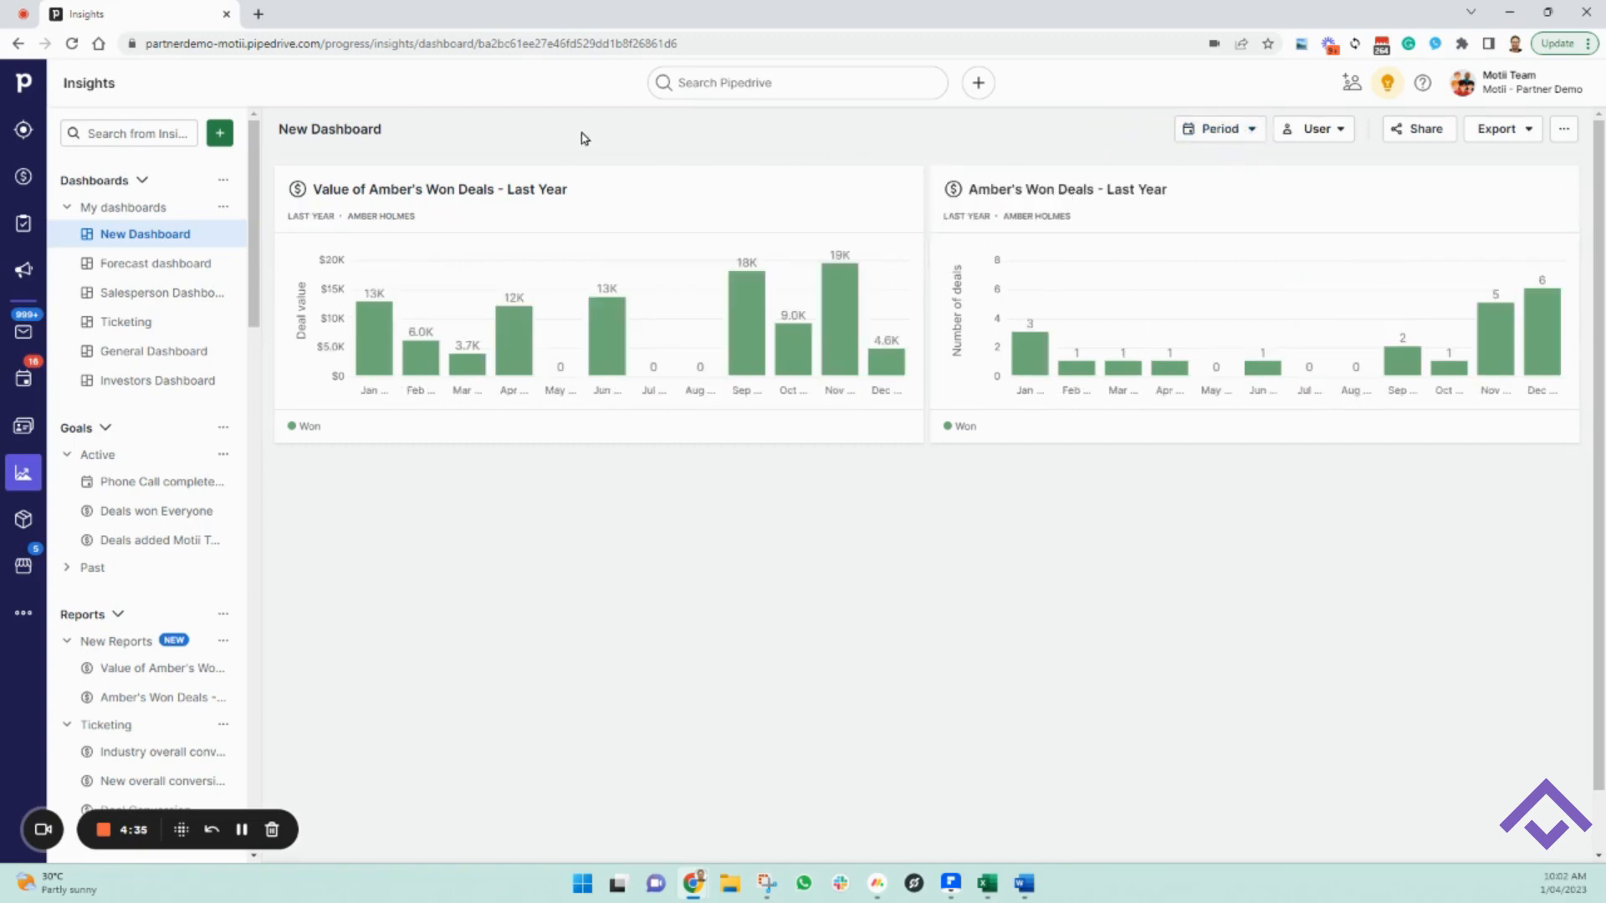
Step: Create a new report for the Deal entity with the Conversion report type
click(220, 132)
click(249, 168)
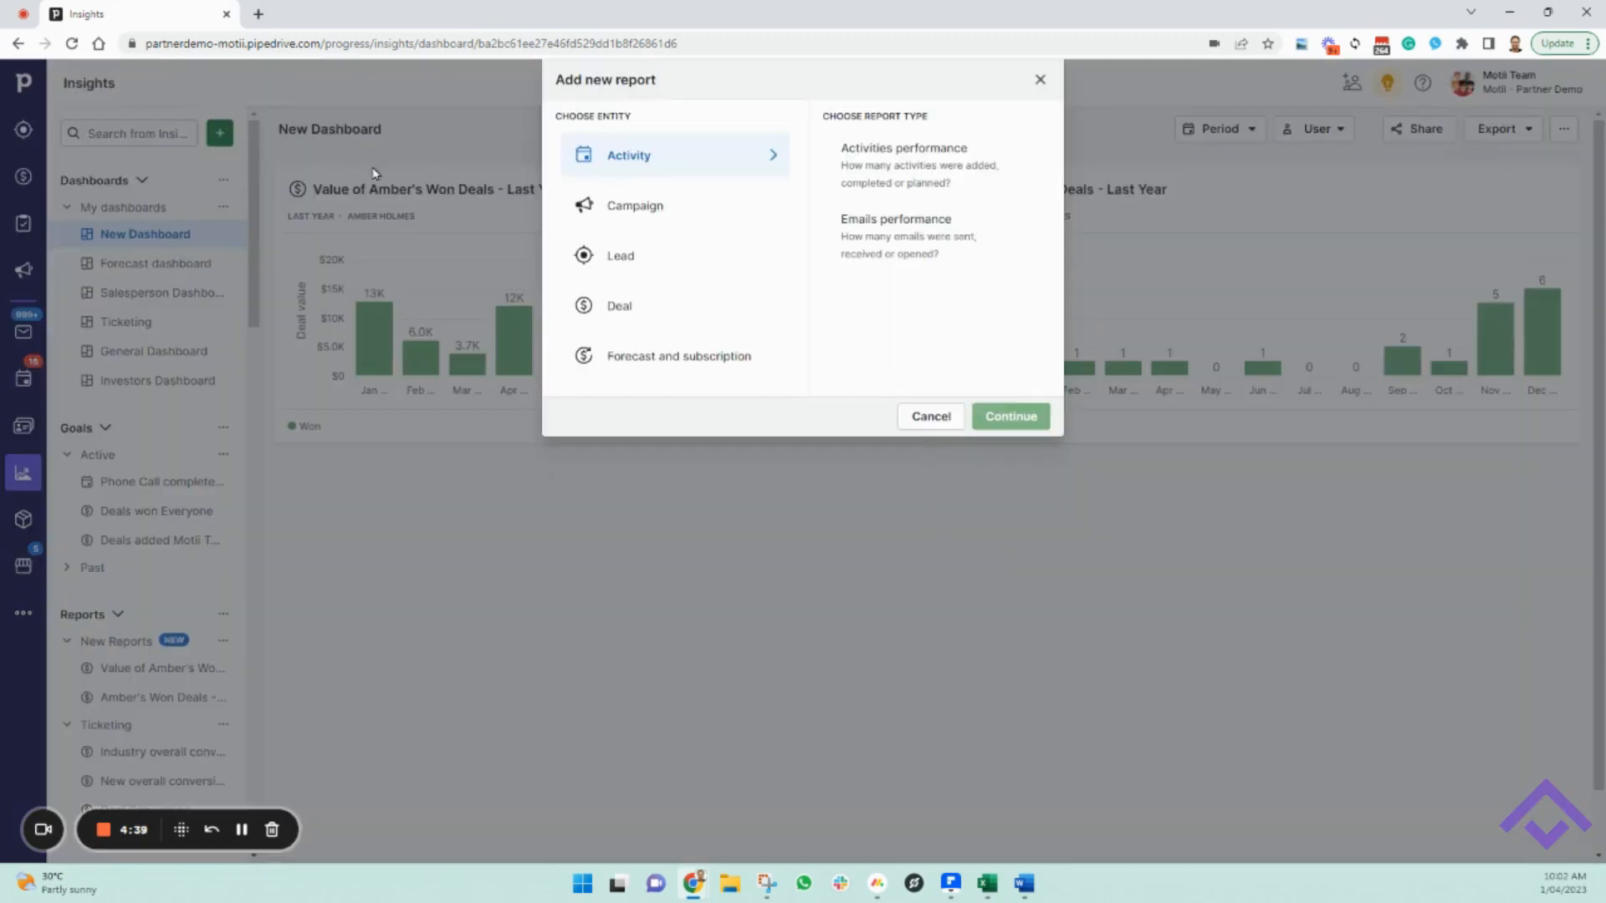
click(644, 310)
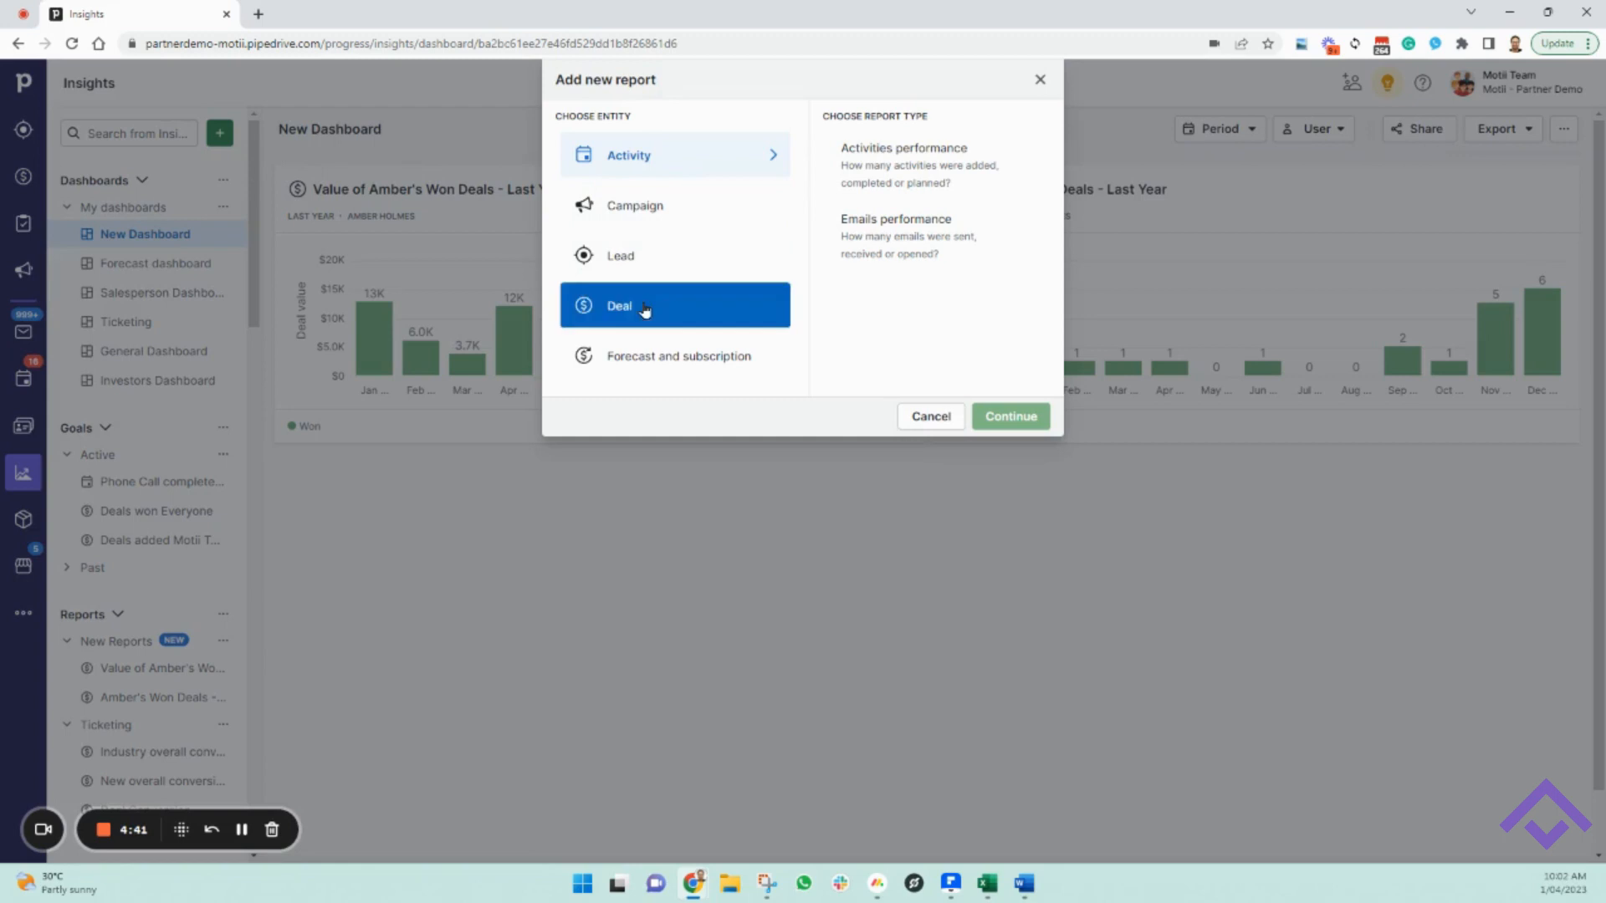
click(920, 232)
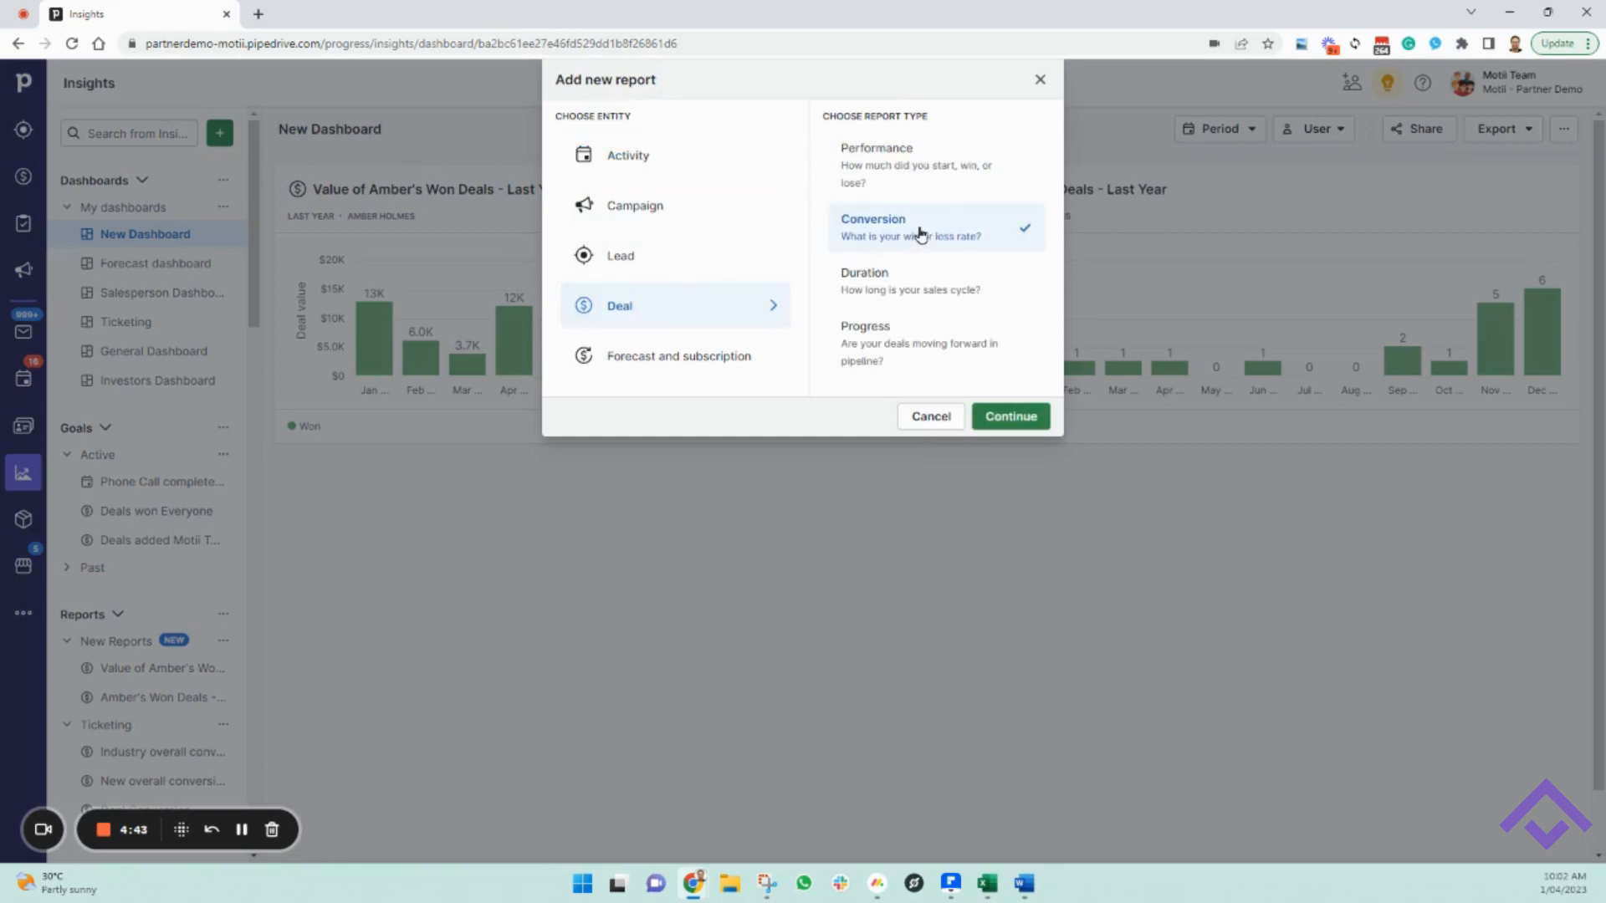
click(1025, 415)
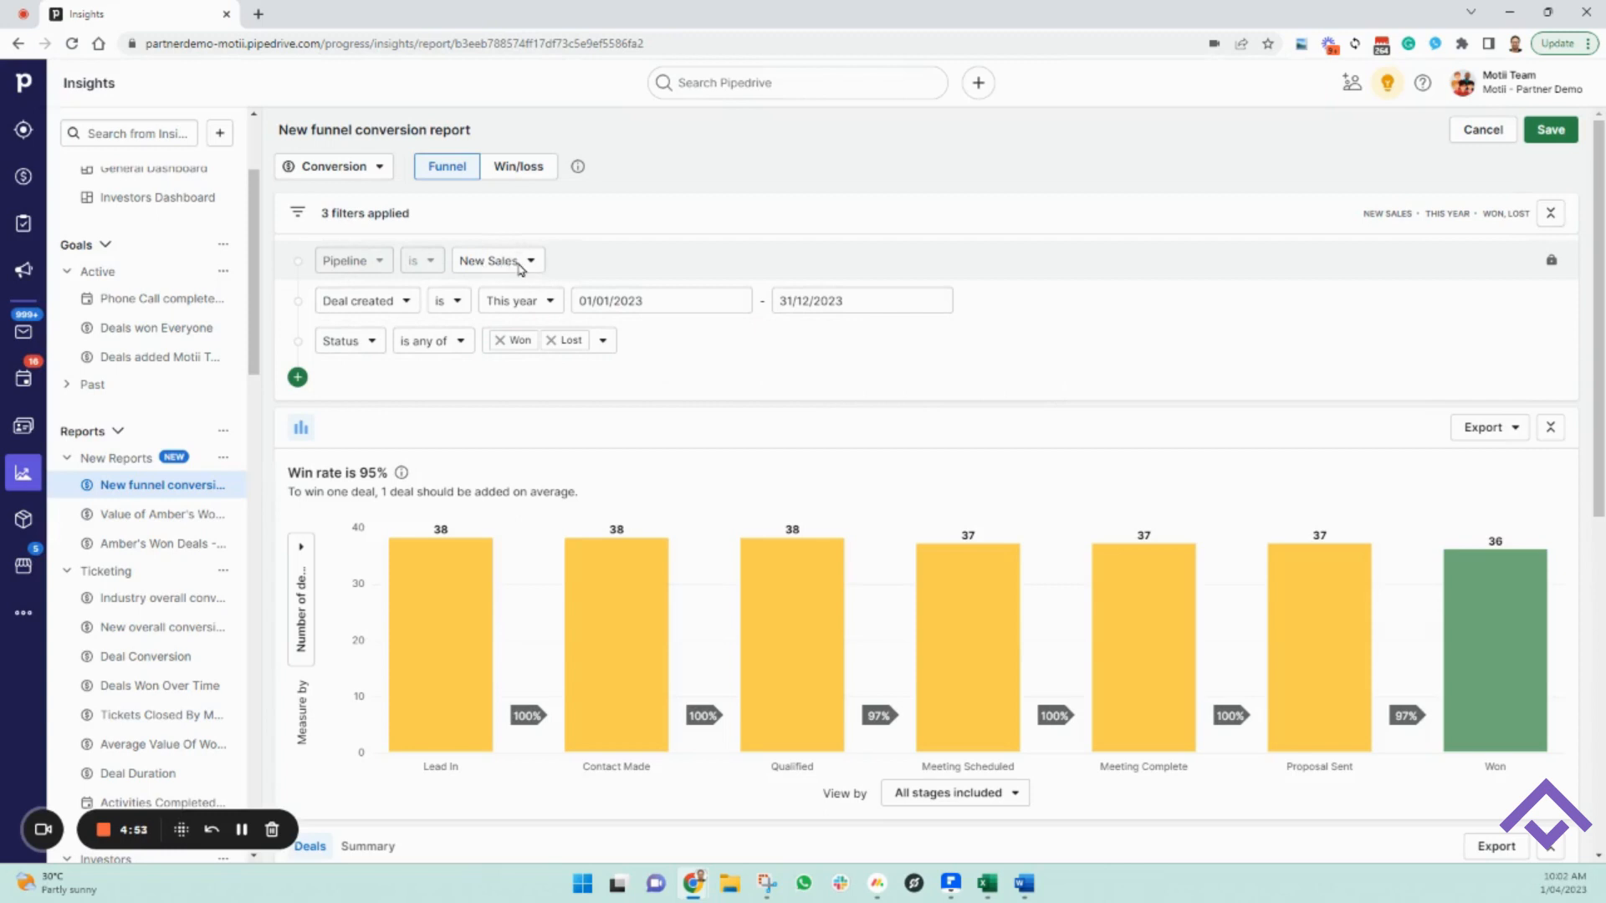
Step: Change the conversion report's date filter to Deal closed on is Last year
click(406, 304)
text(clo)
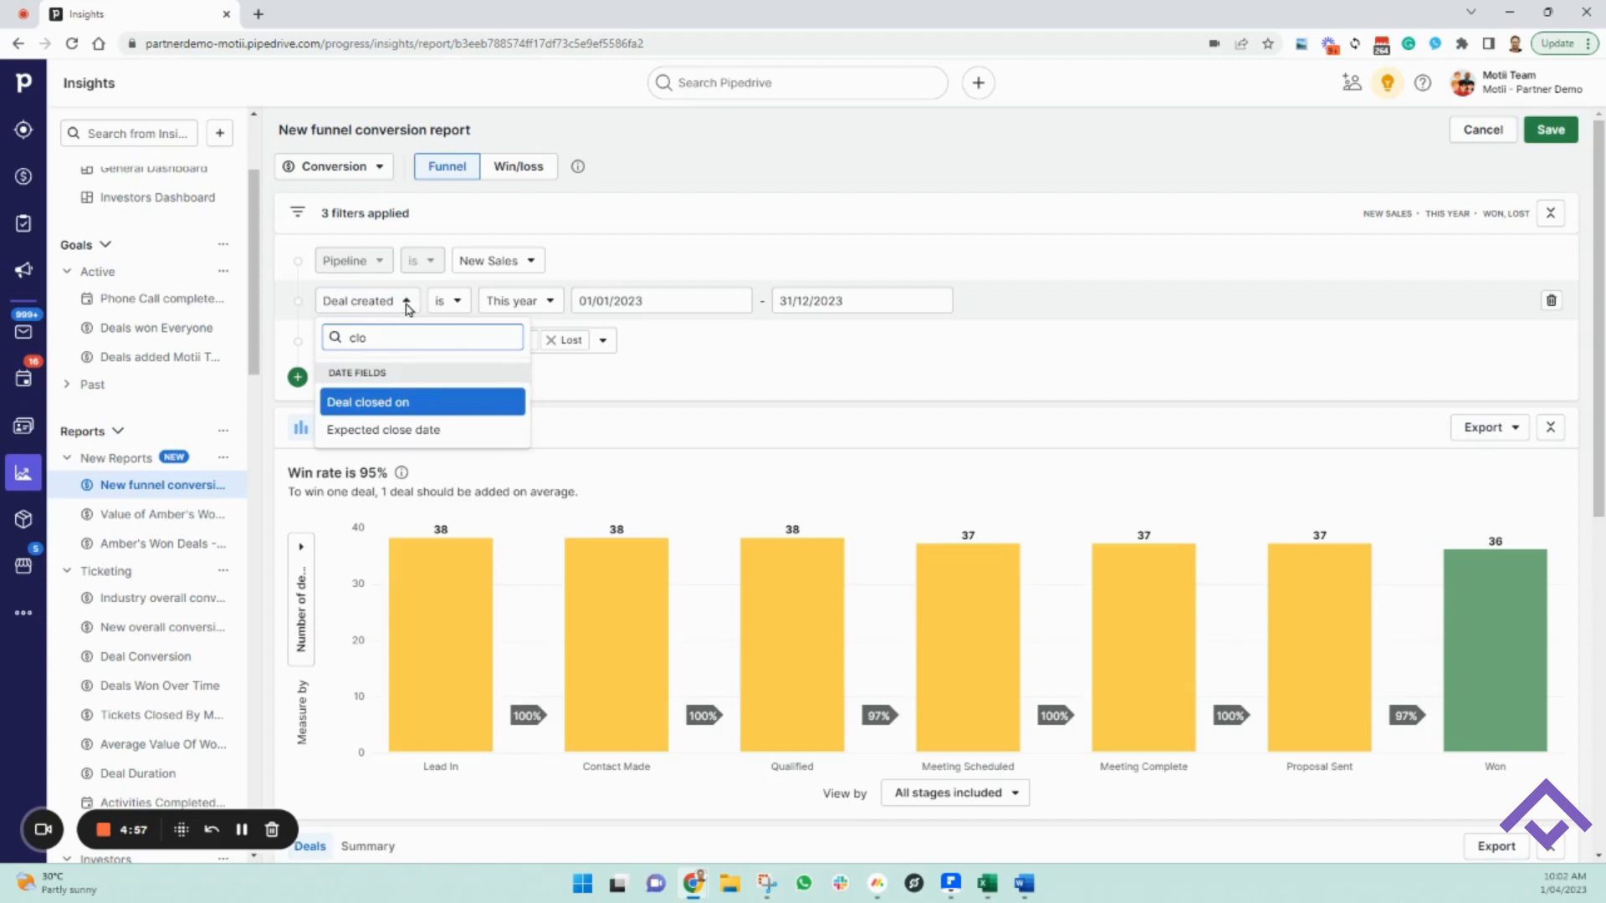
click(446, 405)
click(563, 303)
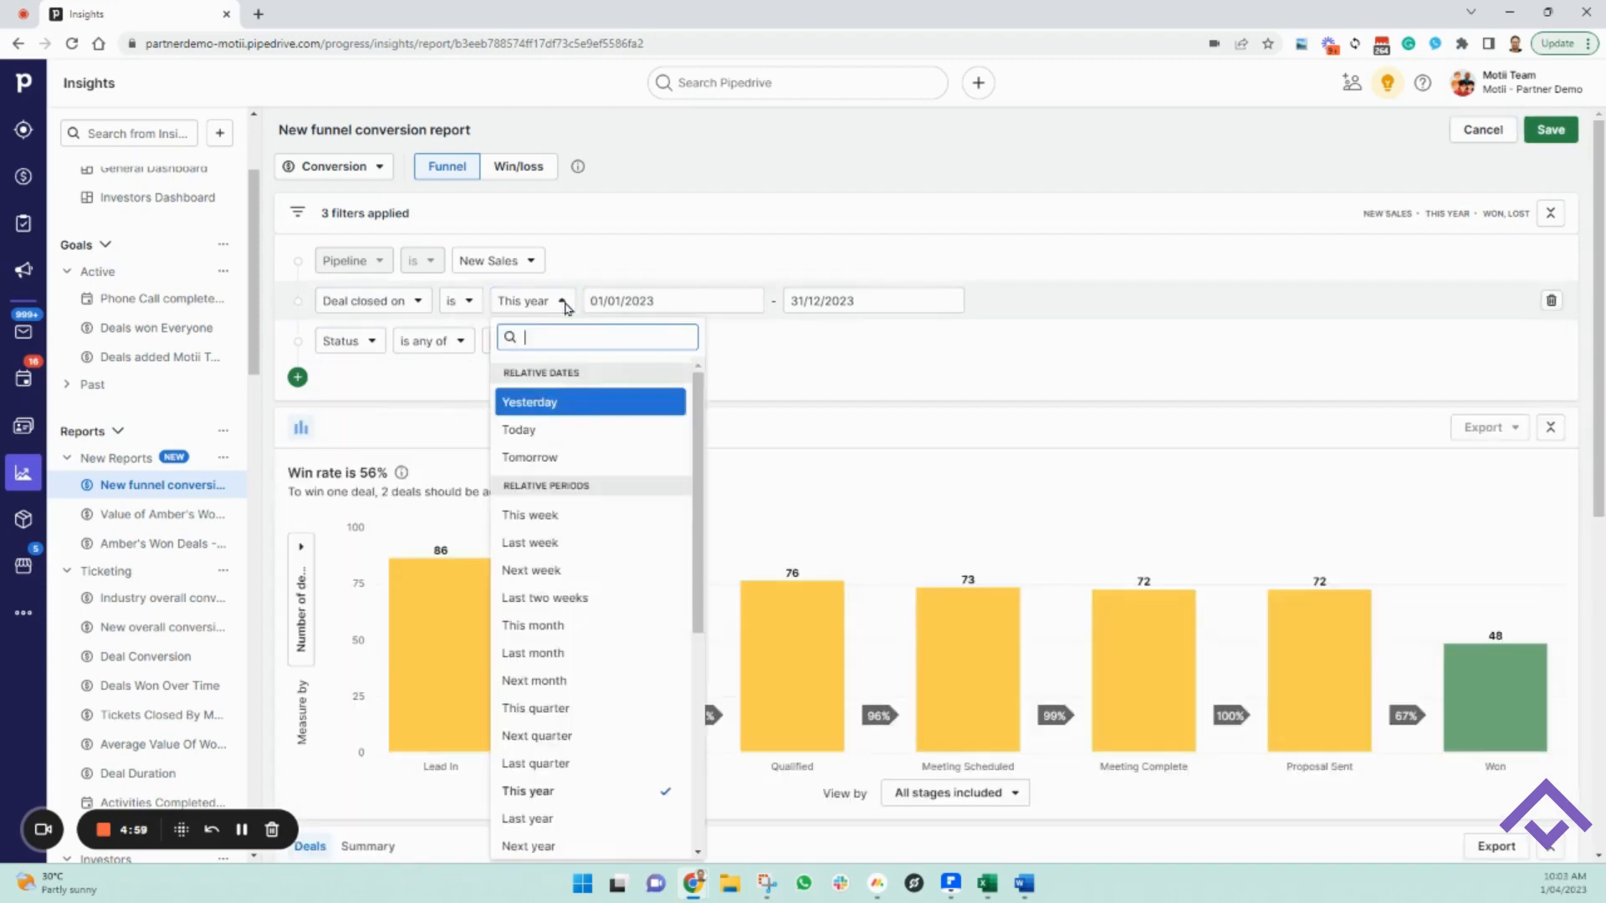
scroll(595, 619, down, 2)
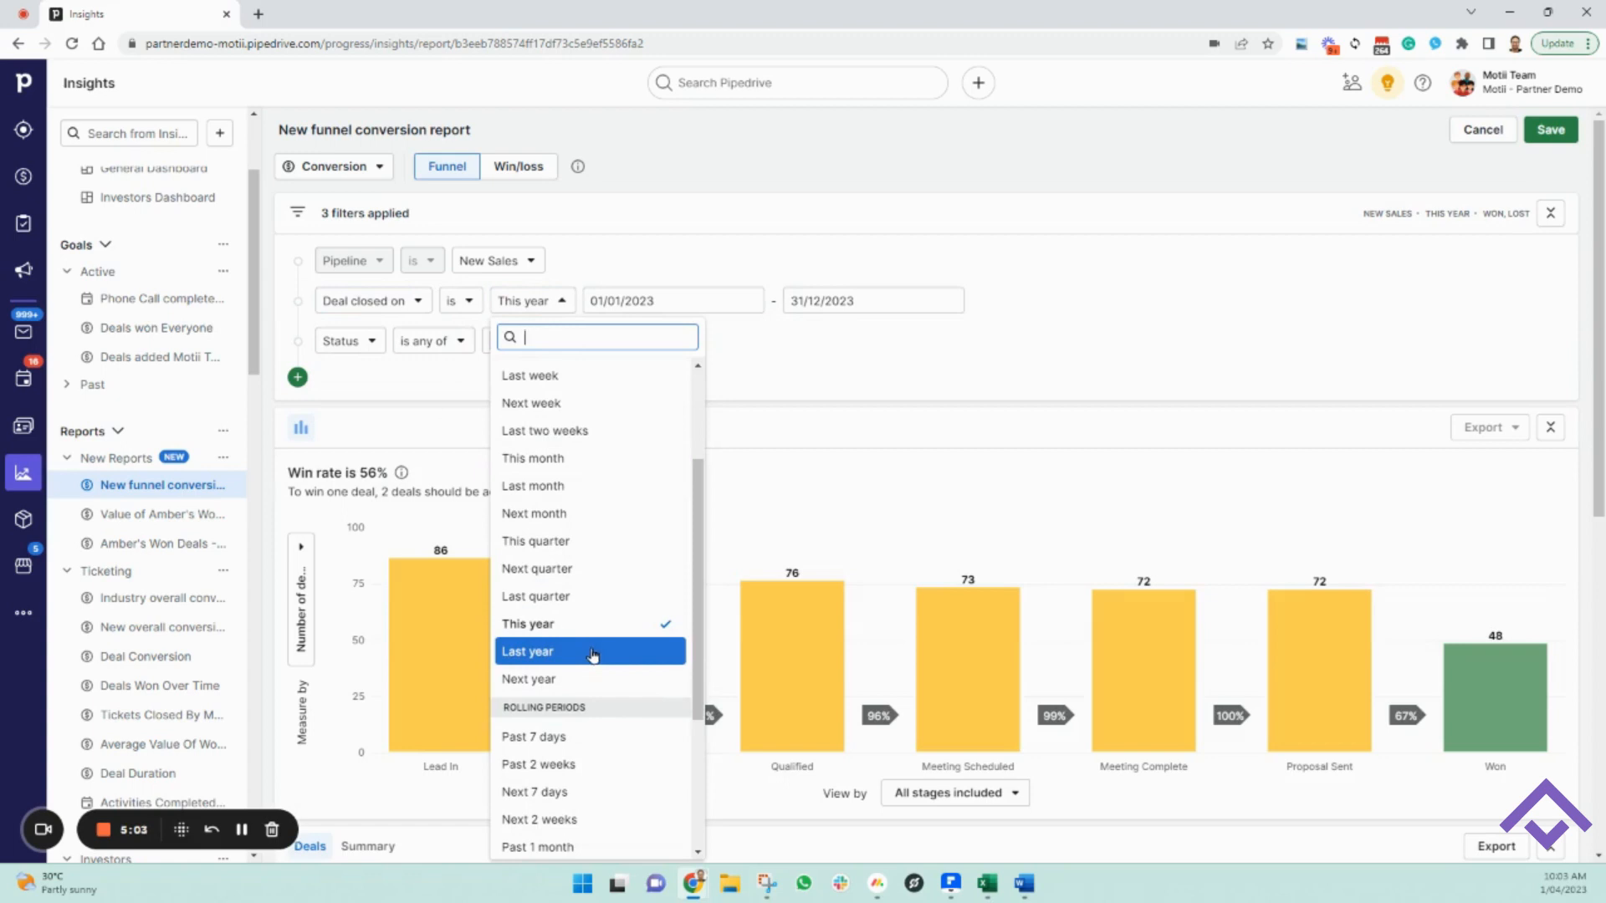
click(593, 655)
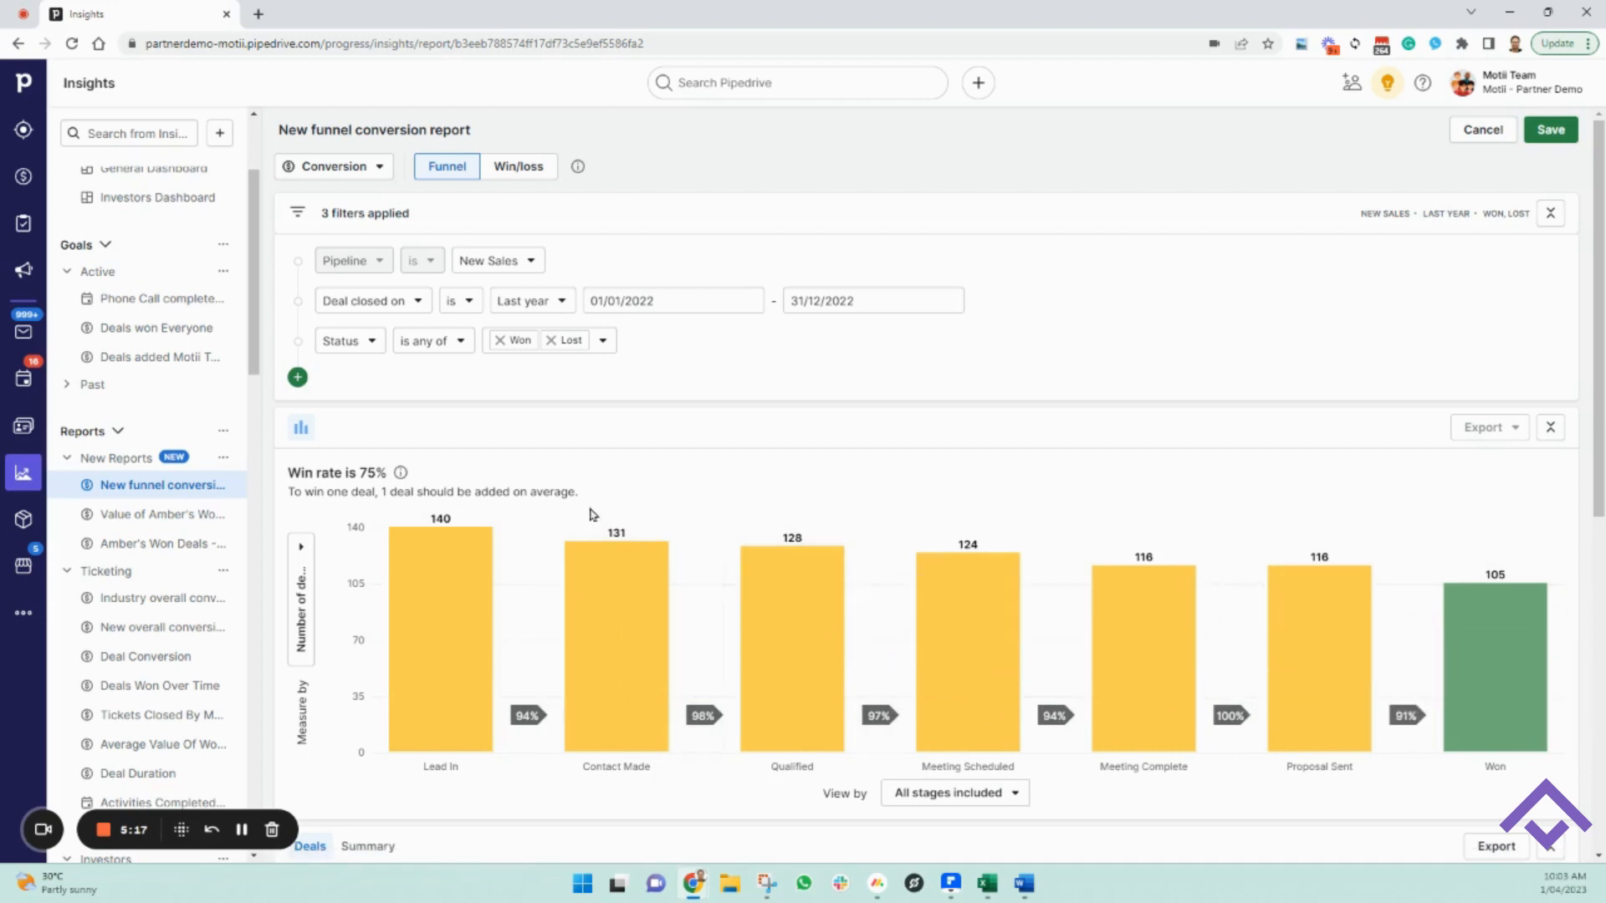
Step: Add a filter condition on the deal Owner to the conversion report
click(297, 377)
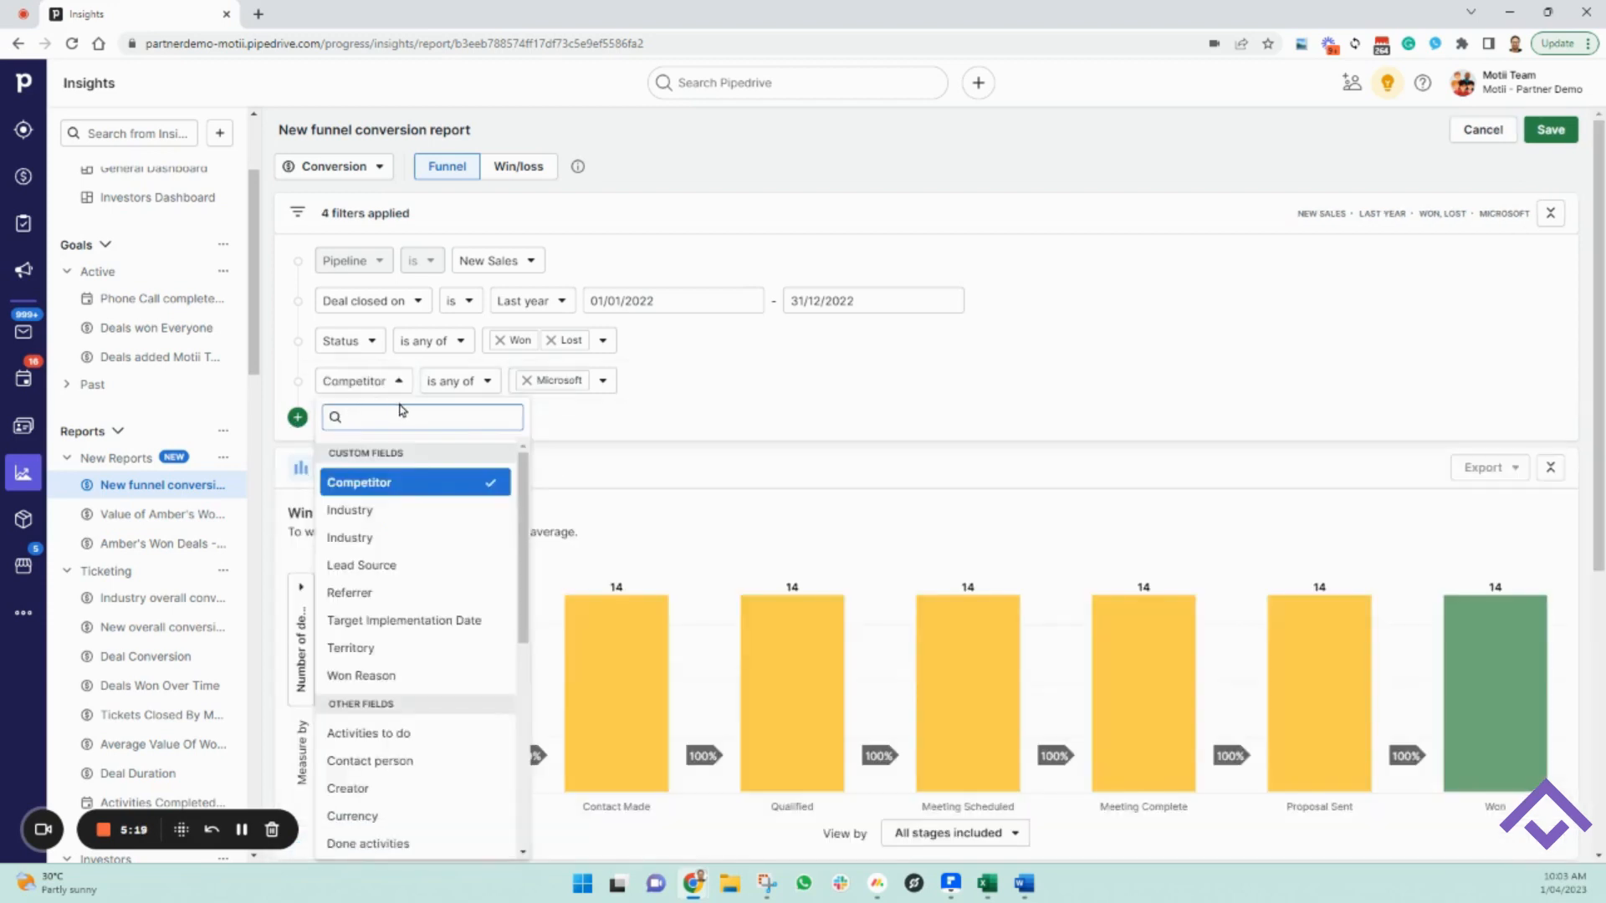
text(o)
key(BackSpace)
text(own)
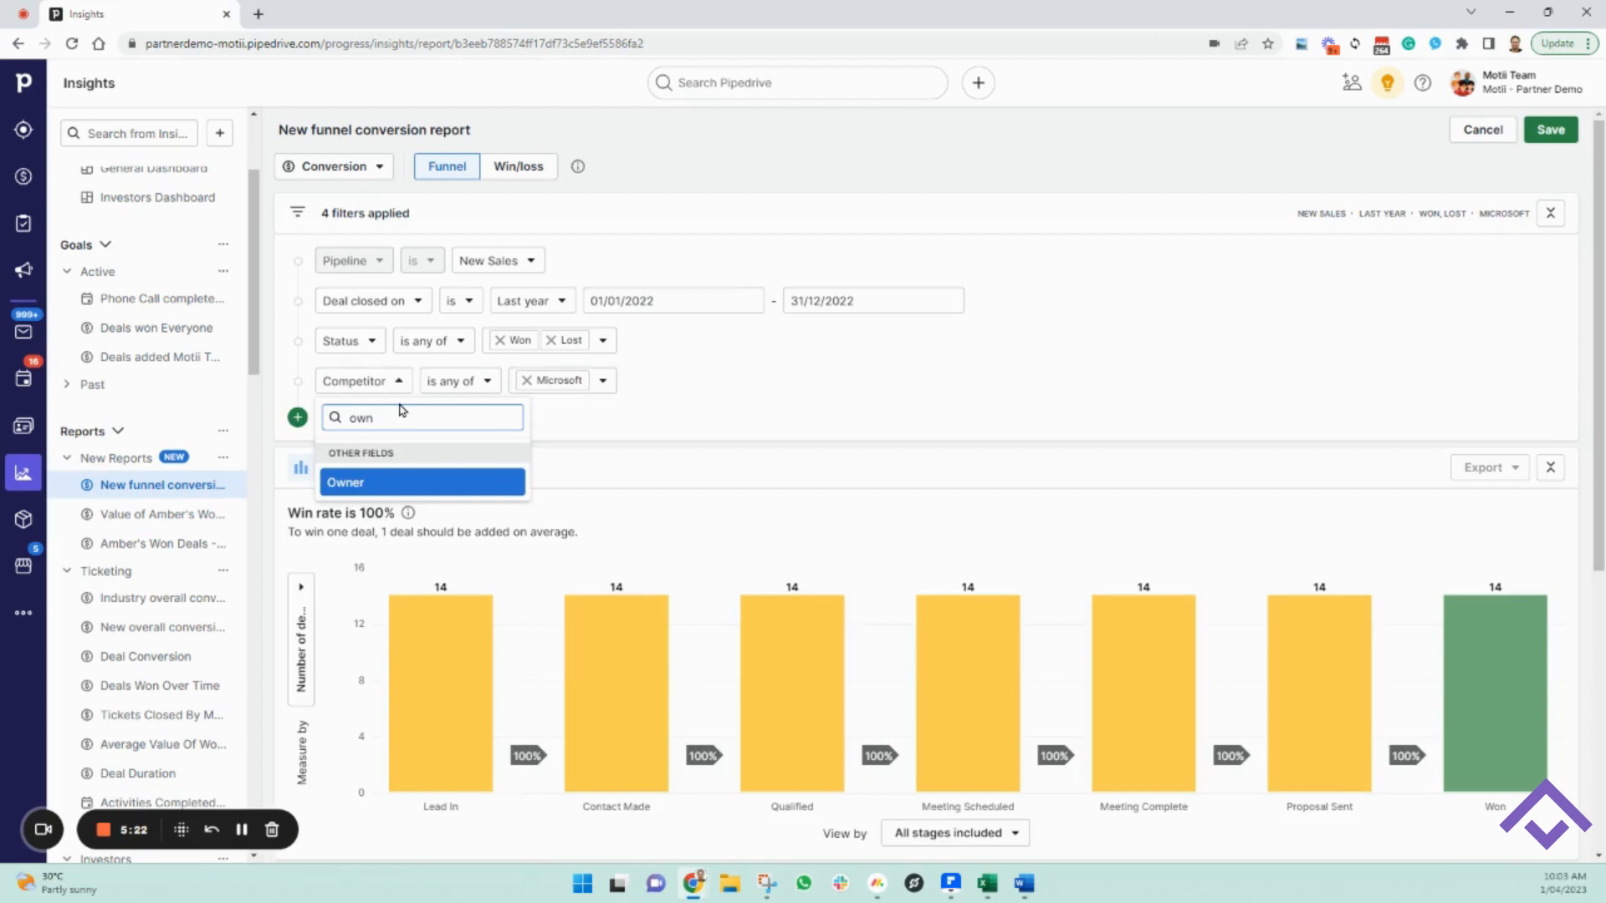
click(469, 491)
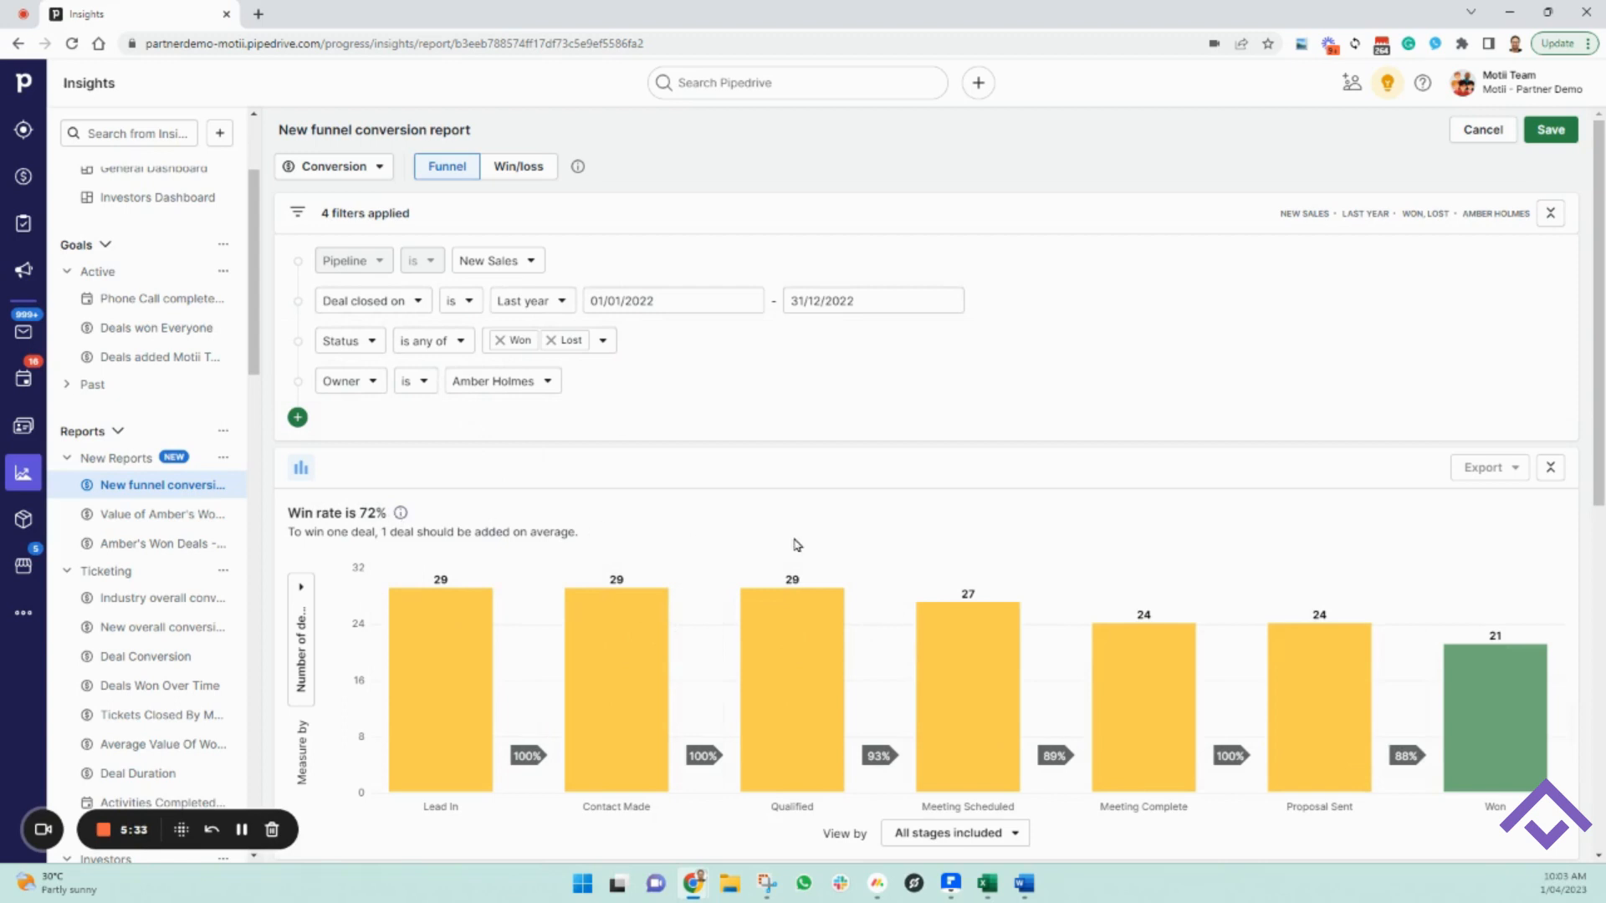
Step: Start saving the conversion report, naming it with the owner's first name in possessive form followed by "Last Year Conversion Rate Report"
click(1551, 136)
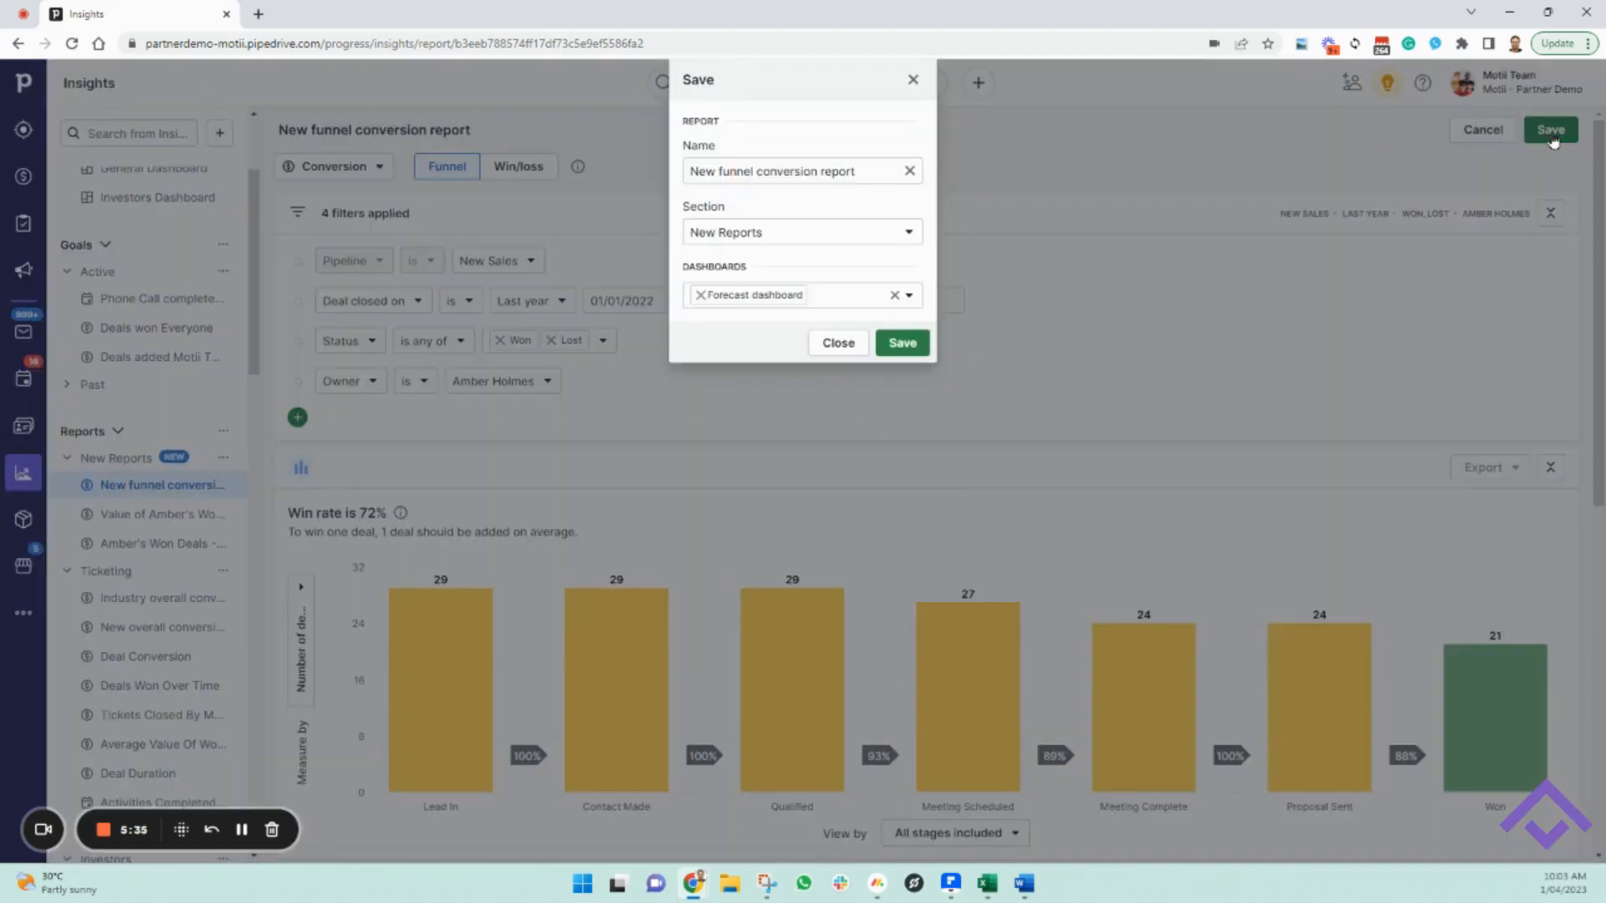
triple_click(818, 173)
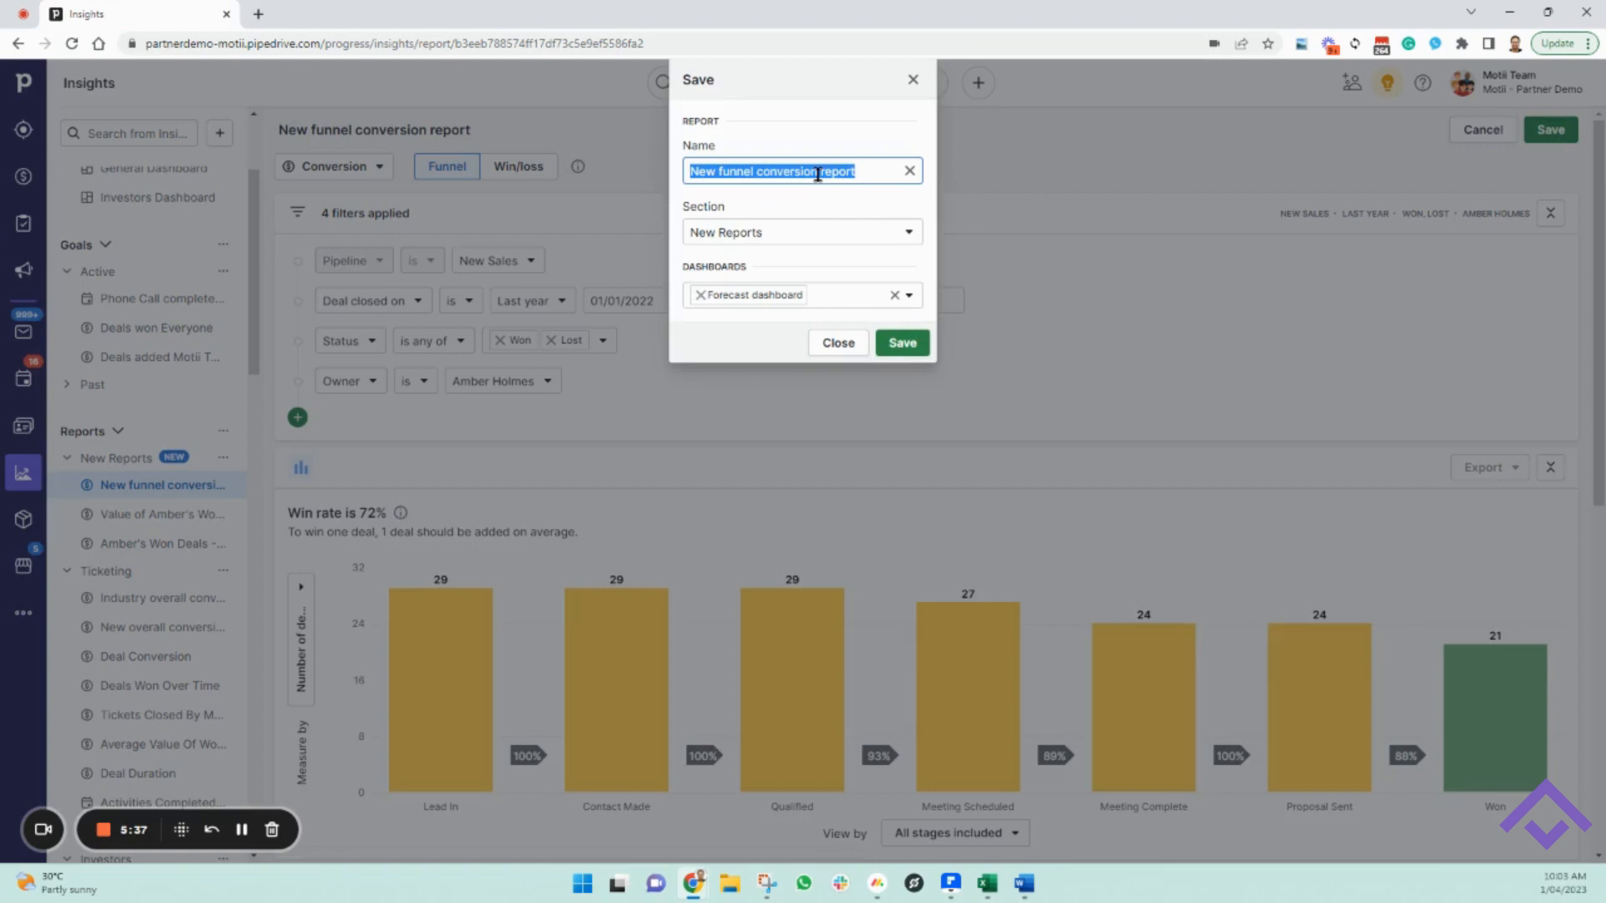
text(Amber's Last Year Con)
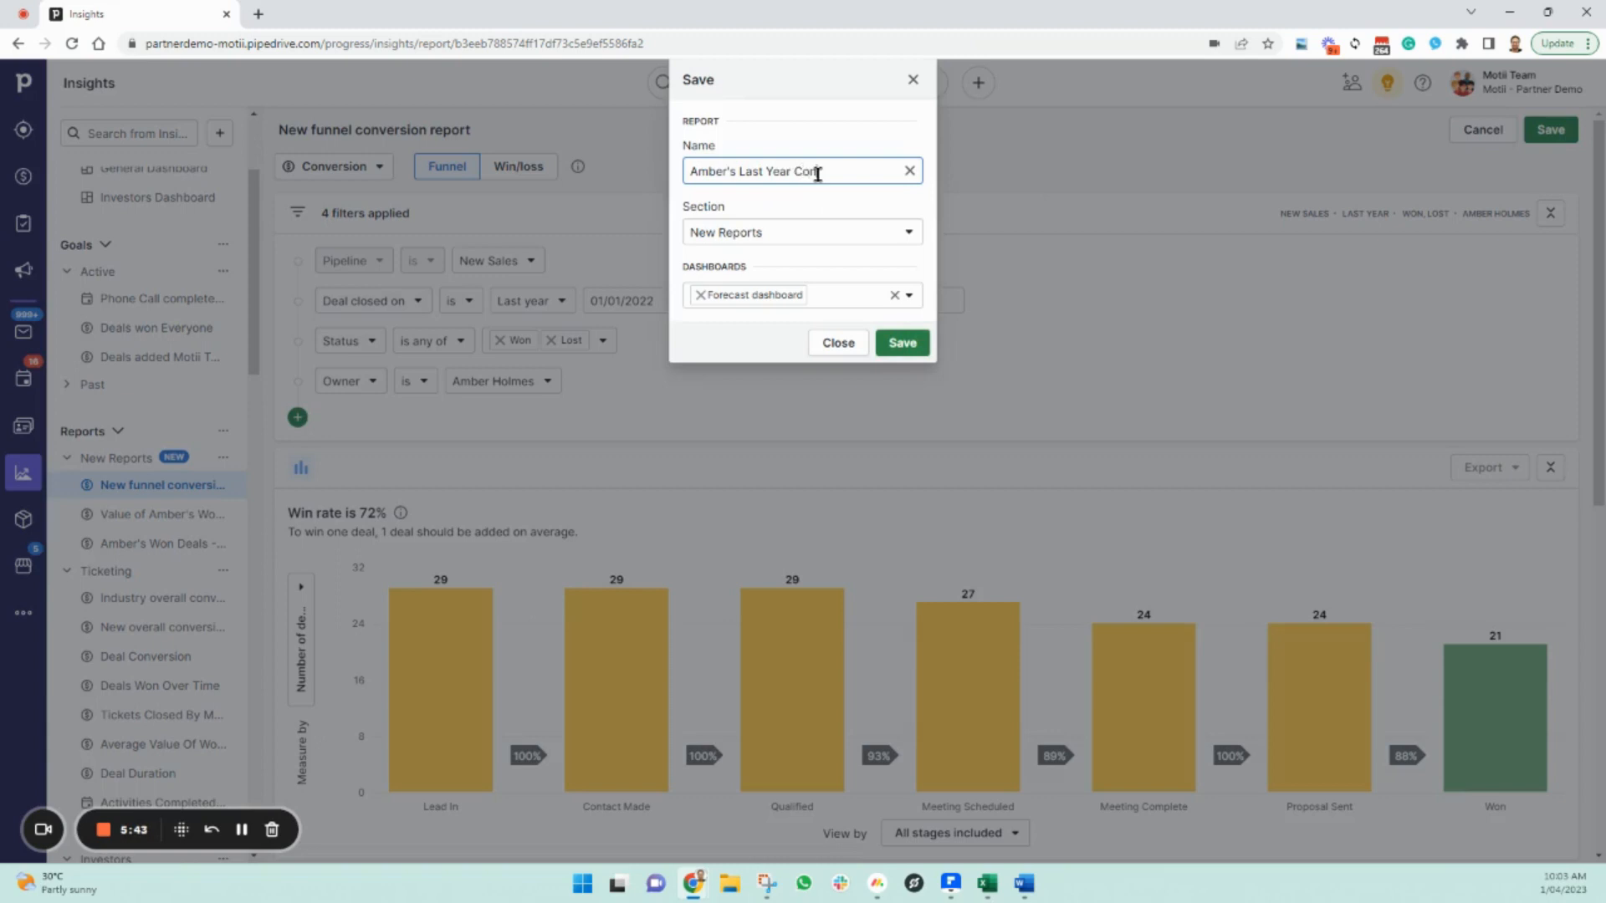
text(eport)
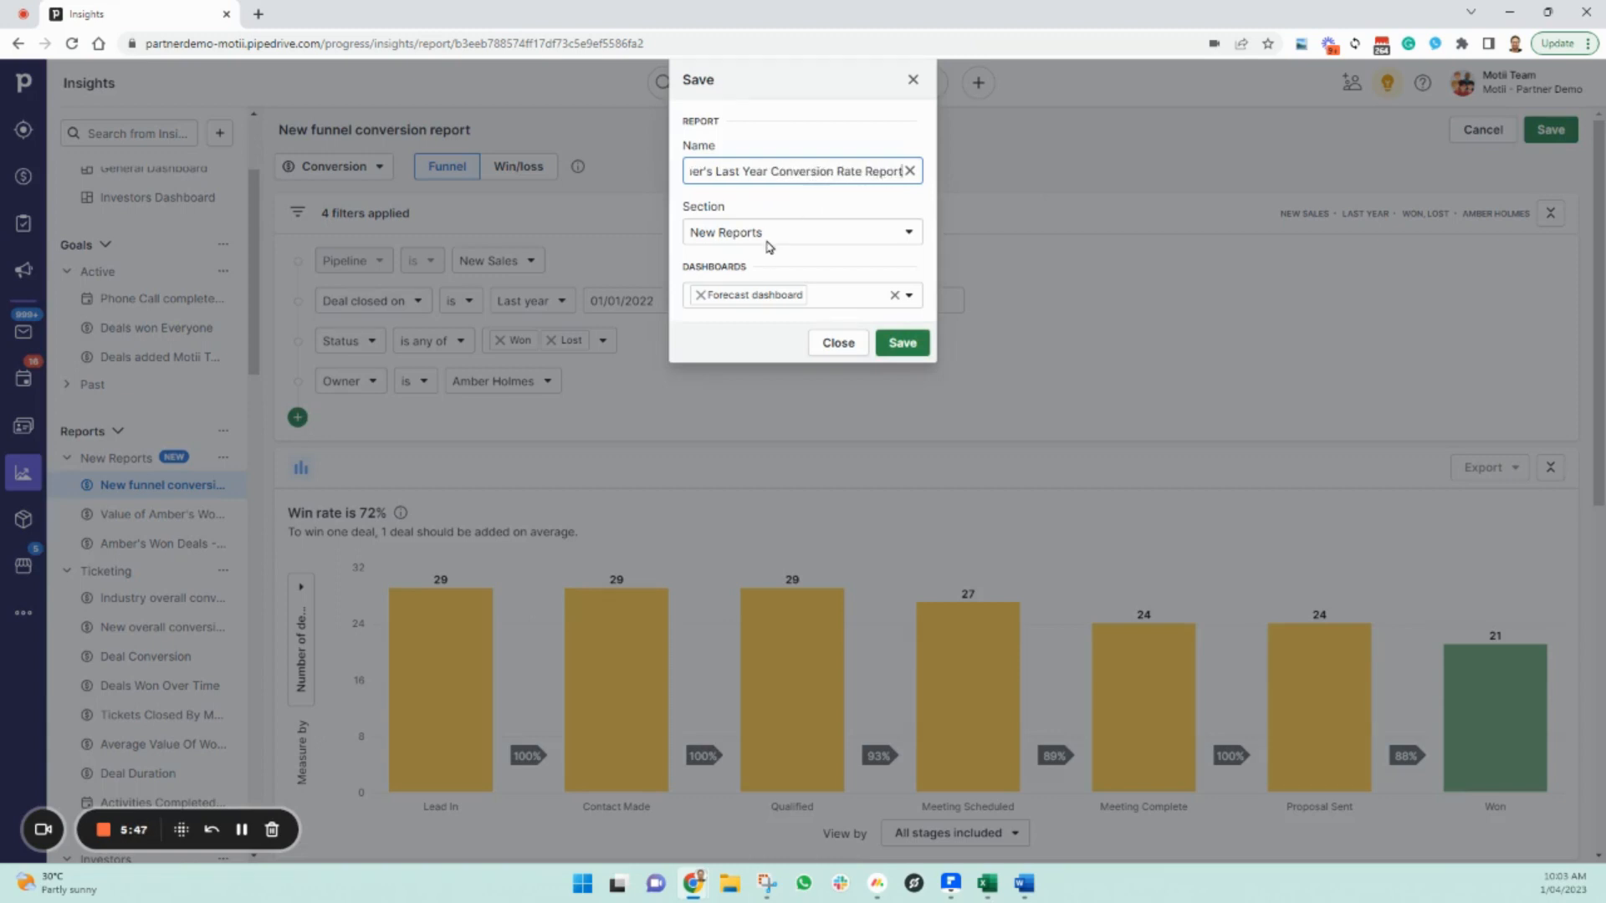
Step: Set New Dashboard instead of Forecast dashboard as the conversion report's target and save the report in New Reports
click(700, 296)
click(716, 299)
click(757, 467)
click(807, 267)
click(901, 343)
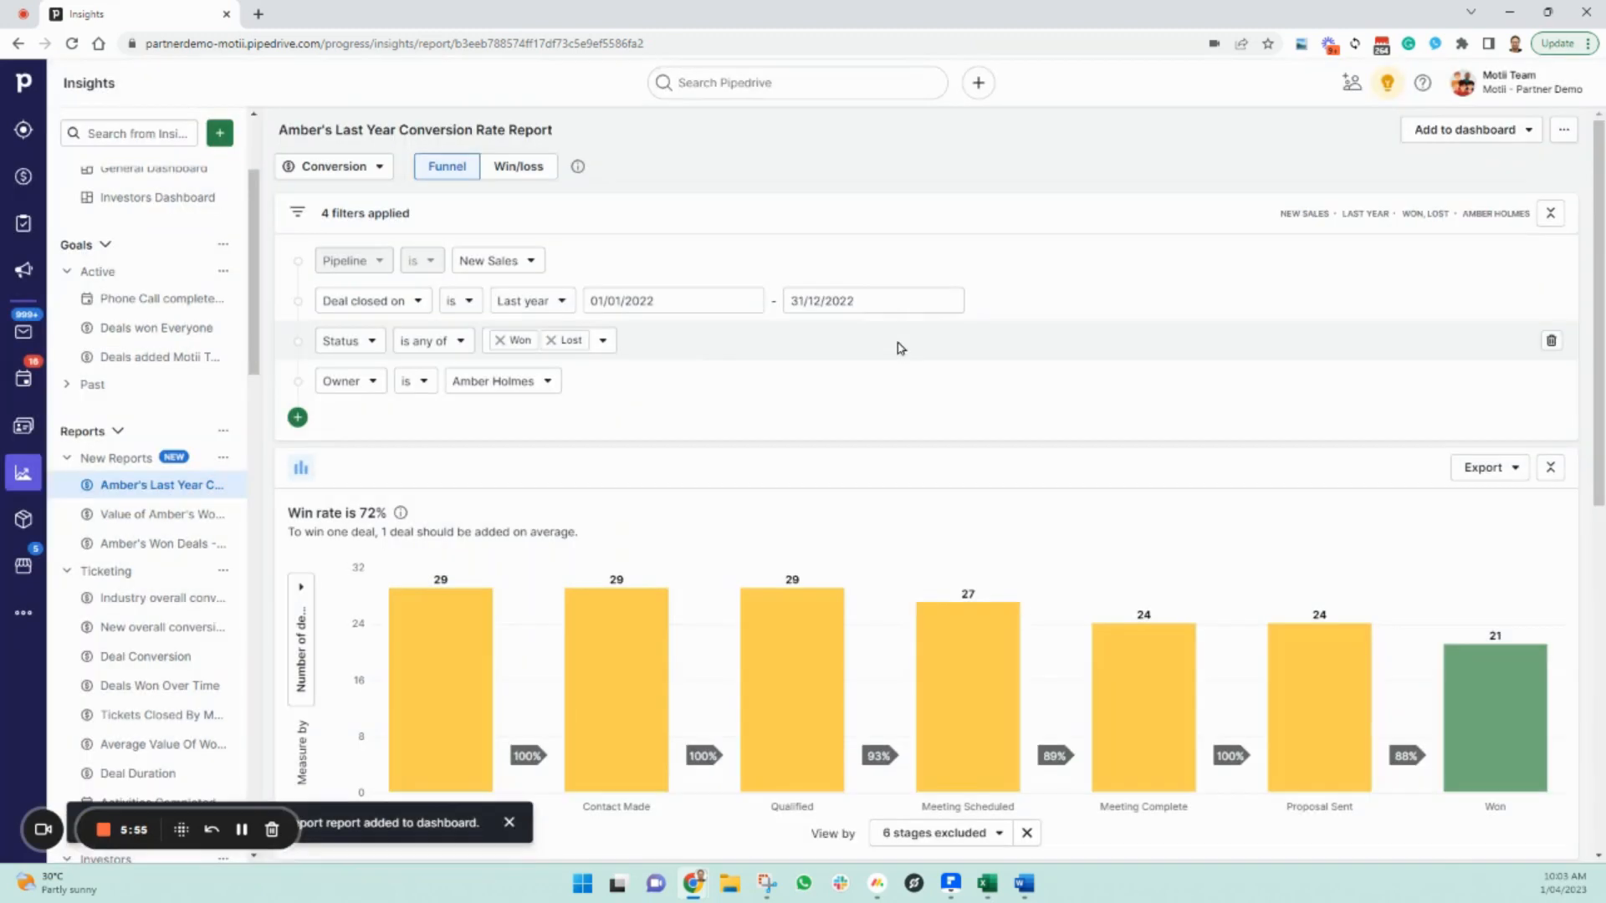
Step: On New Dashboard, move the conversion rate report below the deal value report and reduce its height
scroll(159, 280, up, 3)
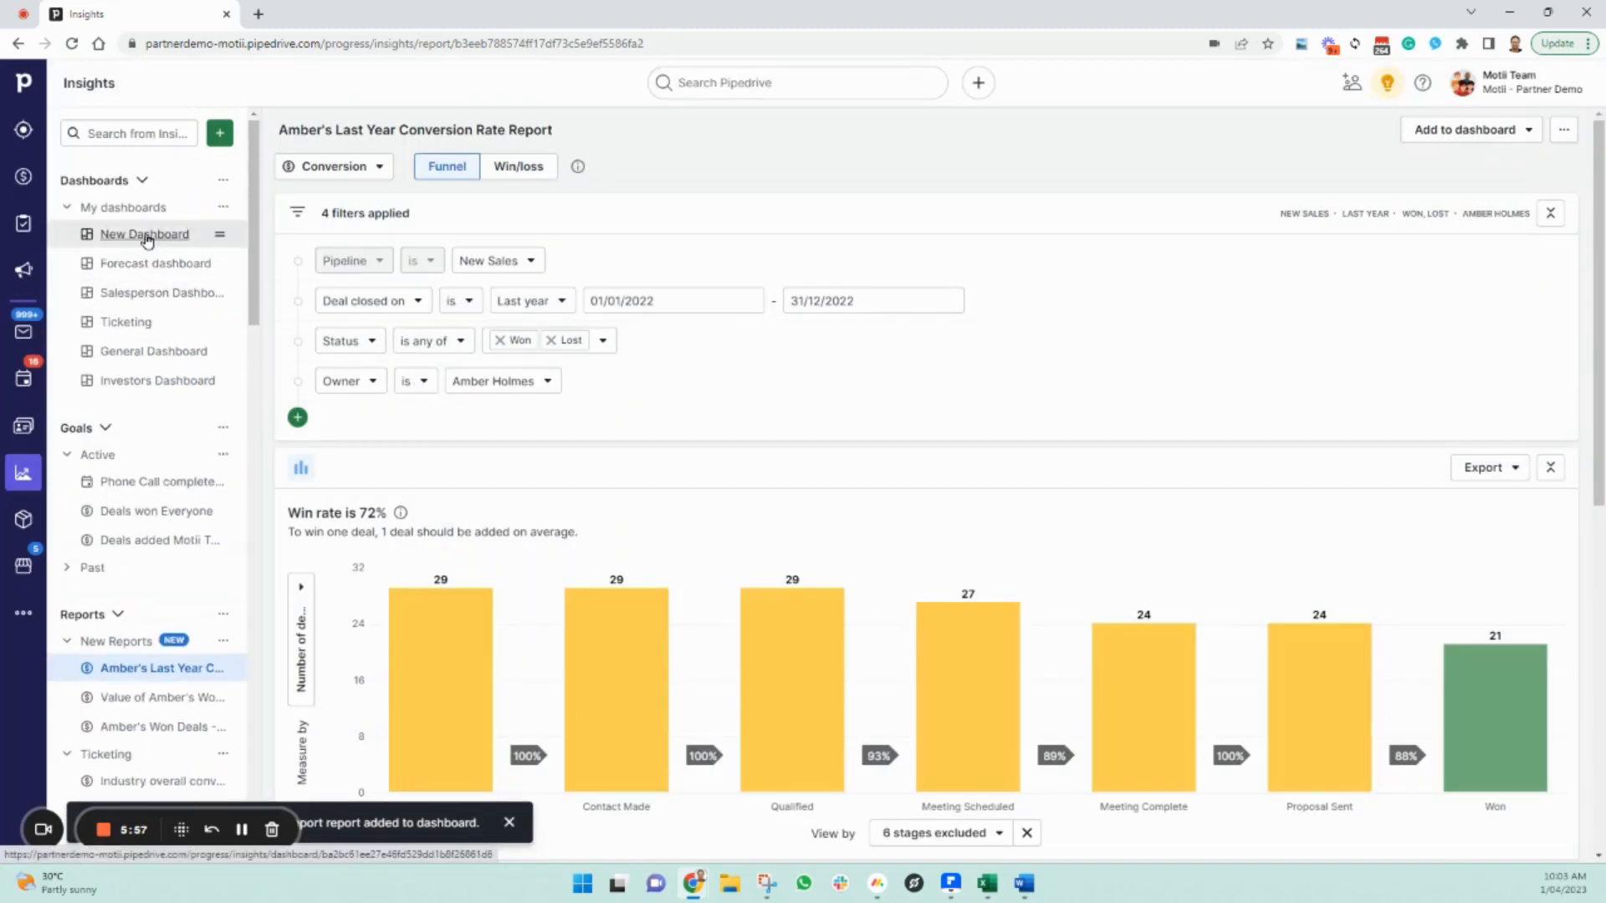
click(157, 234)
drag(896, 193, 910, 478)
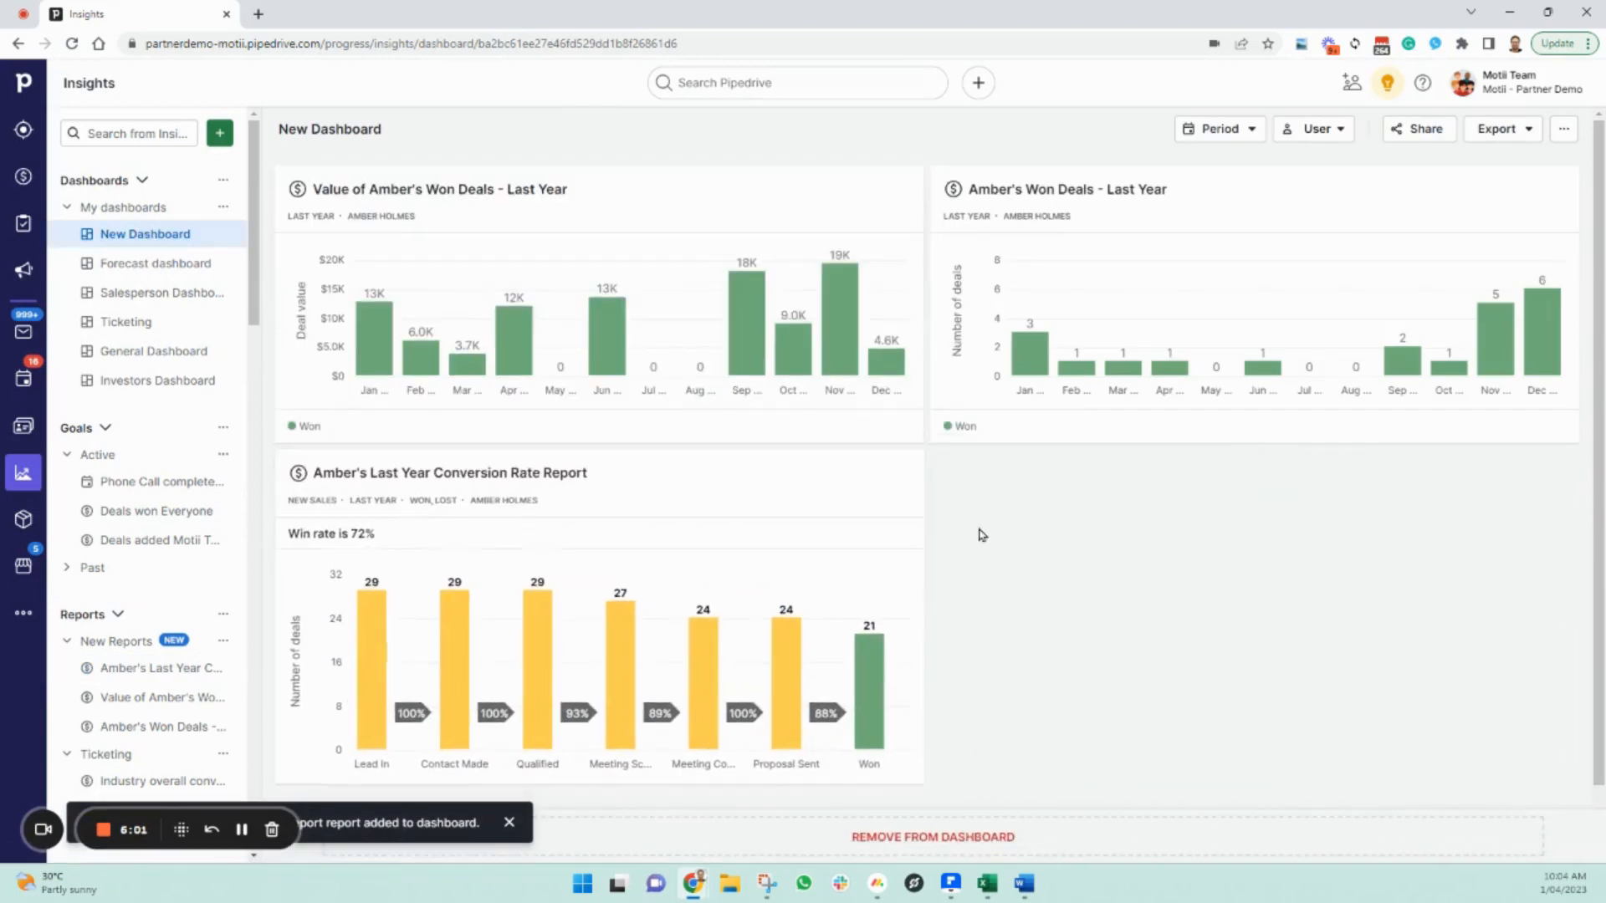
scroll(1071, 563, down, 1)
drag(919, 702, 915, 616)
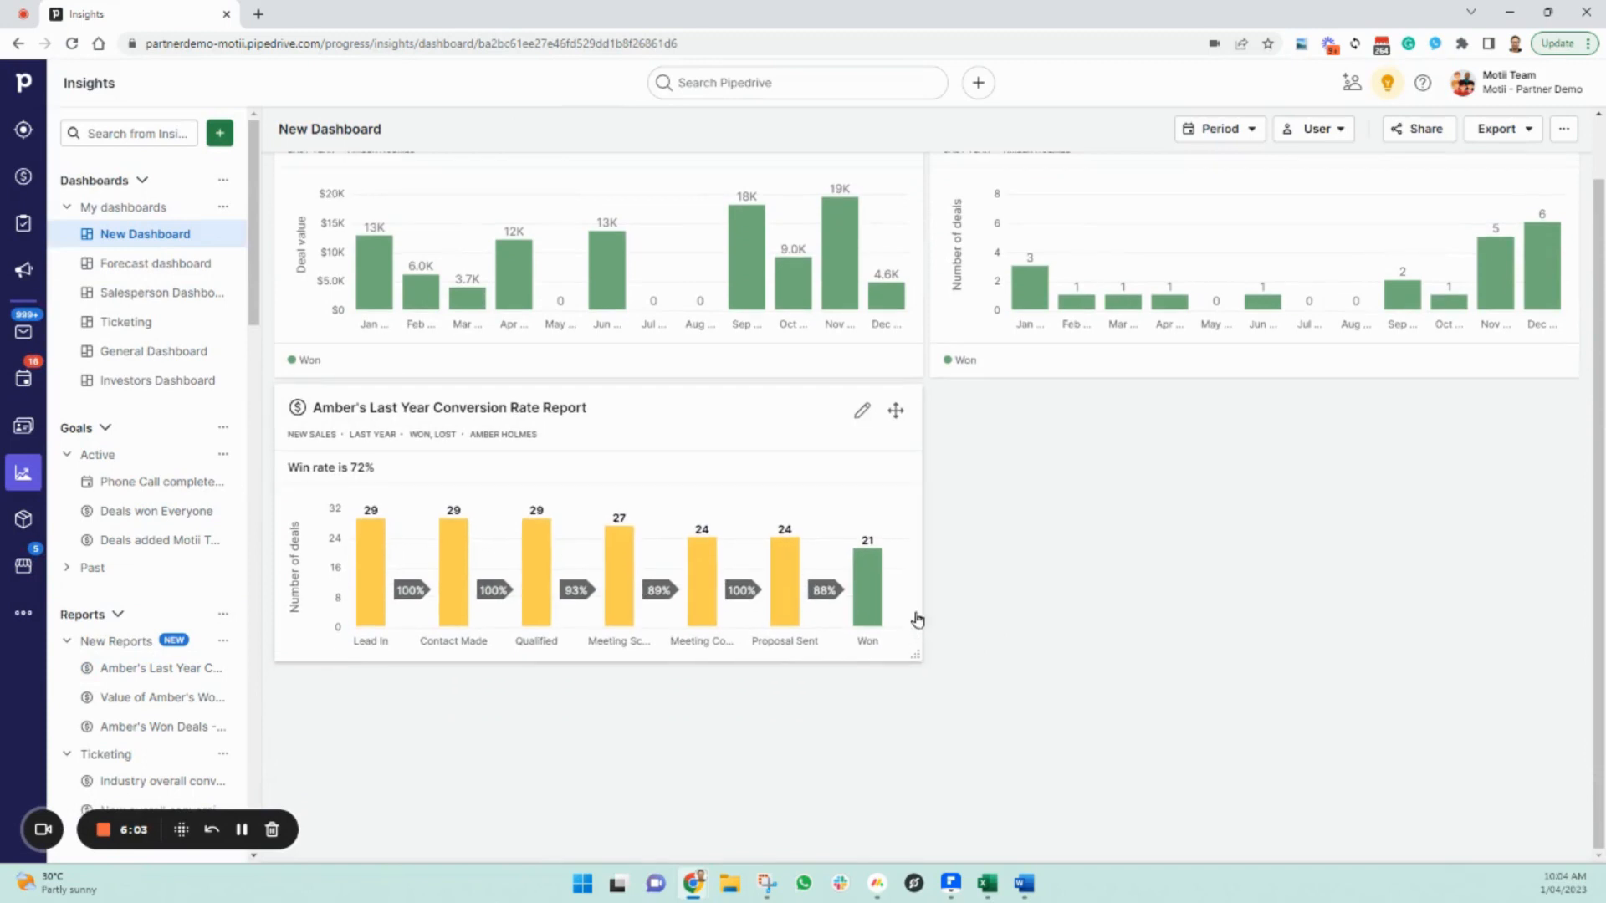
scroll(1087, 498, up, 1)
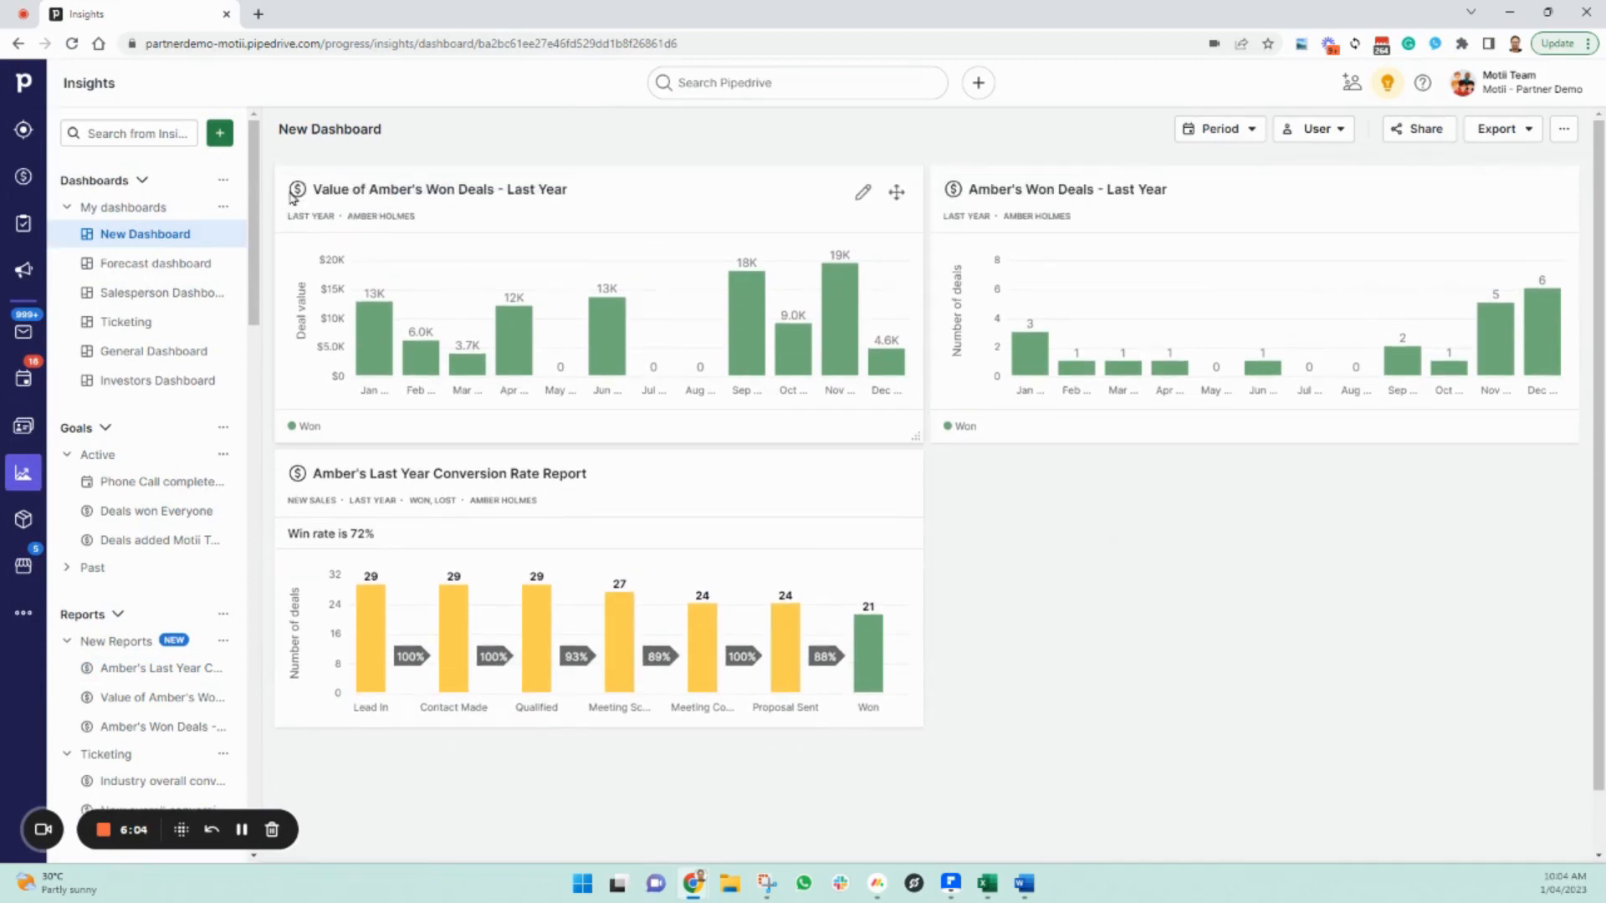
Step: Create a new report with the Deal entity and the Performance report type
click(219, 132)
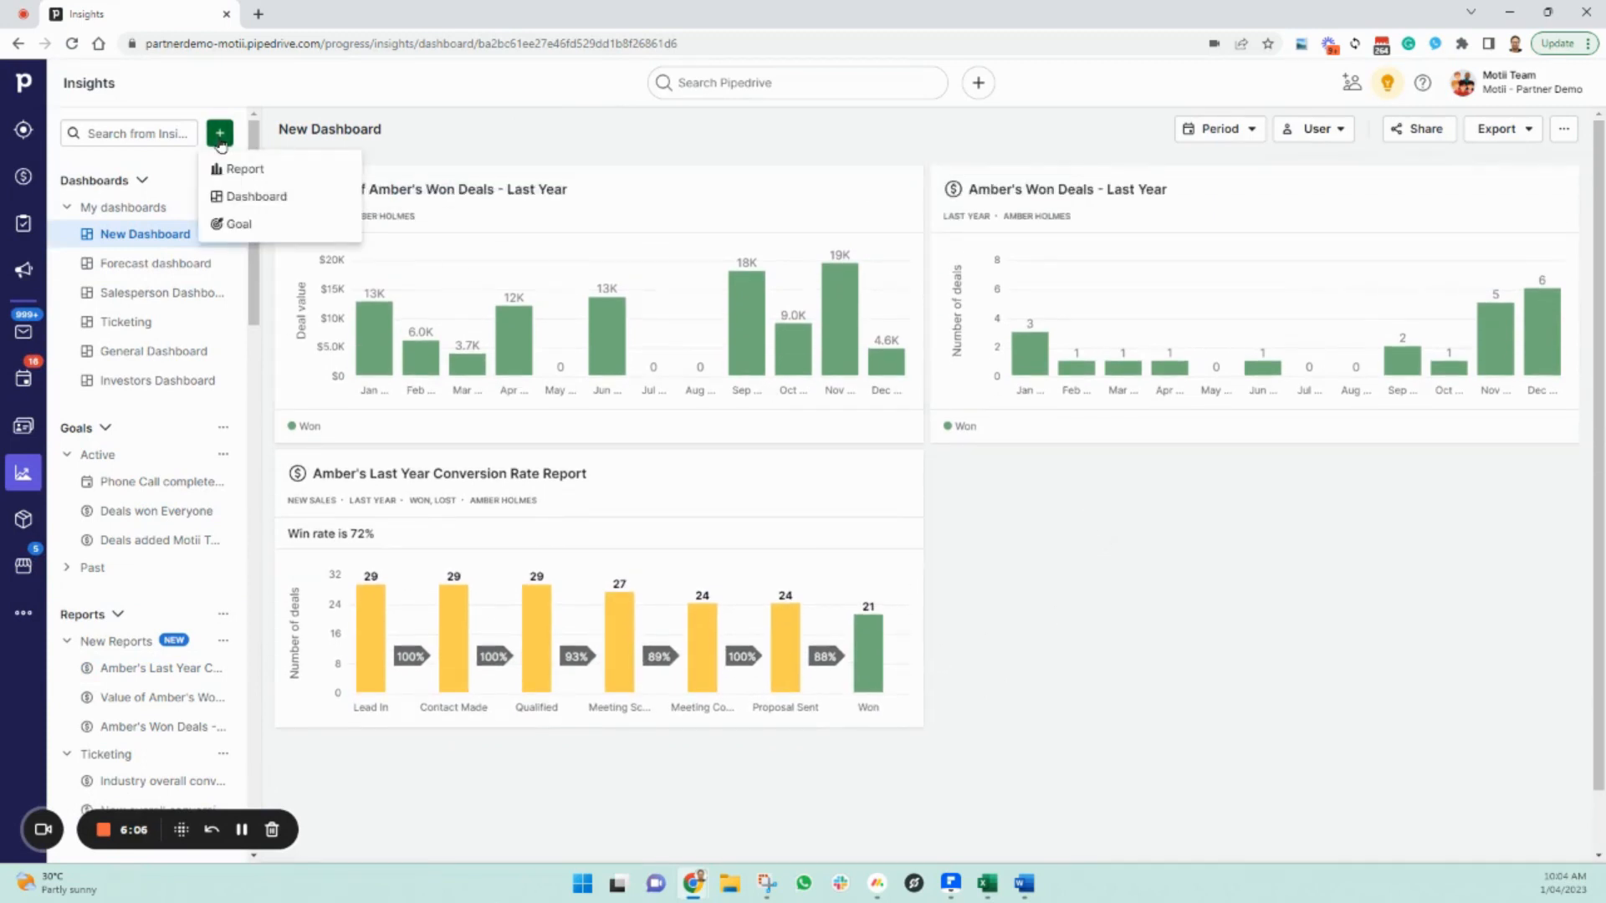
click(271, 181)
click(654, 308)
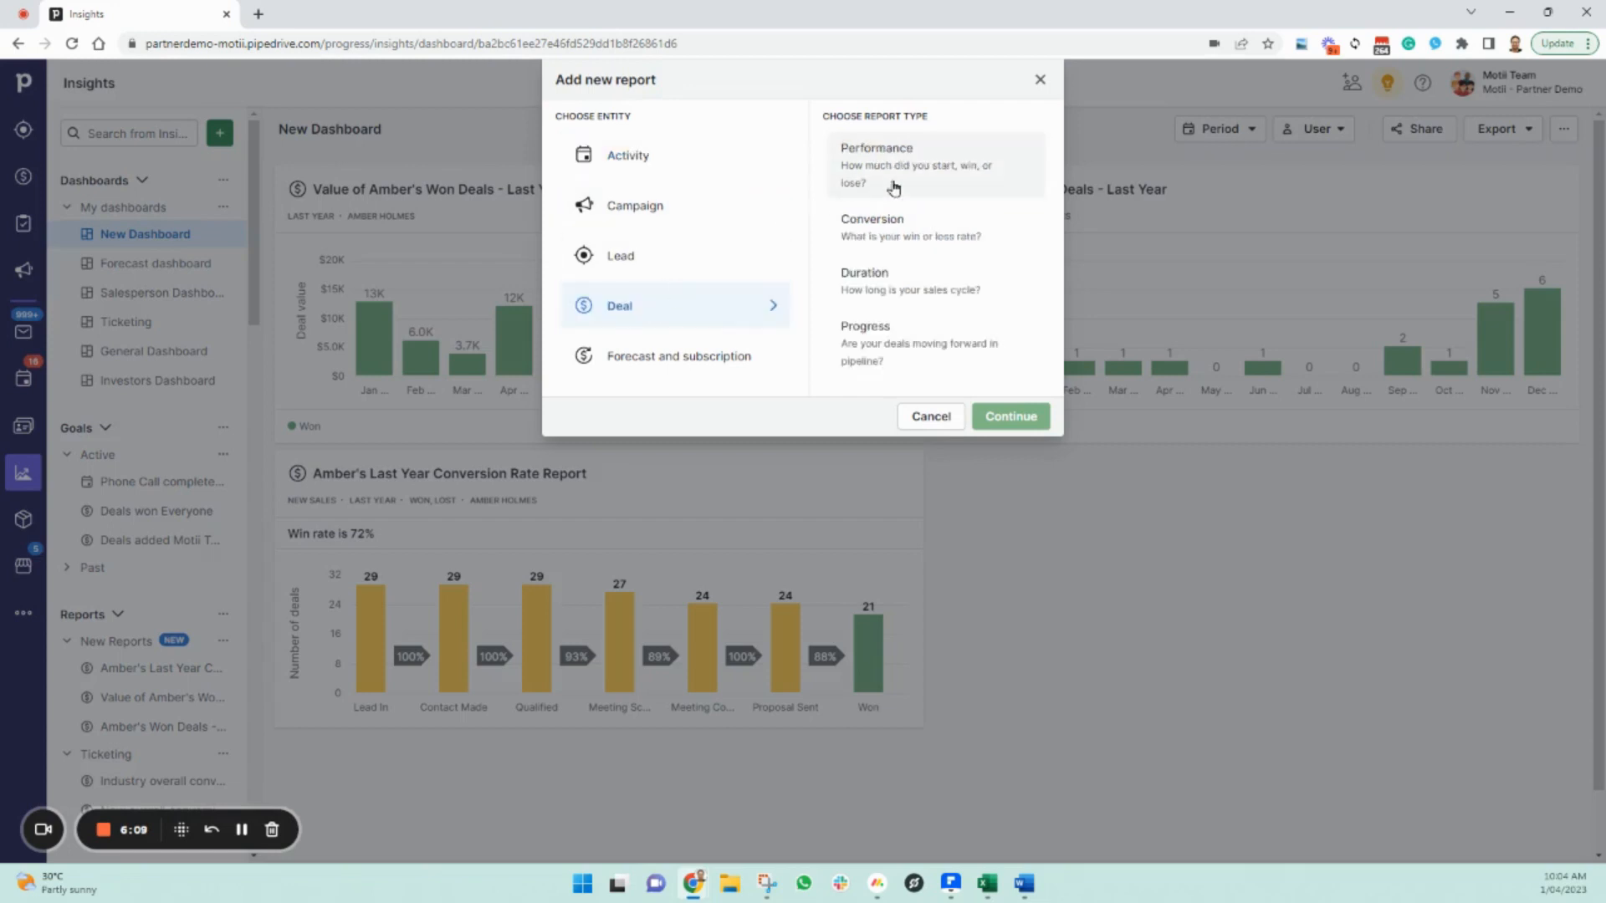
click(916, 174)
click(1017, 417)
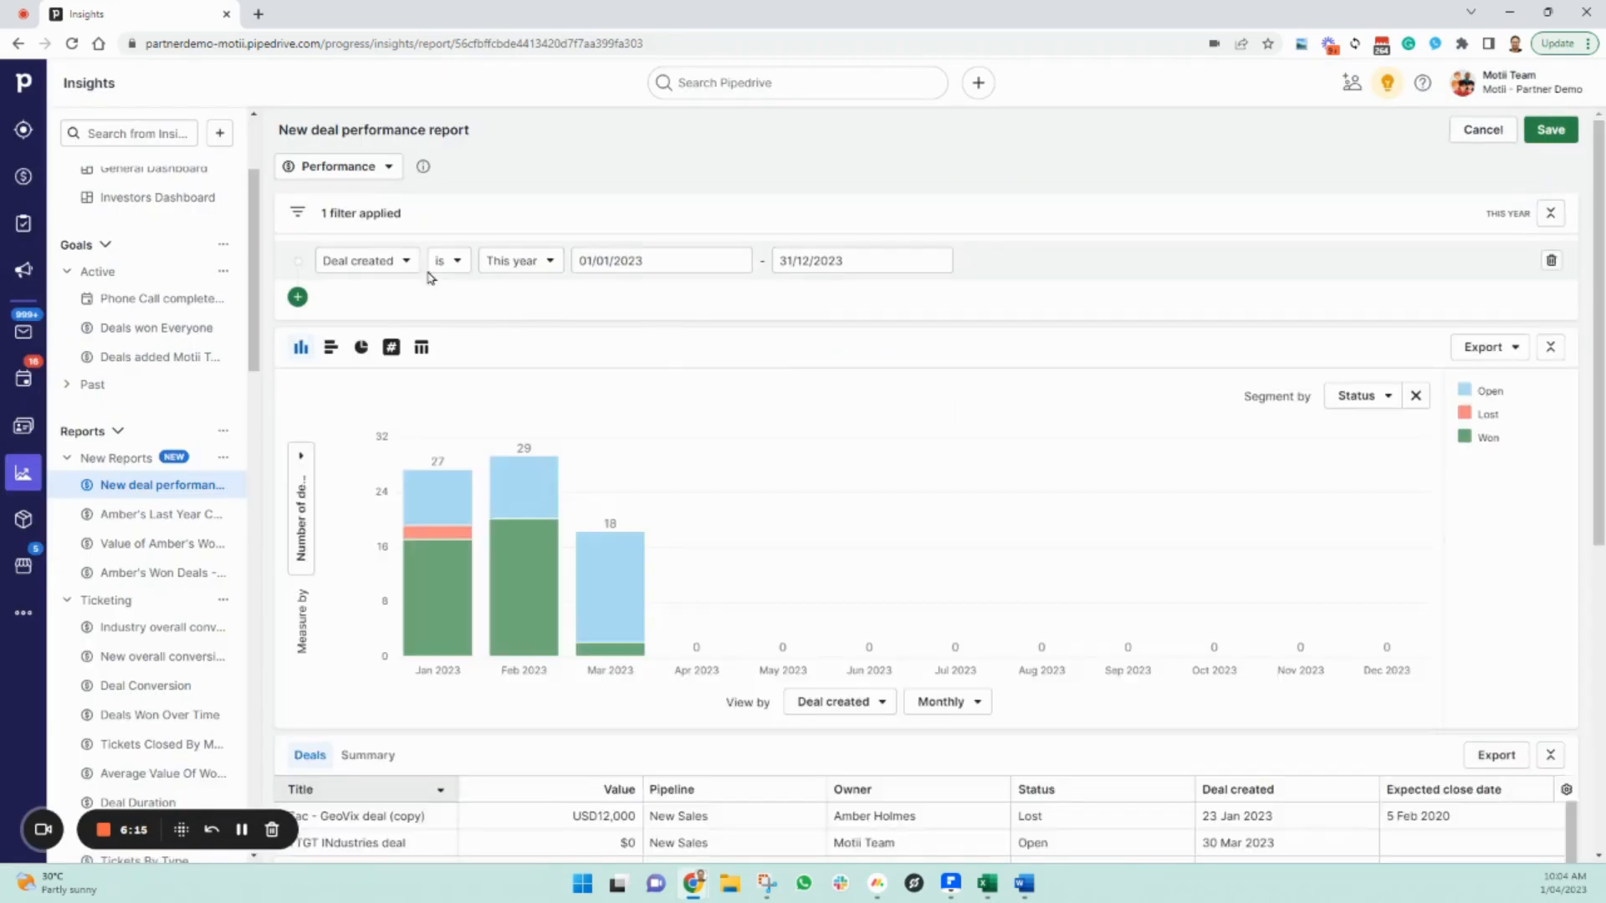
Step: Replace the deal performance report's Deal created filter with the condition Status is Lost
click(407, 263)
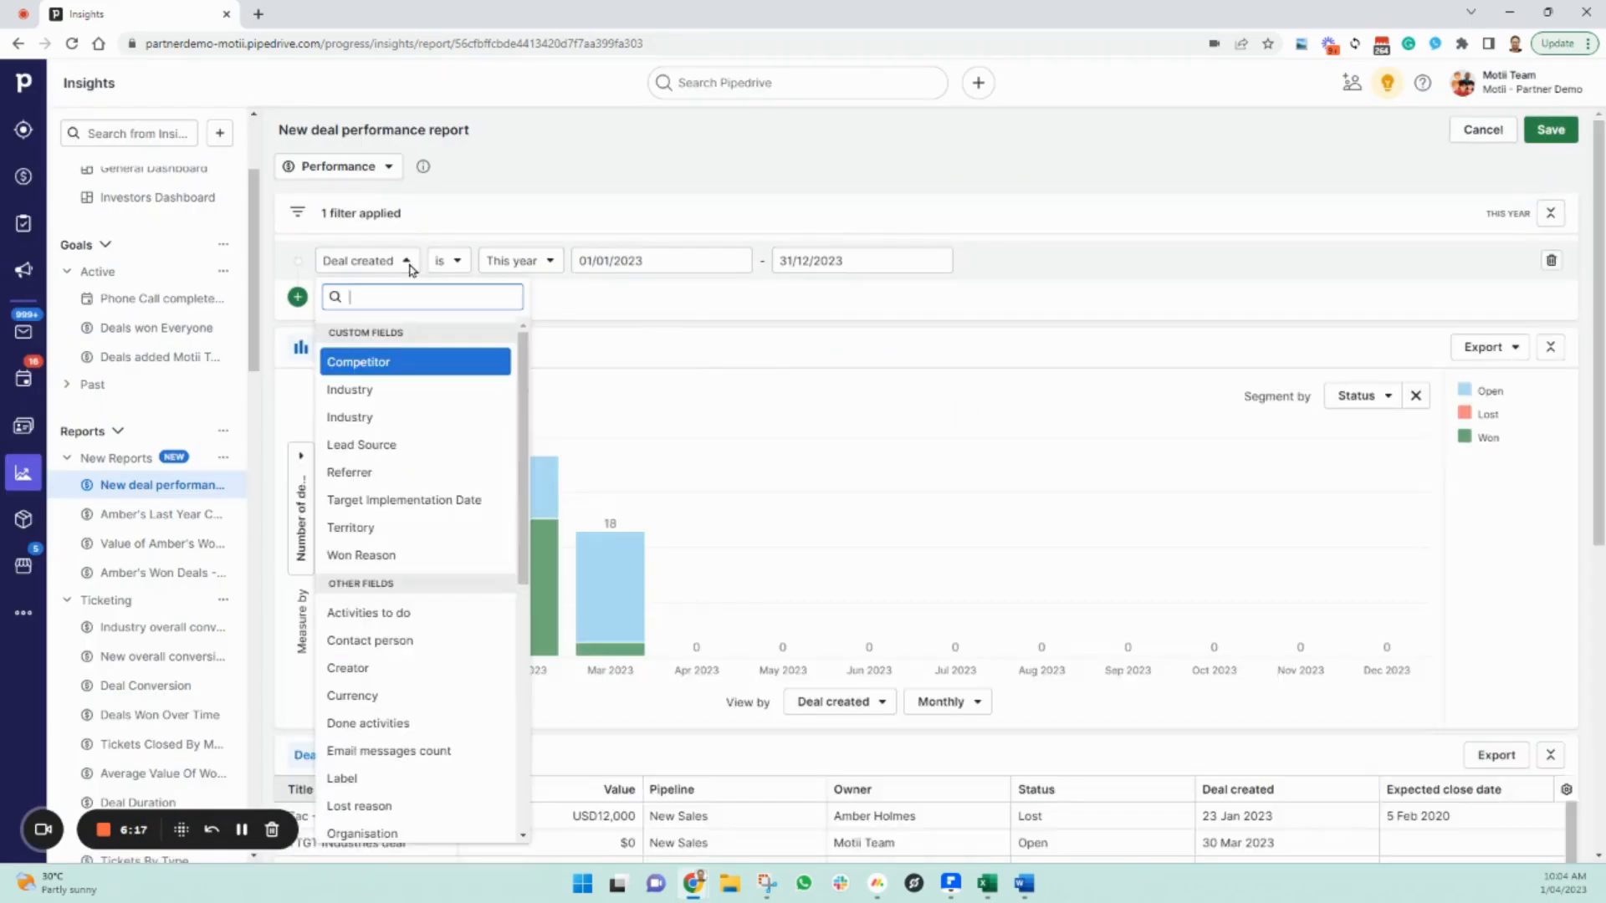
text(stat)
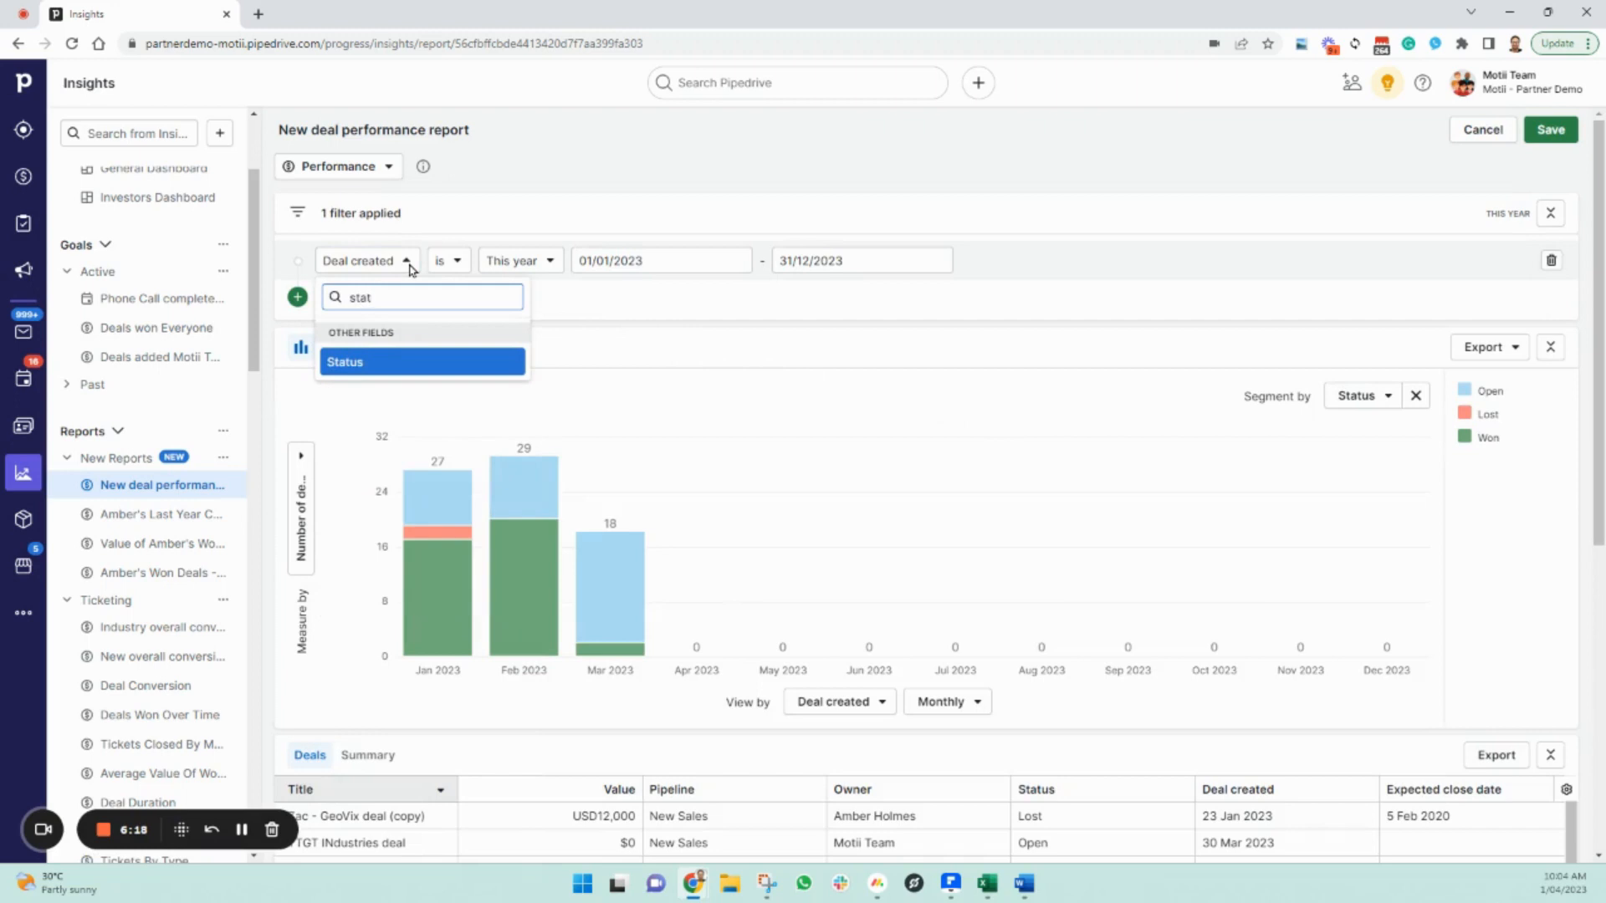
click(474, 361)
click(492, 266)
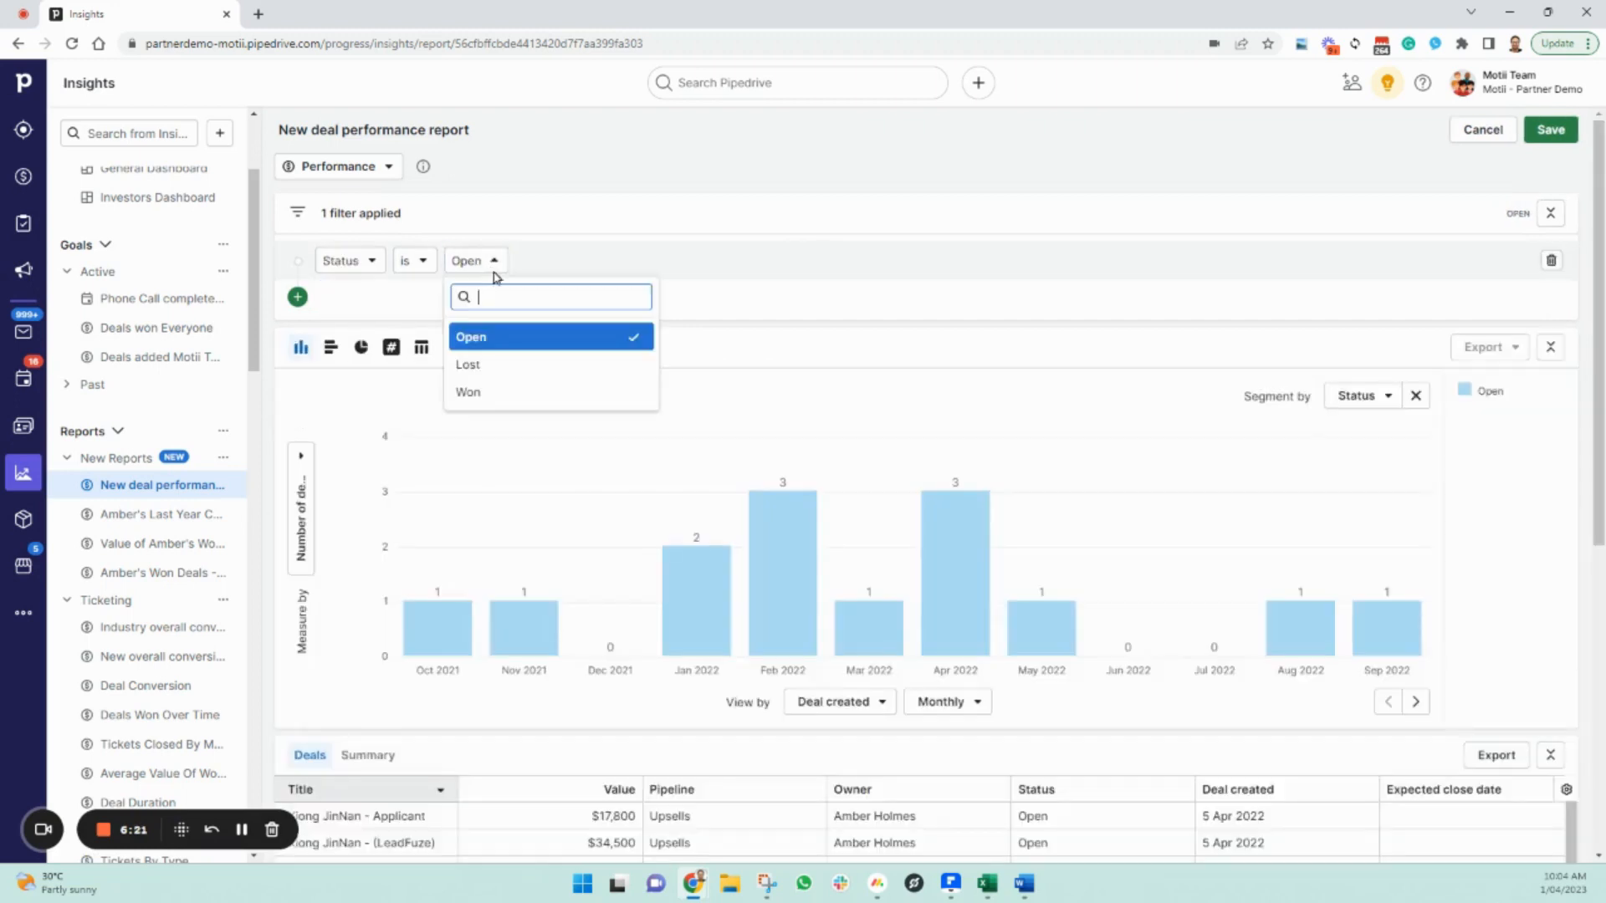
click(521, 363)
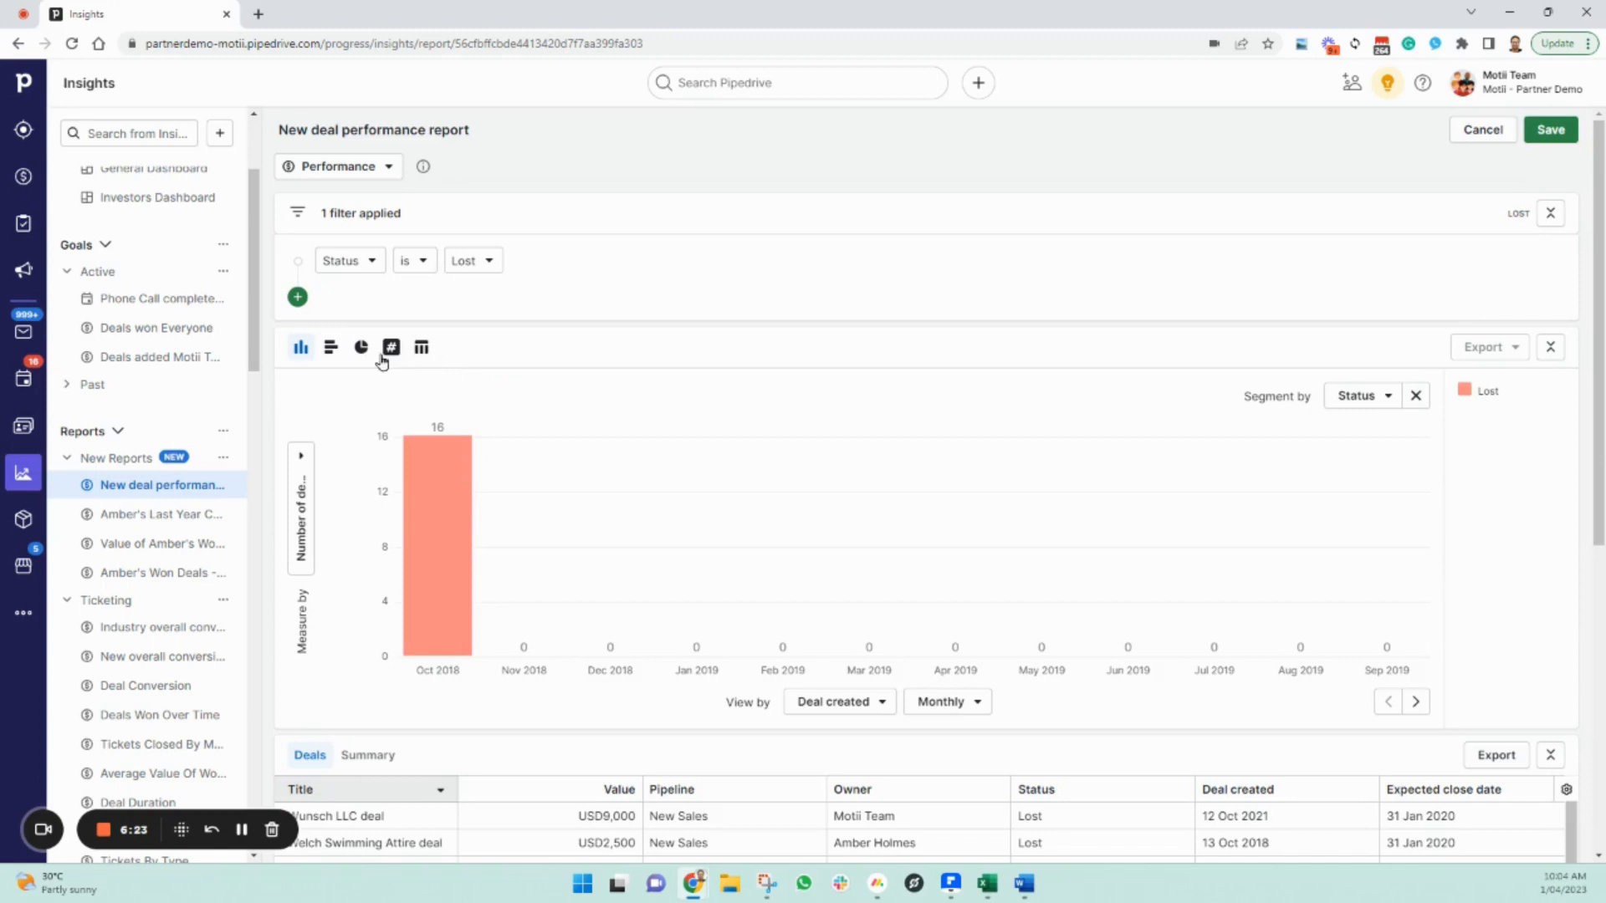
Step: Show the lost deals as a pie chart segmented by Lost reason
click(363, 349)
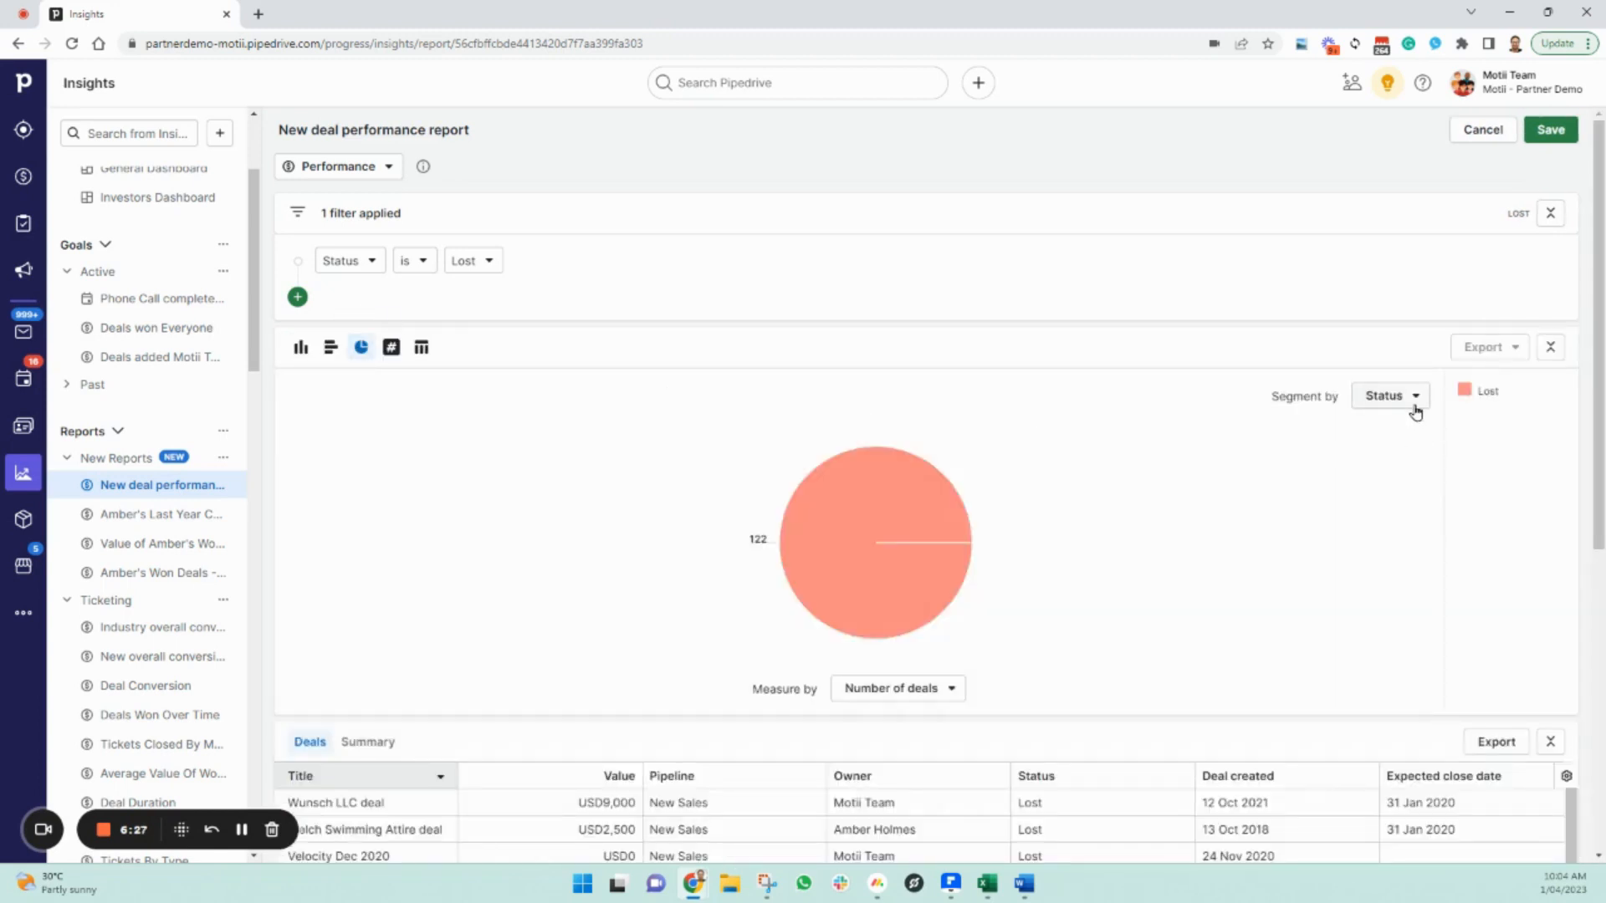
click(1413, 397)
text(reas)
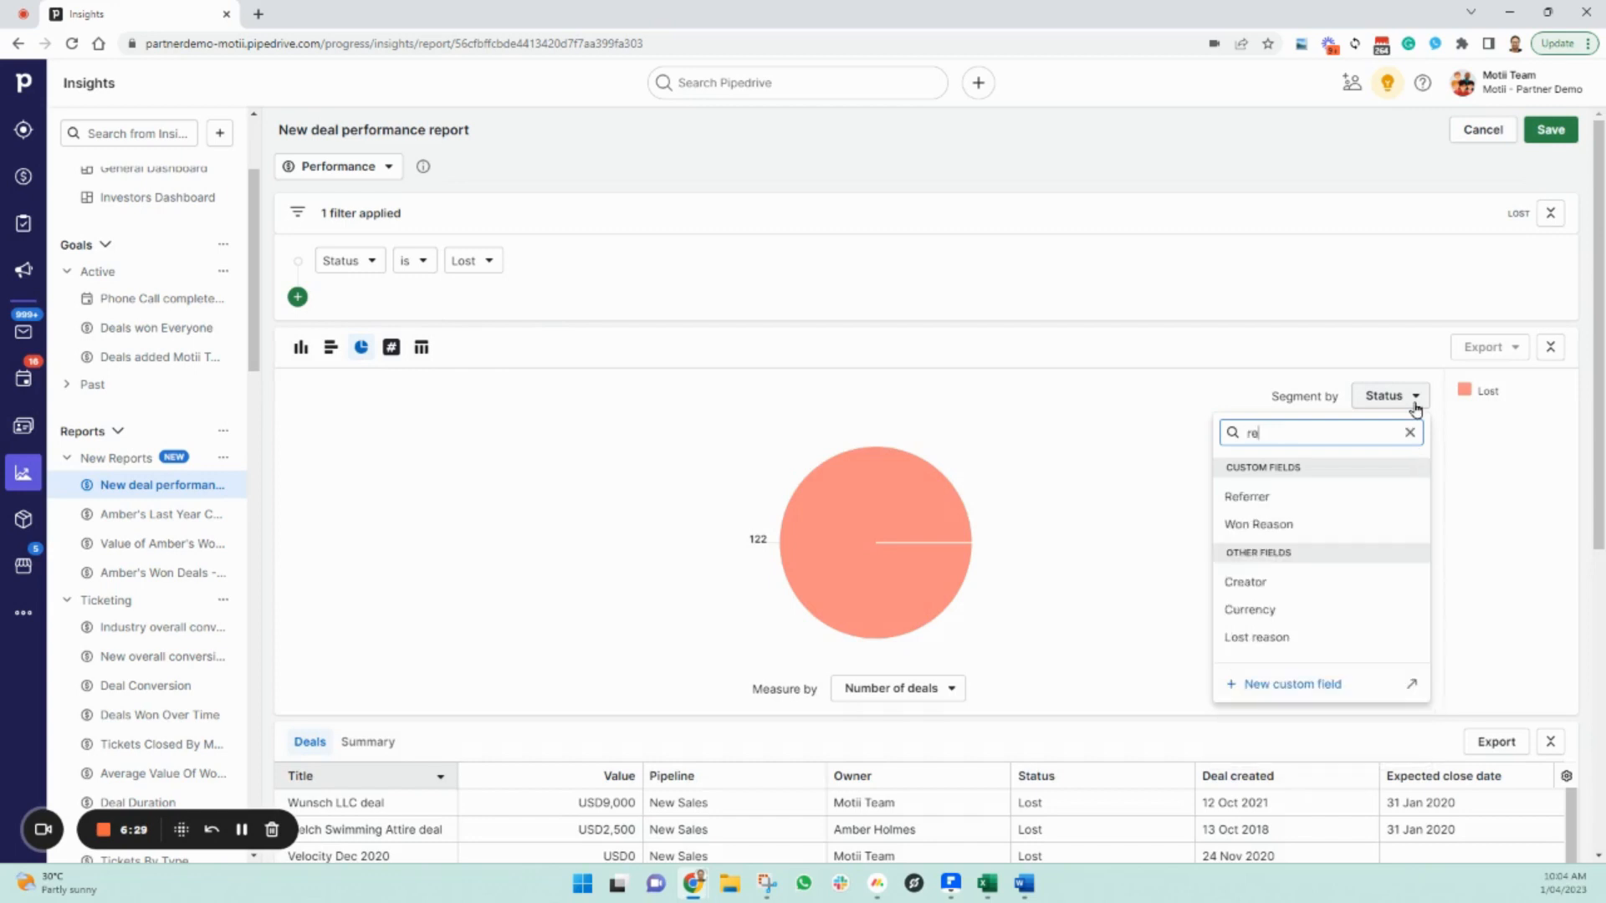
click(1333, 563)
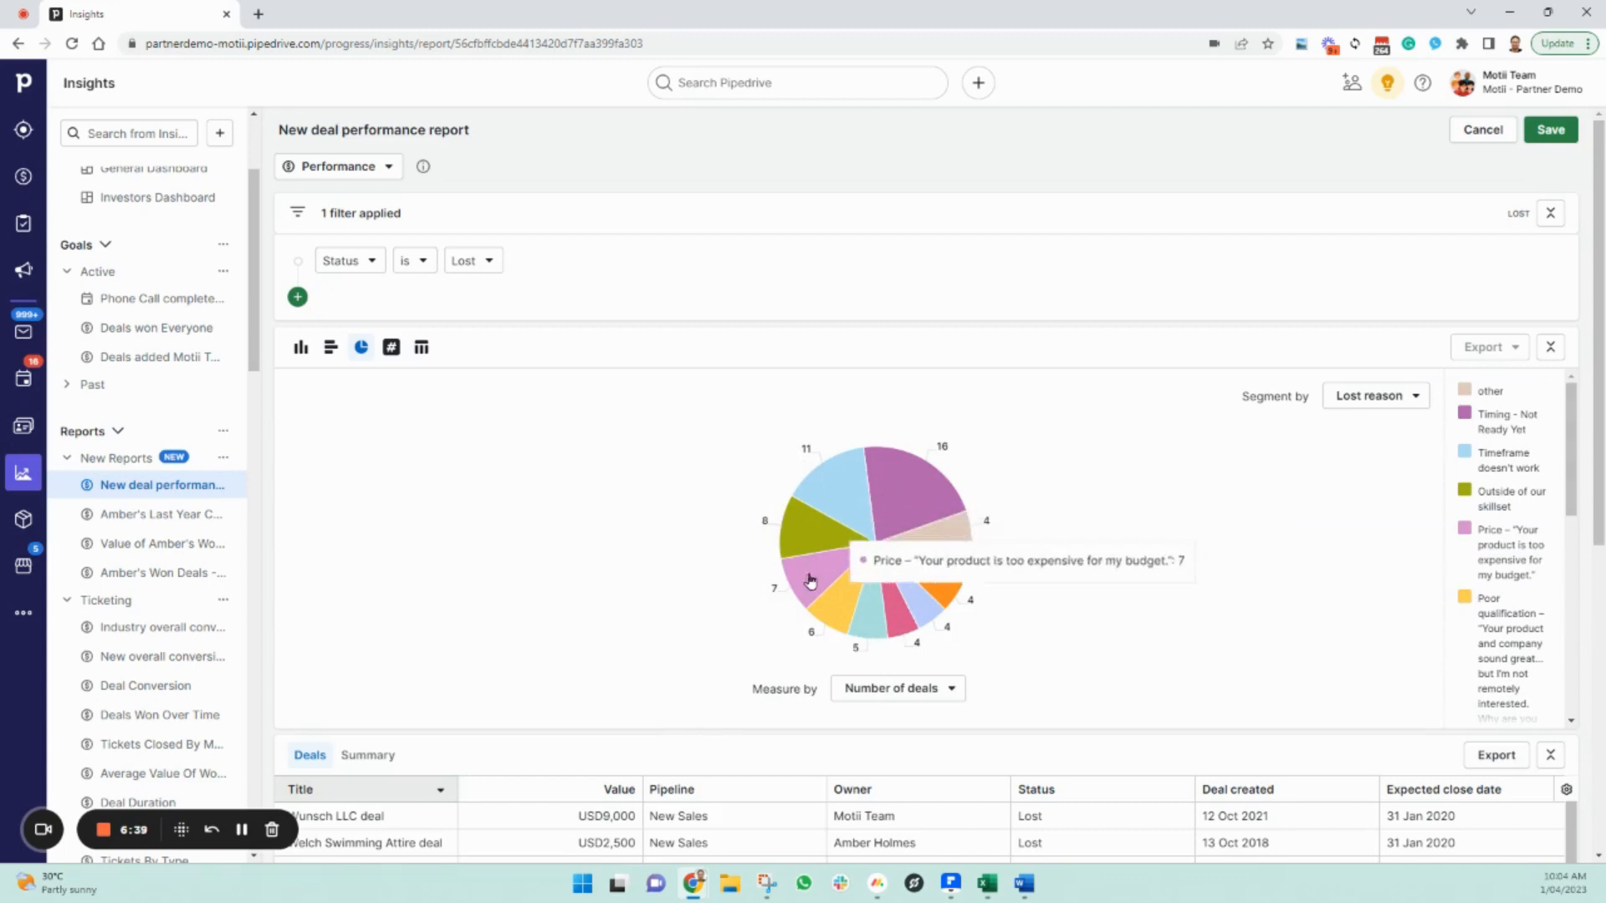
Step: Switch the lost deals chart to horizontal bars and segment it by Owner
click(331, 350)
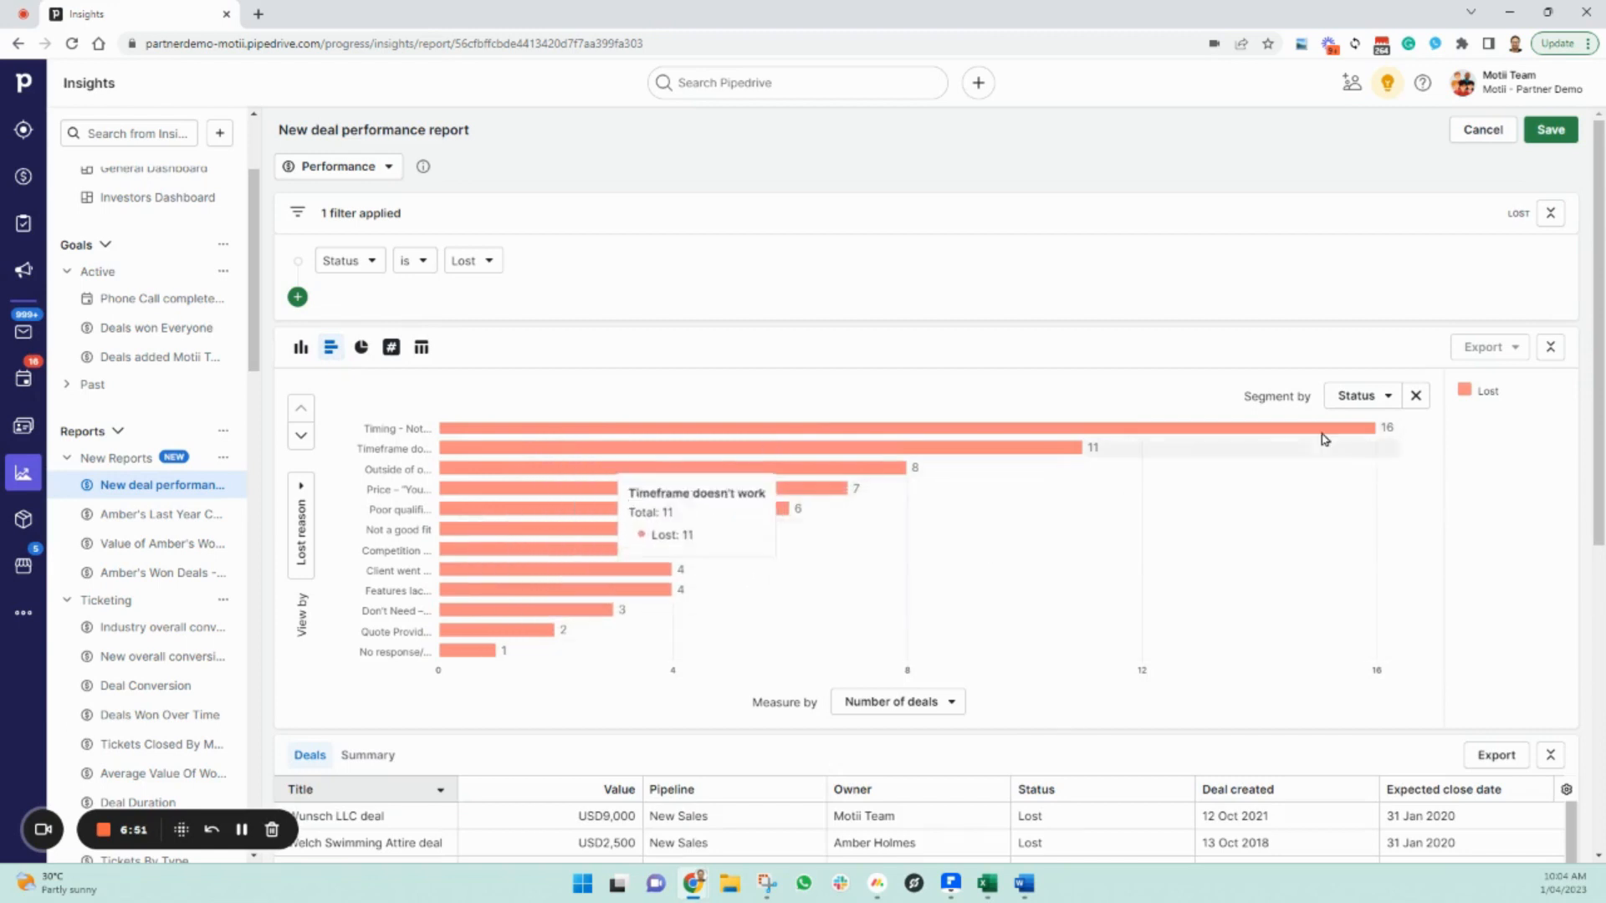
click(1385, 399)
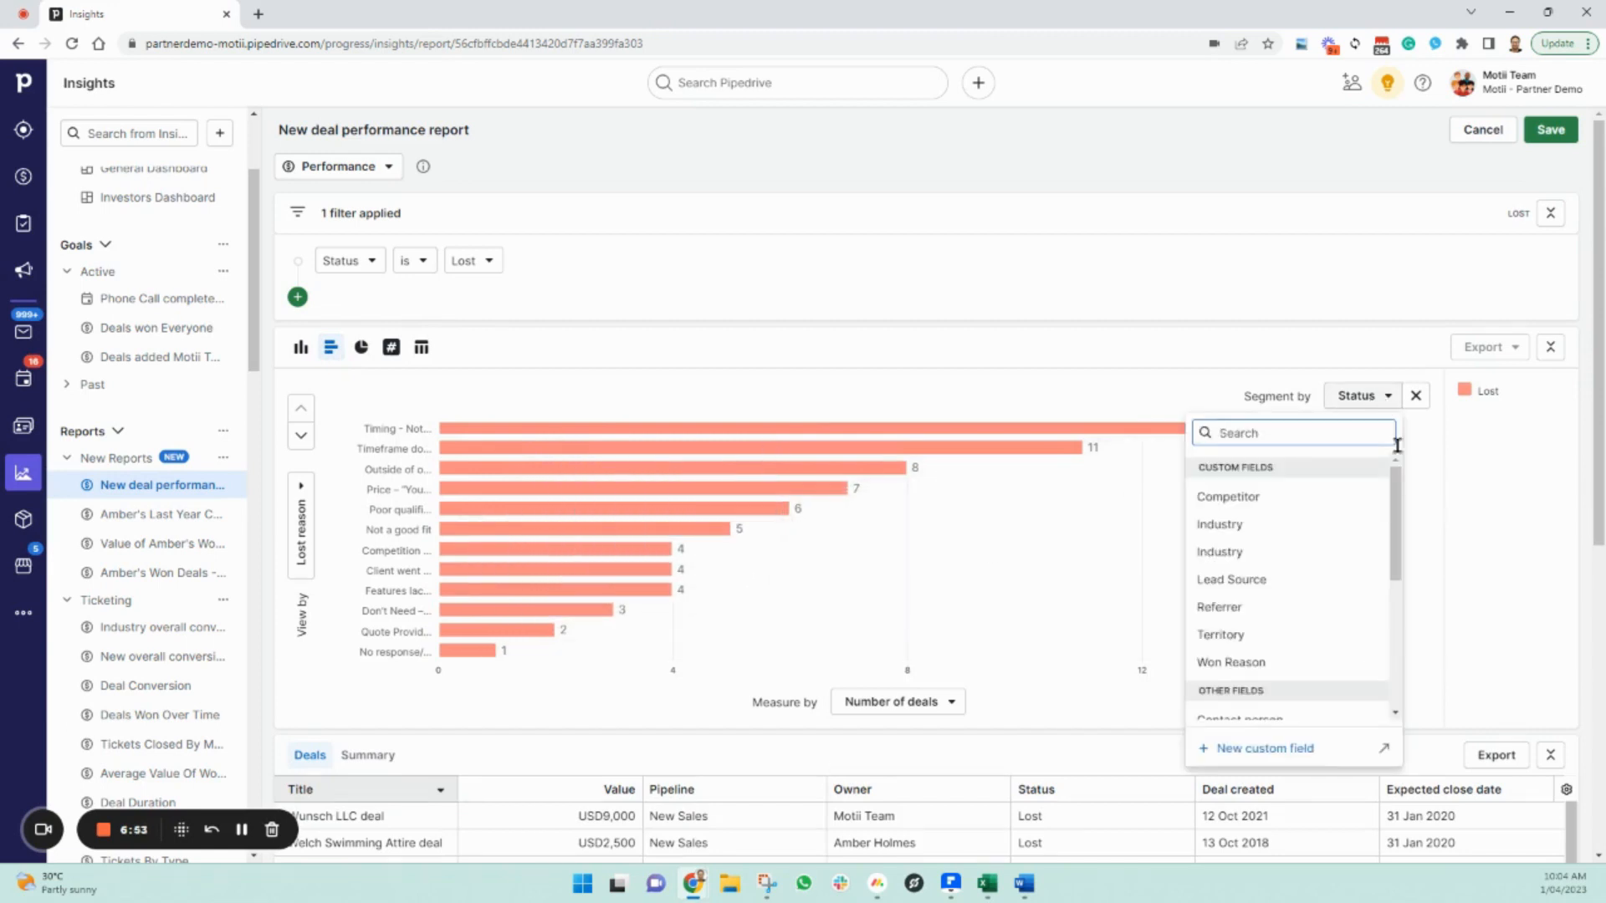
drag(1398, 489, 1398, 619)
click(1276, 604)
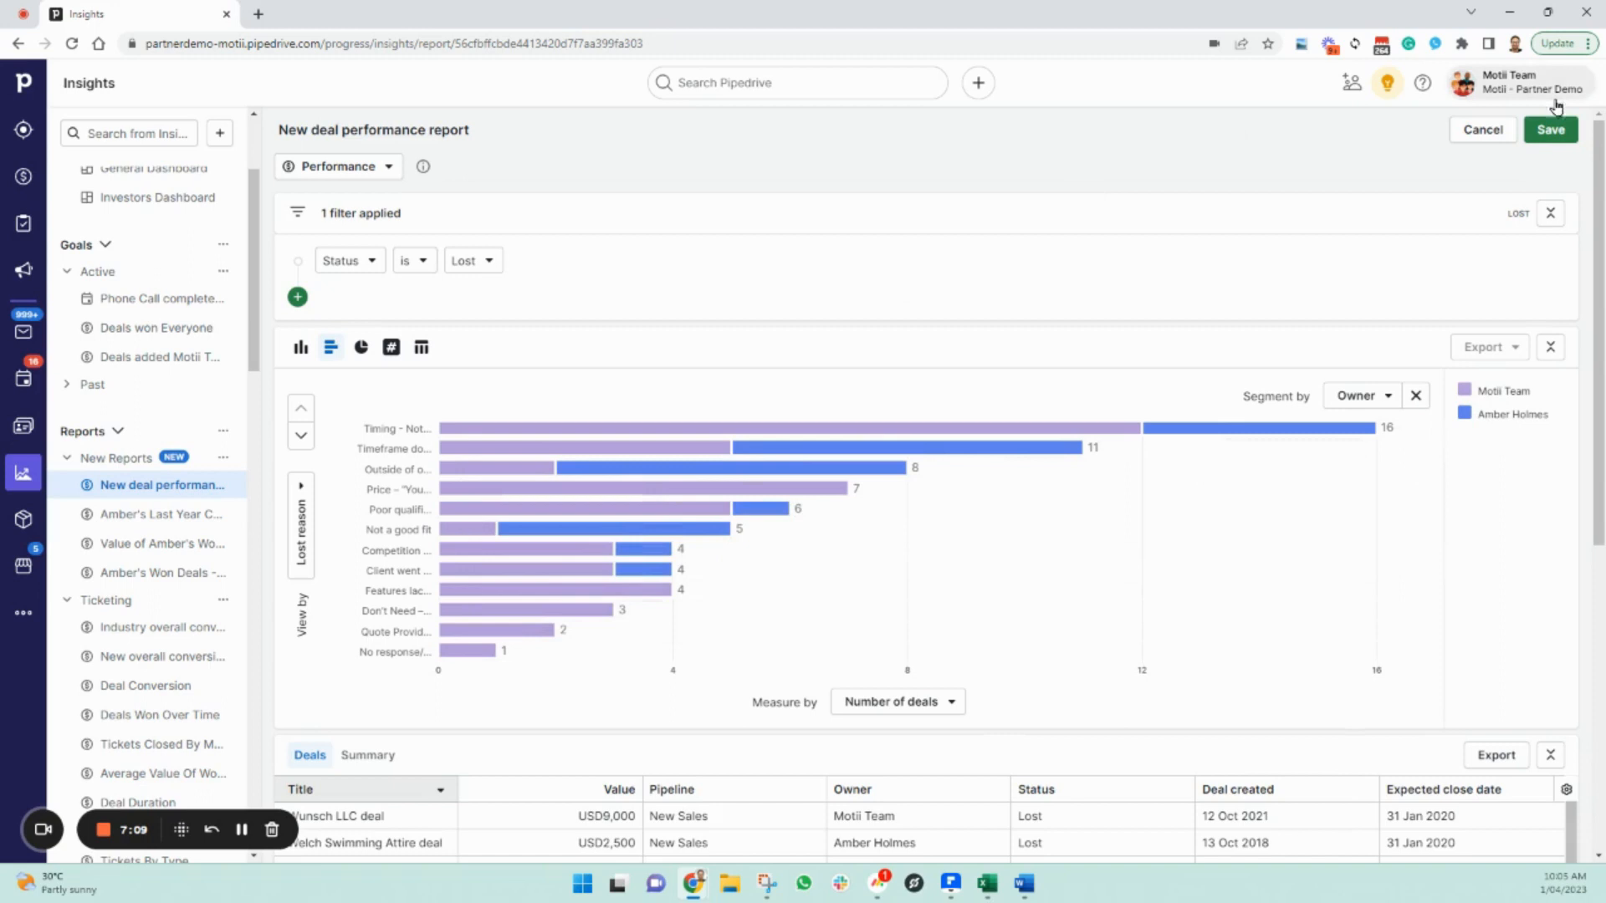
Step: Save the report as "Lost Reasons Report" in New Reports, targeting New Dashboard instead of Forecast dashboard
click(1550, 132)
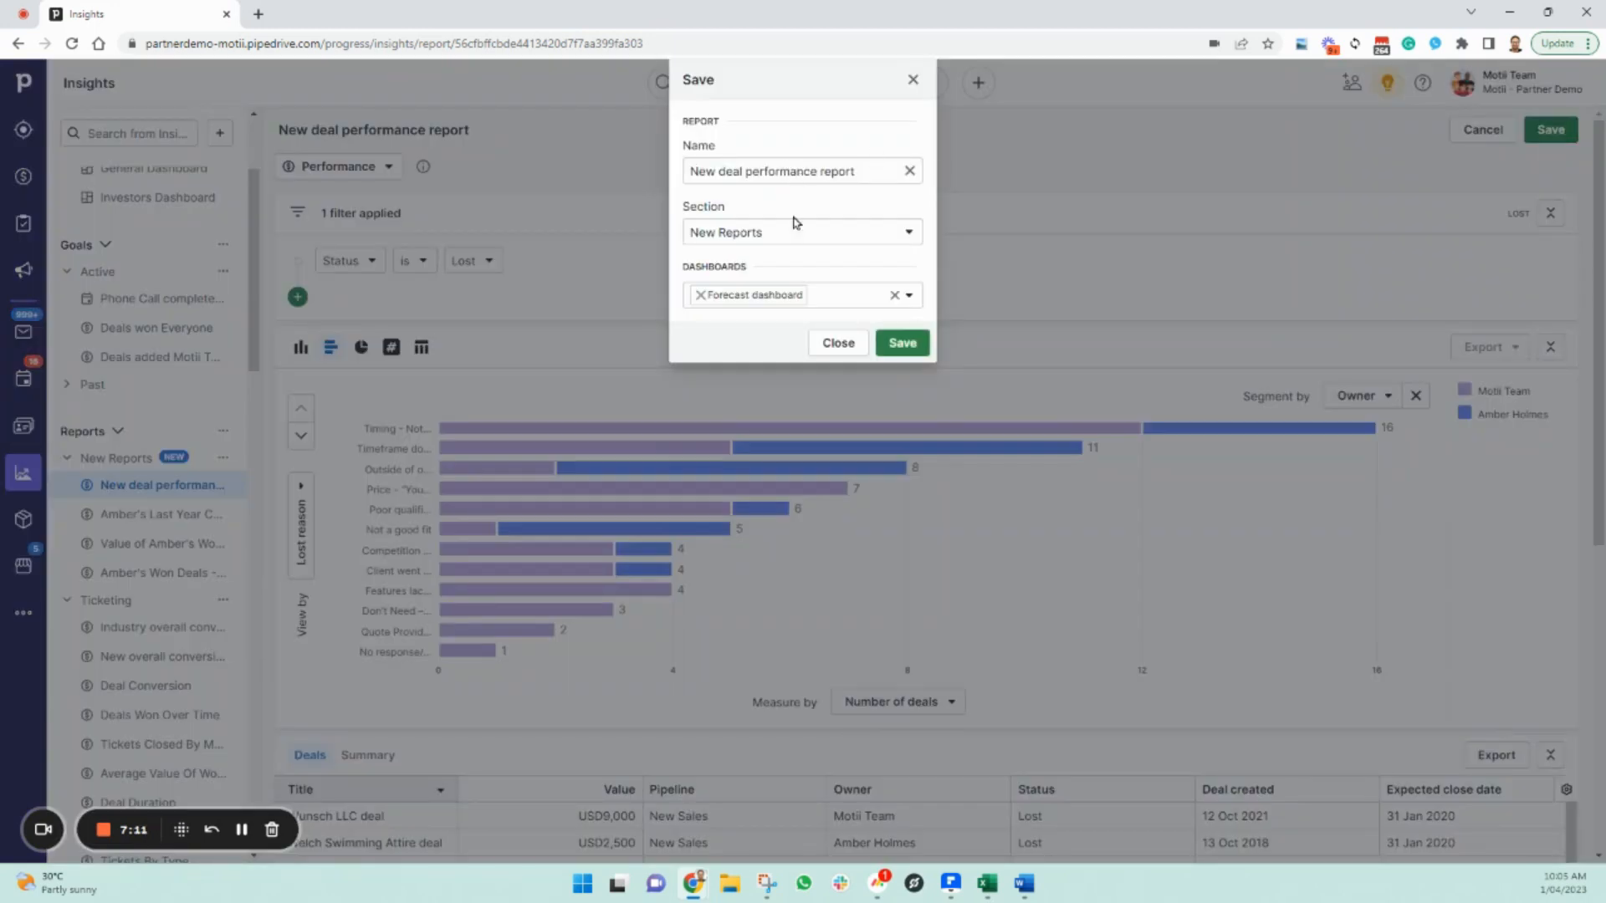
triple_click(790, 170)
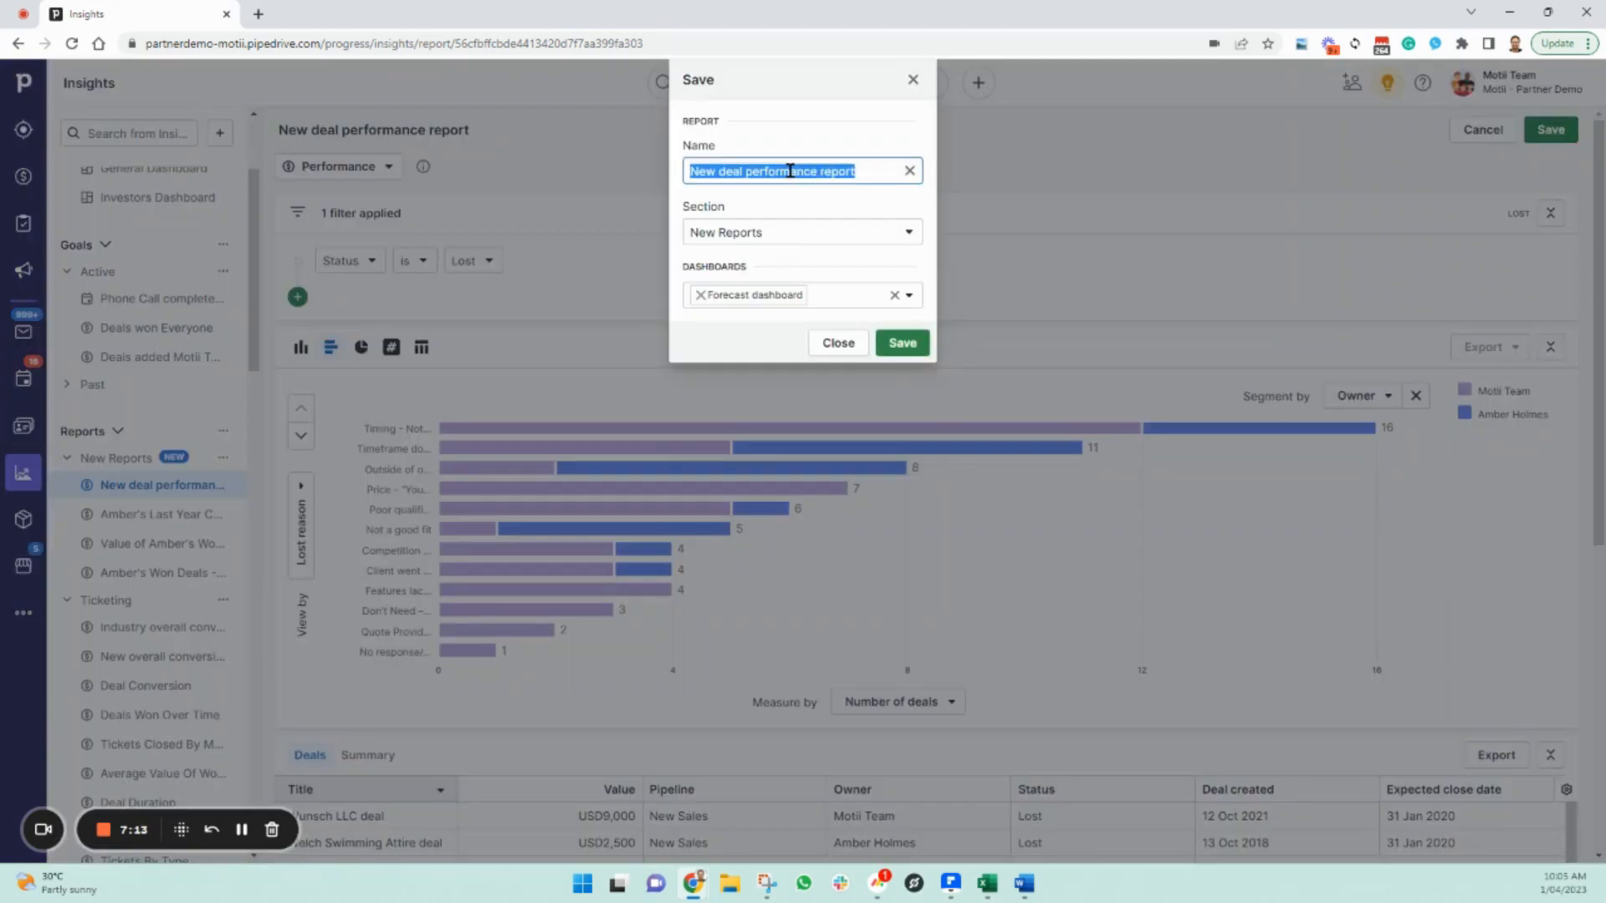
text(Lost Reasons Report)
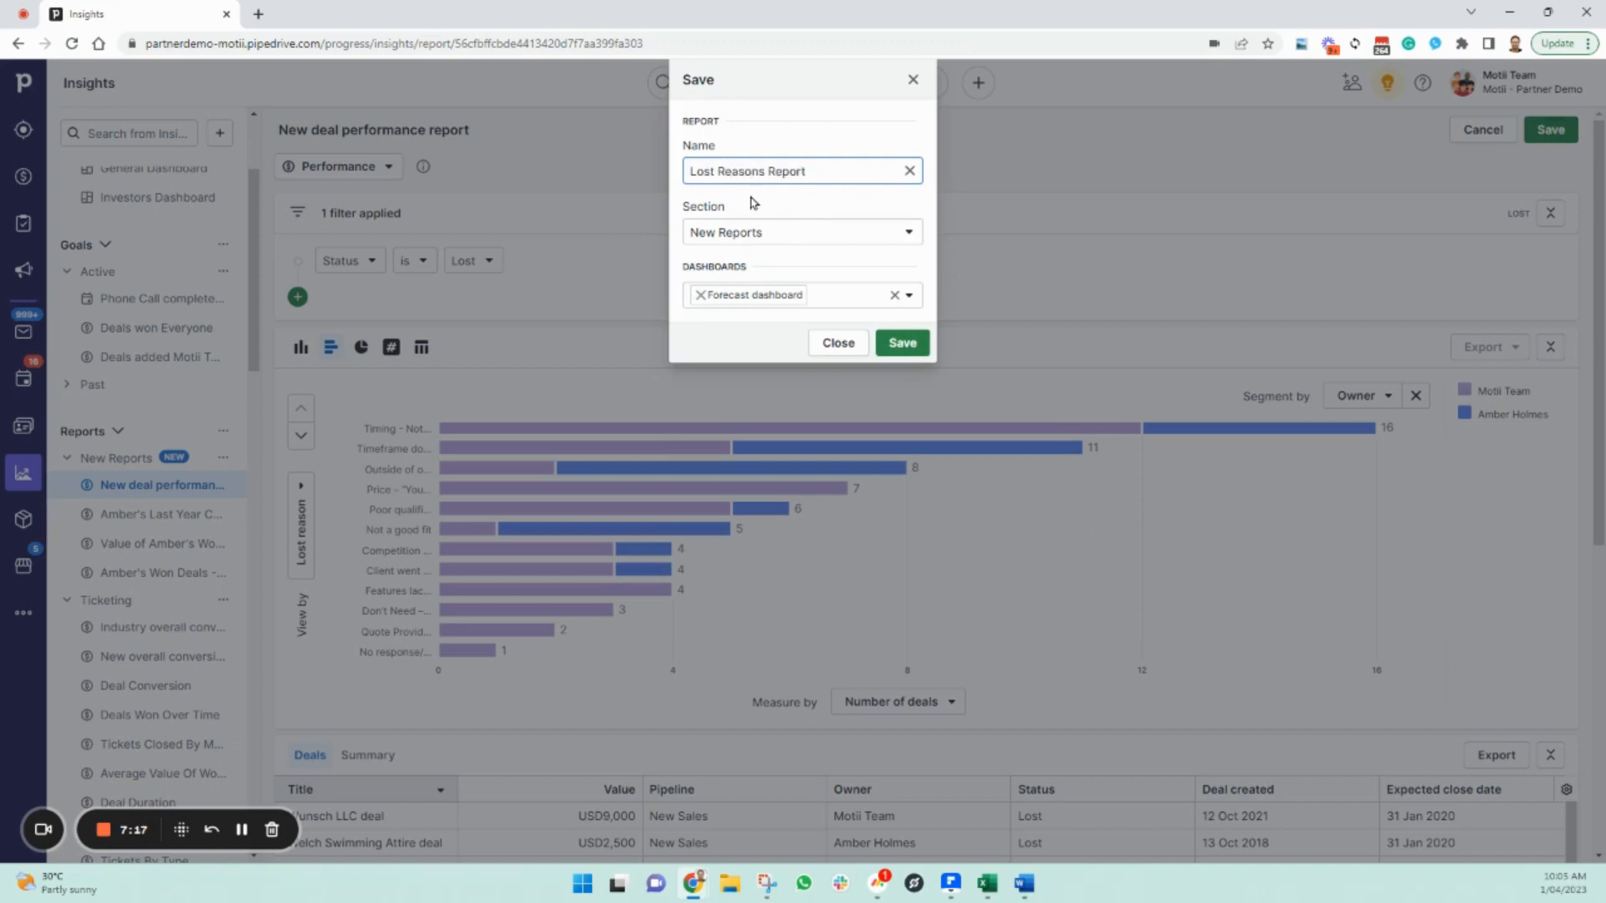
click(700, 295)
click(719, 297)
click(742, 471)
click(801, 262)
click(911, 346)
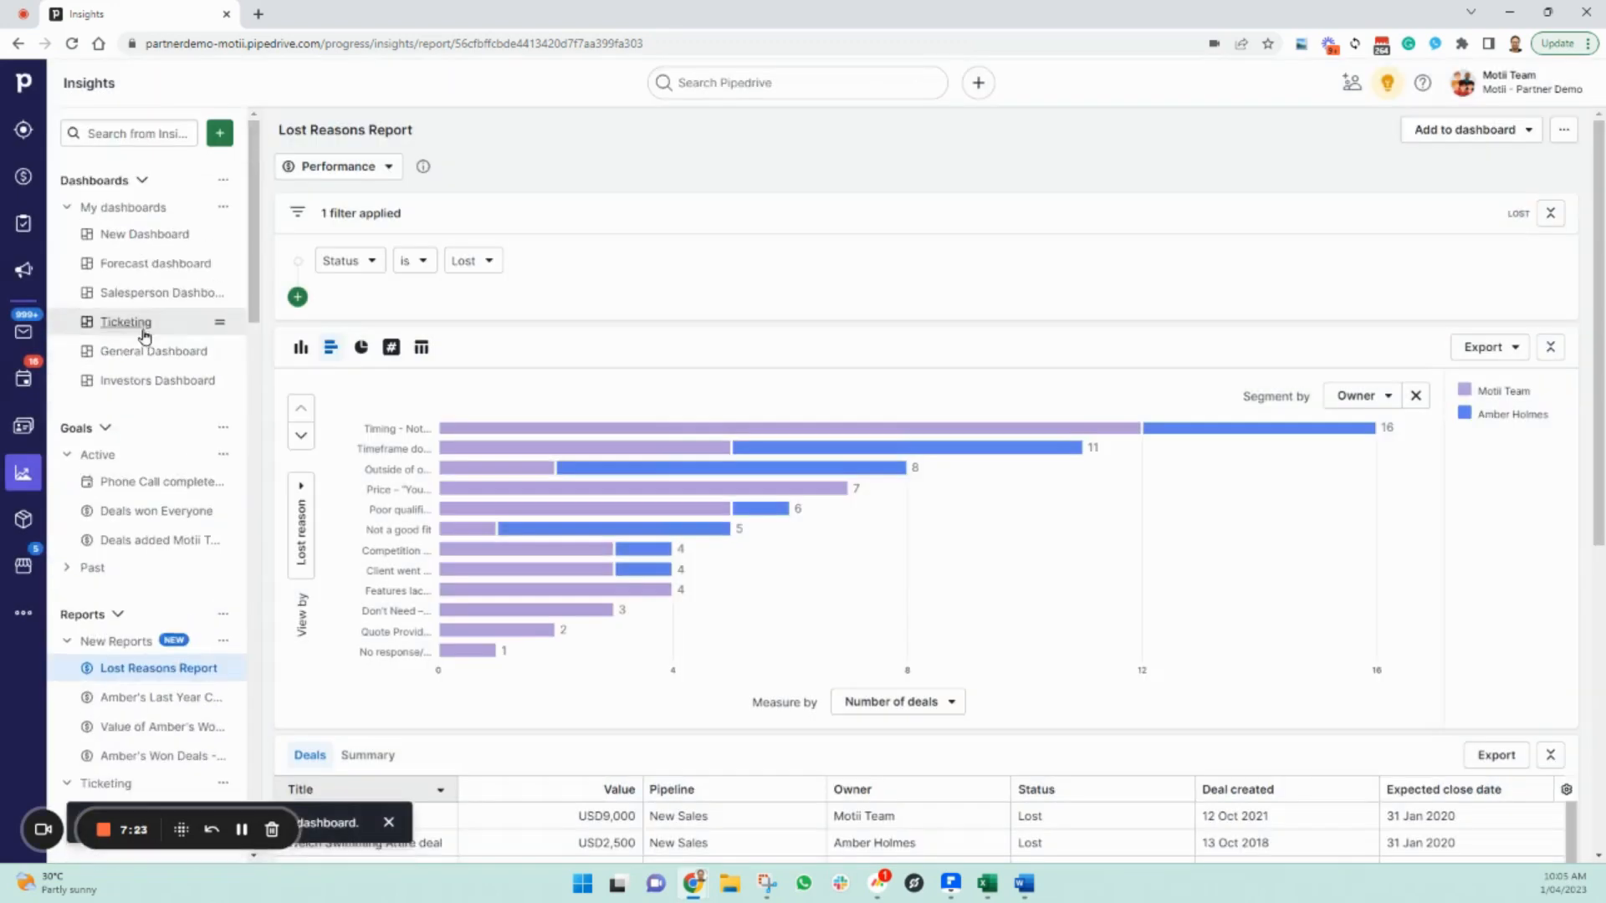
Step: On New Dashboard, move the Lost Reasons Report beside the conversion rate report and reduce its height to match
click(142, 235)
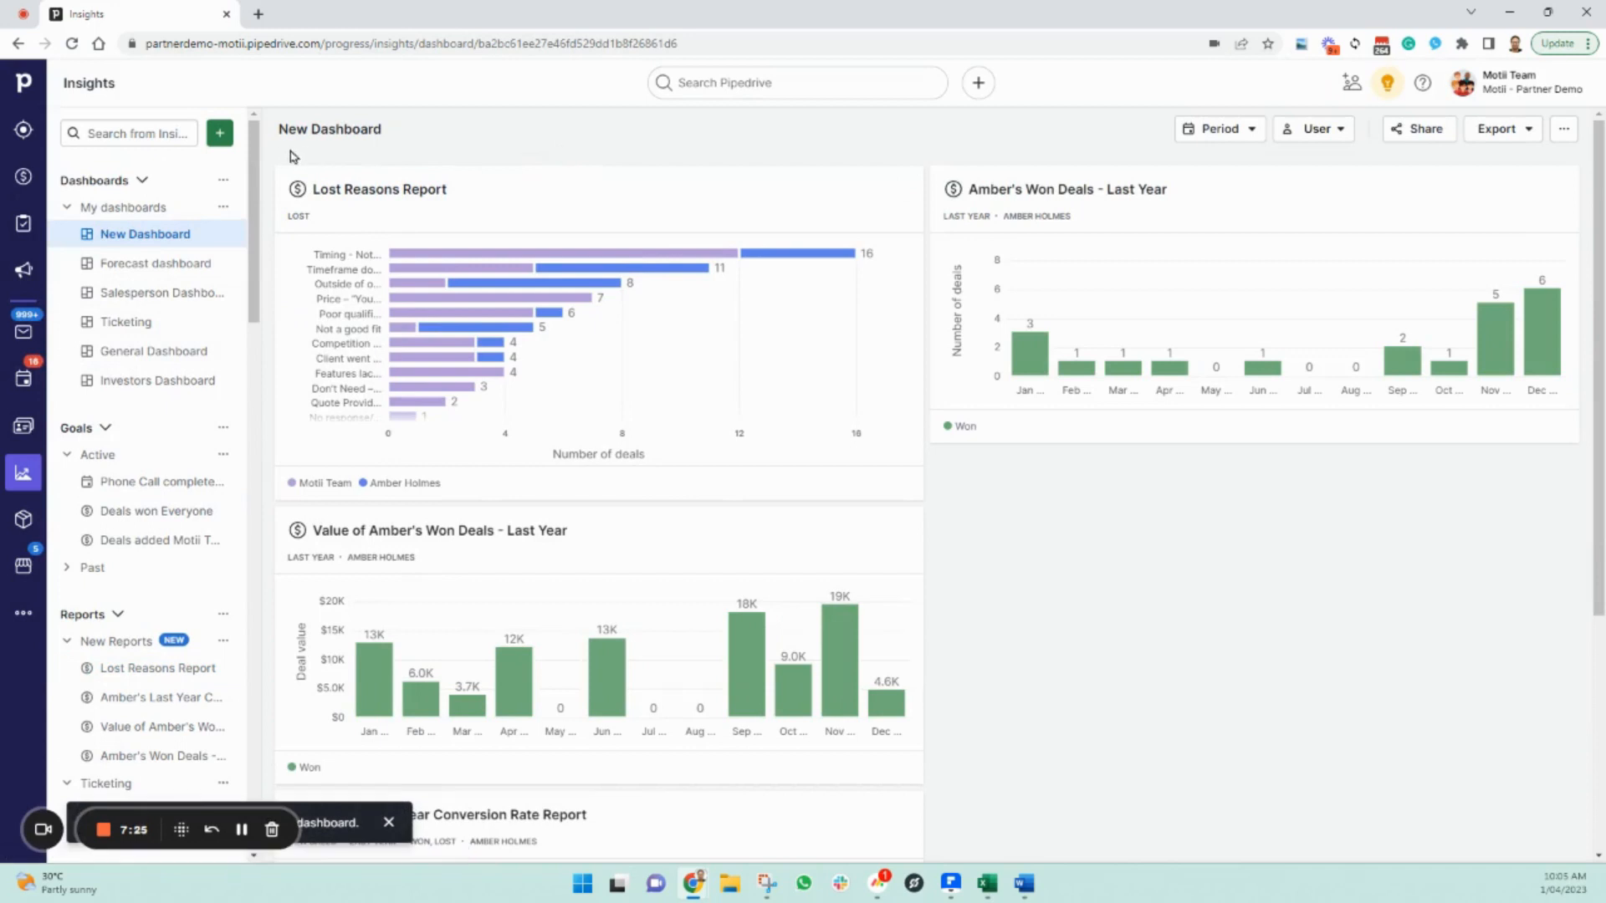
drag(898, 193, 1518, 475)
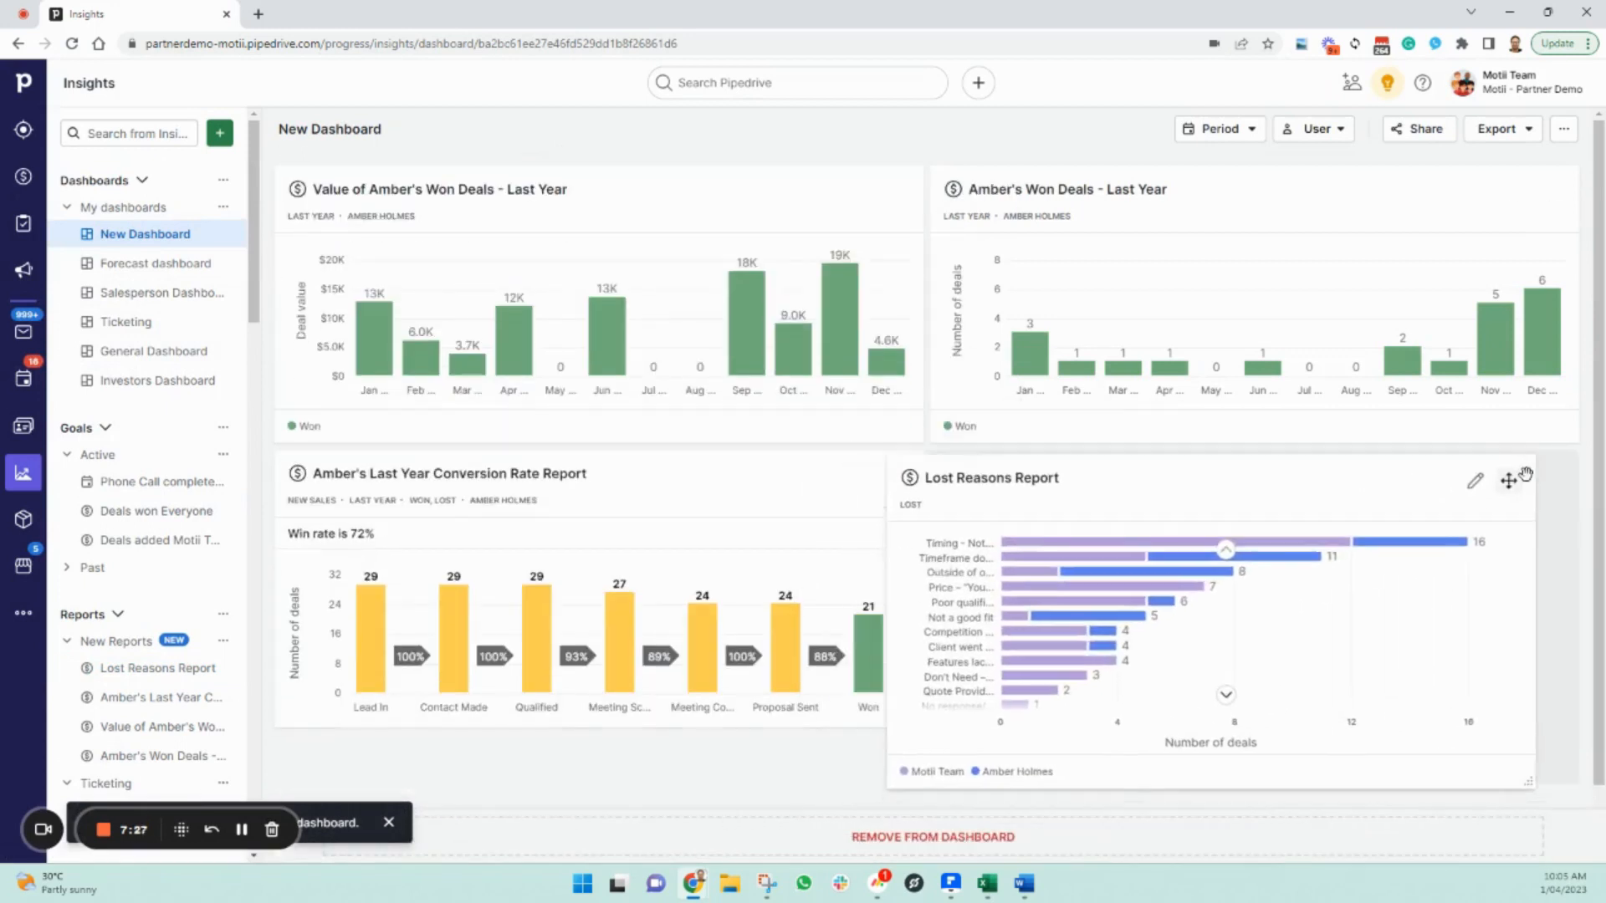
drag(1574, 768, 1563, 694)
Step: Create a new report with the Activity entity and the Activities performance report type
click(221, 141)
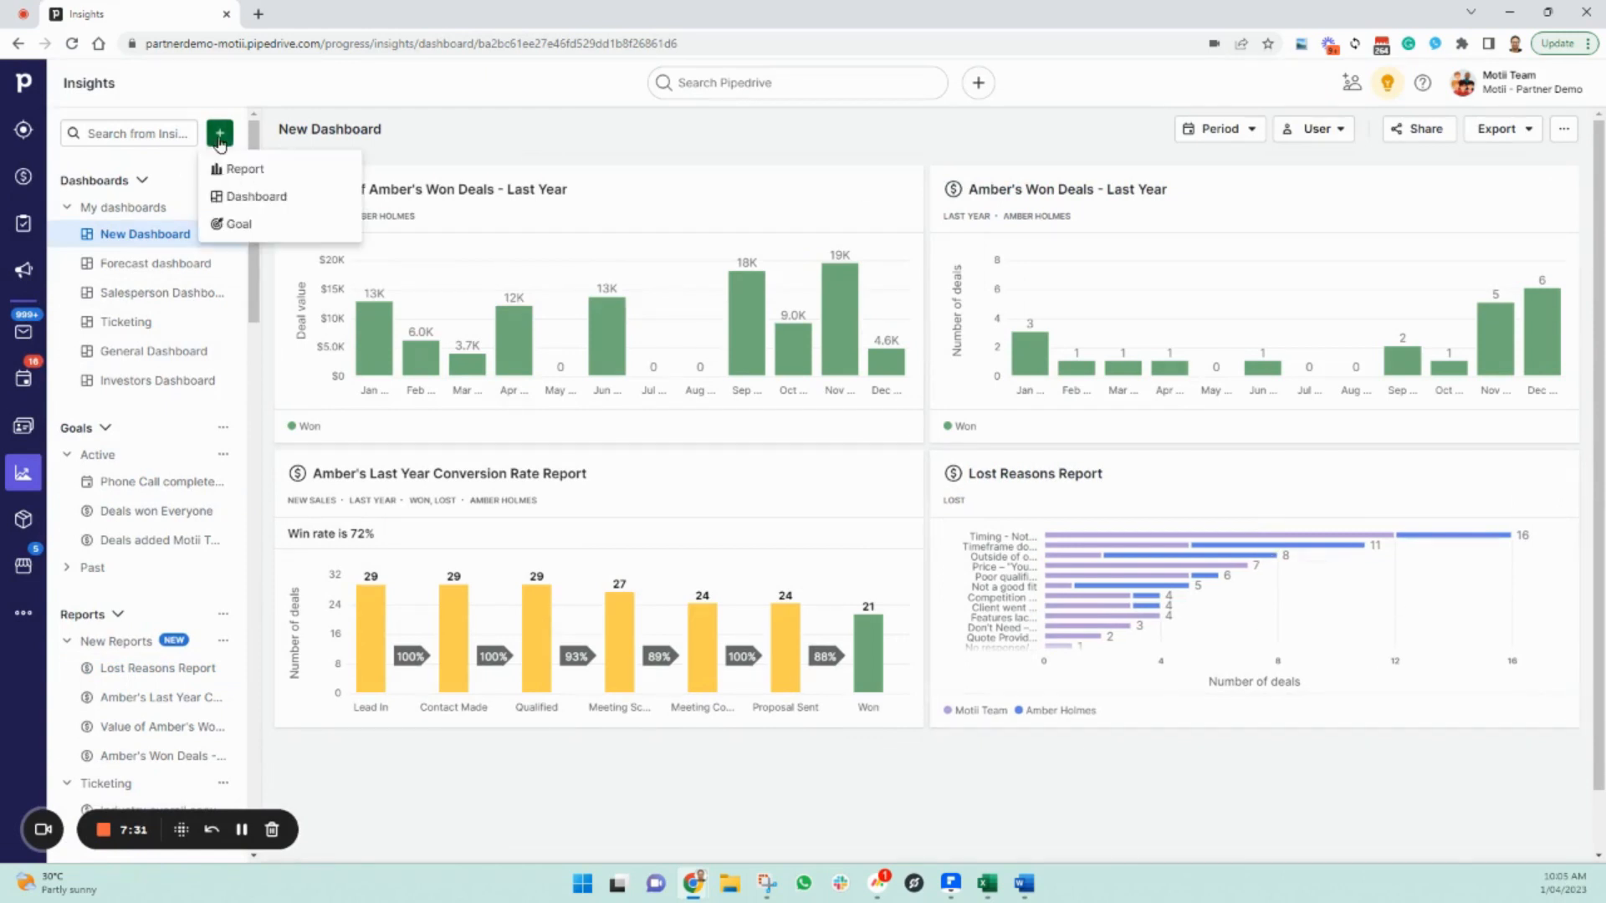
click(249, 167)
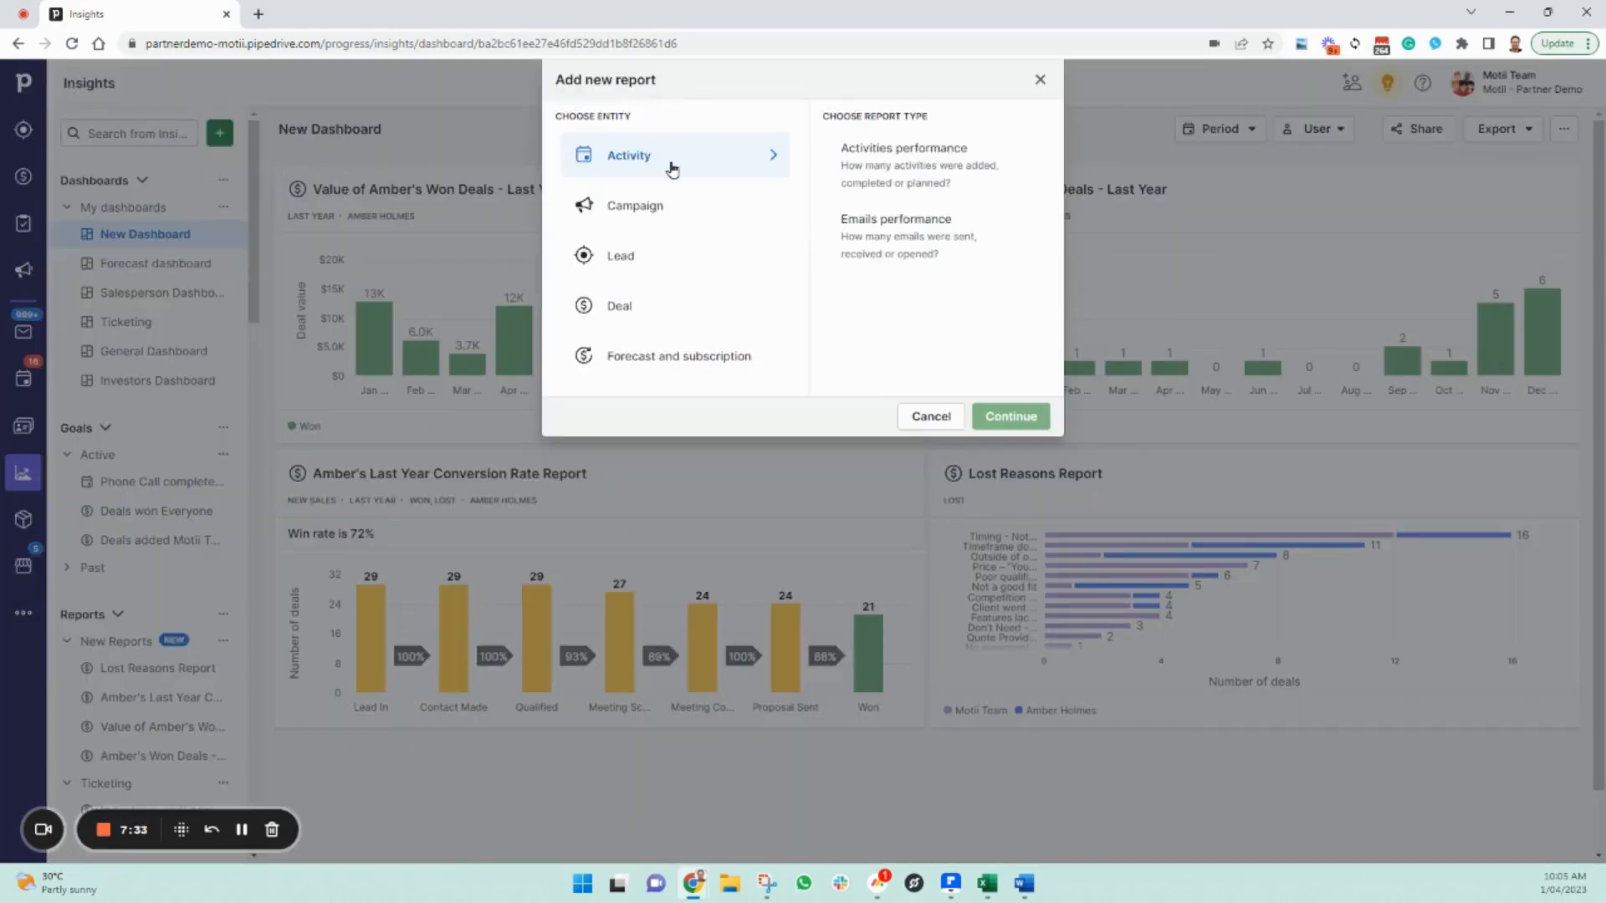
click(913, 175)
click(1010, 417)
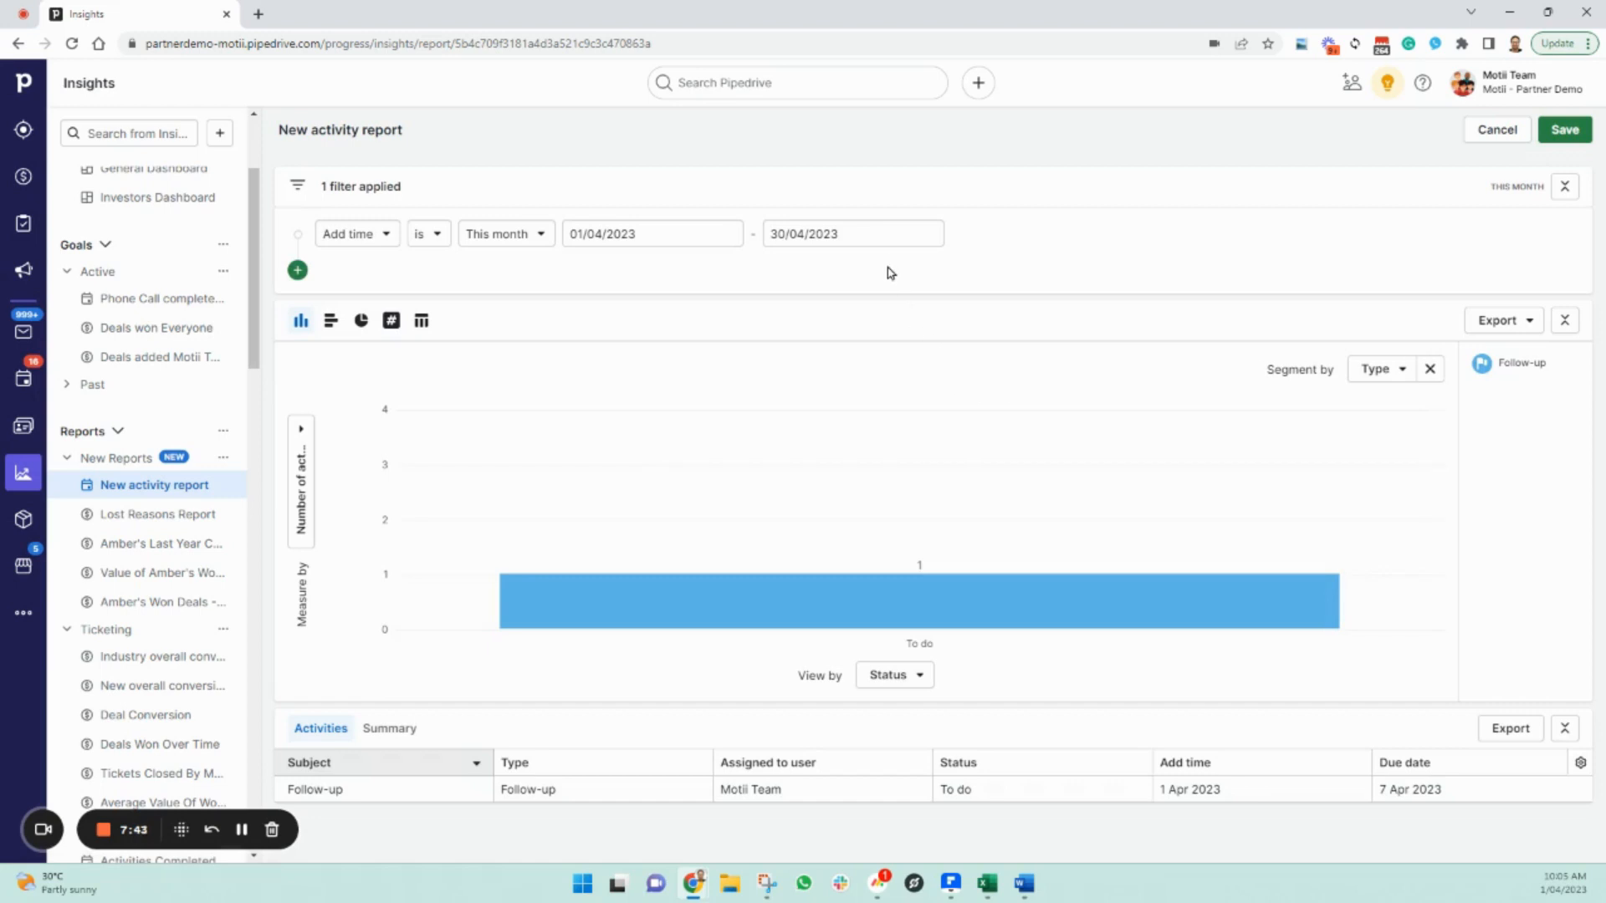
Step: Replace the activity report's Add time filter with the condition Marked as done time is Last month
click(385, 240)
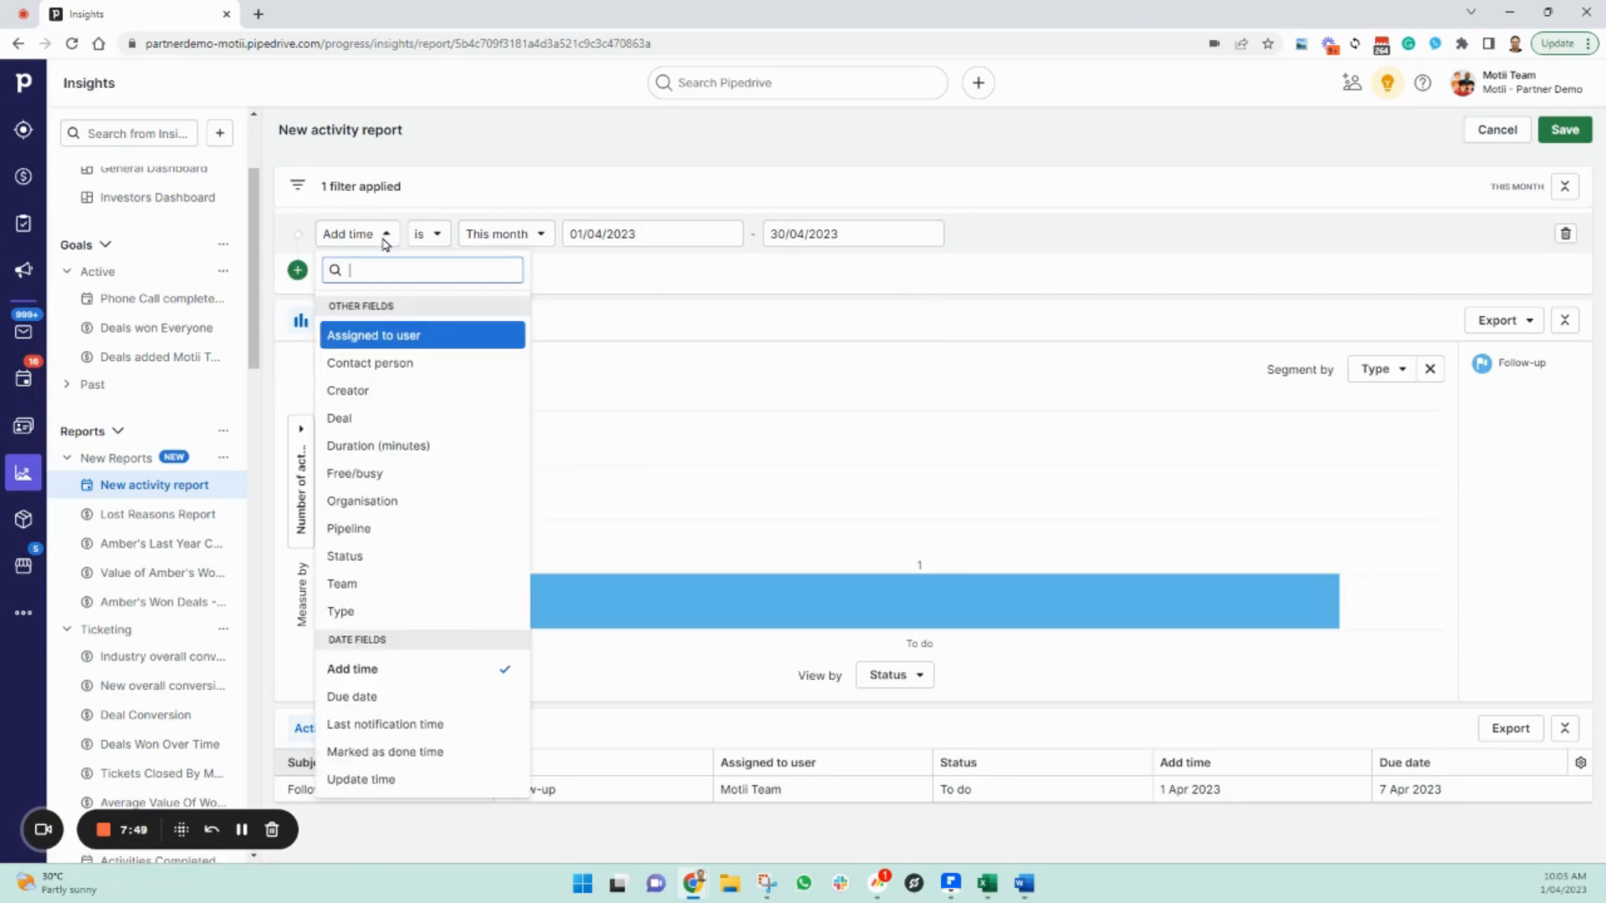
text(done)
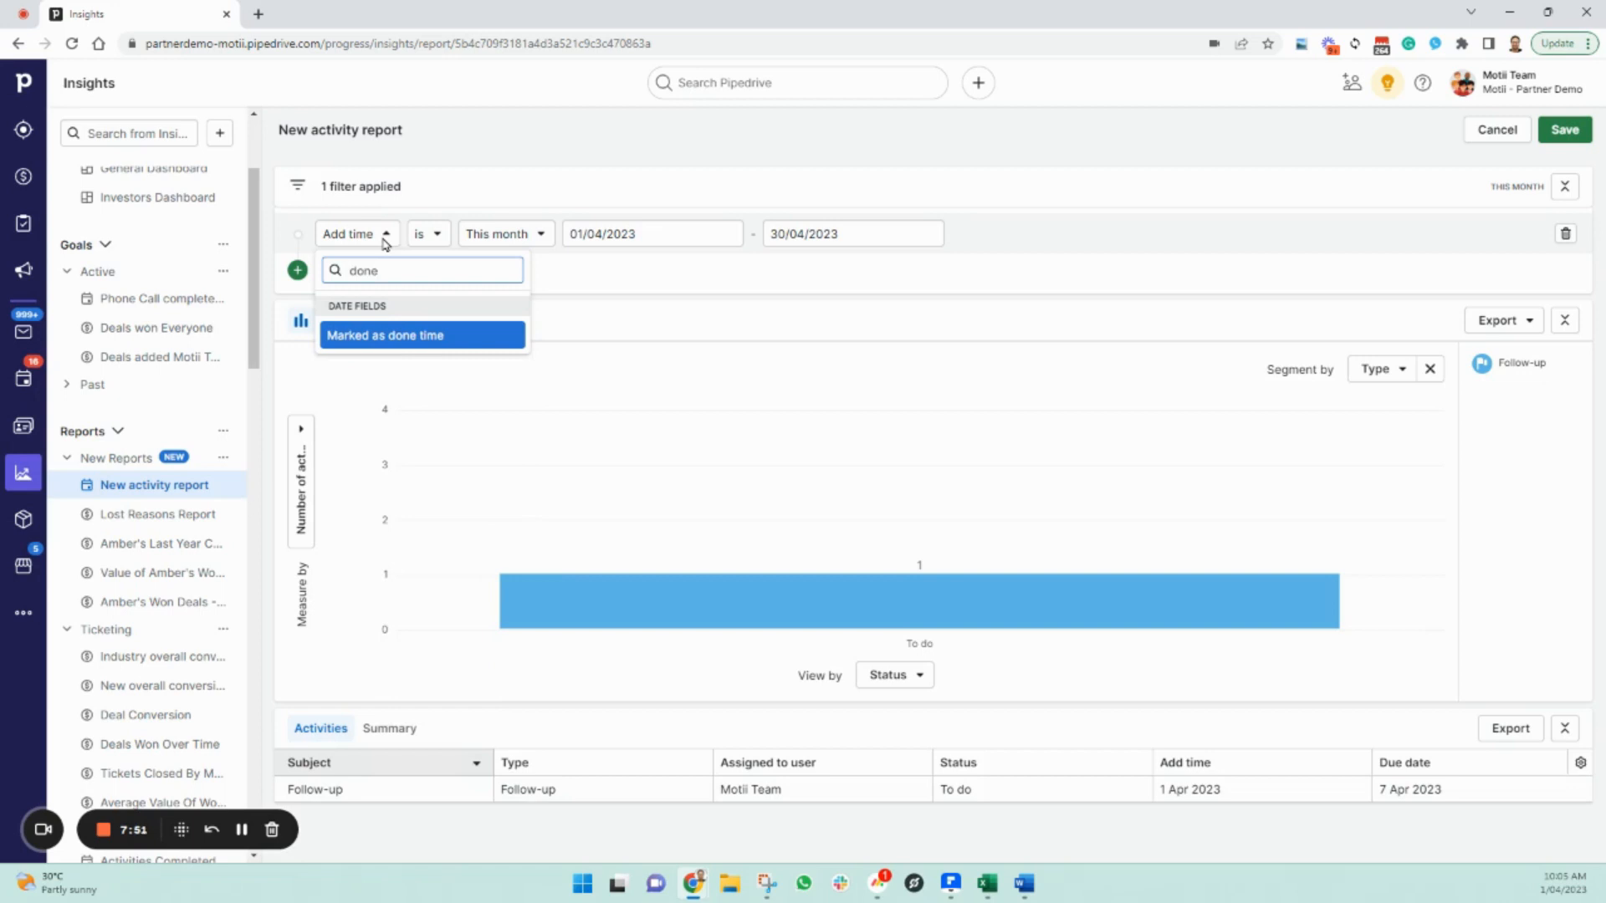
click(483, 341)
click(598, 243)
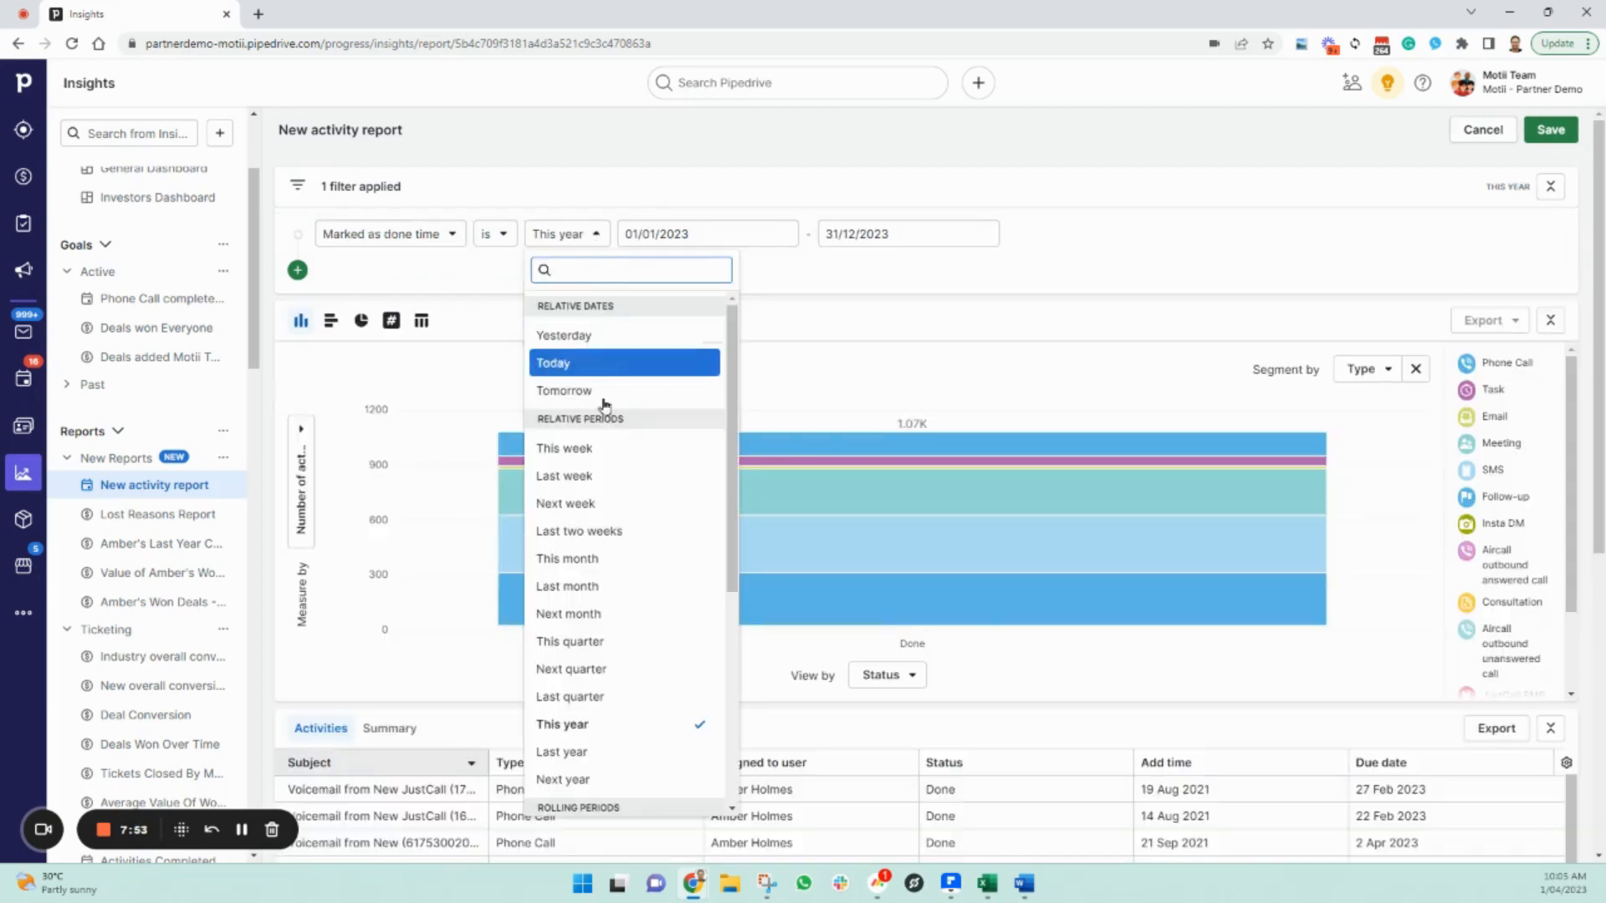
scroll(626, 543, down, 2)
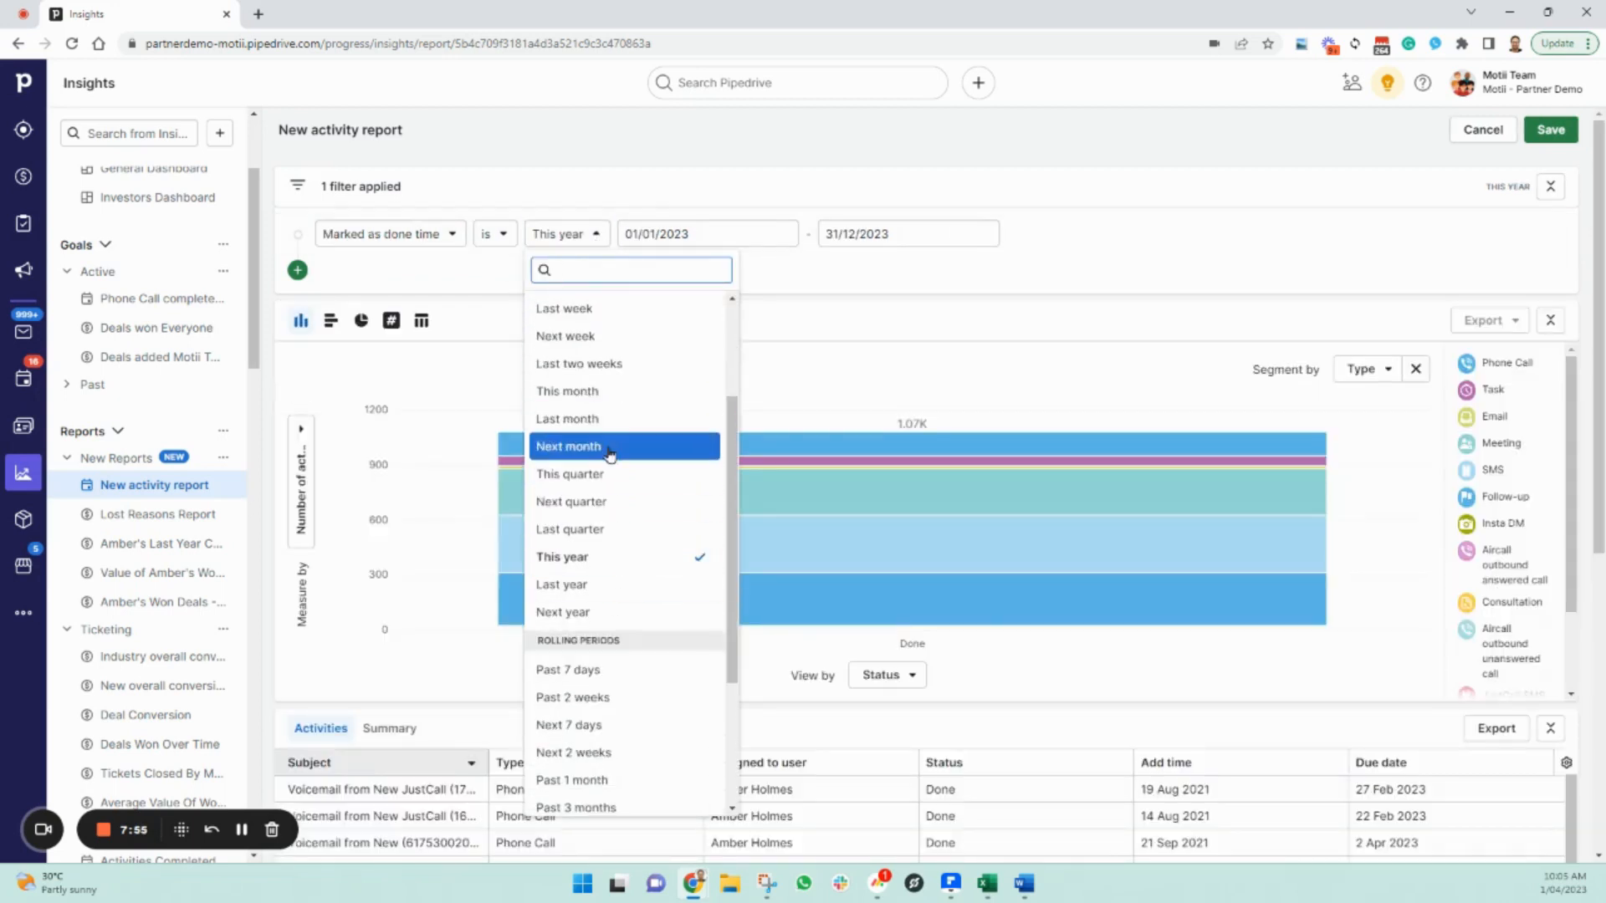
click(610, 419)
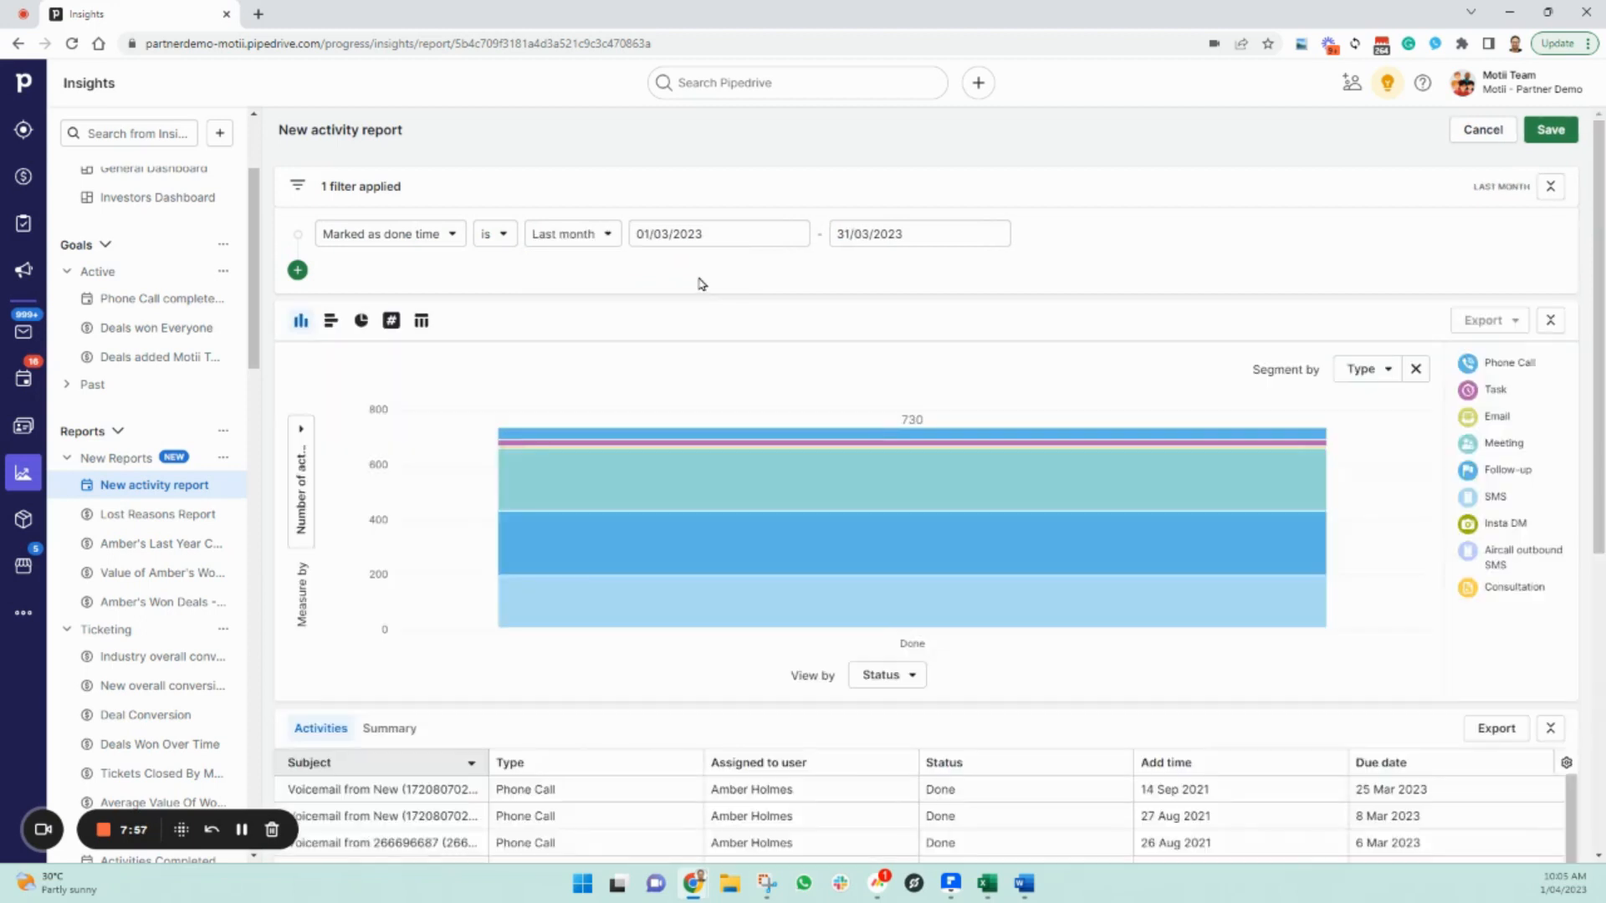
Step: Set the activity chart's View by field to Assigned to user
click(912, 682)
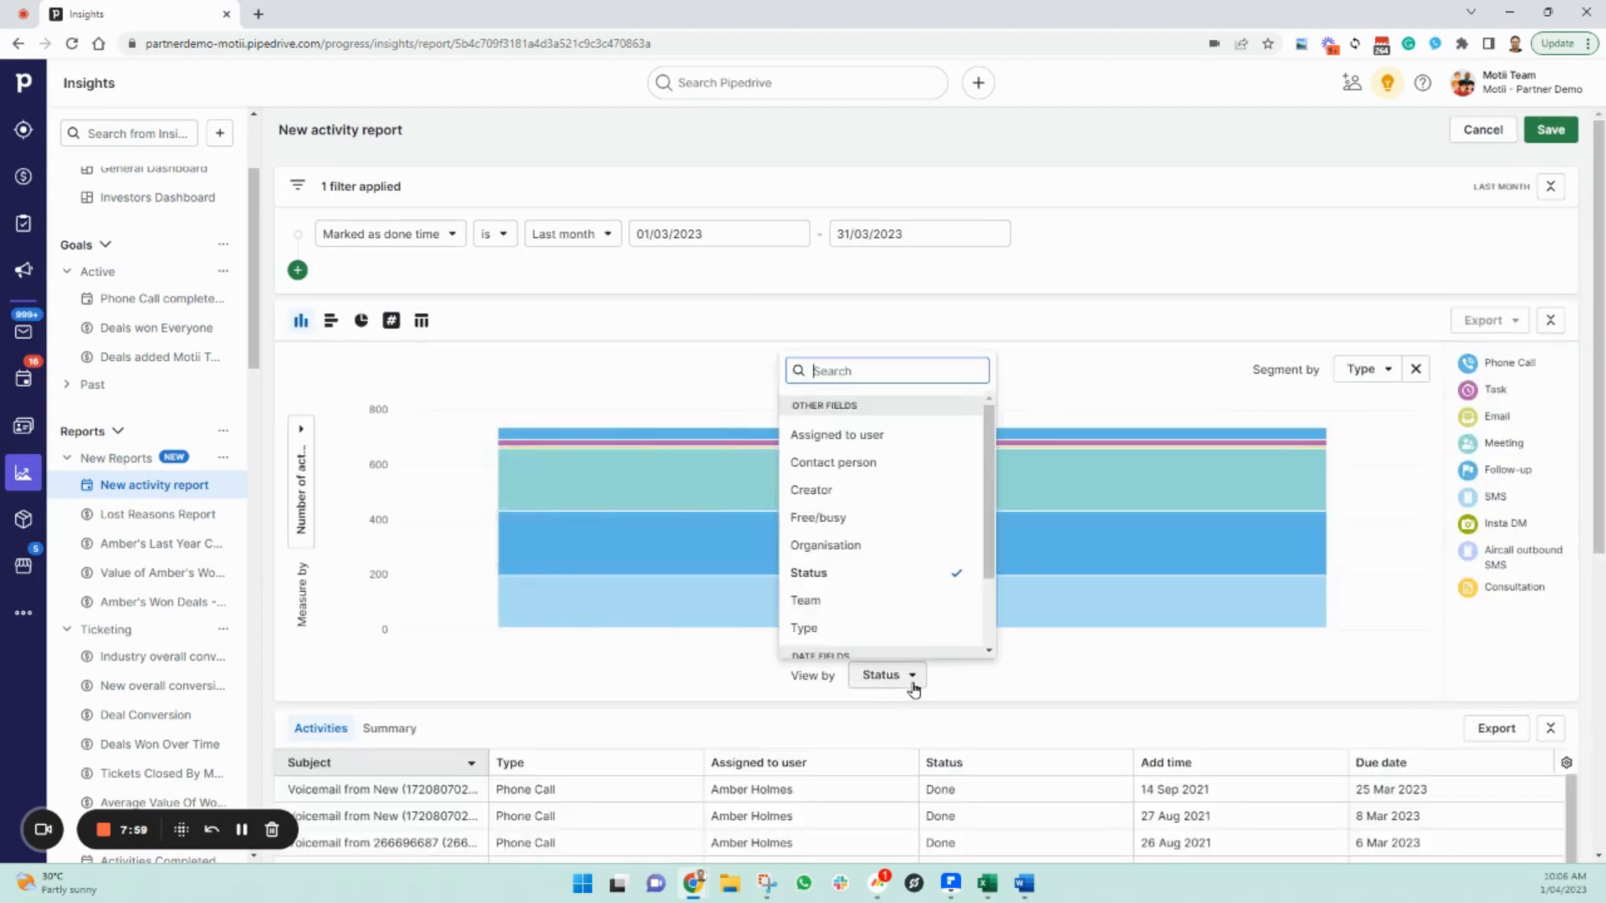
scroll(895, 552, down, 1)
scroll(893, 553, up, 2)
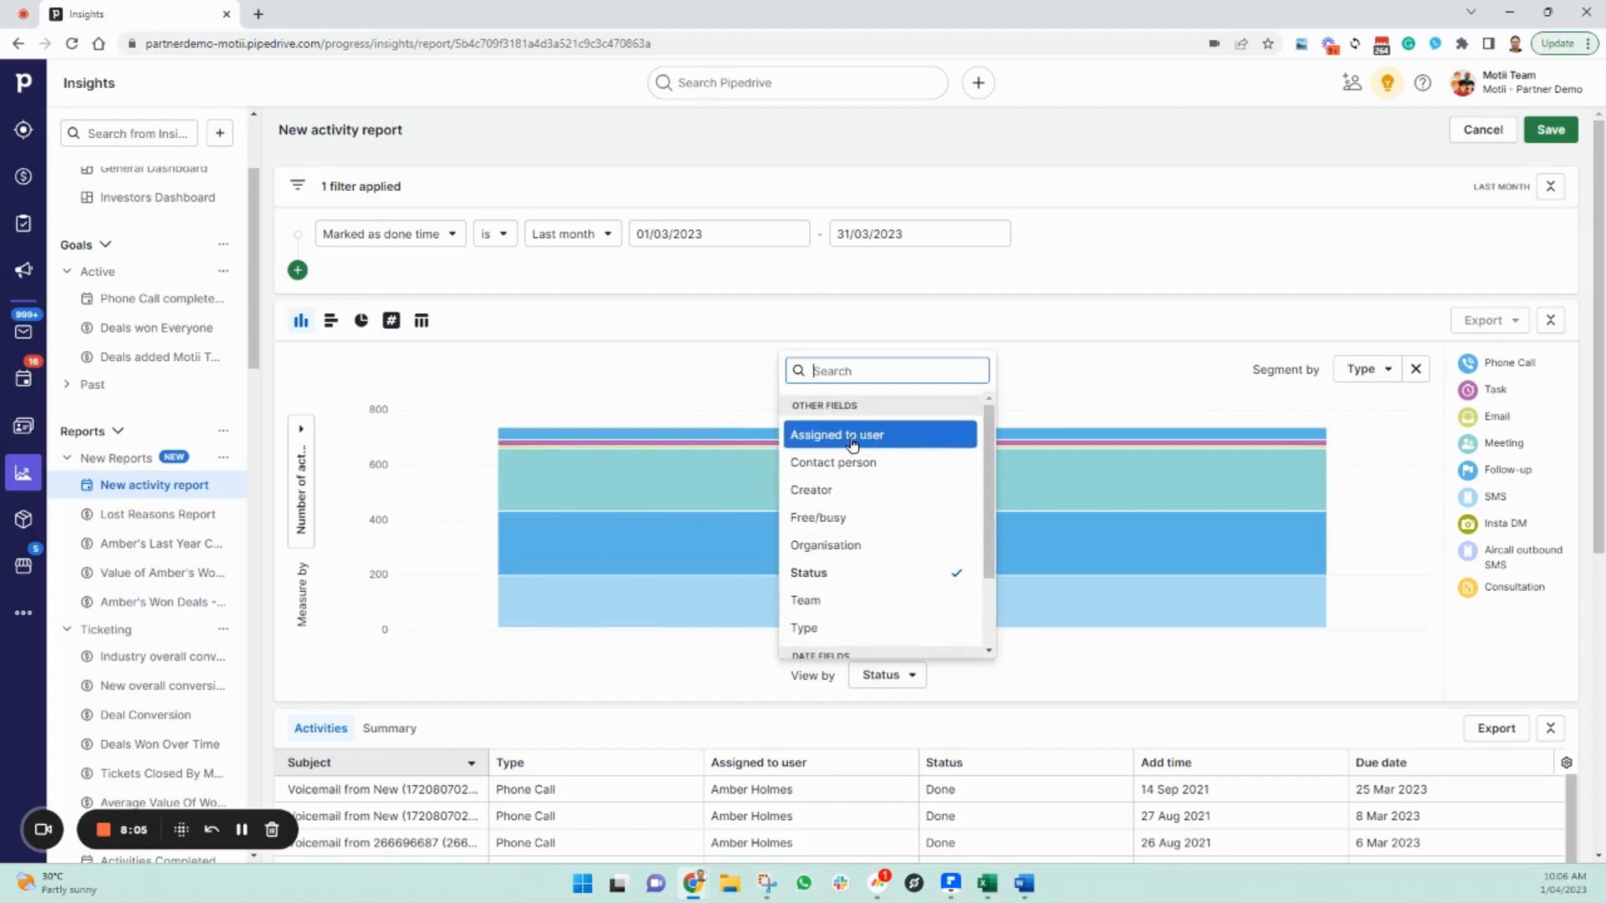
click(852, 443)
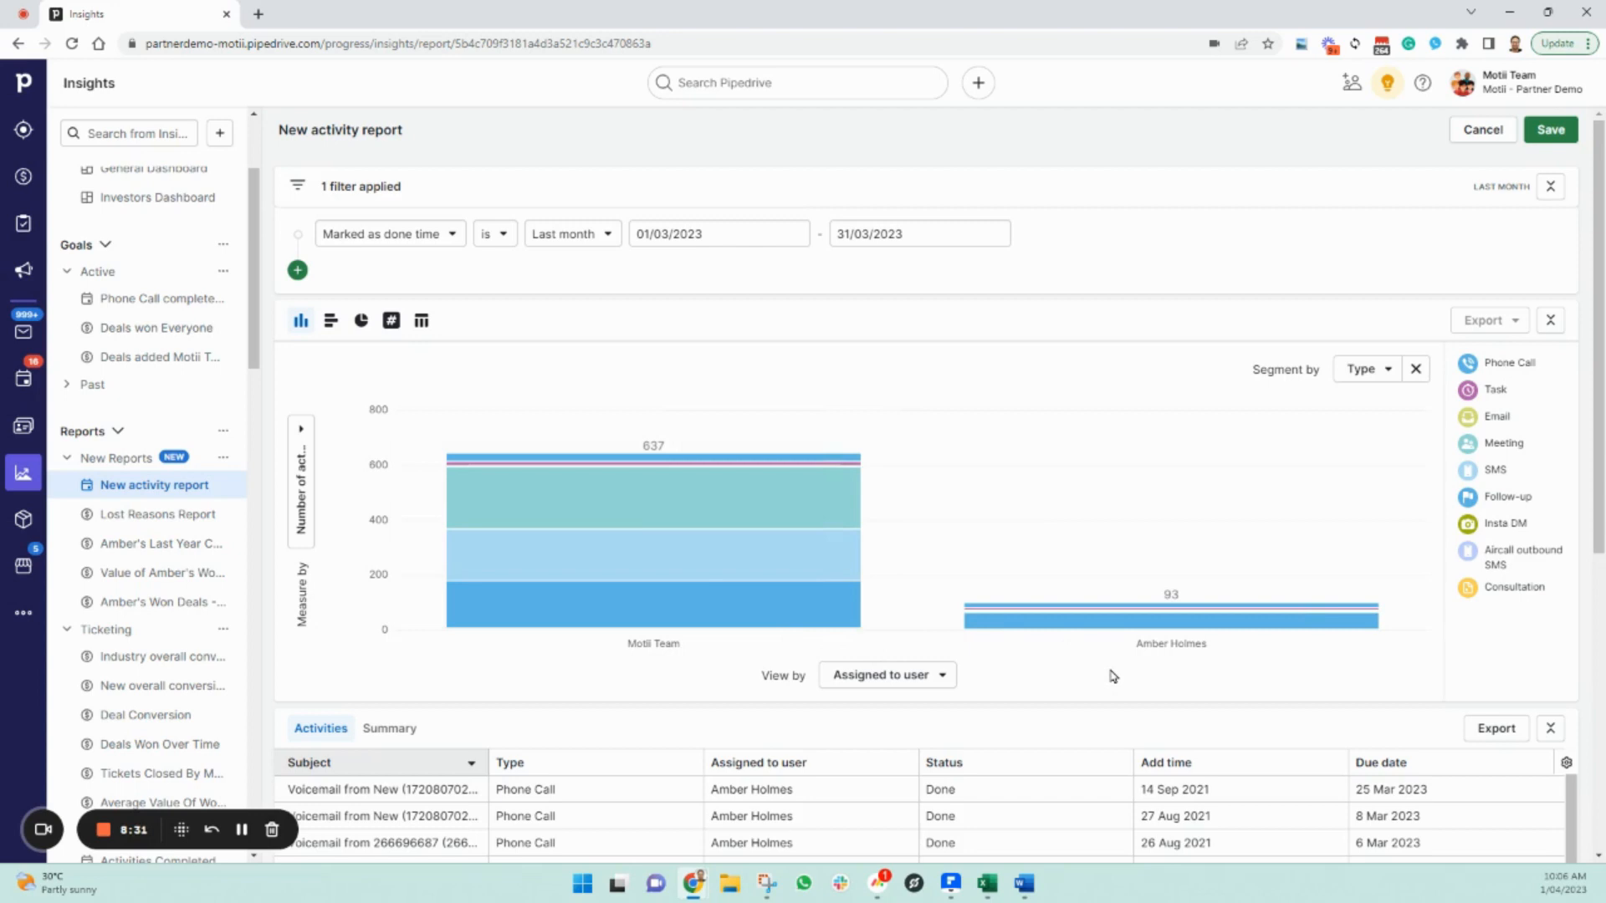
Step: Save the activity report as Activities Completed Last Month, replacing Forecast dashboard with New Dashboard as its destination
click(1556, 137)
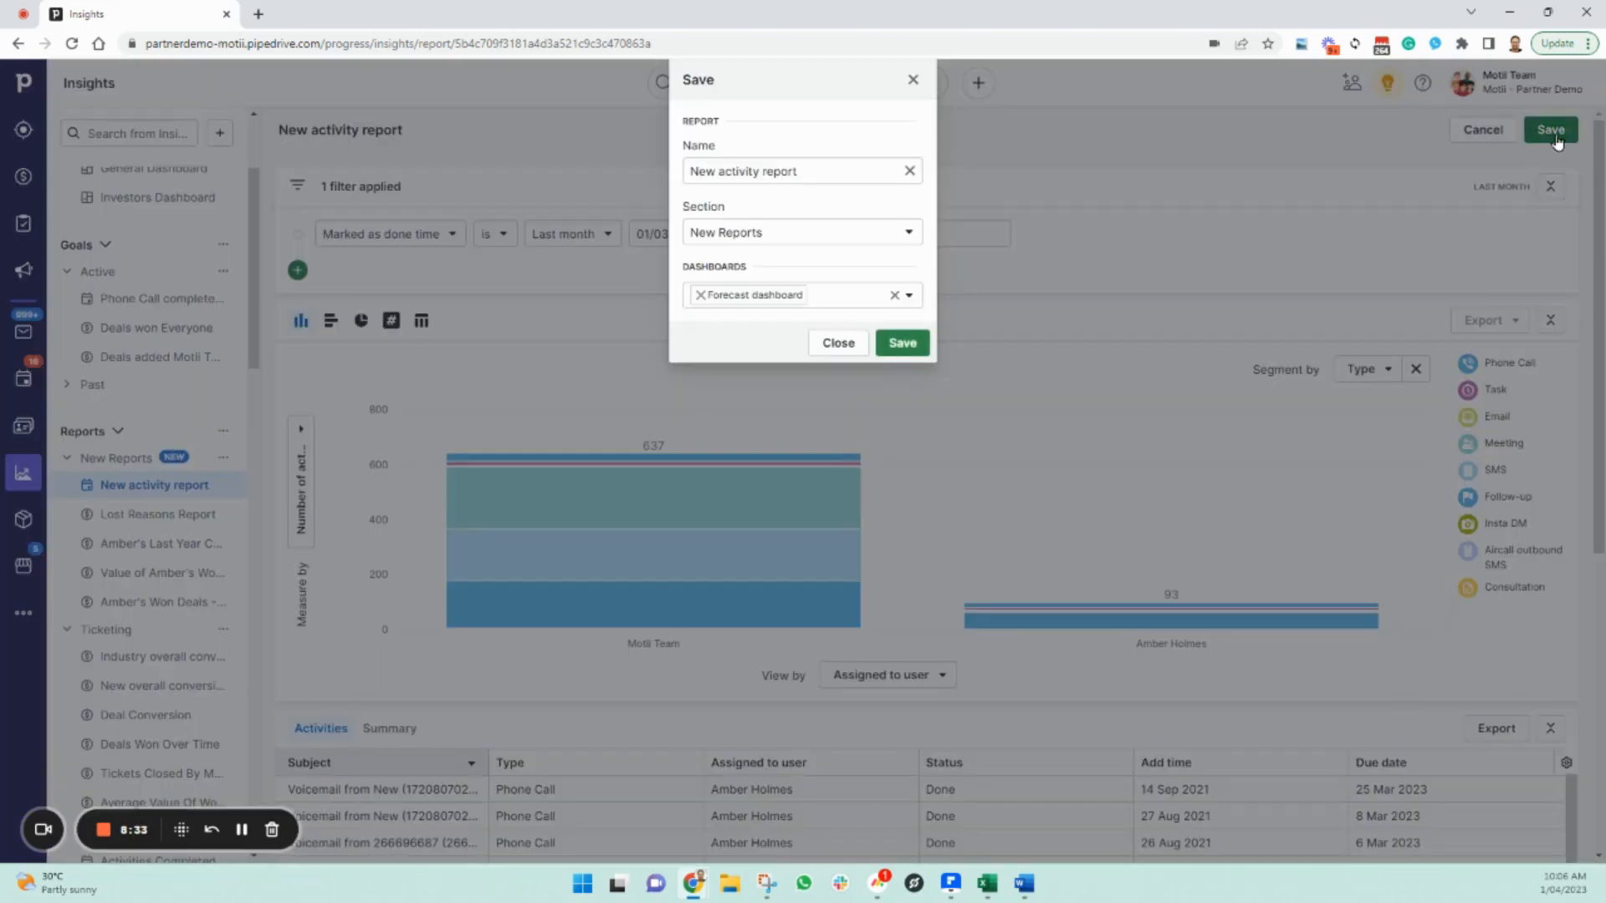
triple_click(812, 176)
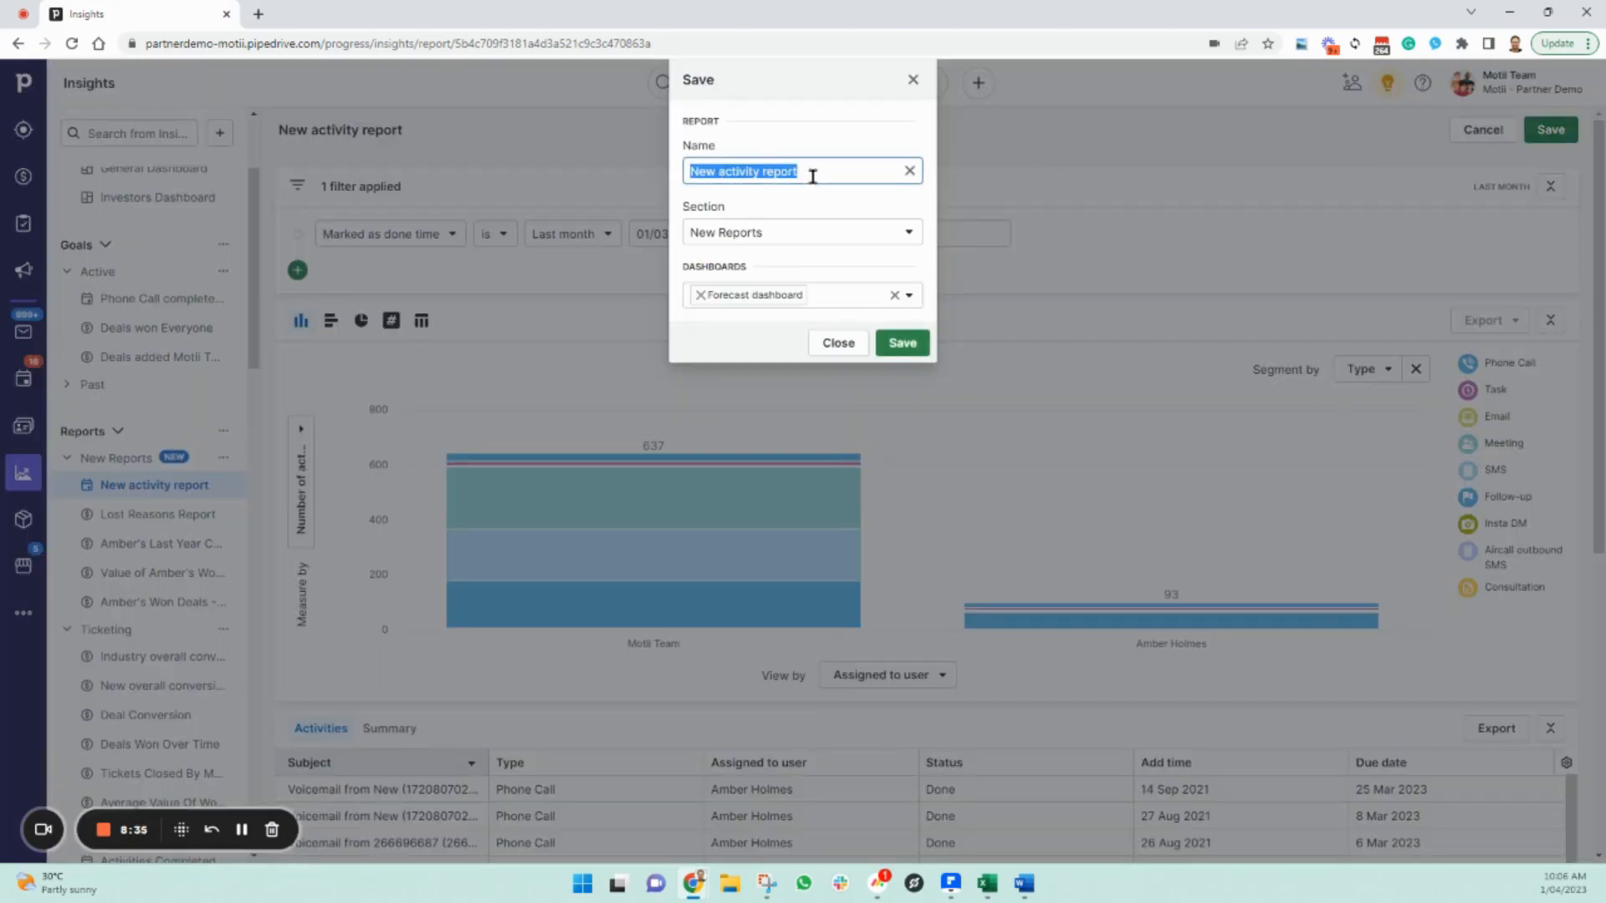
text(Ad)
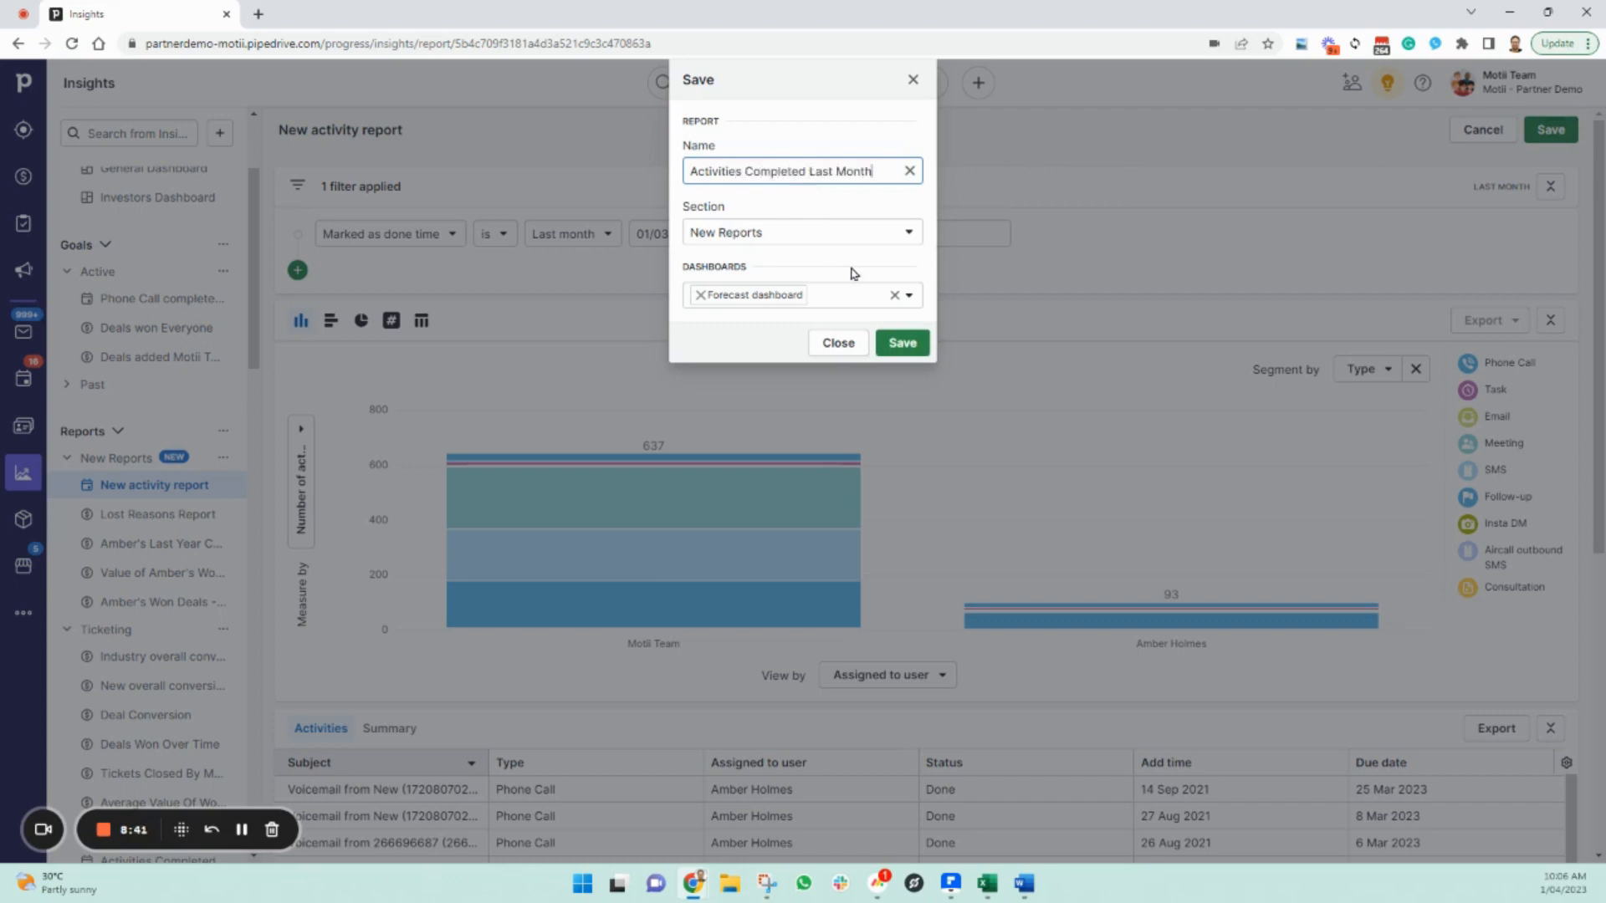
click(737, 296)
click(711, 296)
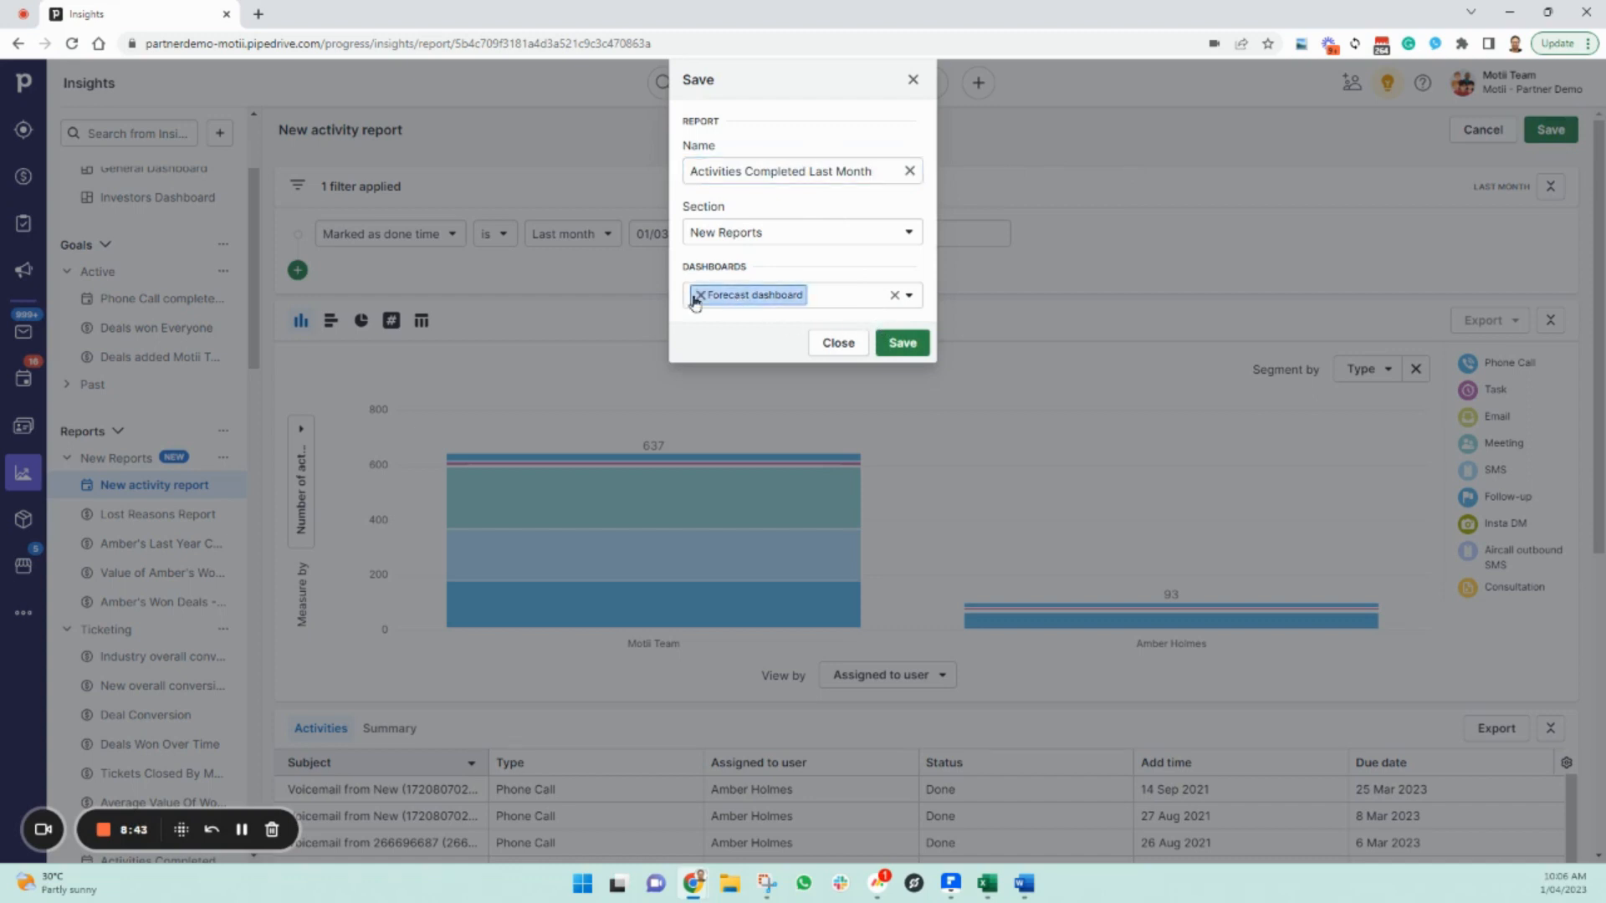
click(696, 296)
click(693, 296)
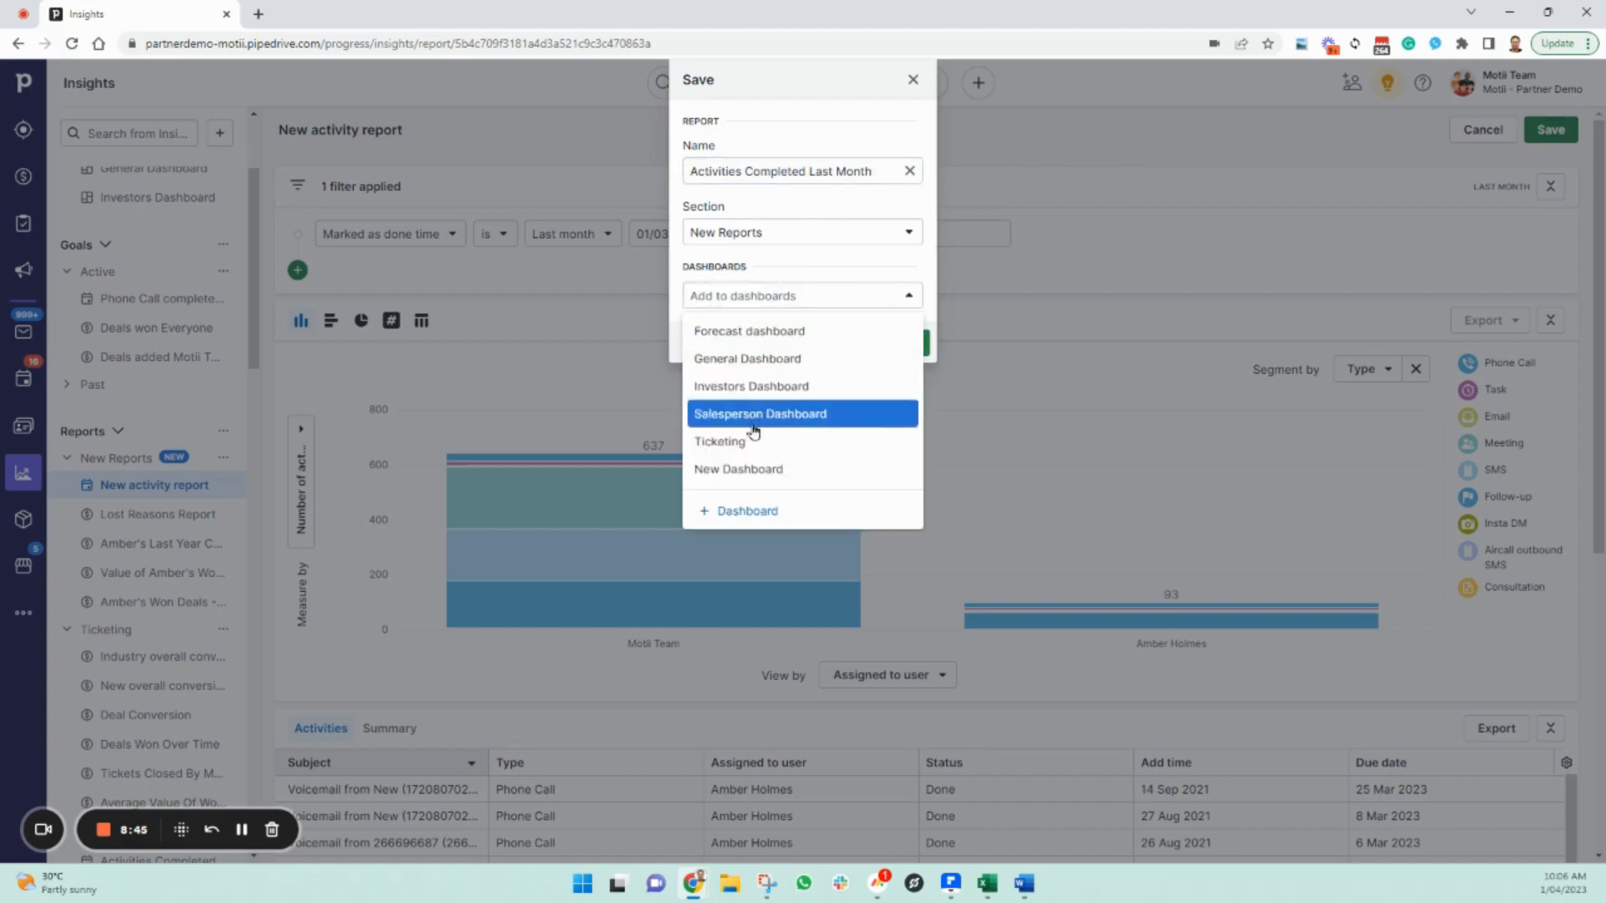
click(760, 469)
click(796, 201)
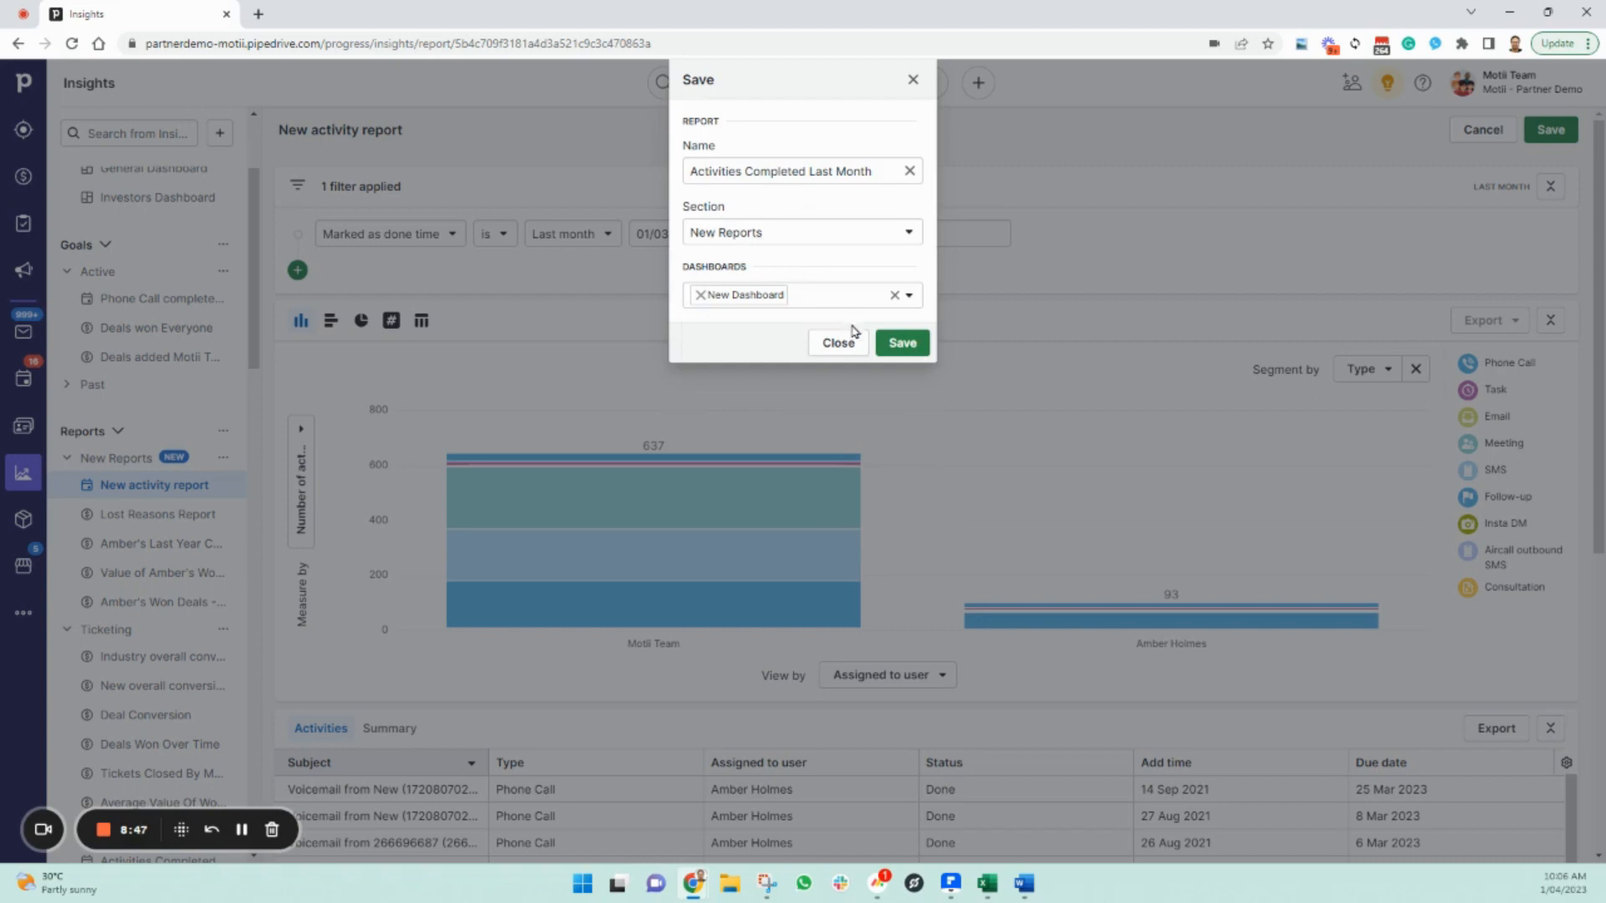
click(901, 342)
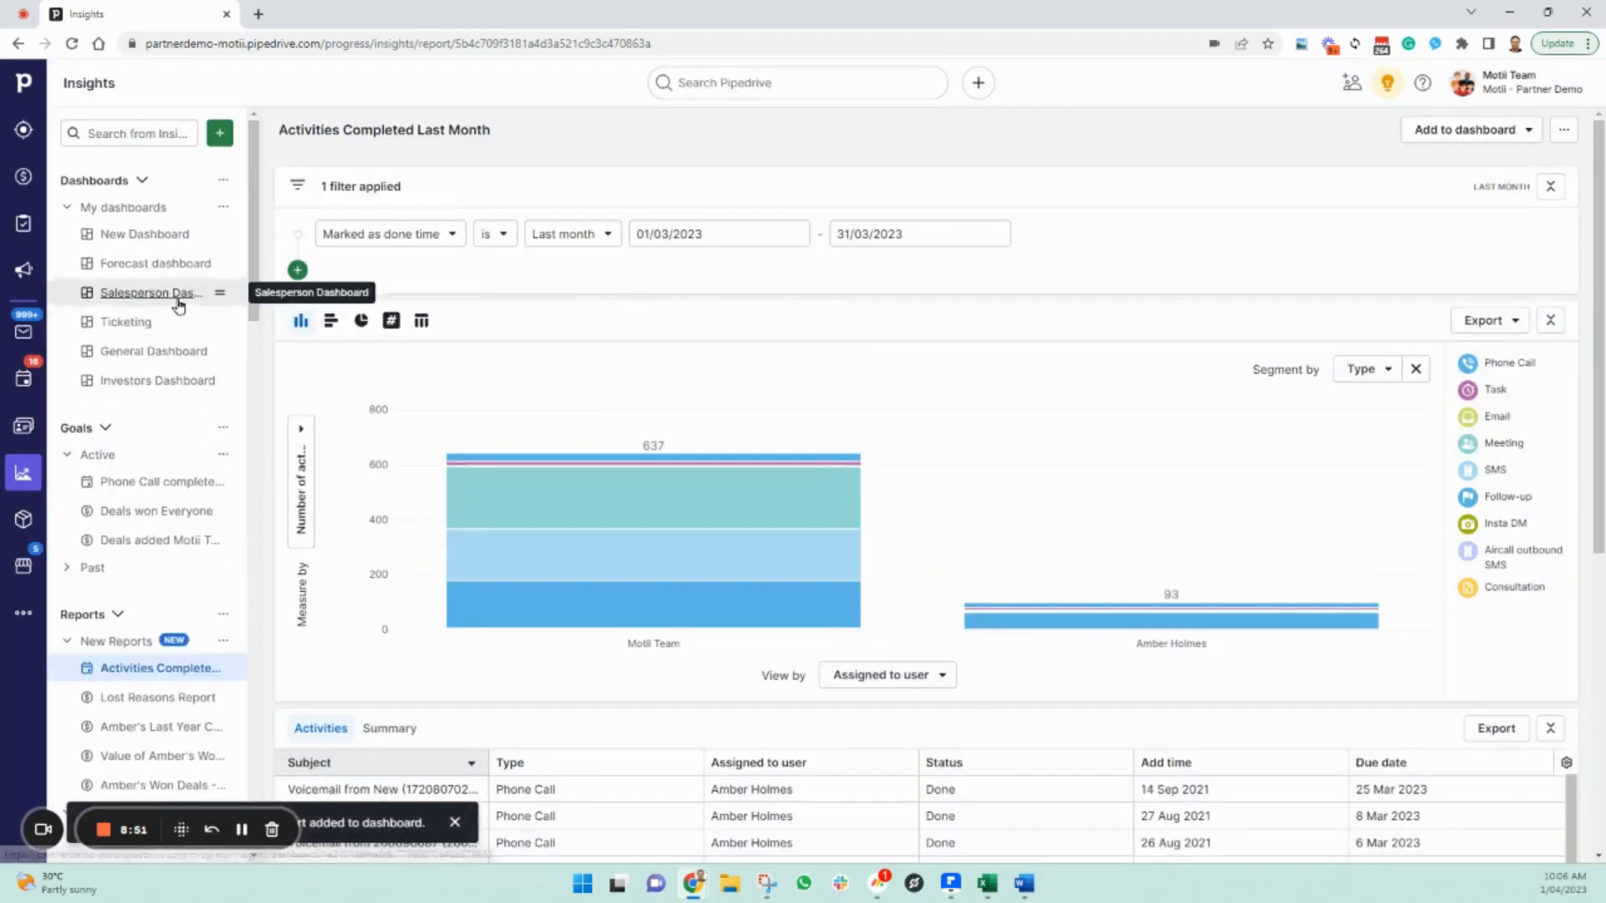
Step: On New Dashboard, move the Activities Completed Last Month report below the Lost Reasons Report
click(126, 238)
drag(898, 197, 1551, 405)
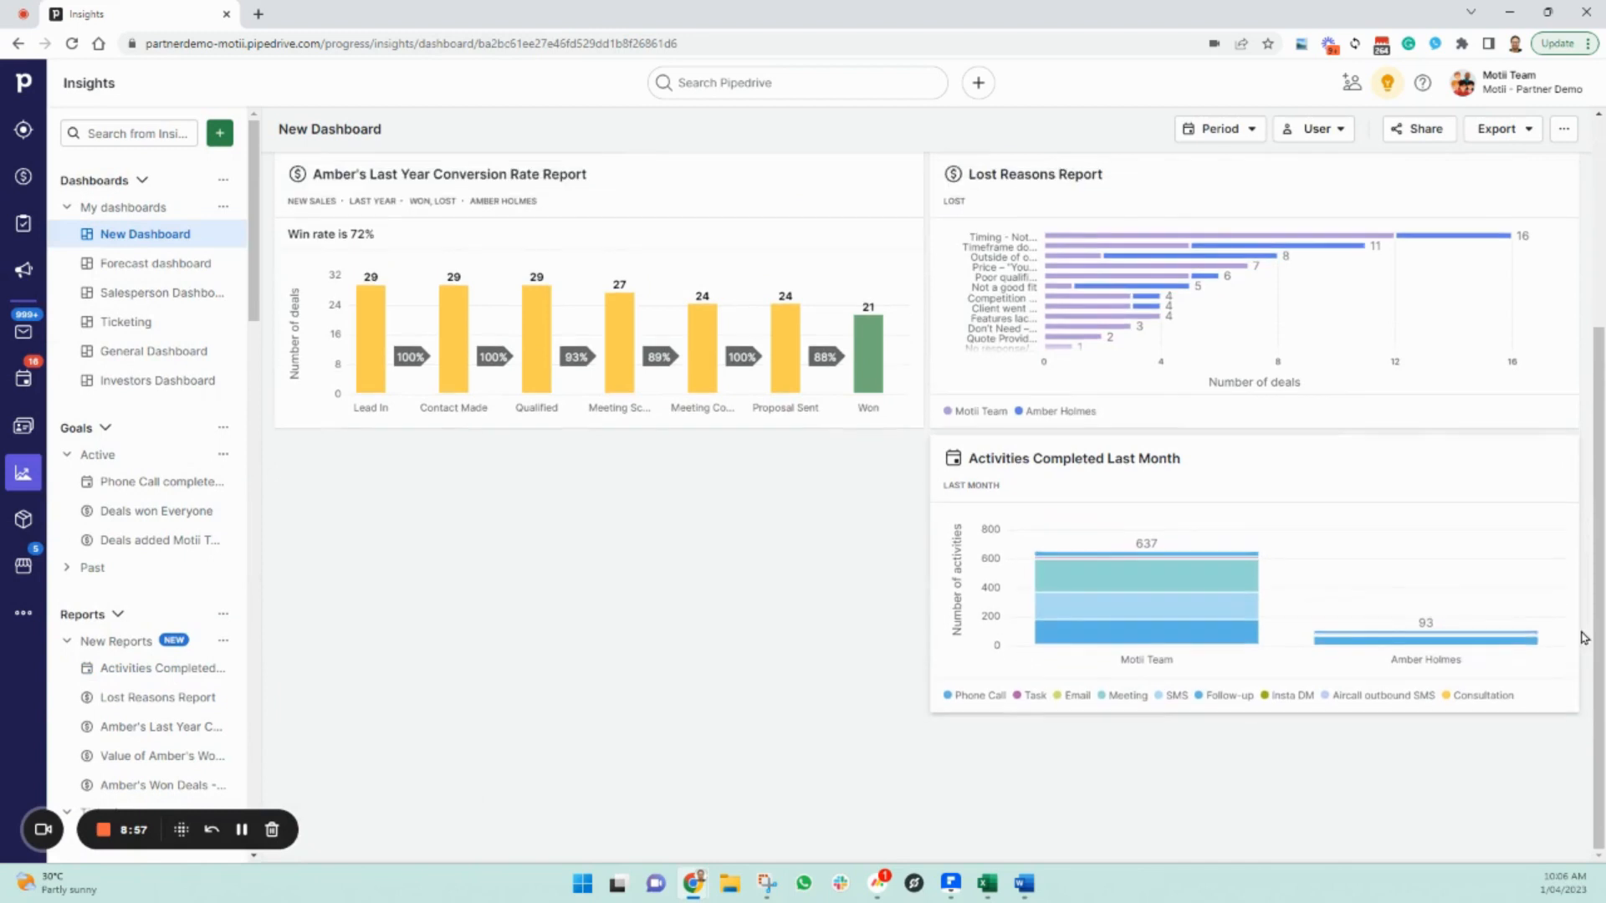
Step: Create an Activity report of the Emails performance type and set its Sent/received time filter to Last month
click(220, 133)
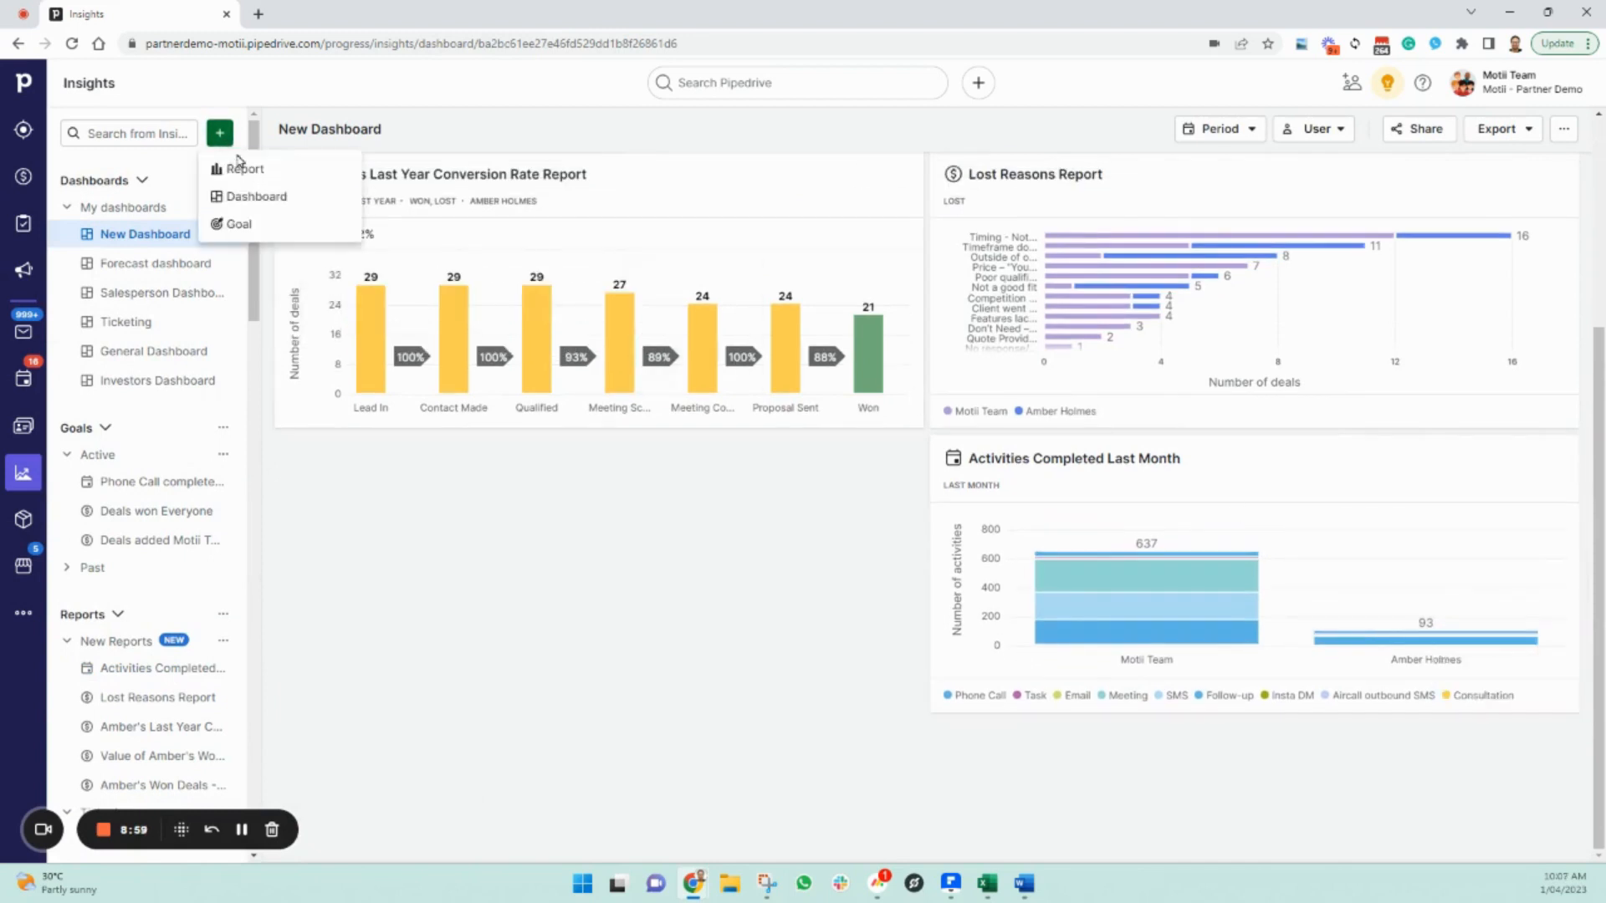
click(243, 167)
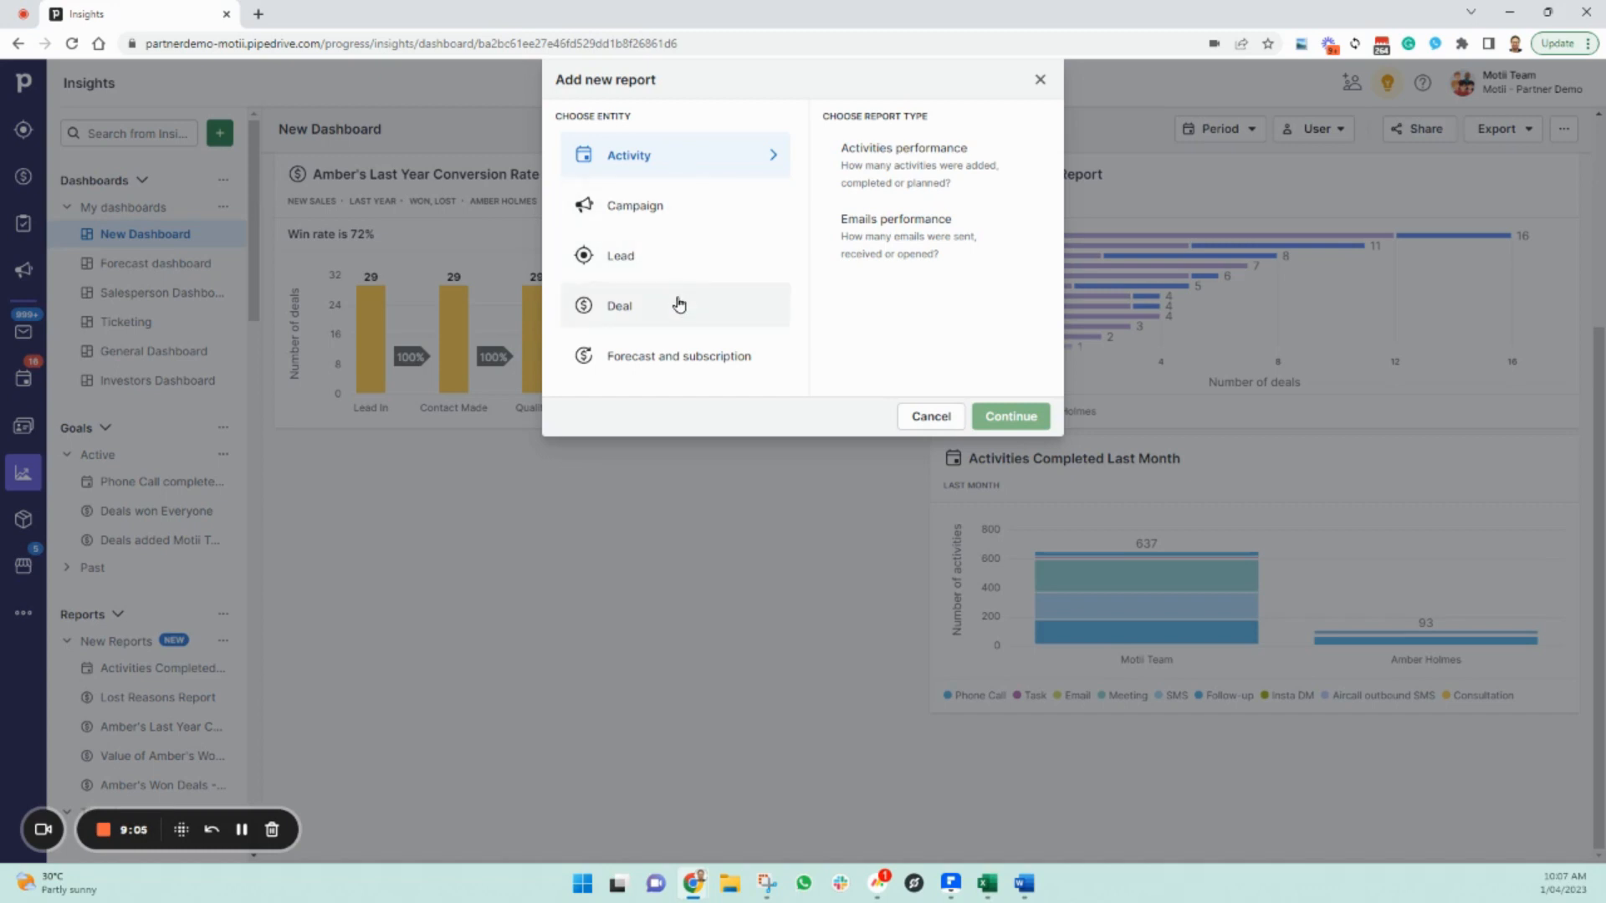
click(866, 251)
click(1023, 418)
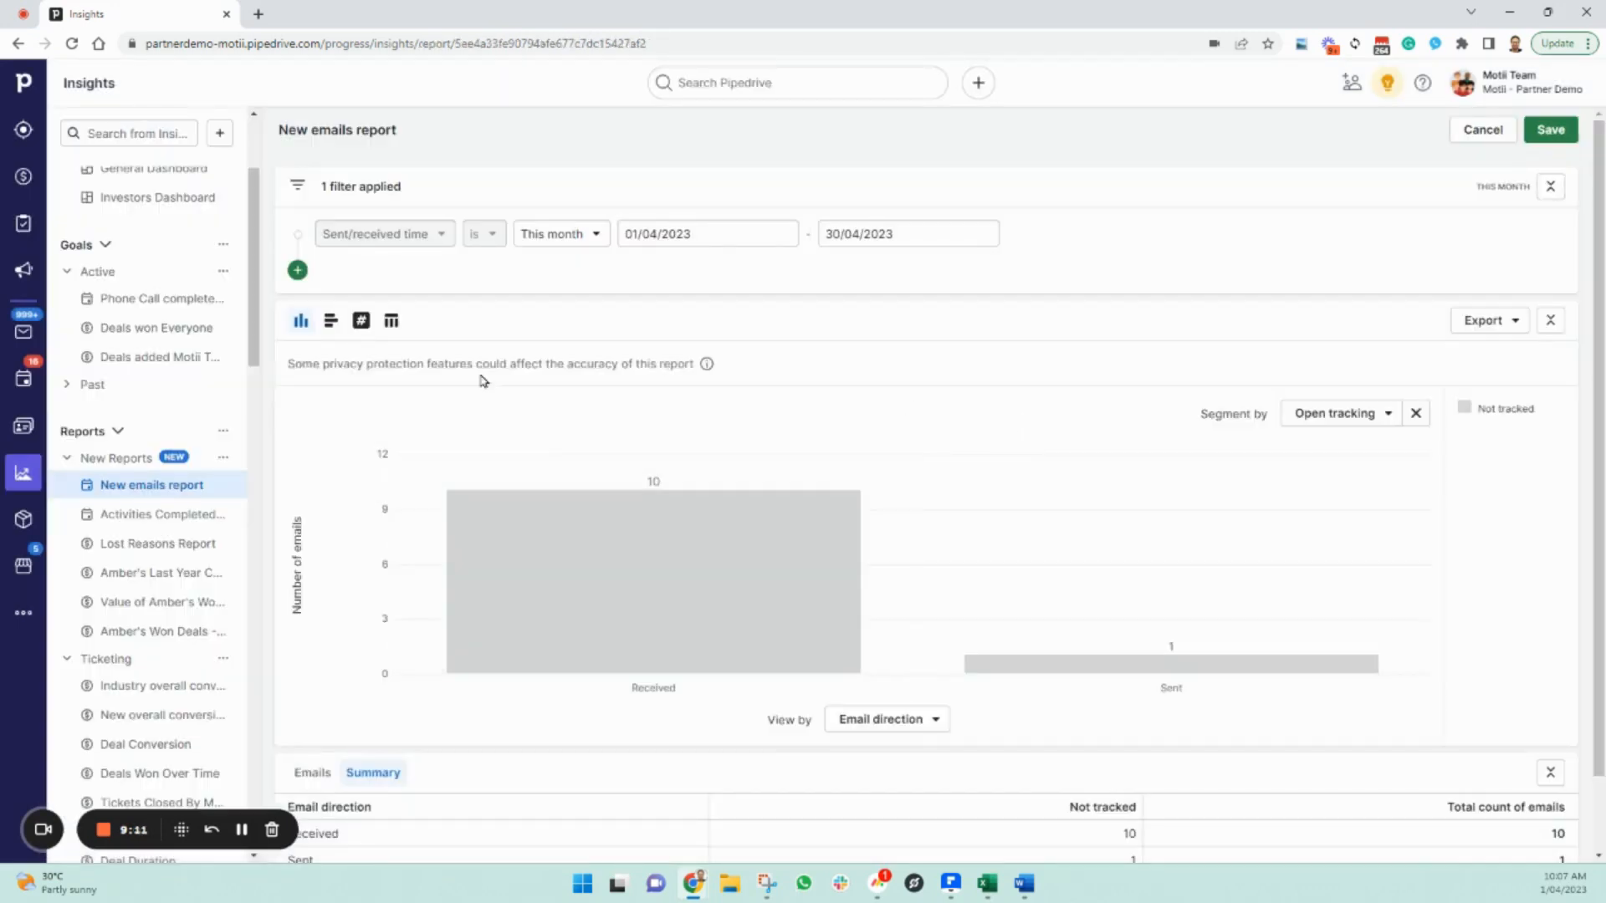
click(598, 238)
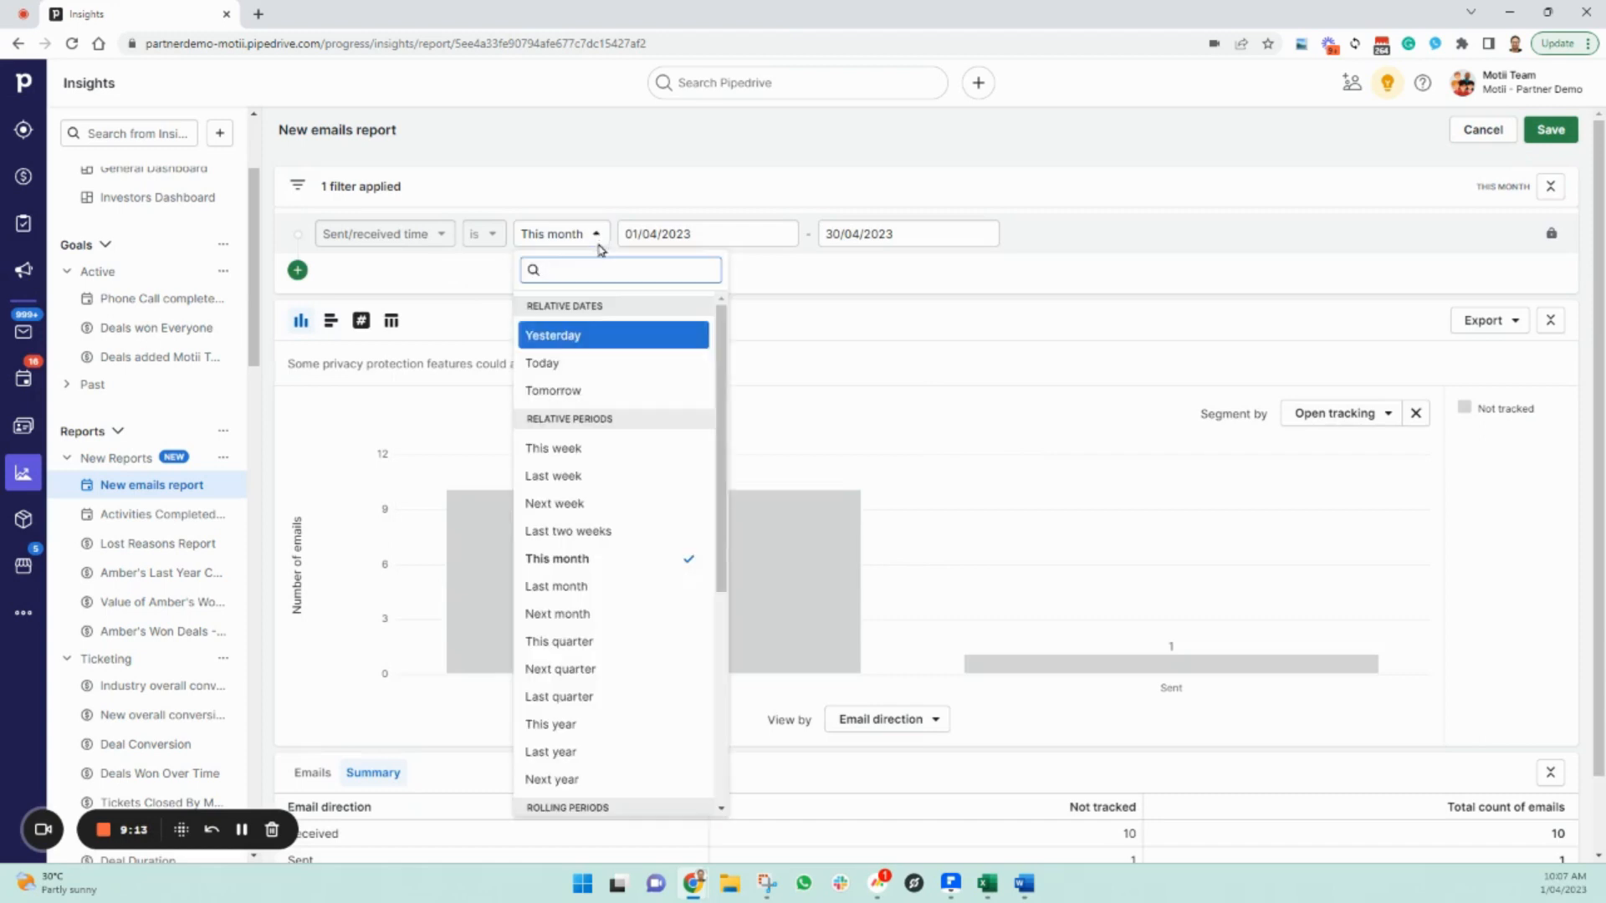
click(623, 587)
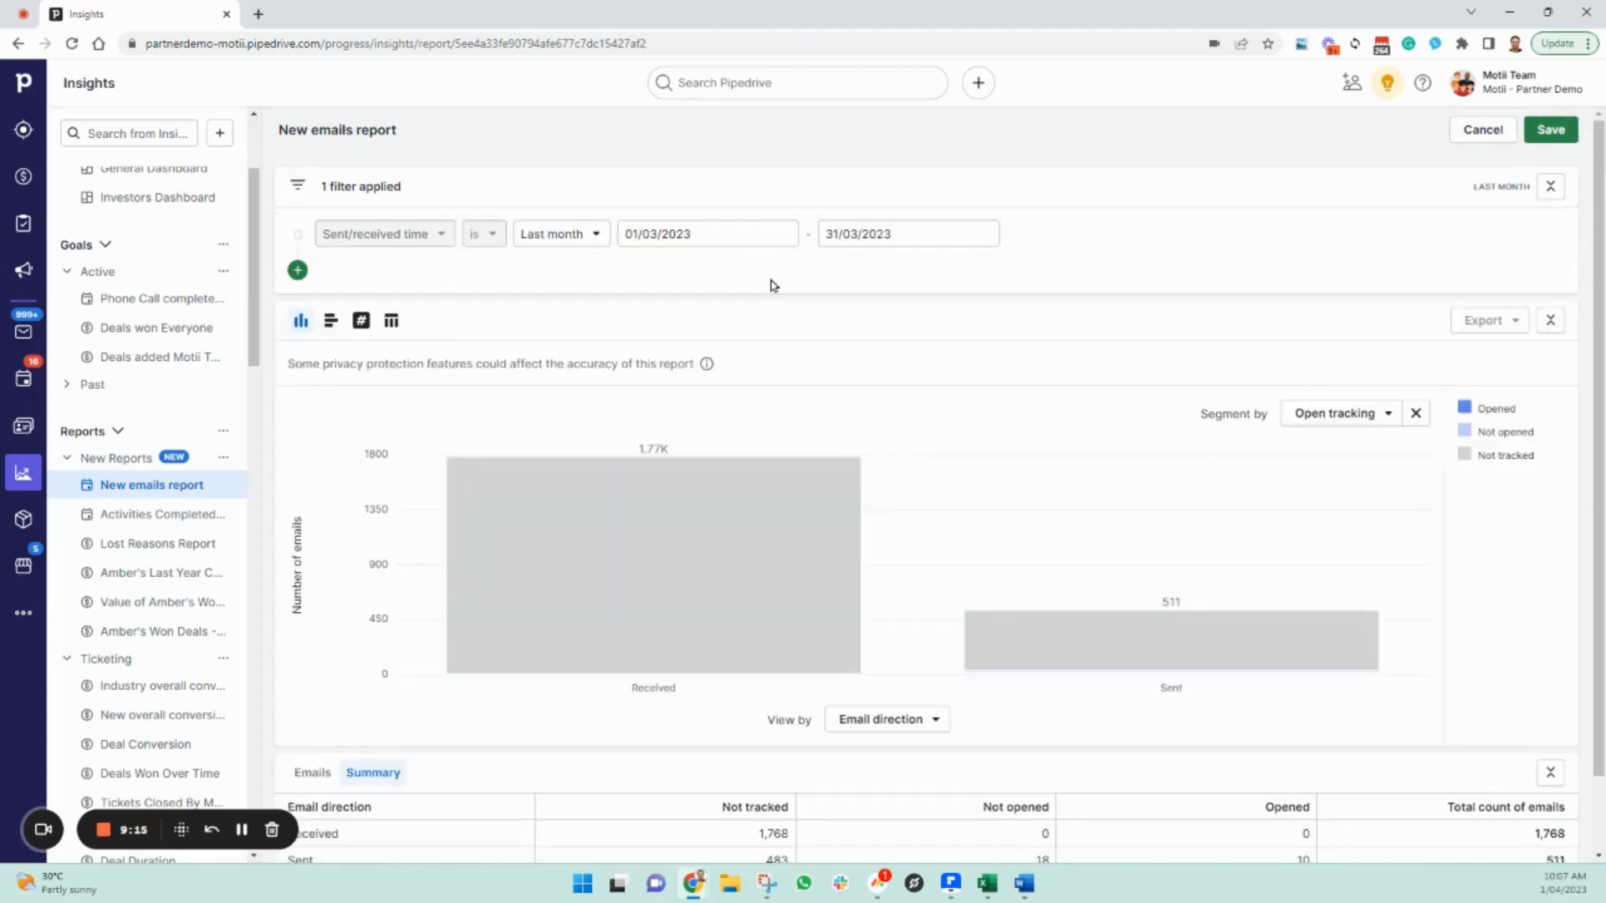
Step: Try User as the emails chart's View by field and switch it back to Email direction
click(934, 721)
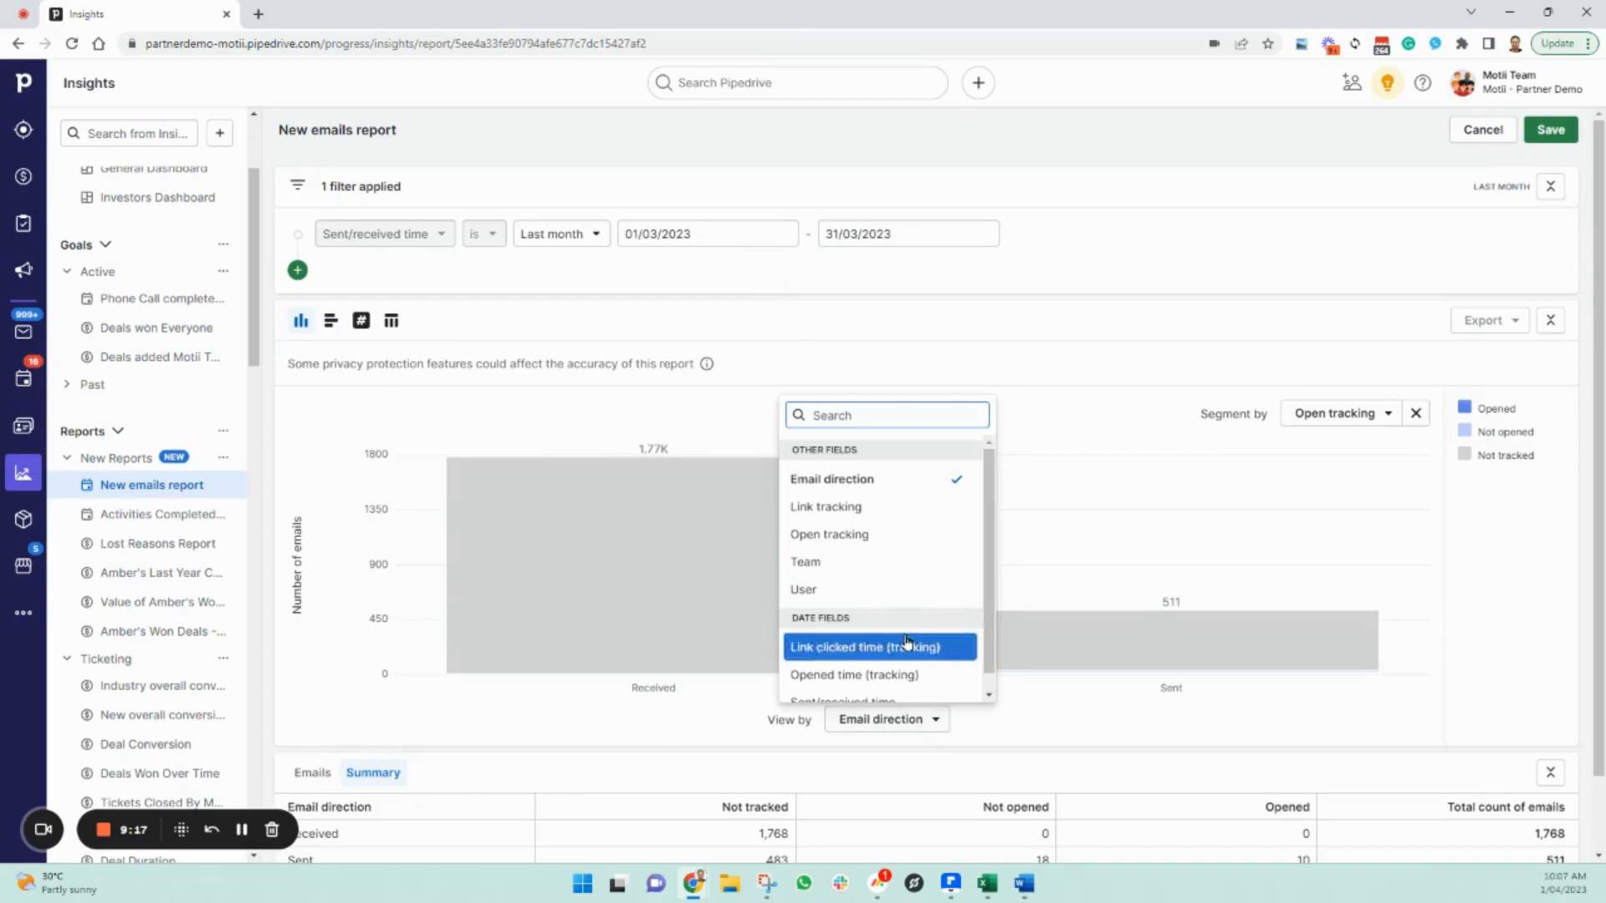
scroll(897, 580, down, 1)
click(879, 574)
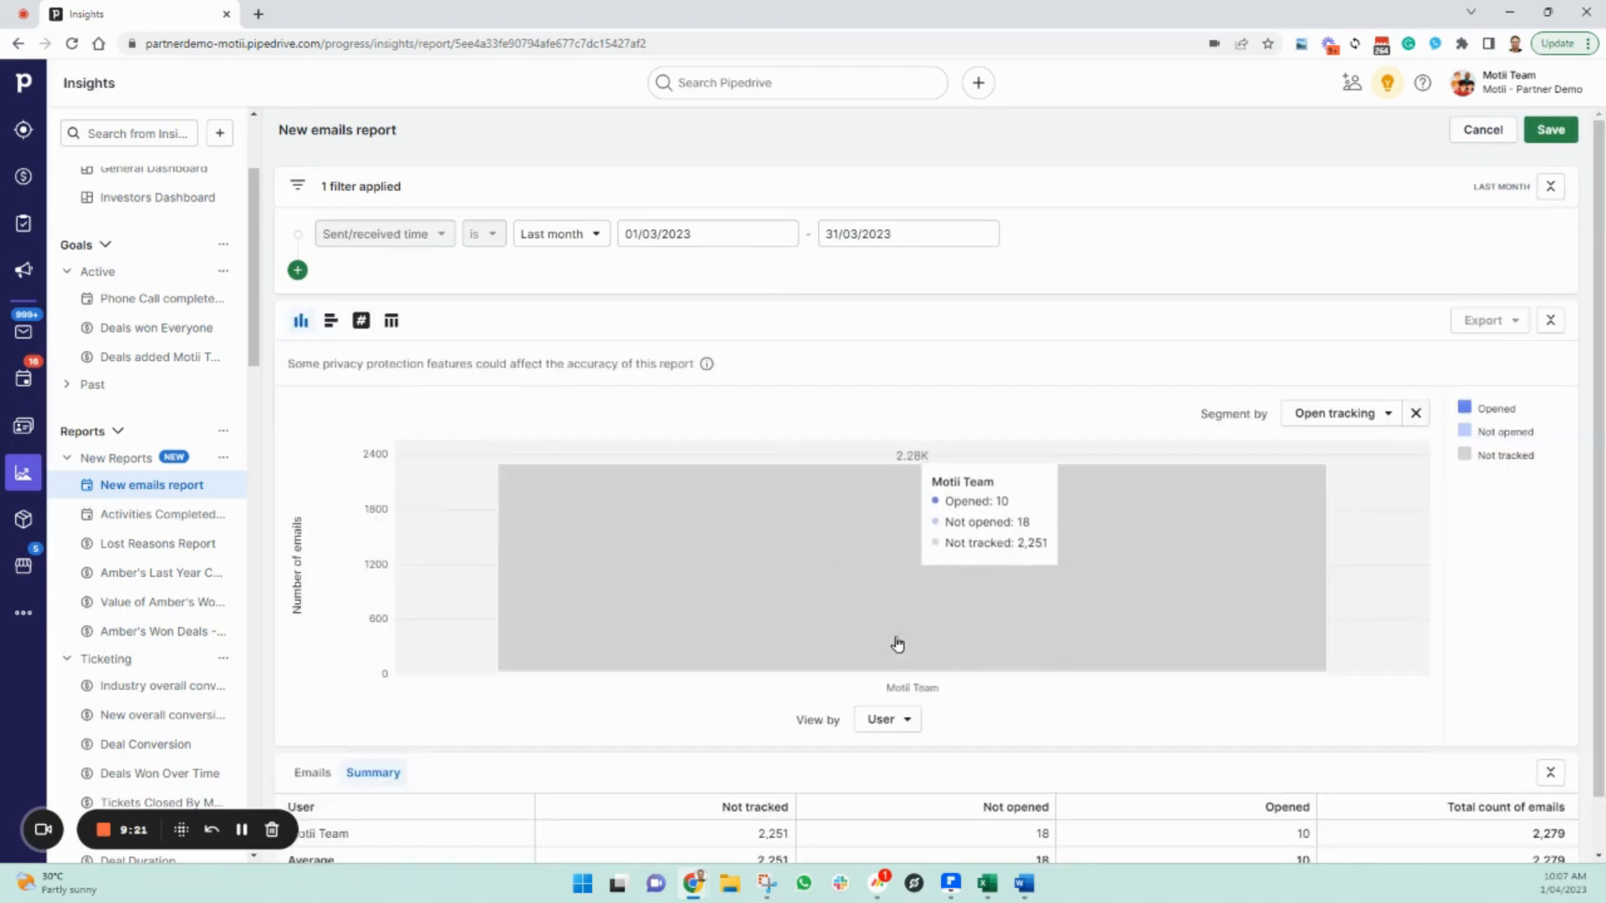
click(907, 719)
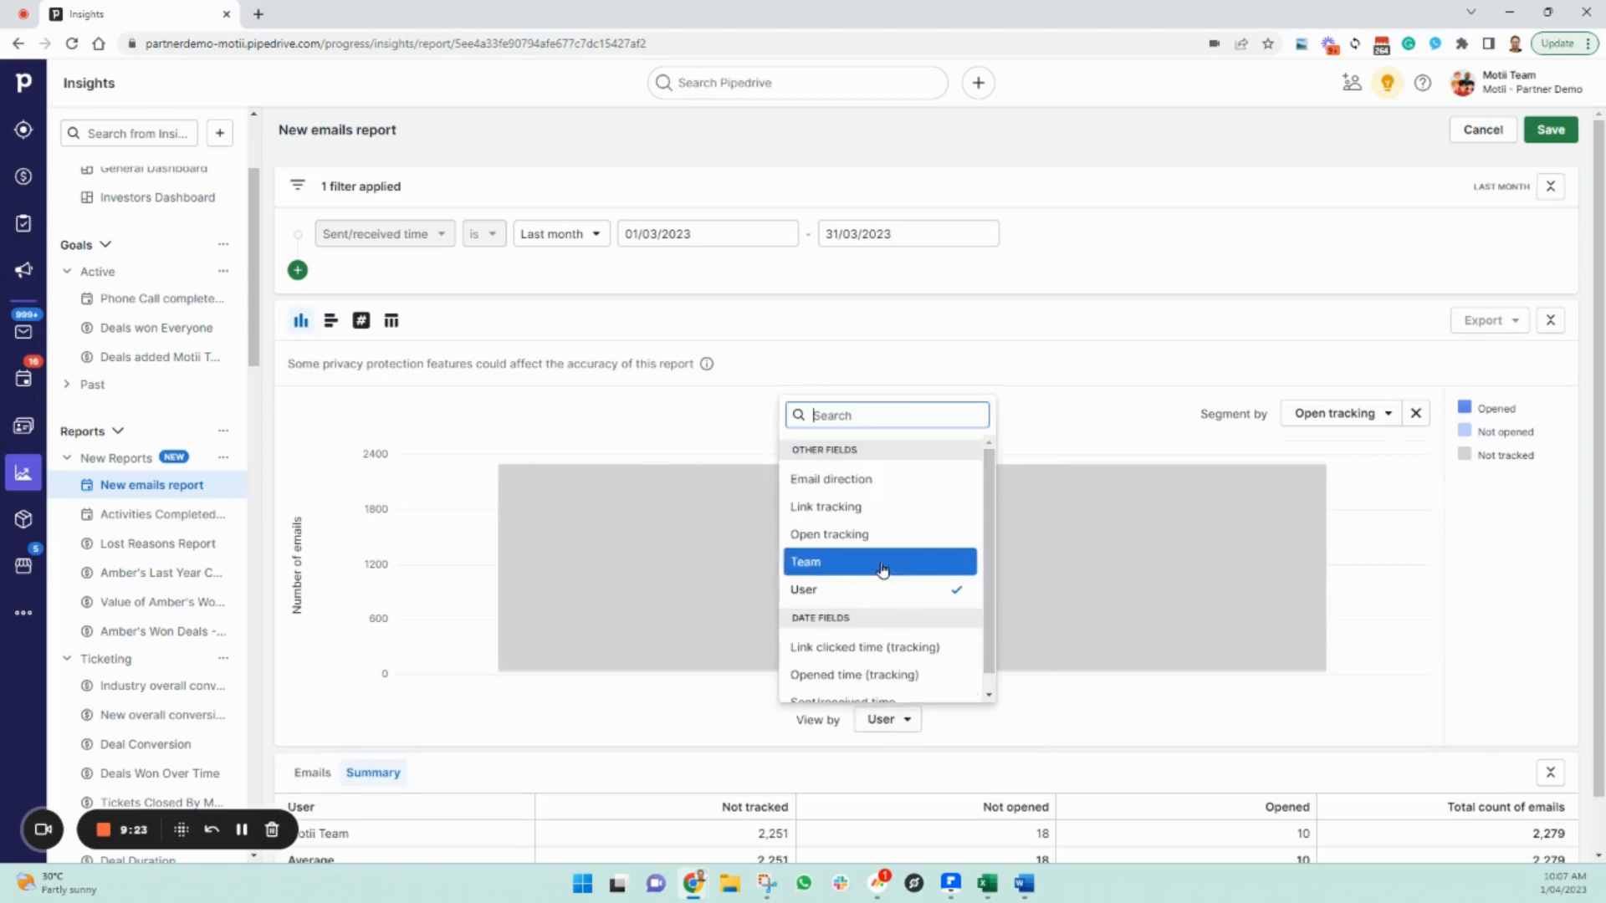
click(875, 491)
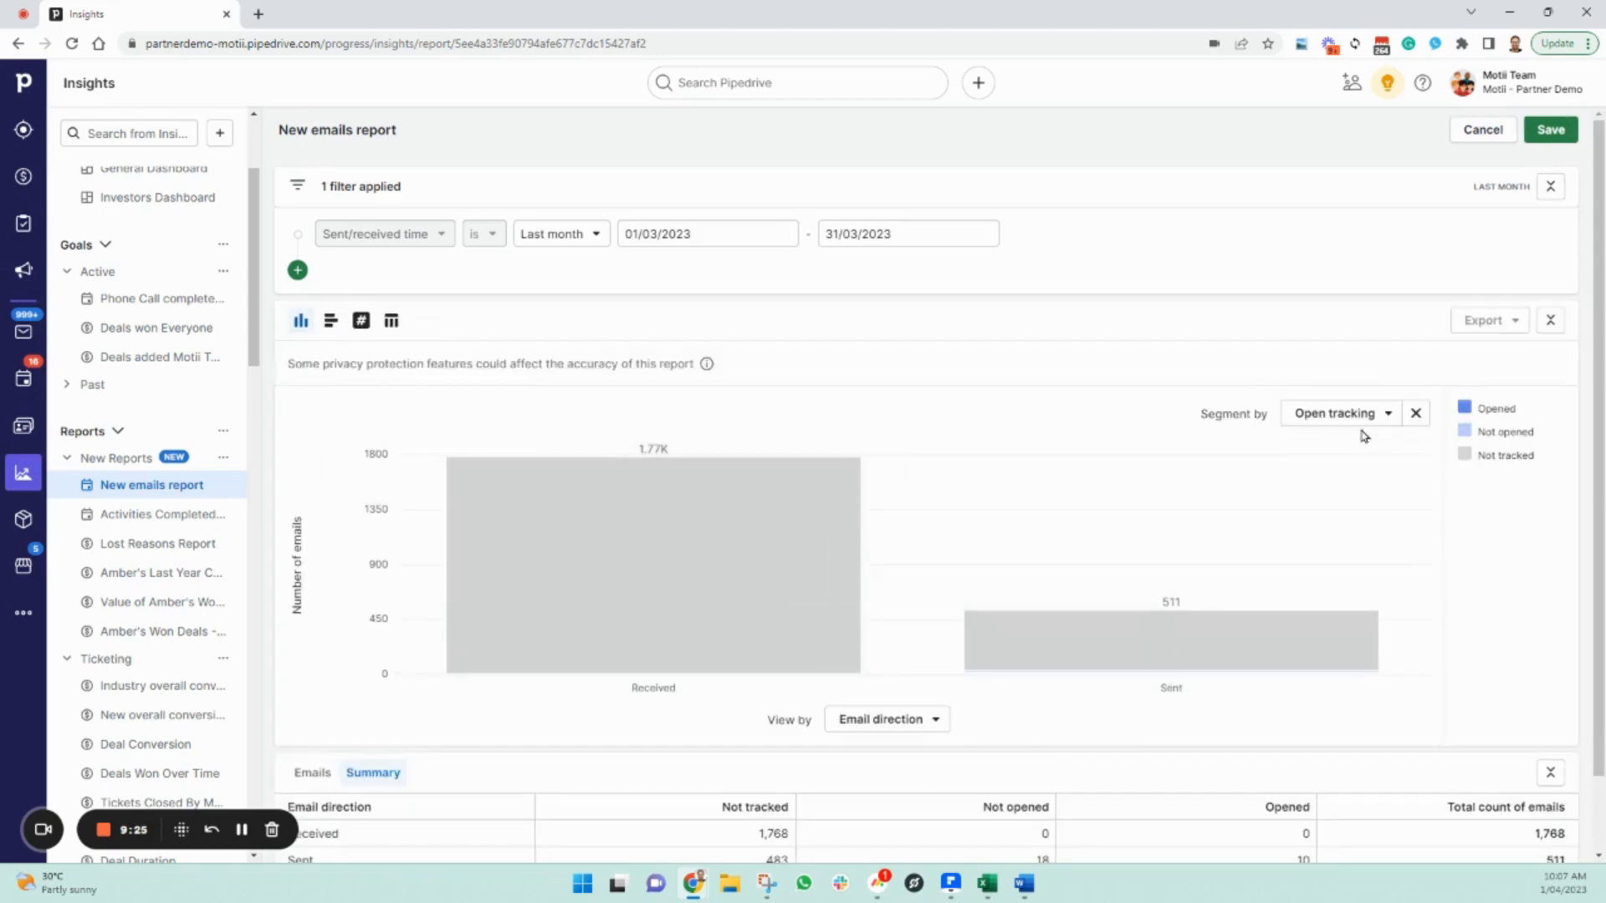
Step: Set the emails chart's Segment by field to User
click(1387, 413)
click(1304, 602)
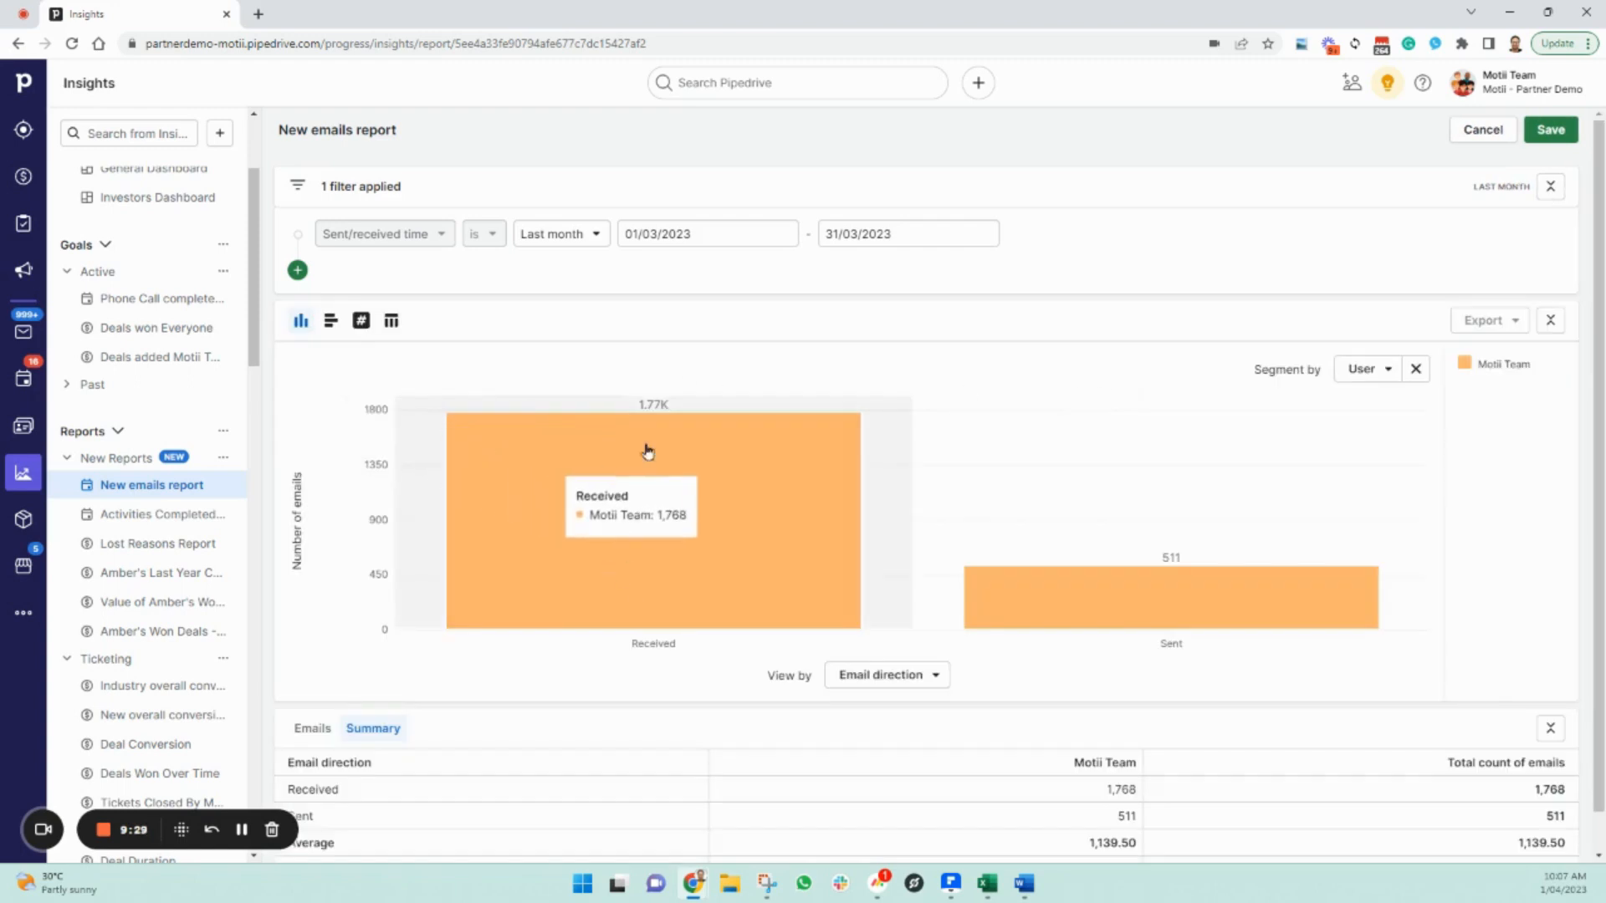
mouse_move(1223, 595)
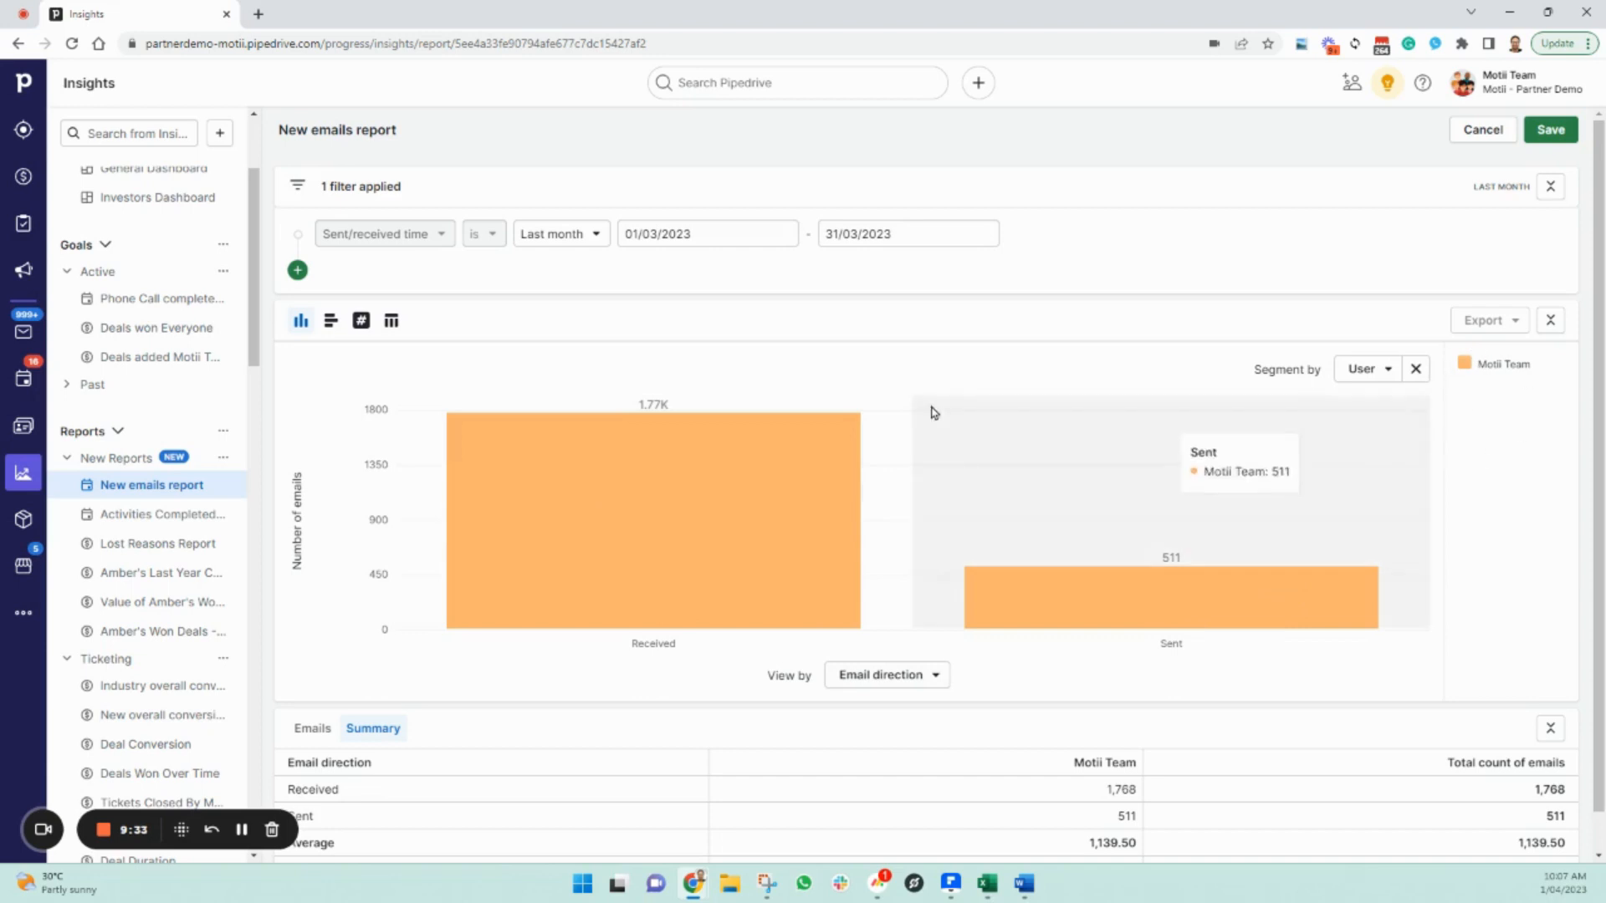
Step: Save the emails report as Emails Sent and received Last Month on New Dashboard instead of Forecast dashboard, and open New Dashboard
click(1549, 148)
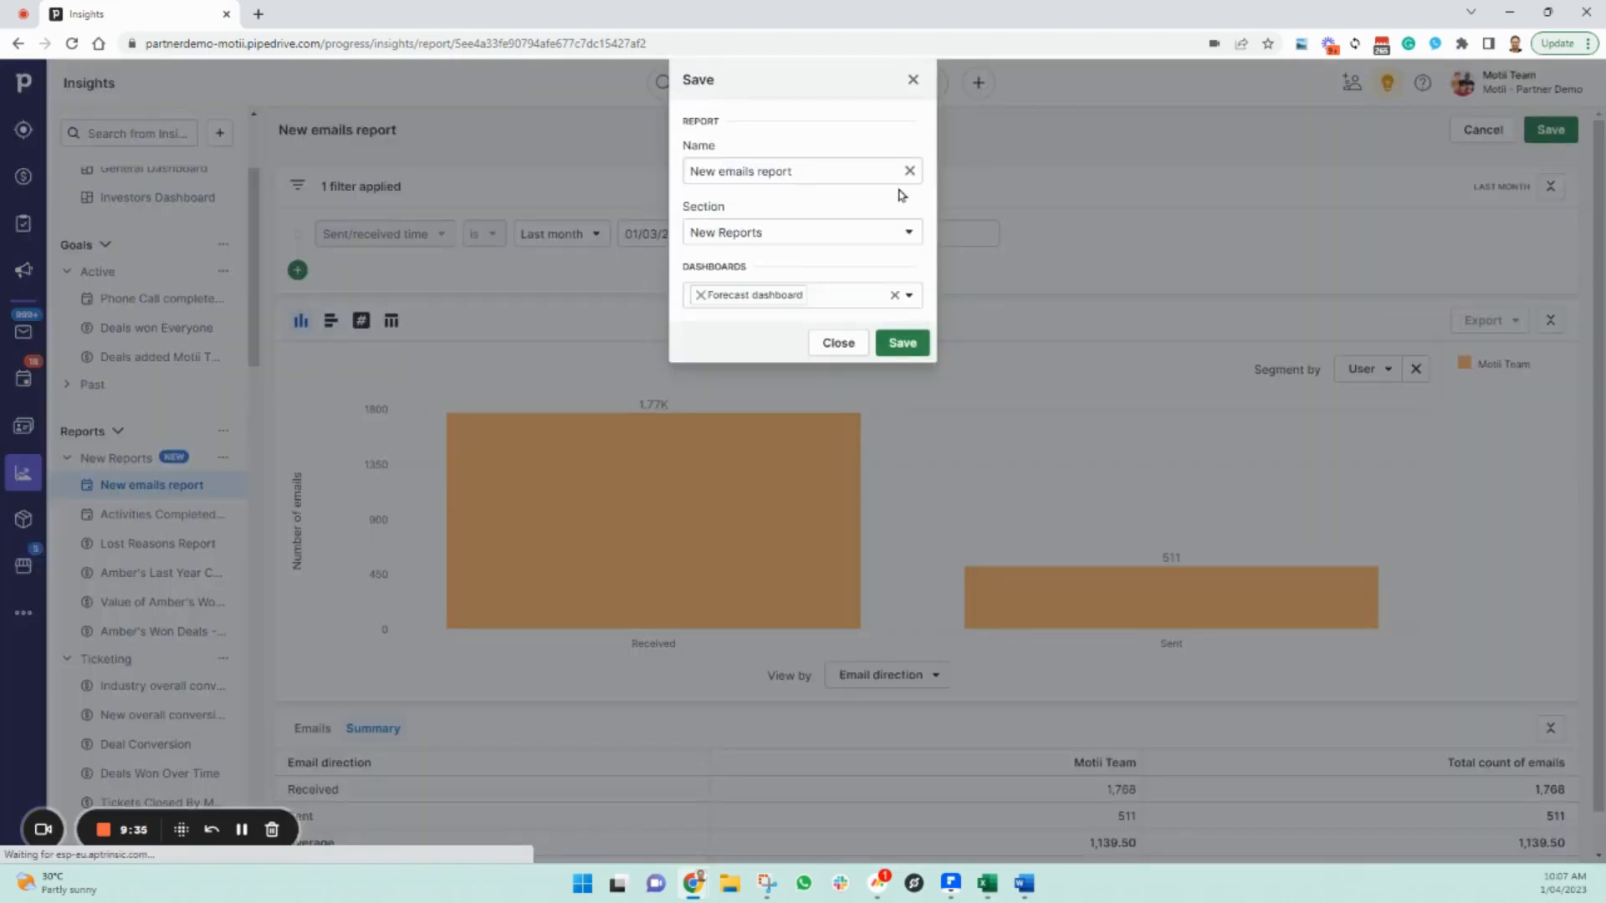
drag(804, 169, 699, 169)
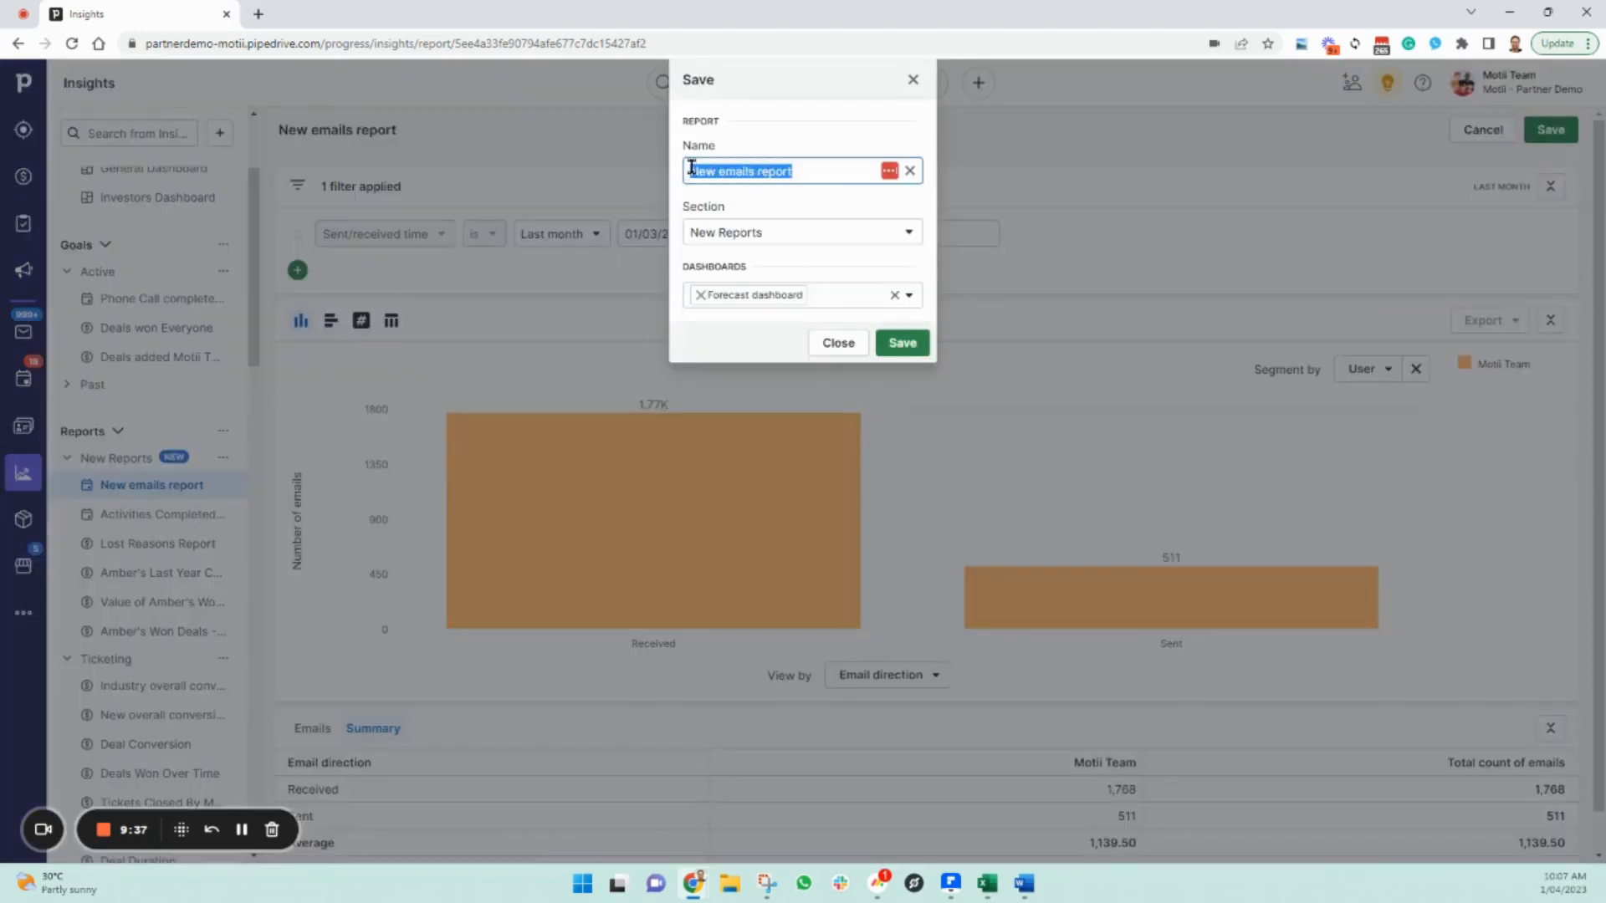
text(Em)
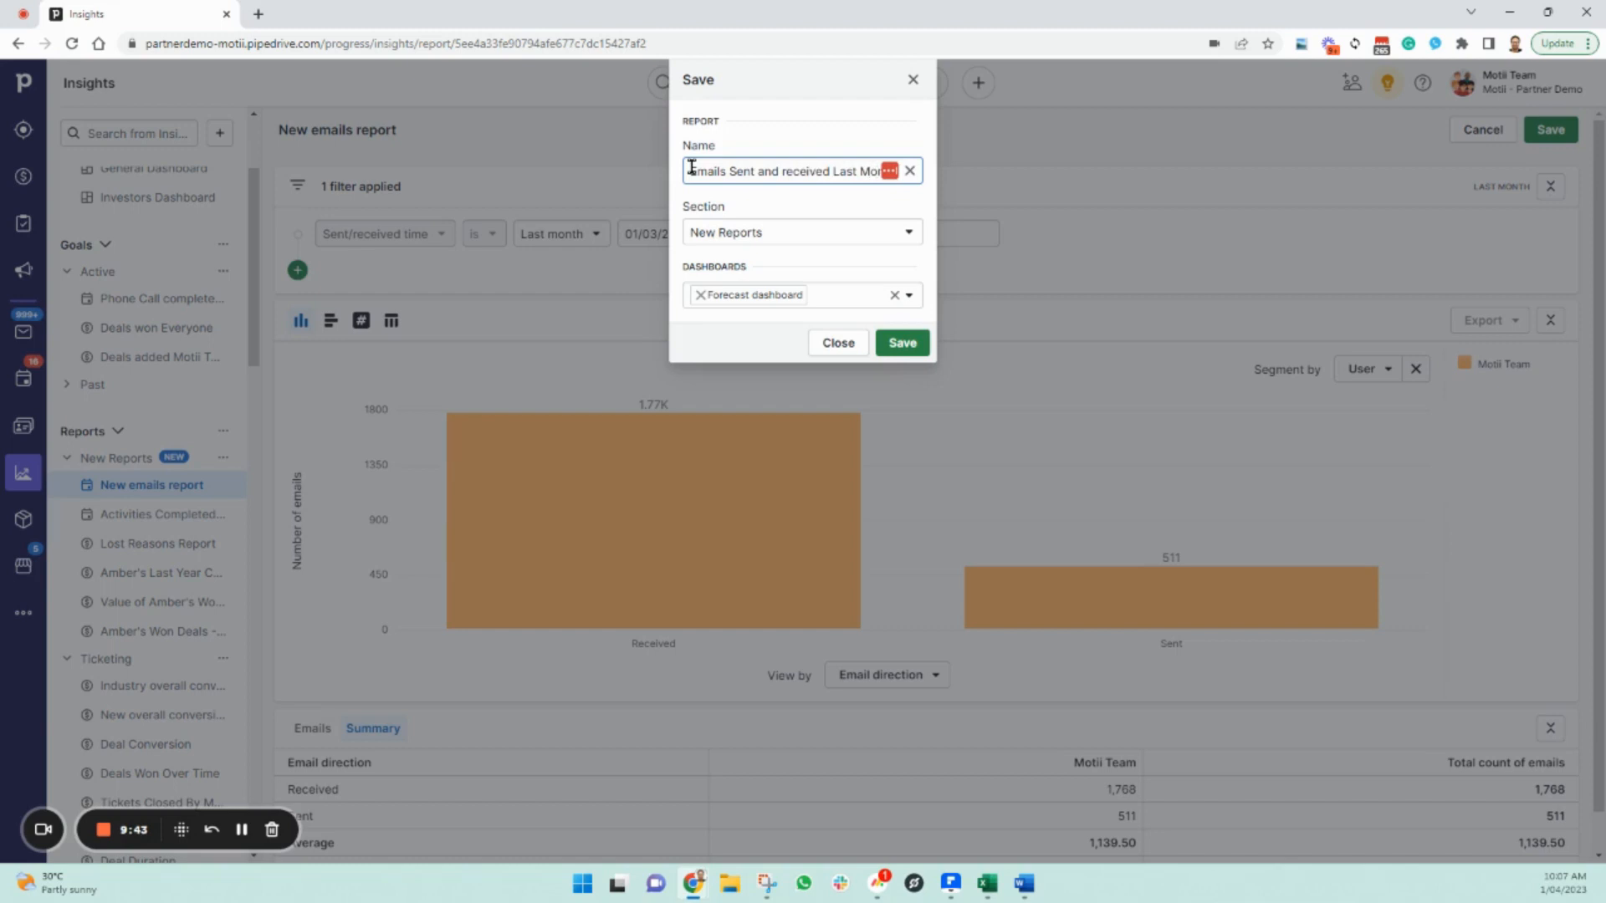
click(701, 295)
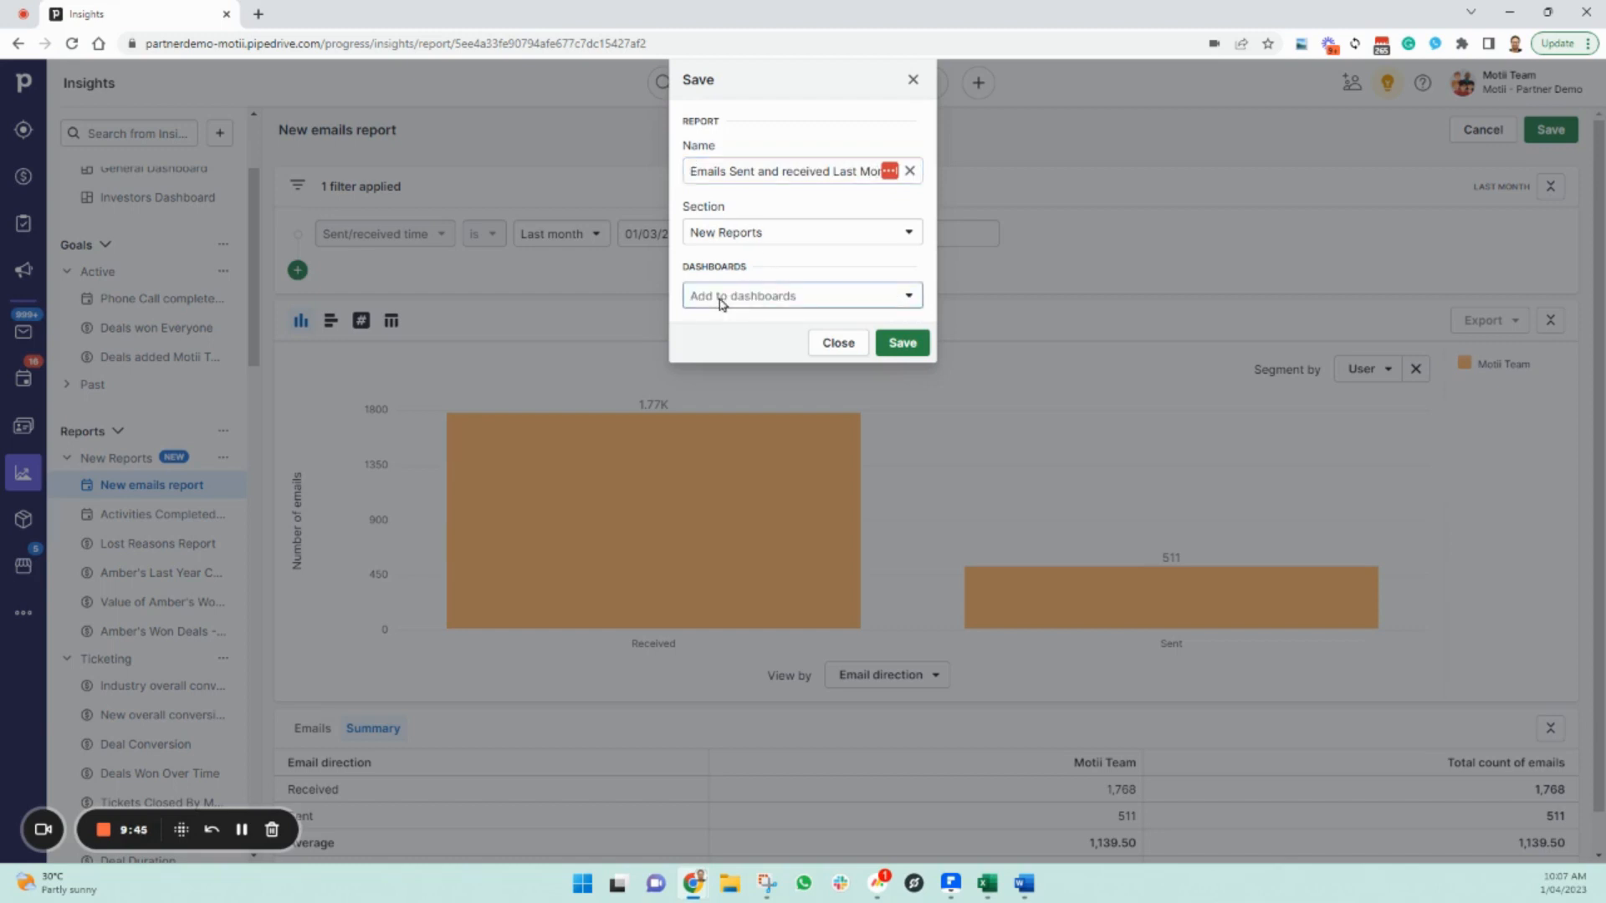
click(720, 303)
click(749, 469)
click(841, 279)
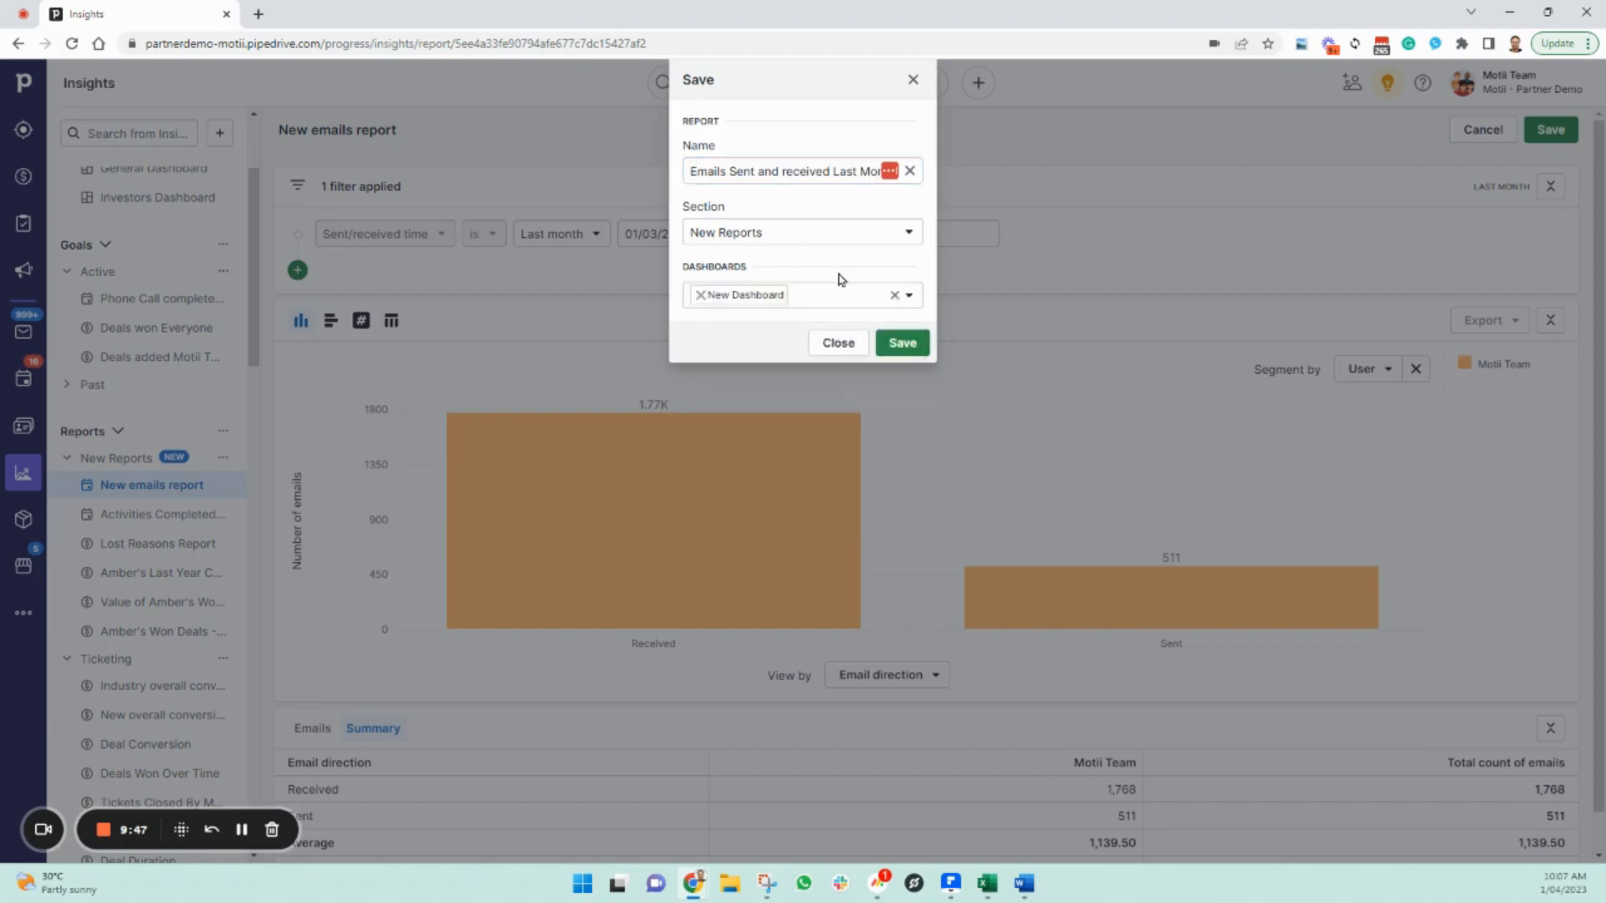
click(900, 342)
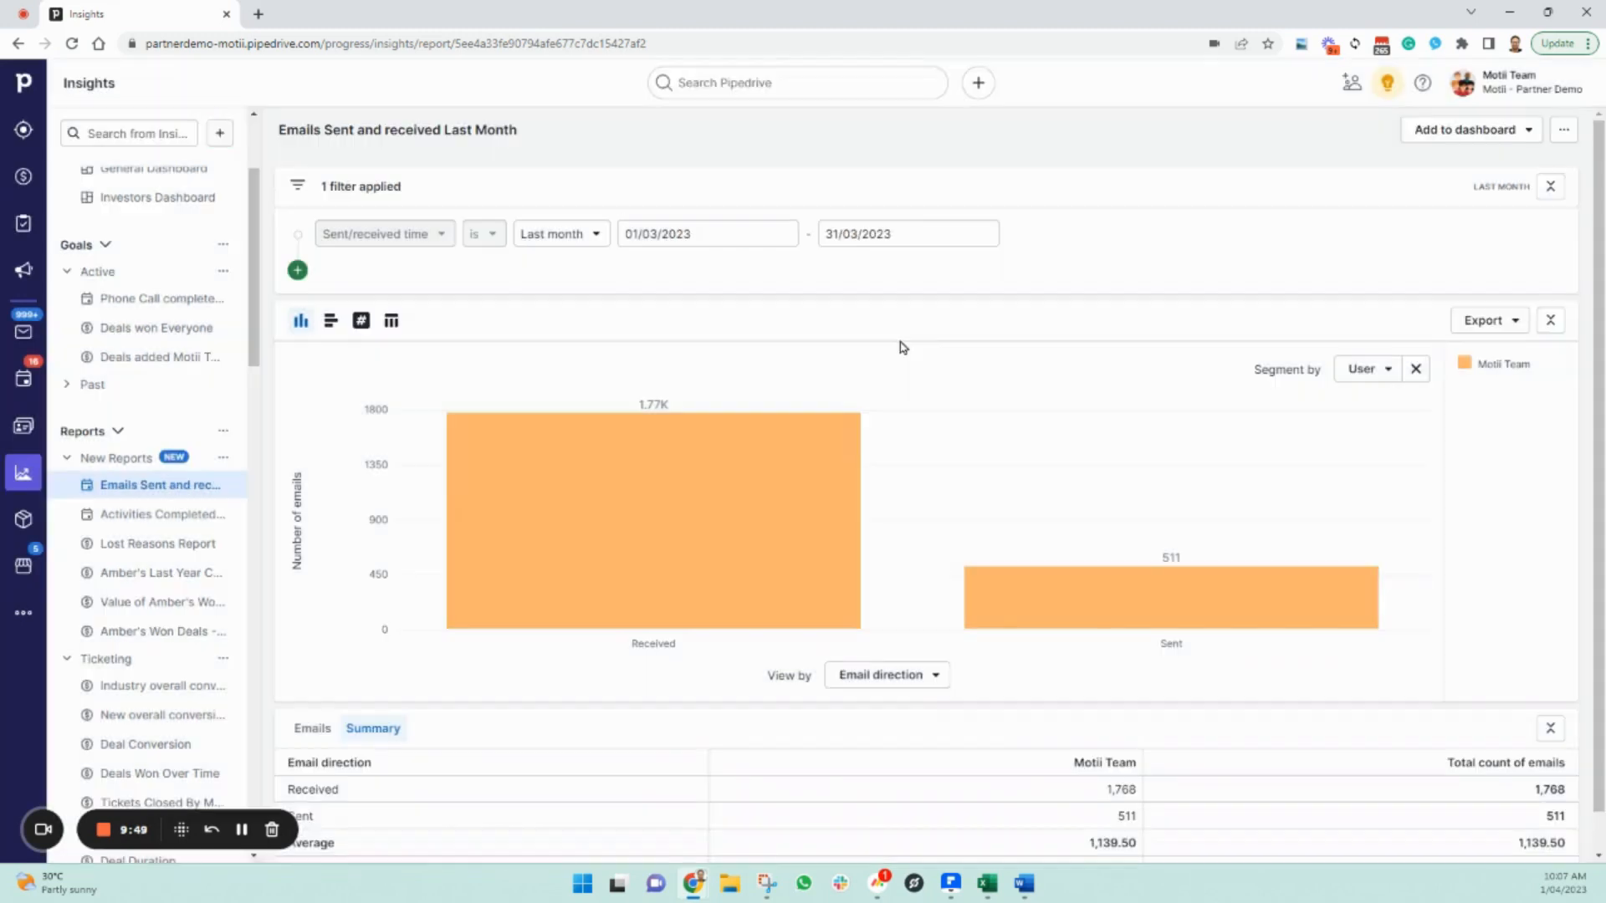
click(167, 234)
click(217, 135)
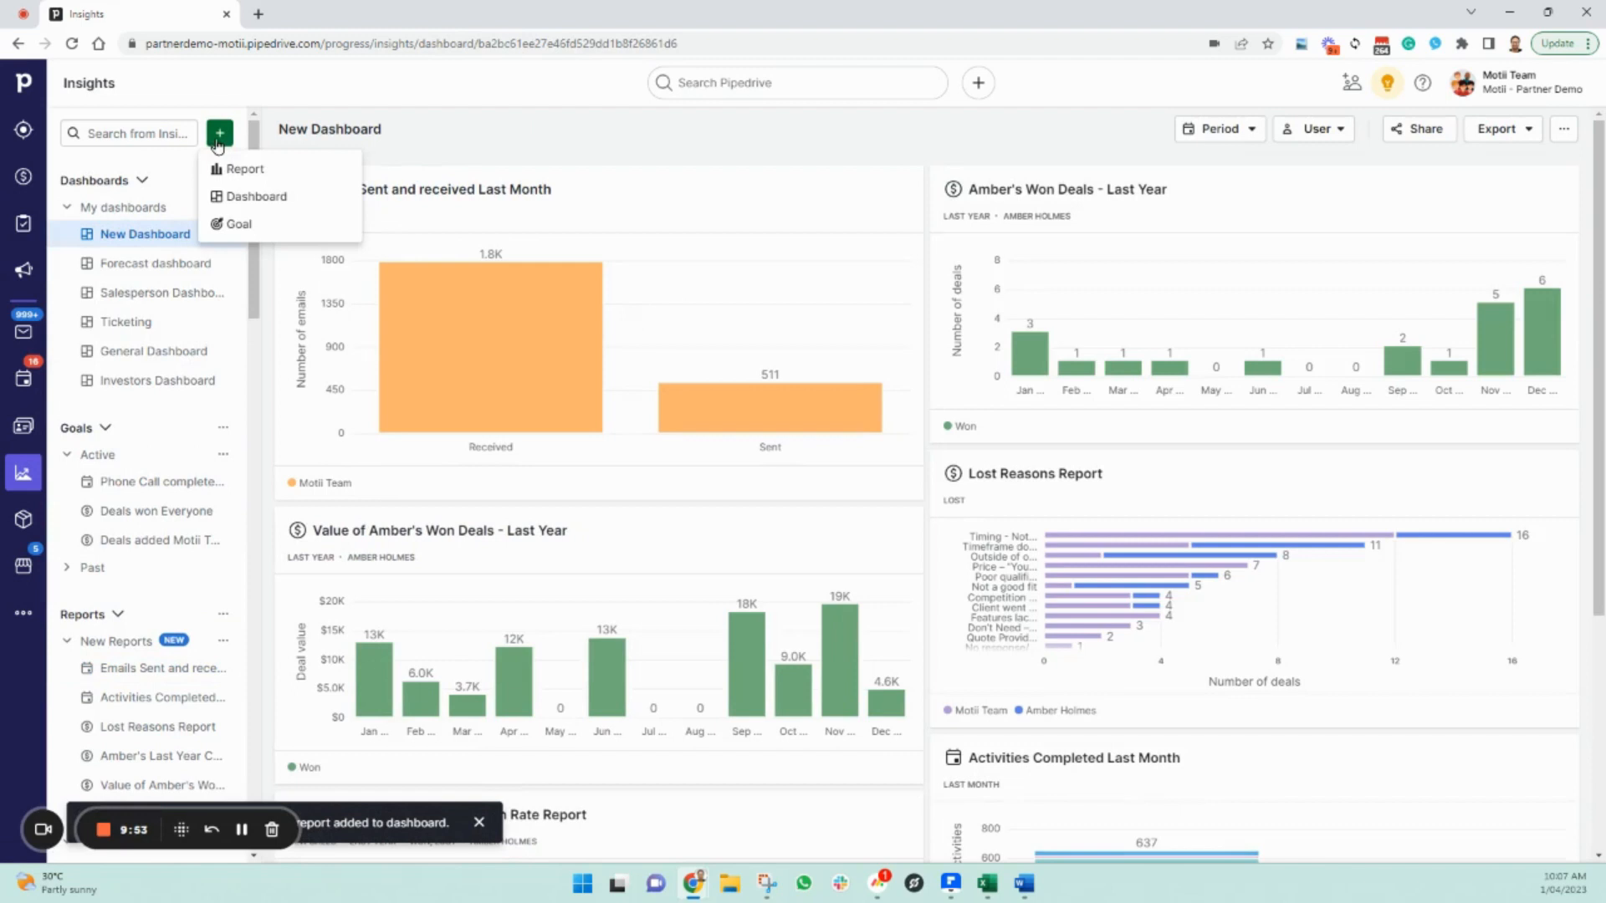
click(239, 169)
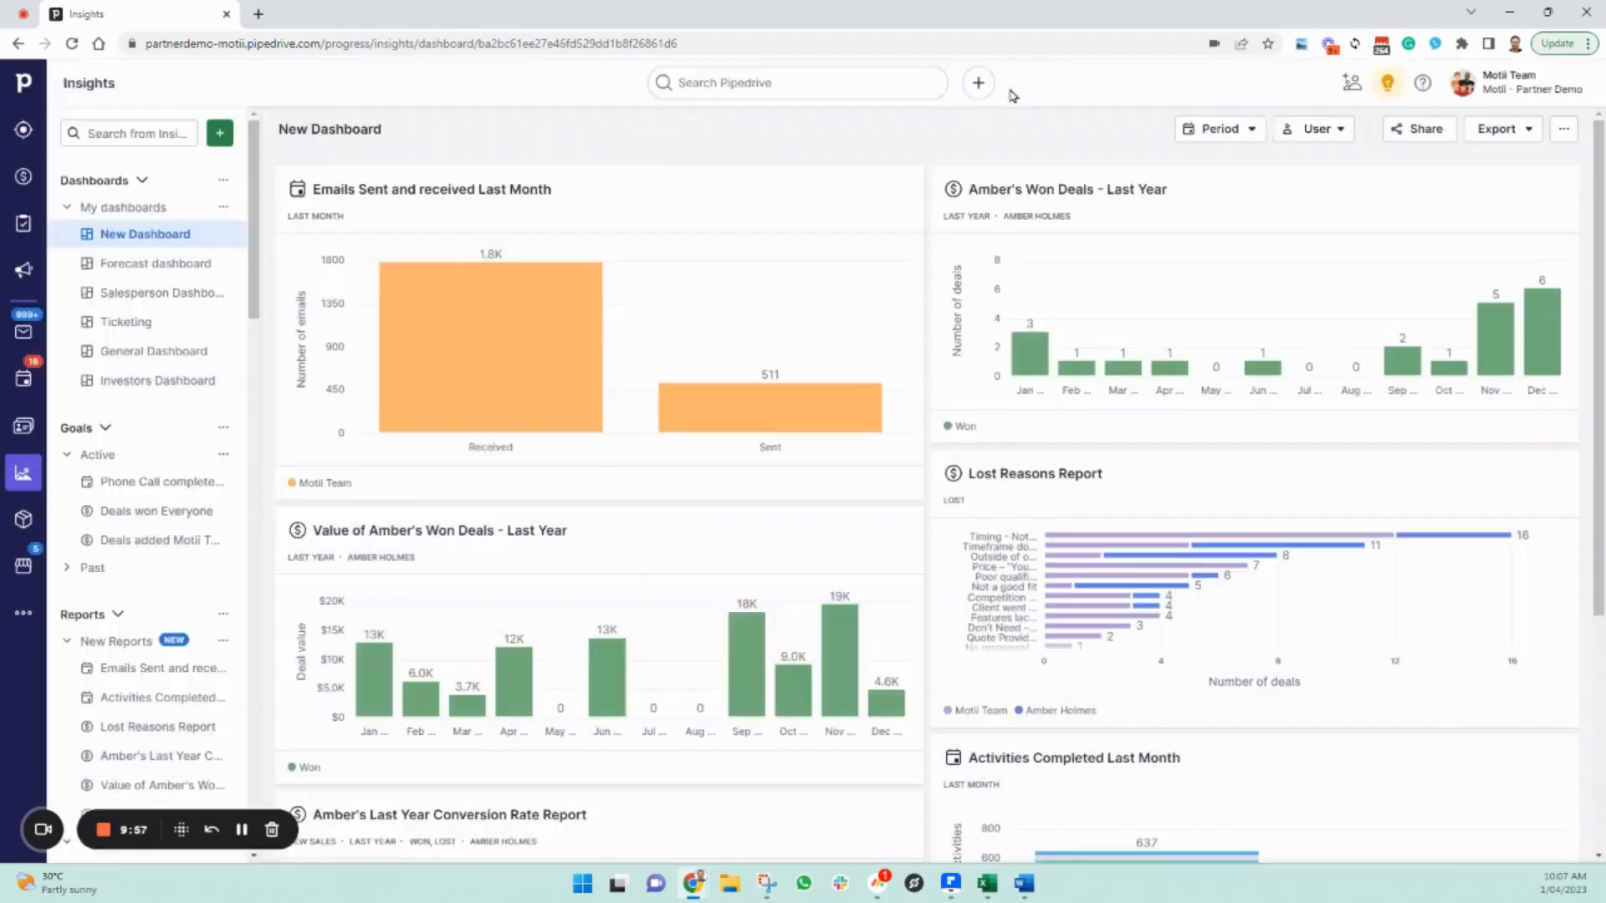
click(1040, 79)
Step: Start a new goal with the Deal entity and the Won goal type, assigned to Company (everyone)
click(222, 134)
click(238, 224)
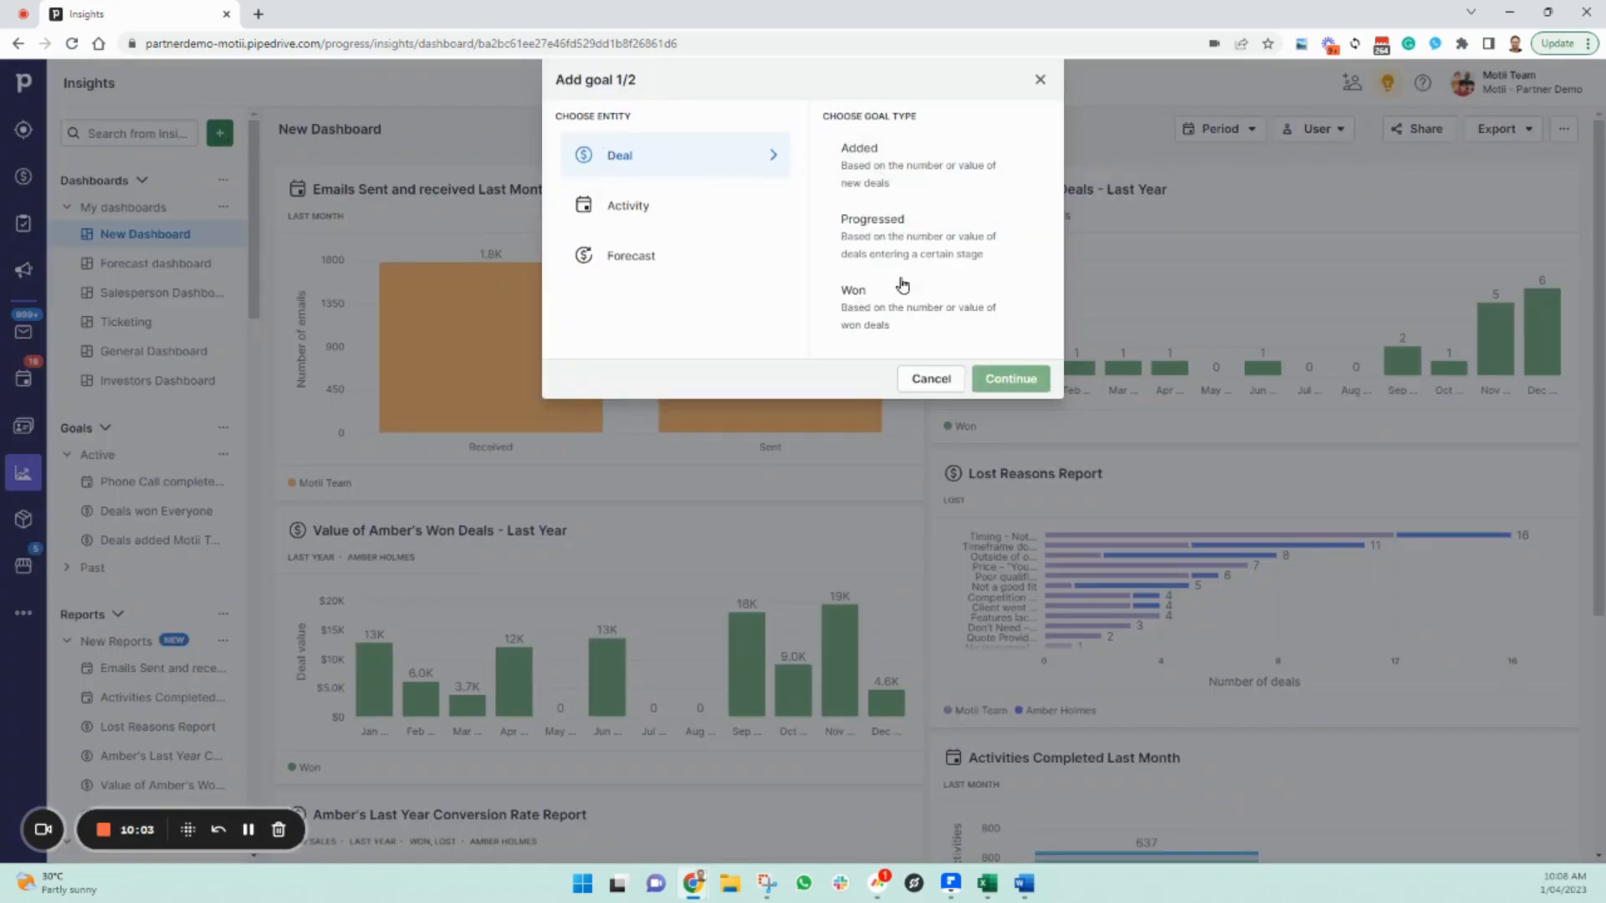
click(932, 316)
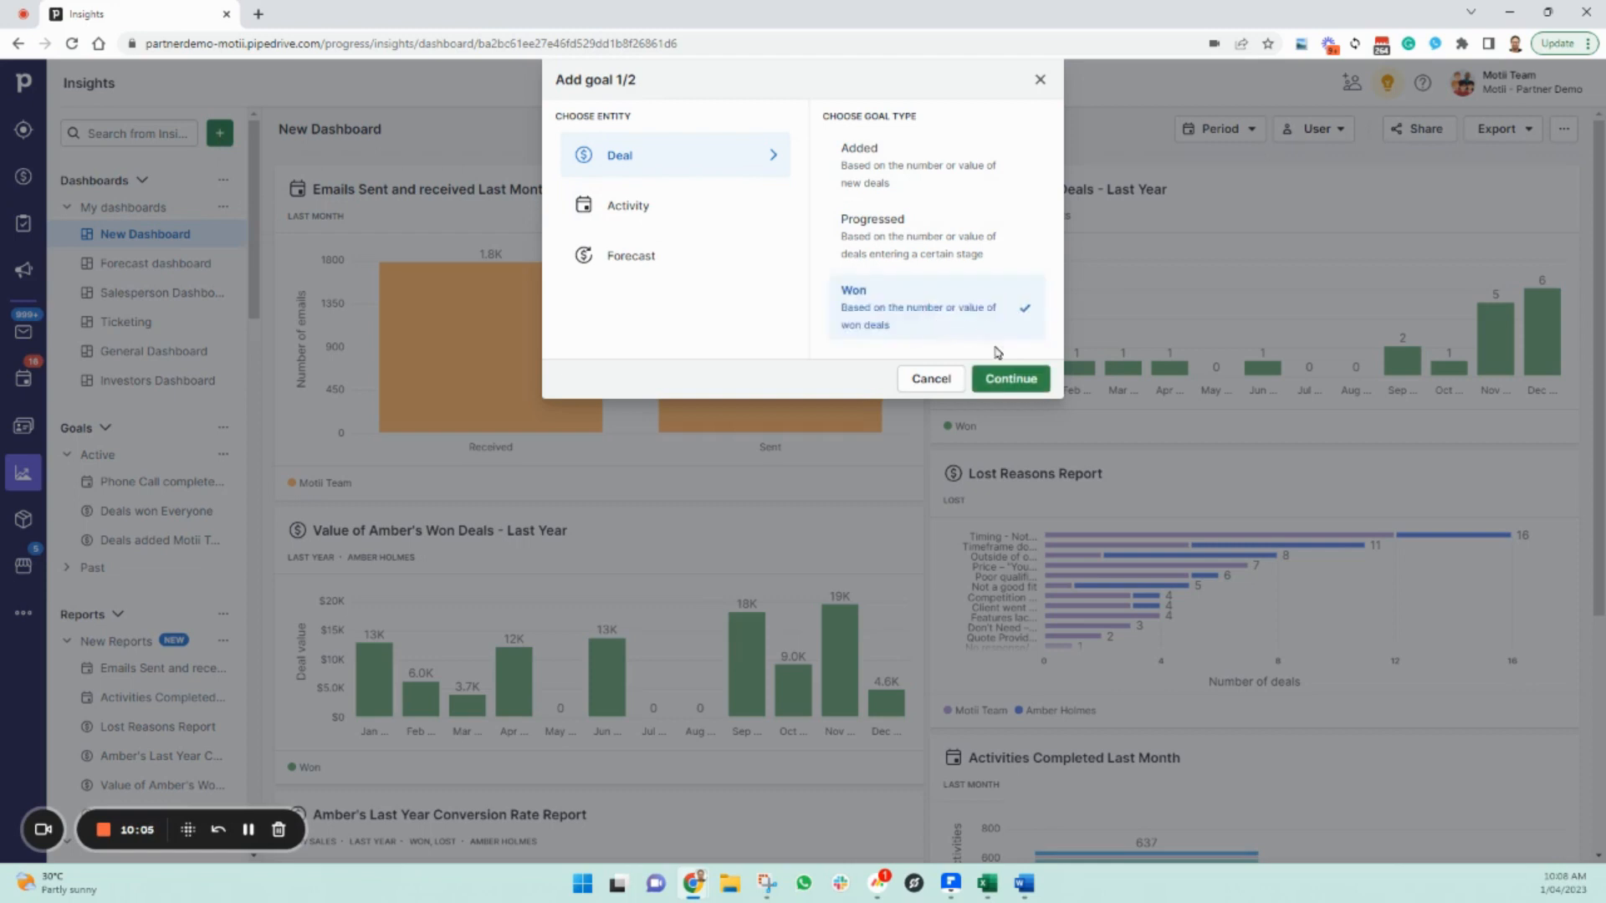
click(1015, 379)
click(738, 132)
click(749, 163)
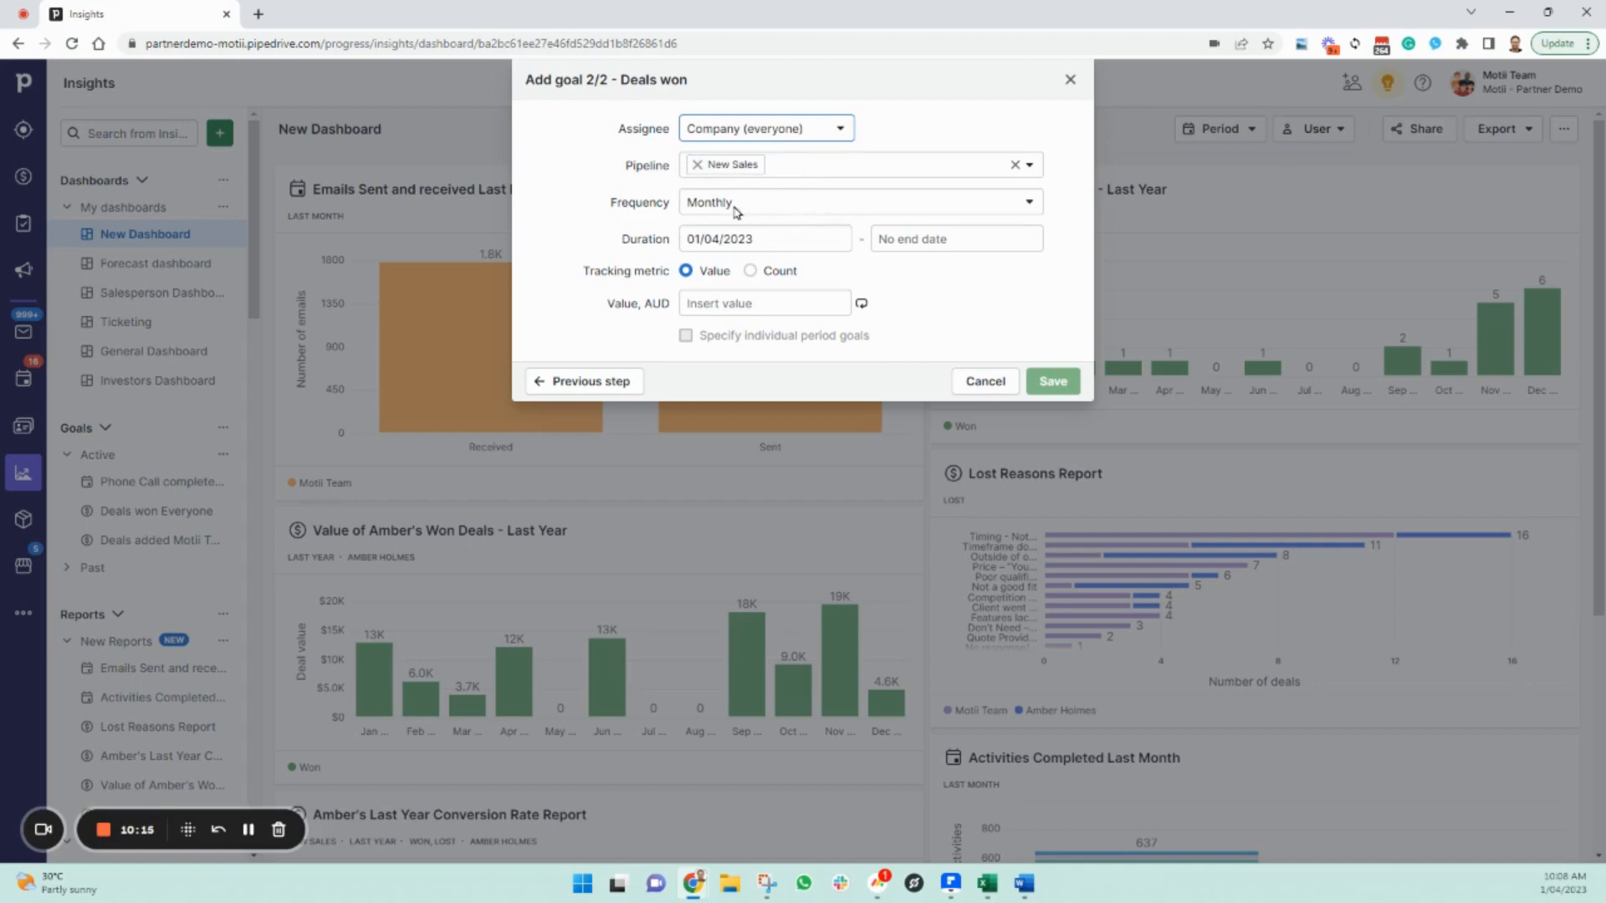
Step: Set the start date of the deals won goal's duration to 01/04/2022
click(758, 239)
click(703, 272)
click(704, 272)
click(703, 273)
click(704, 272)
click(703, 273)
click(703, 273)
click(703, 273)
click(703, 273)
click(702, 272)
click(702, 273)
click(702, 272)
click(702, 272)
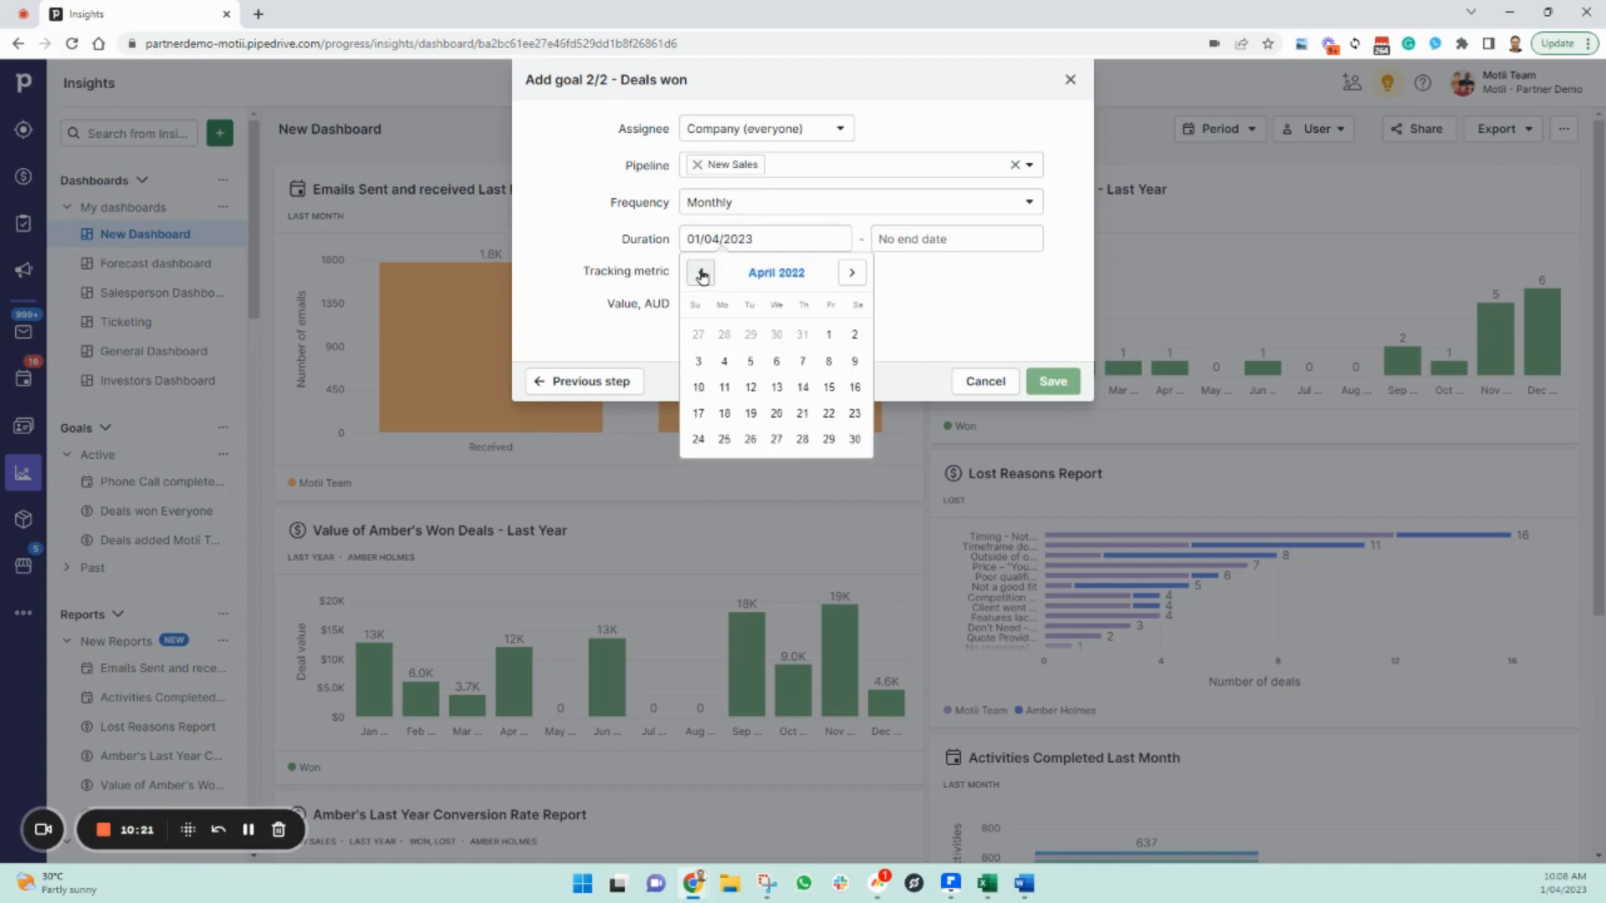
click(829, 335)
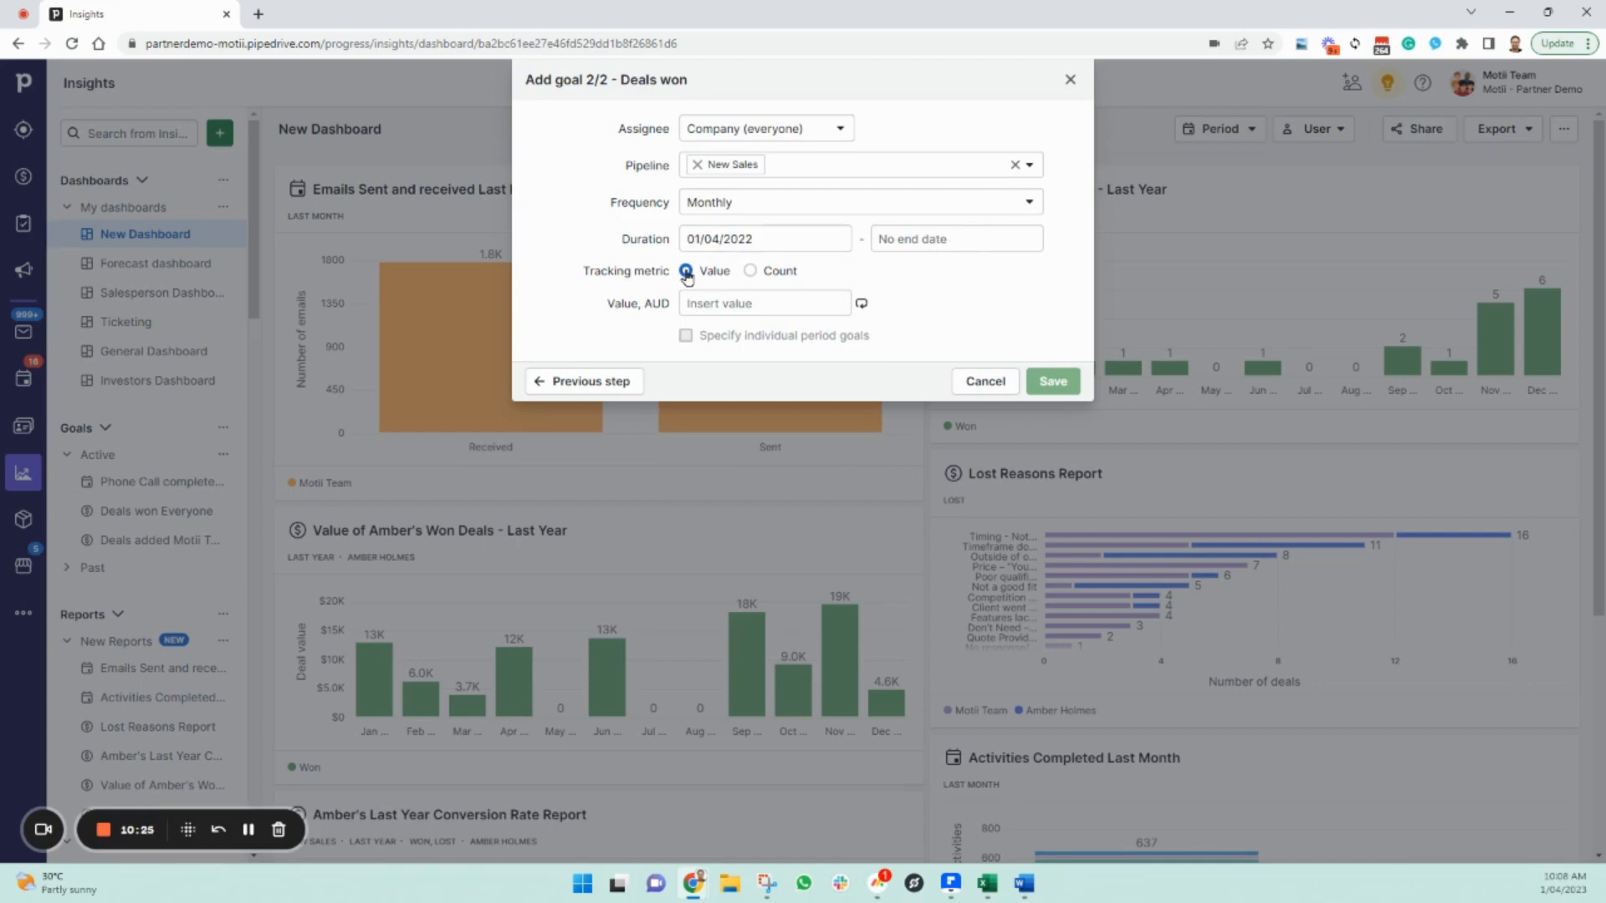
Step: Set the deals won goal's tracked value to 50000 AUD and save the goal
click(738, 302)
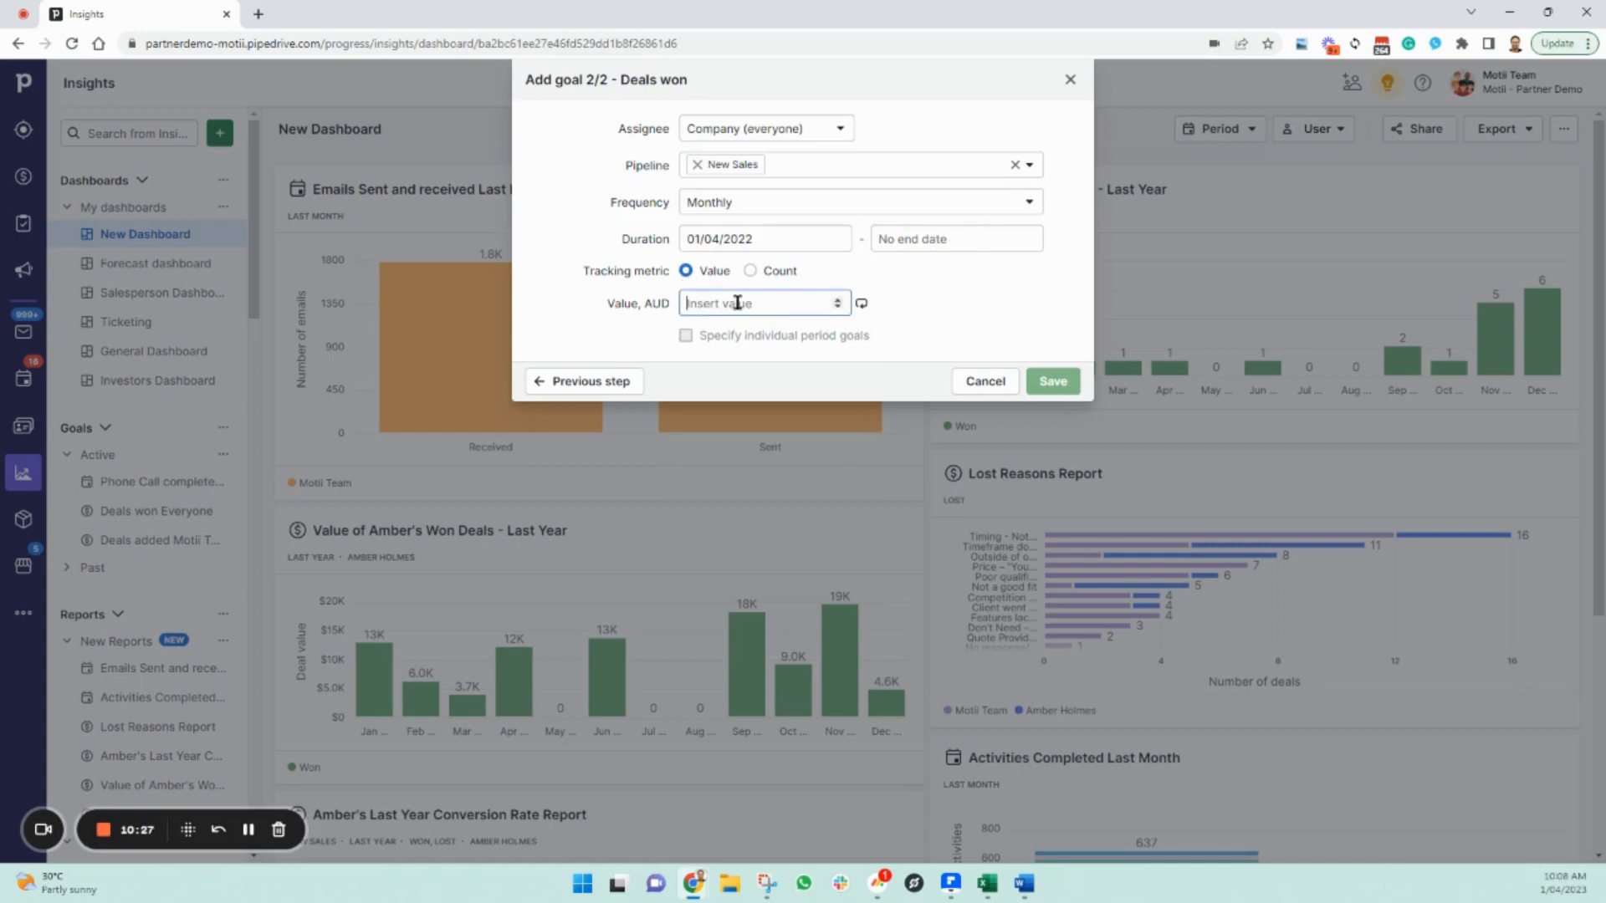
text(50000)
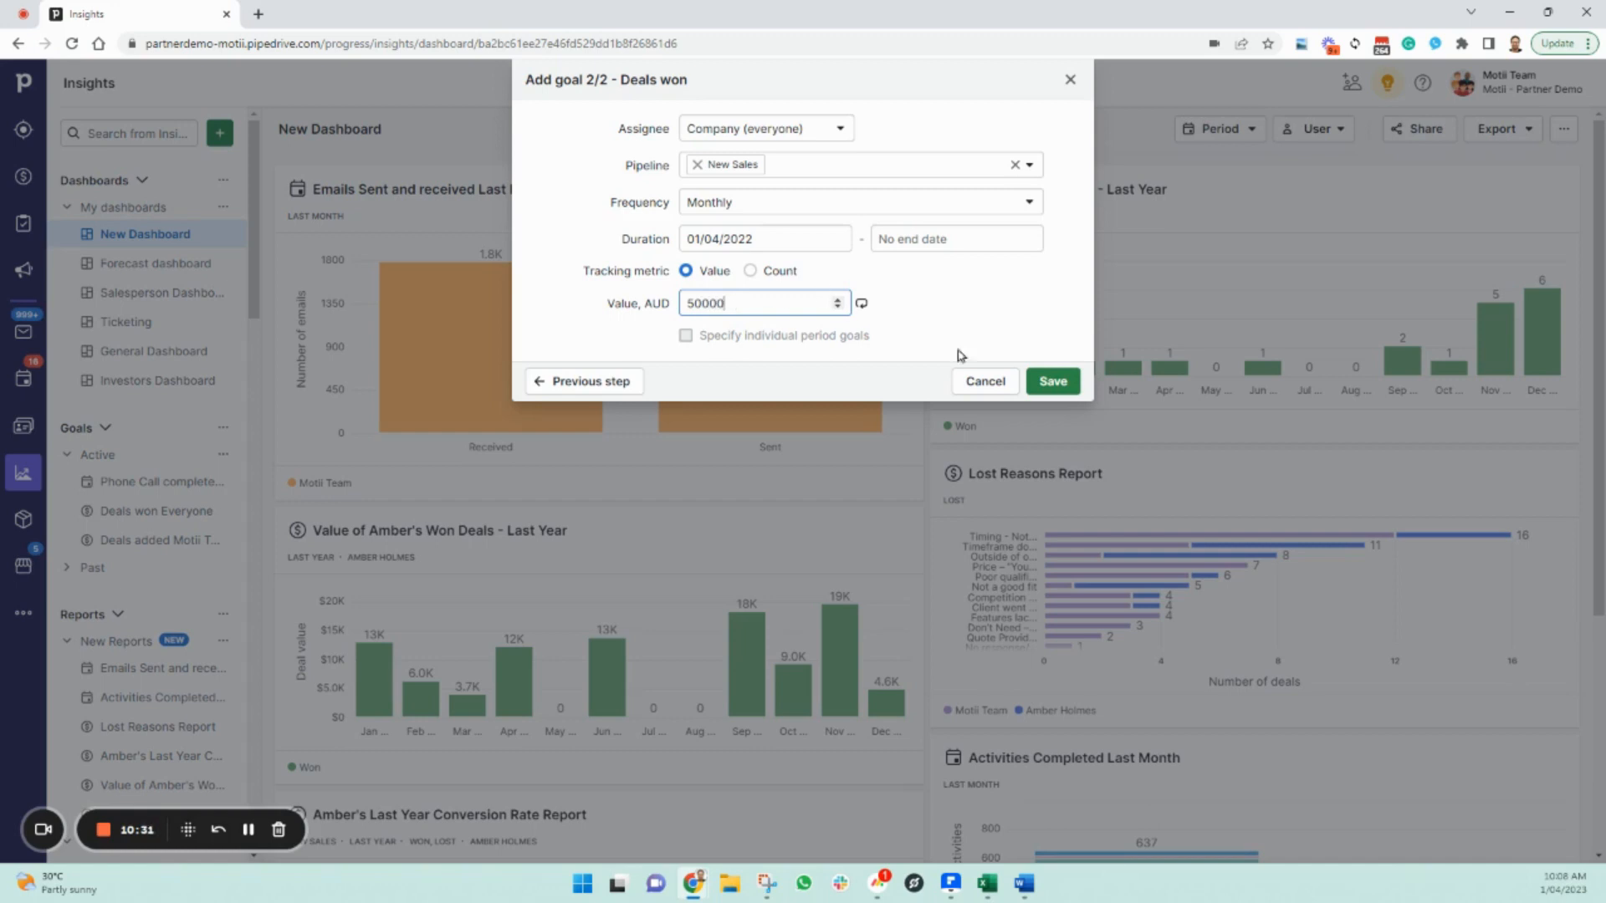
click(1050, 387)
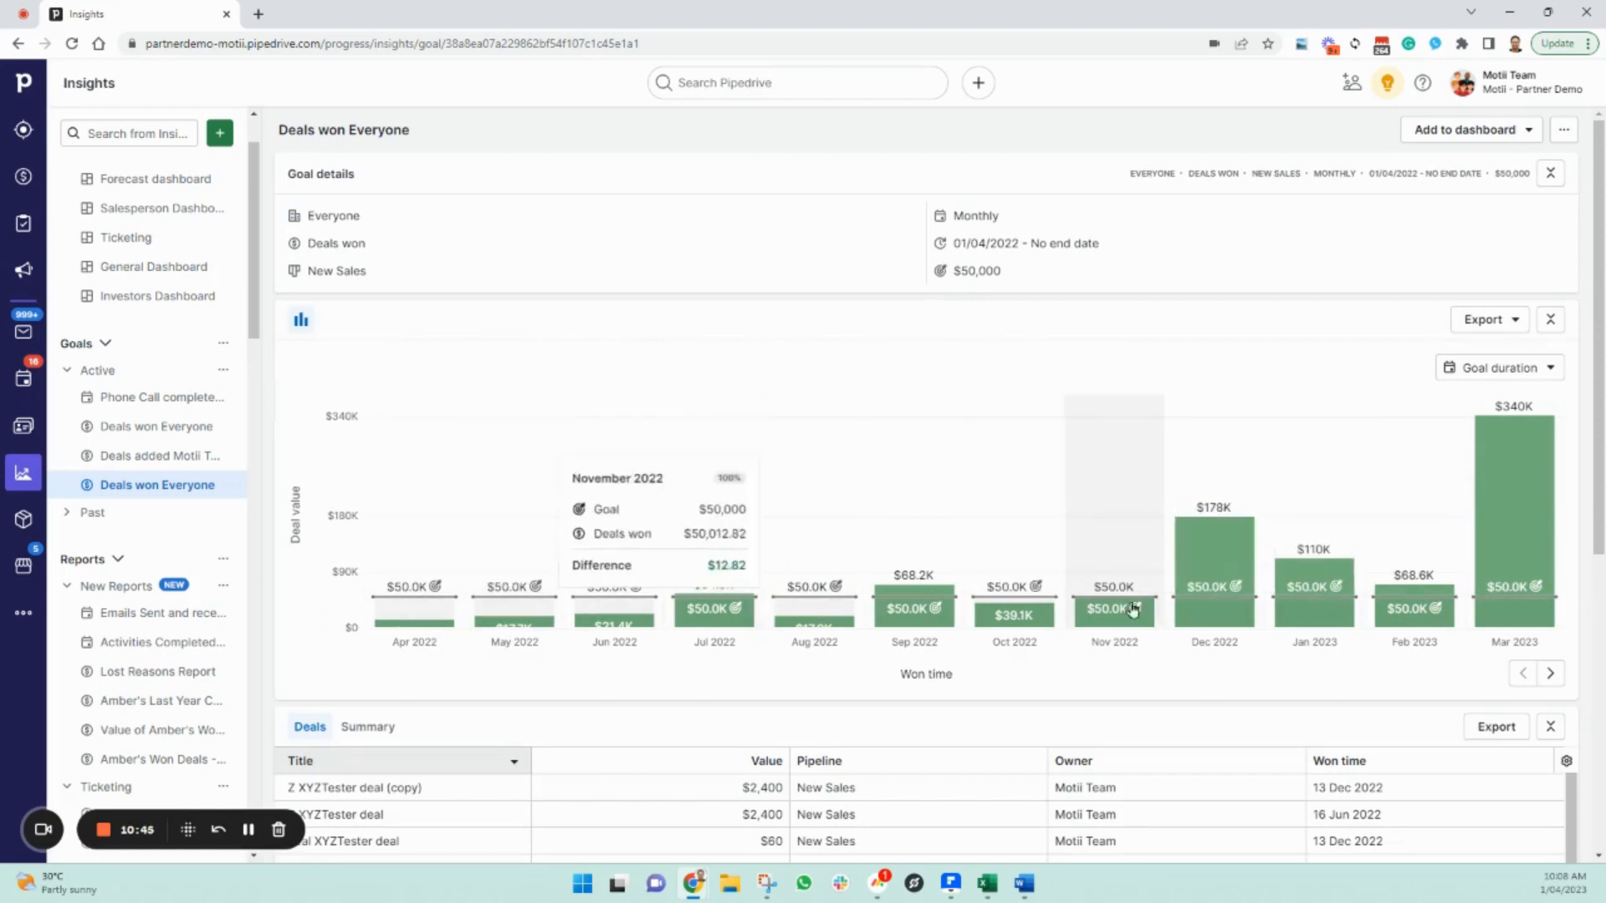
Step: Add the Deals won Everyone goal to New Dashboard
click(1530, 134)
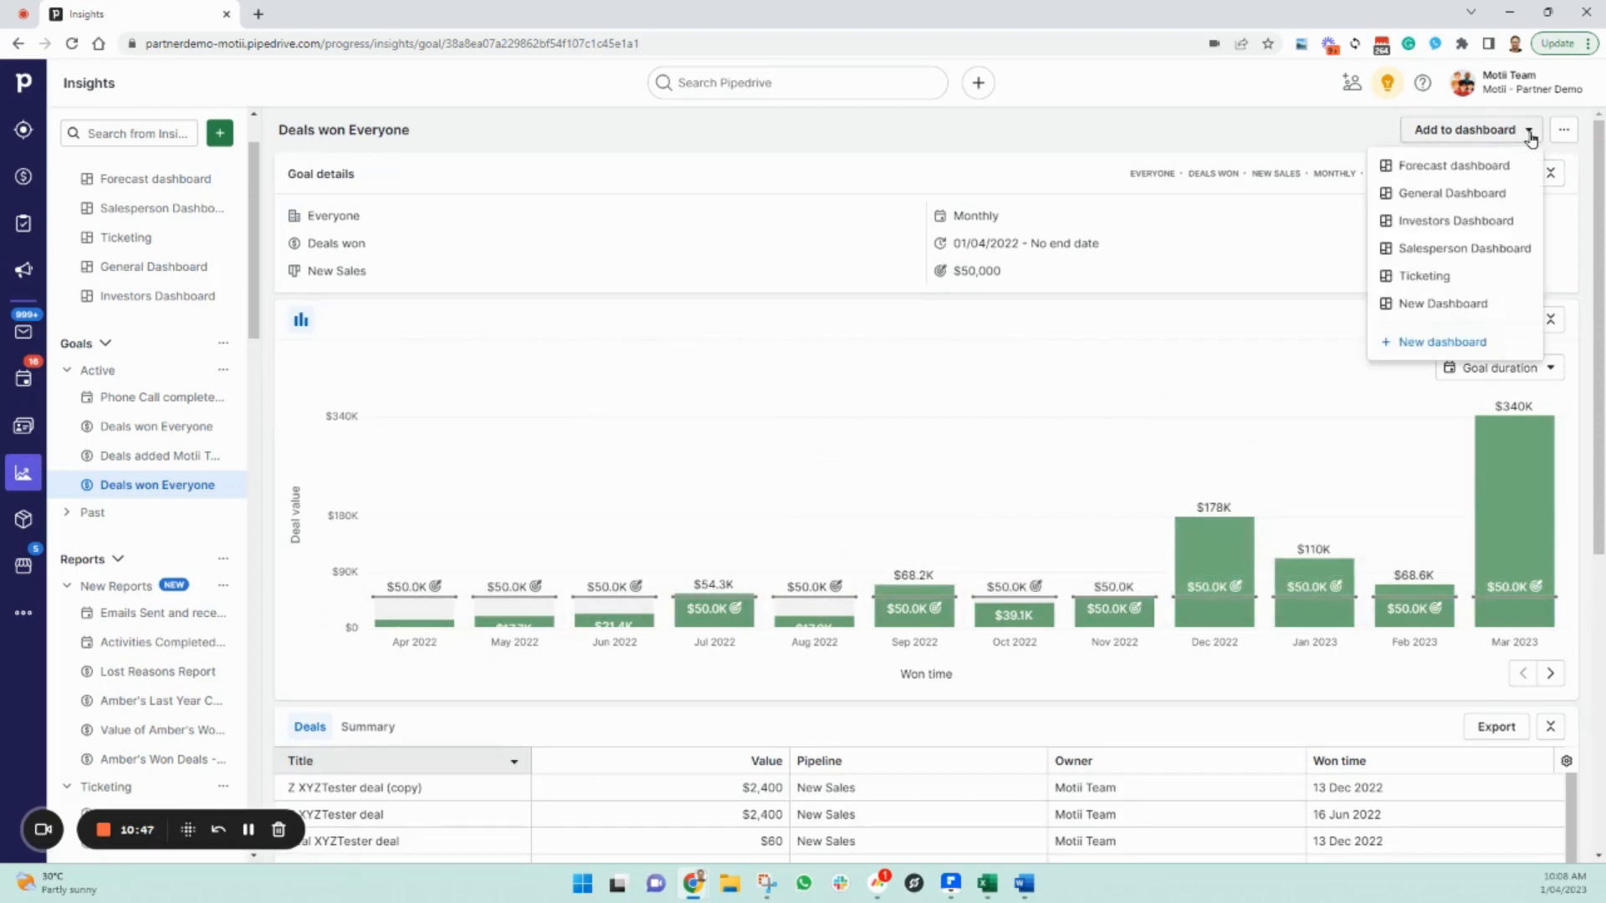
click(1459, 305)
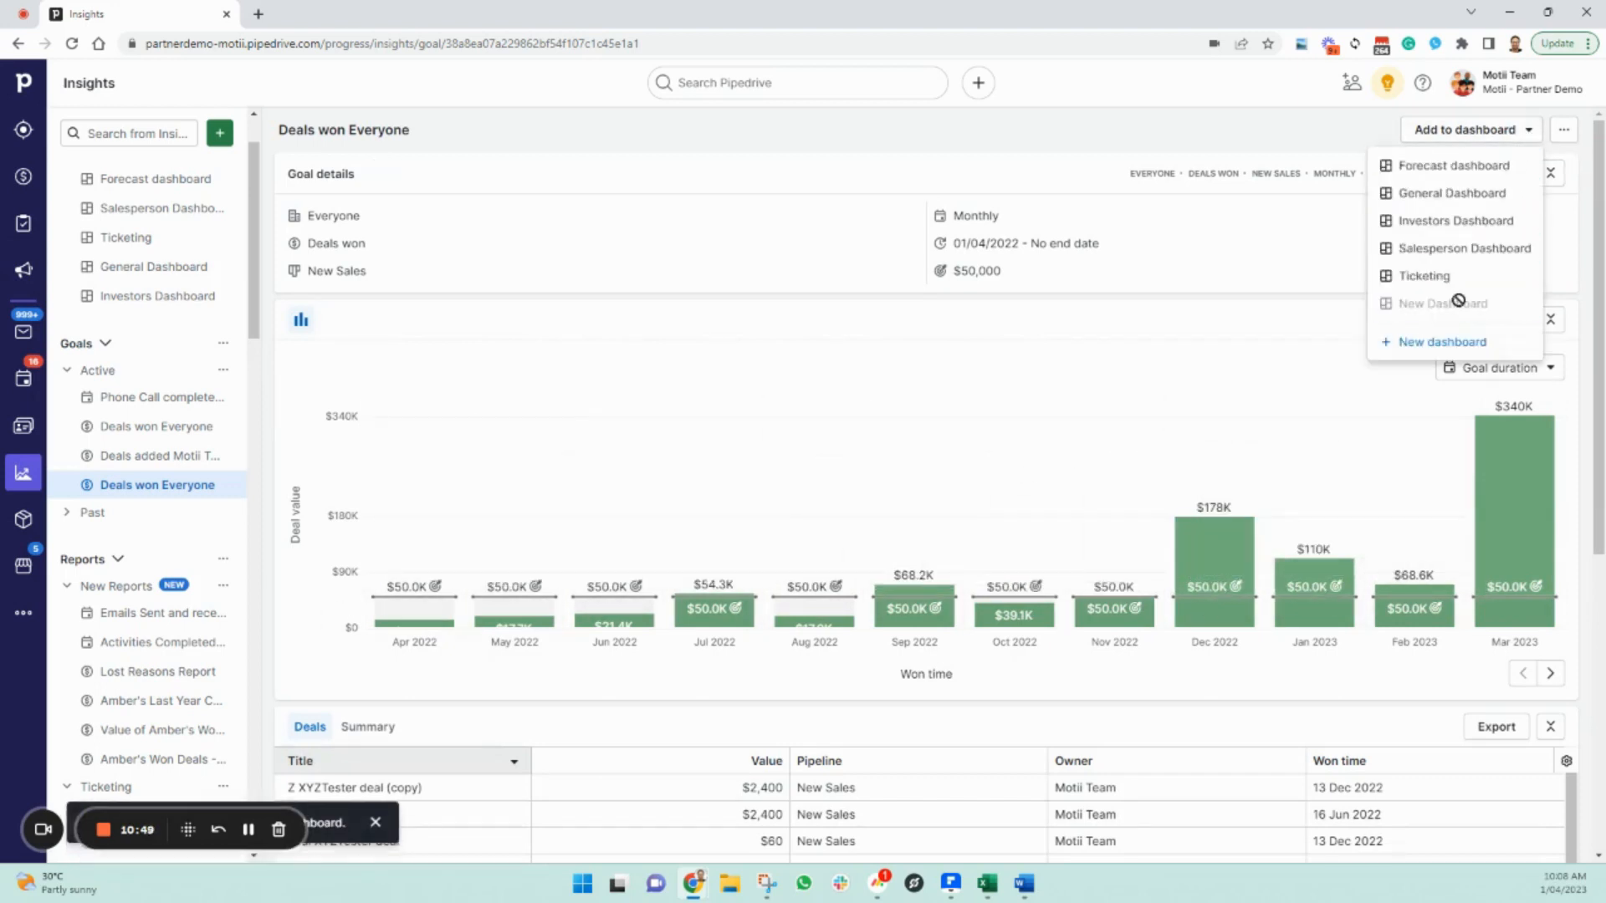
scroll(187, 298, up, 2)
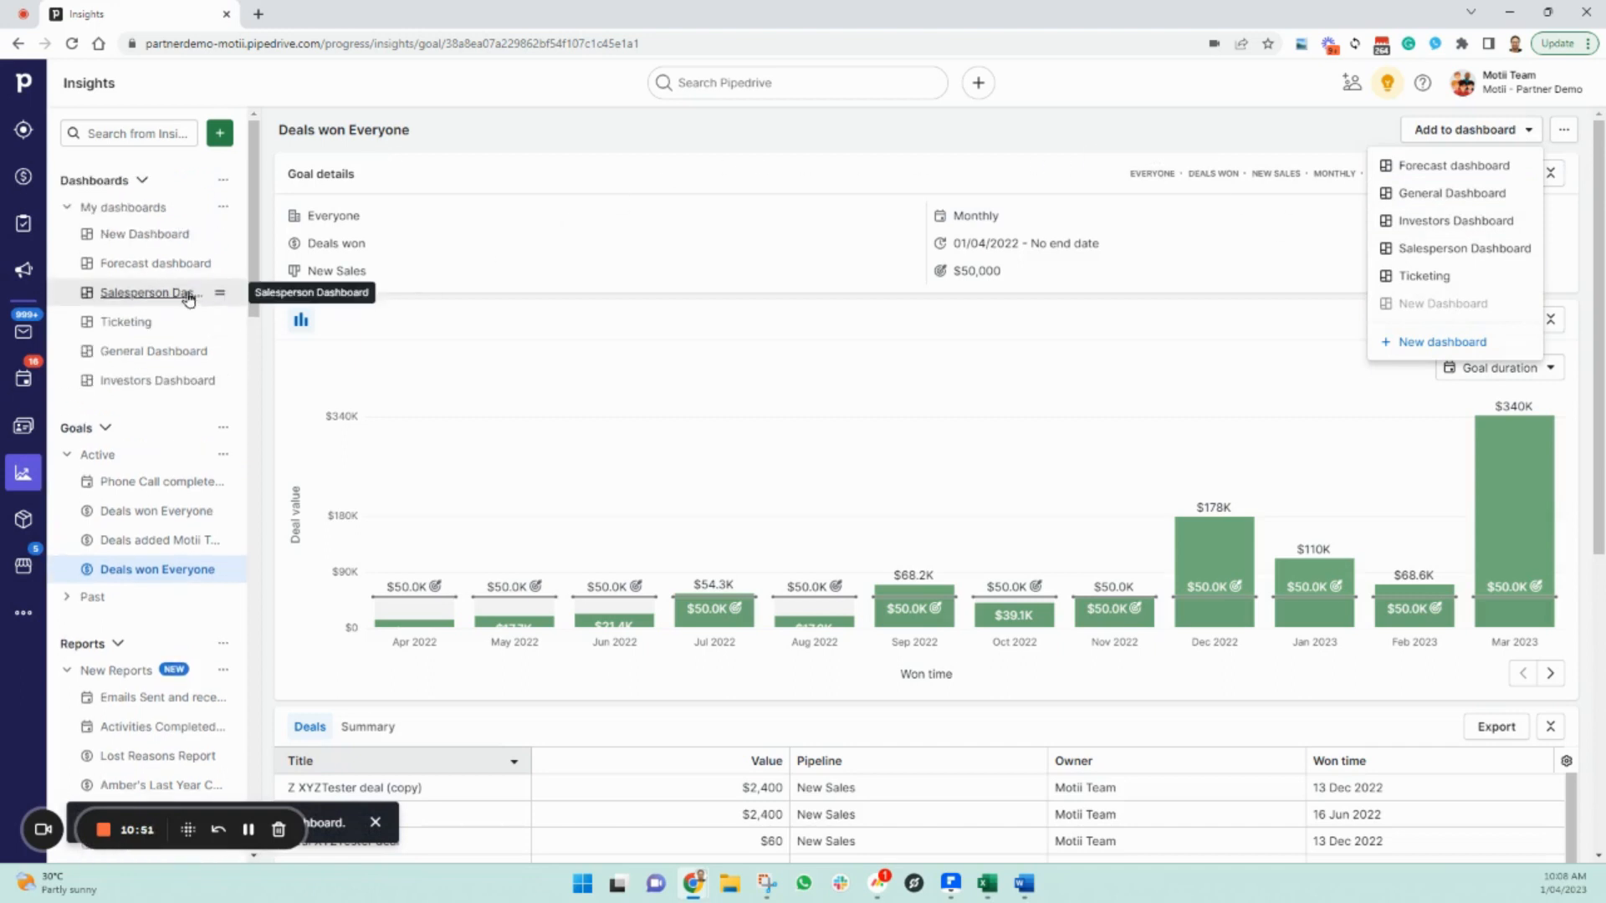
click(220, 134)
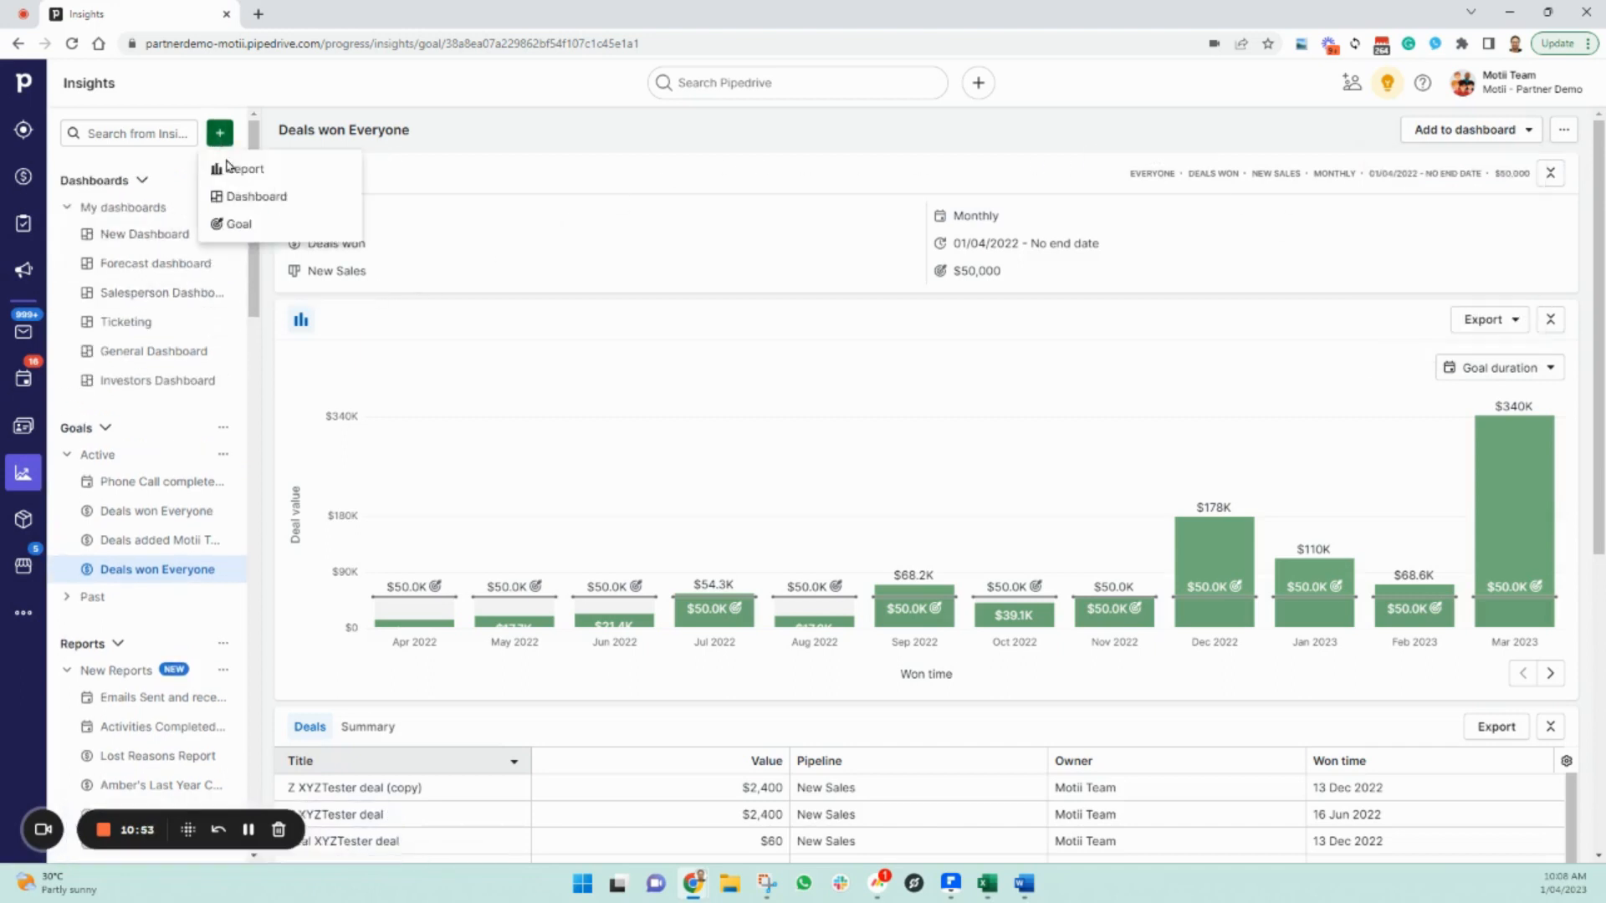
click(230, 223)
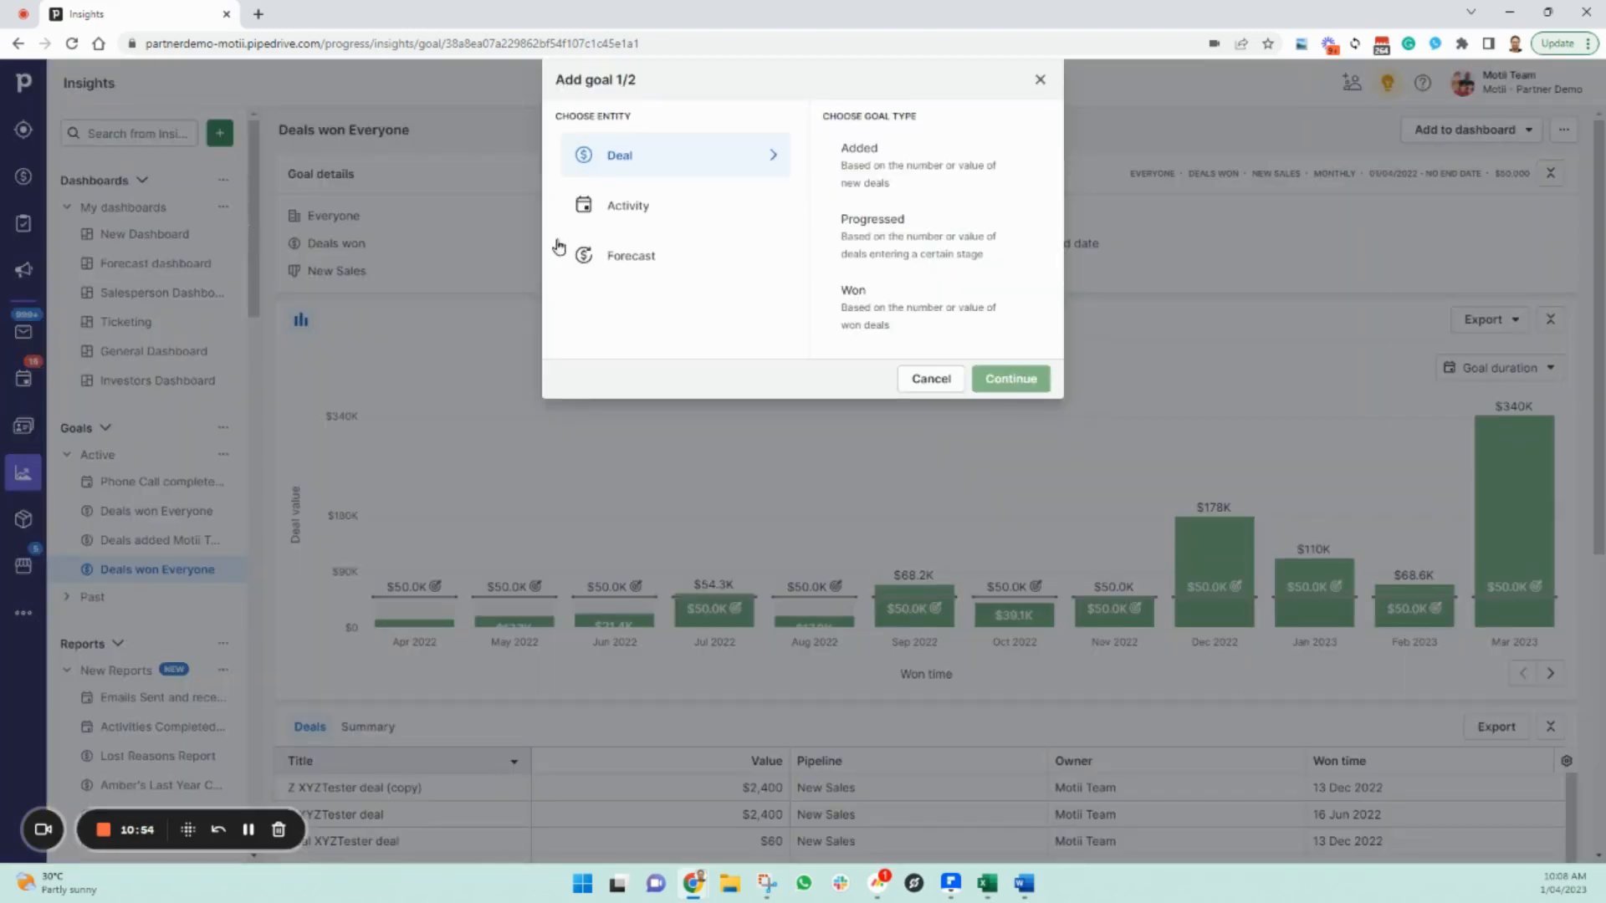
click(1040, 80)
Step: Start a new goal with the Deal entity and the Added goal type, assigned to Company (everyone)
click(219, 134)
click(251, 222)
click(906, 165)
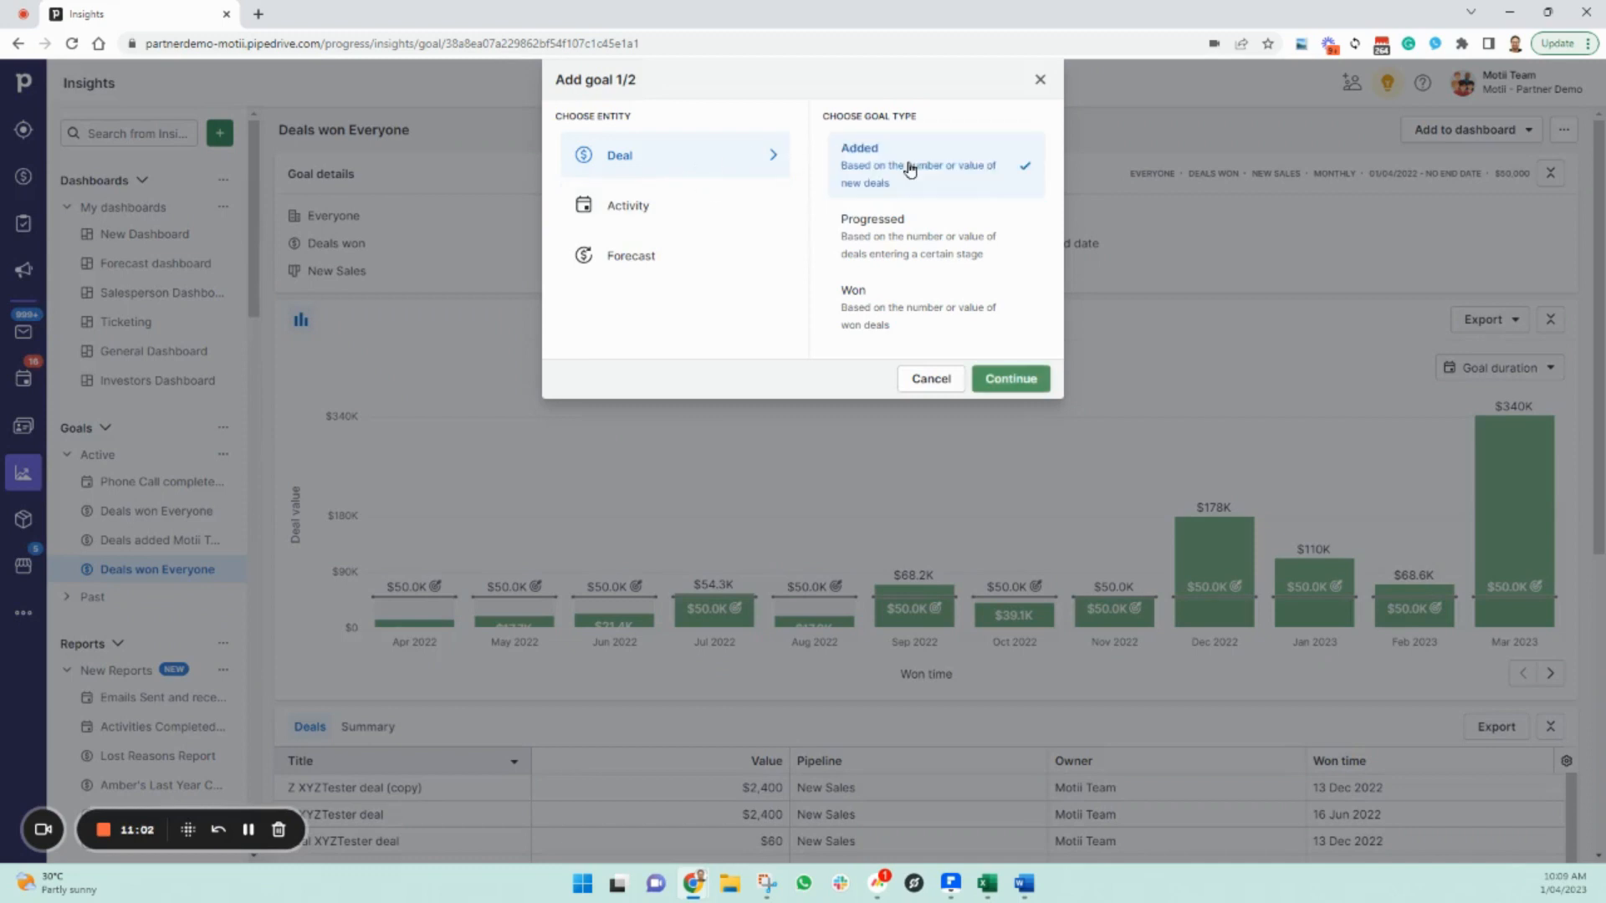
click(1026, 378)
click(839, 132)
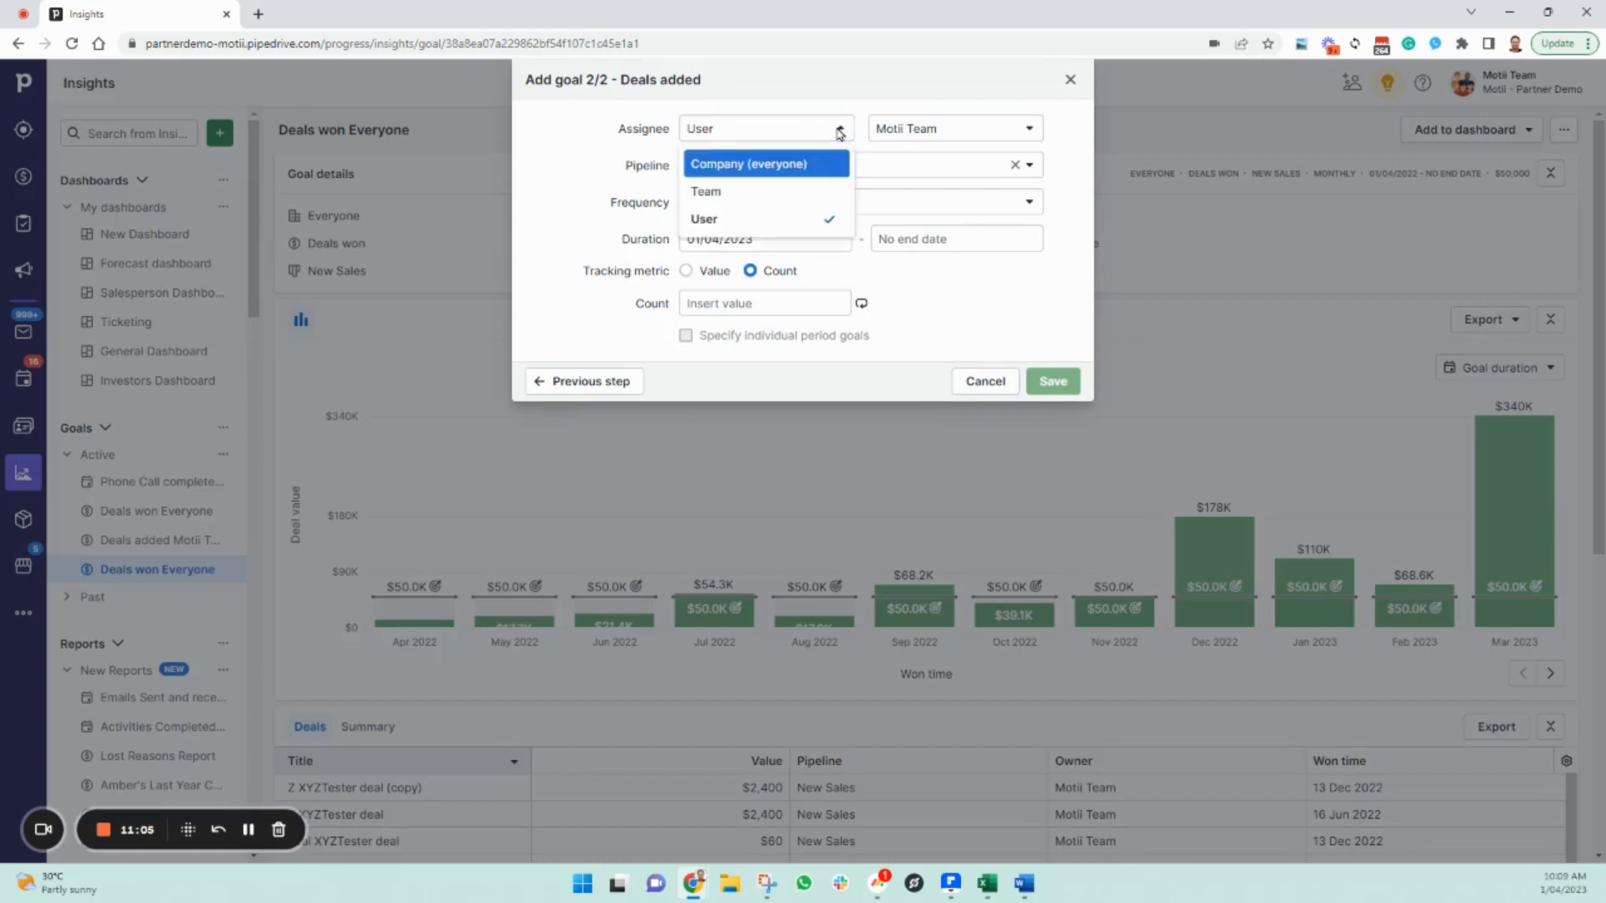
click(772, 165)
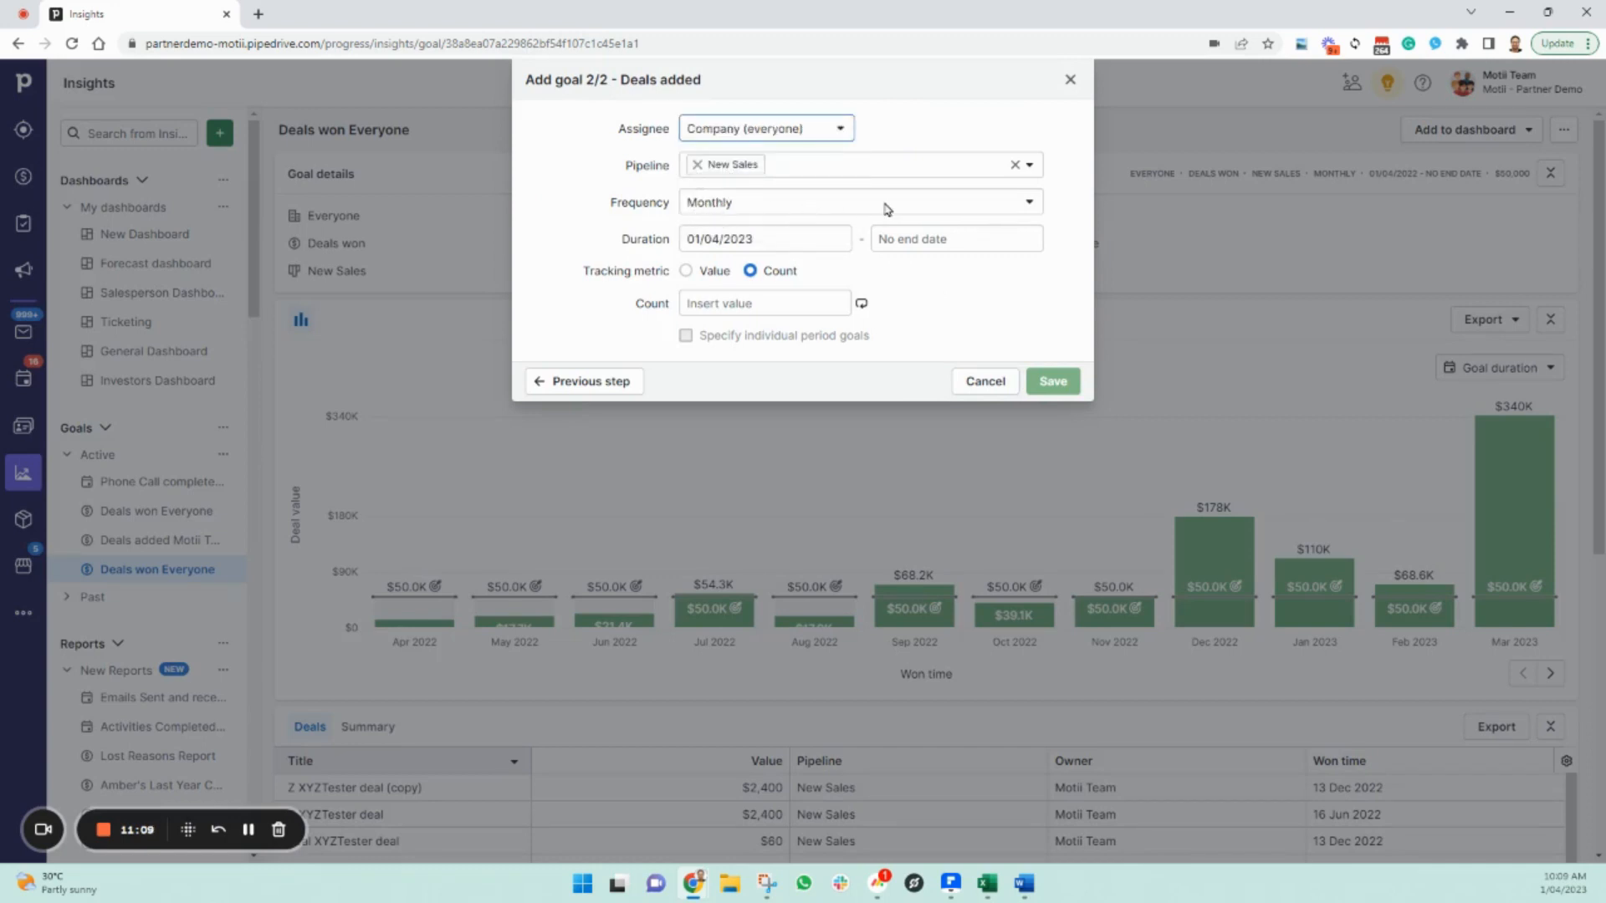
Step: Set the start date of the deals added goal's duration to 01/10/2022
click(773, 238)
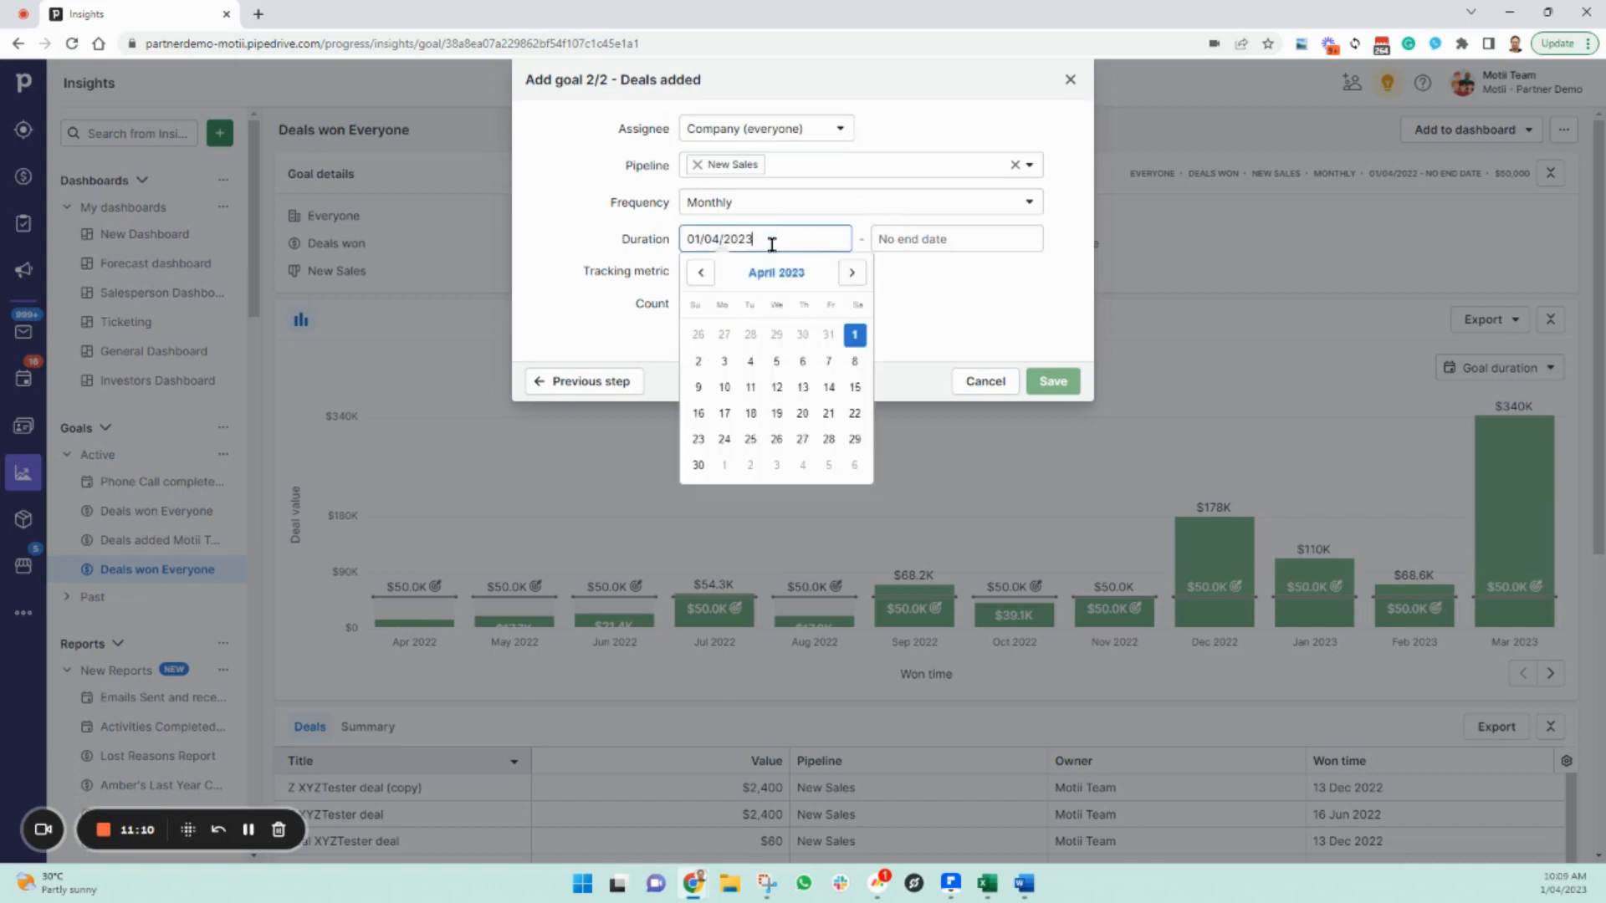
click(701, 273)
click(701, 273)
click(701, 273)
click(701, 272)
click(701, 272)
click(701, 273)
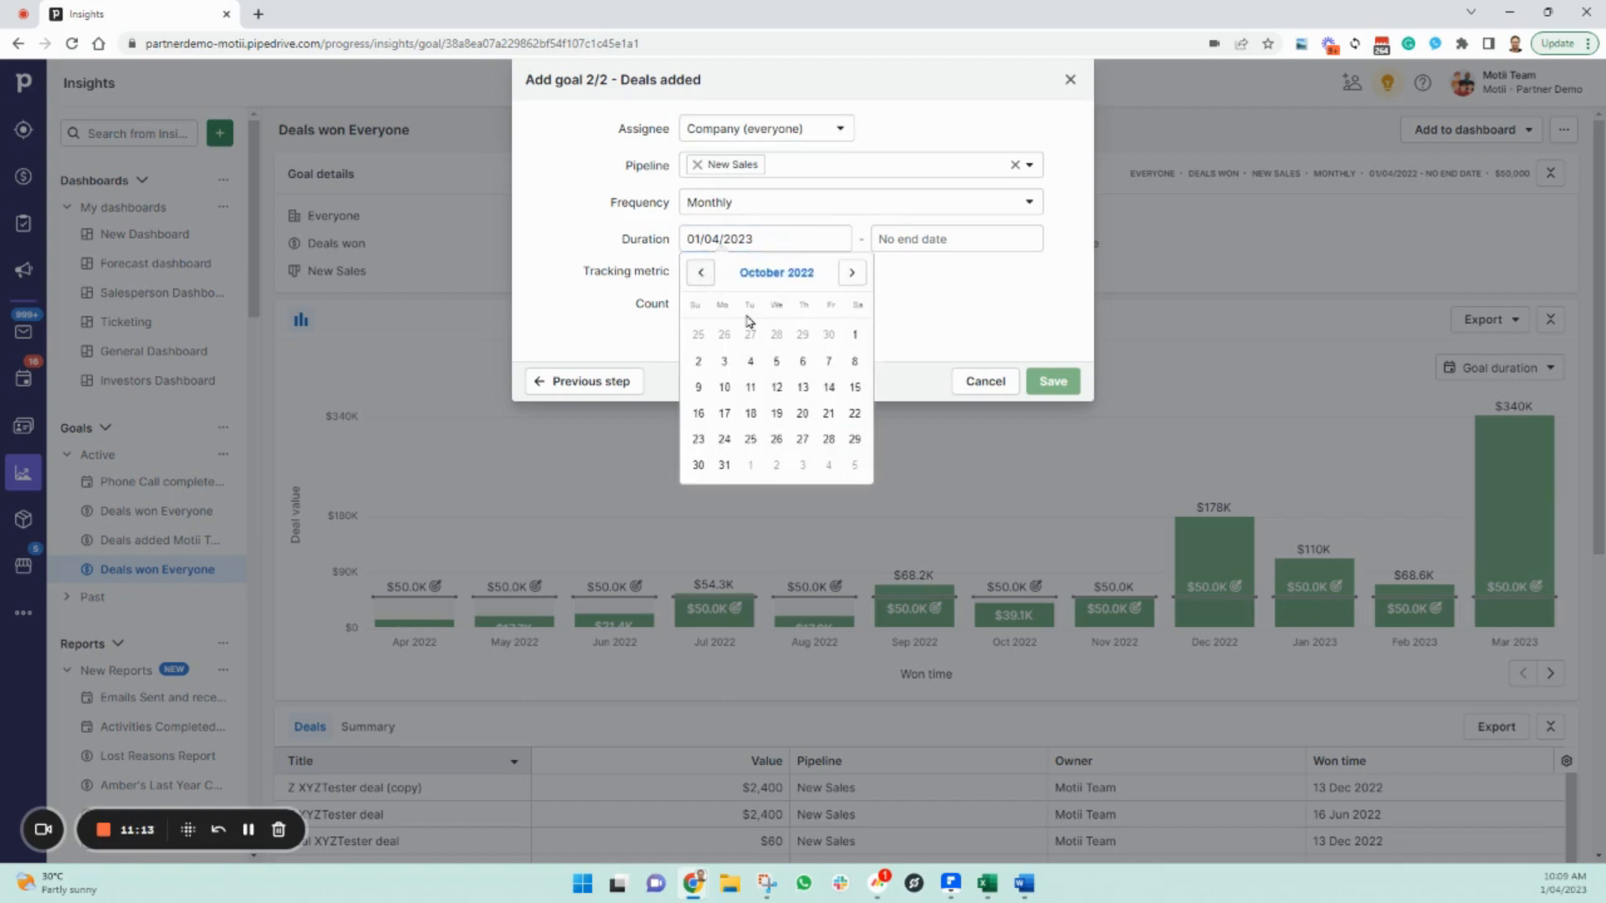
click(854, 333)
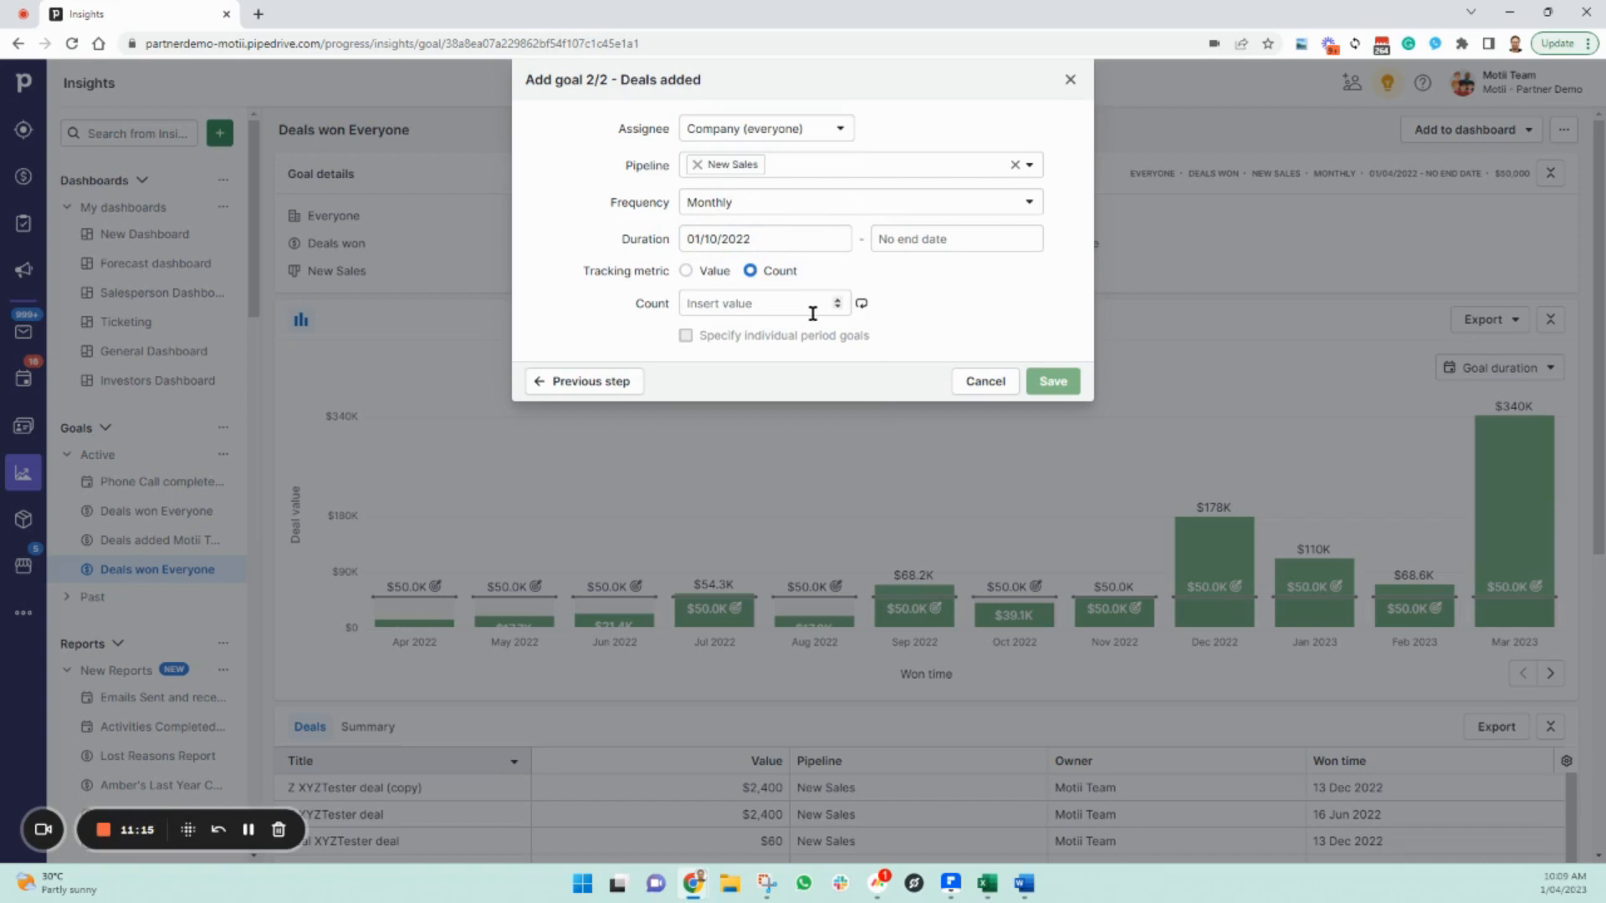
Step: Save the deals added goal with a count of 10 and add it to New Dashboard
click(747, 299)
text(10)
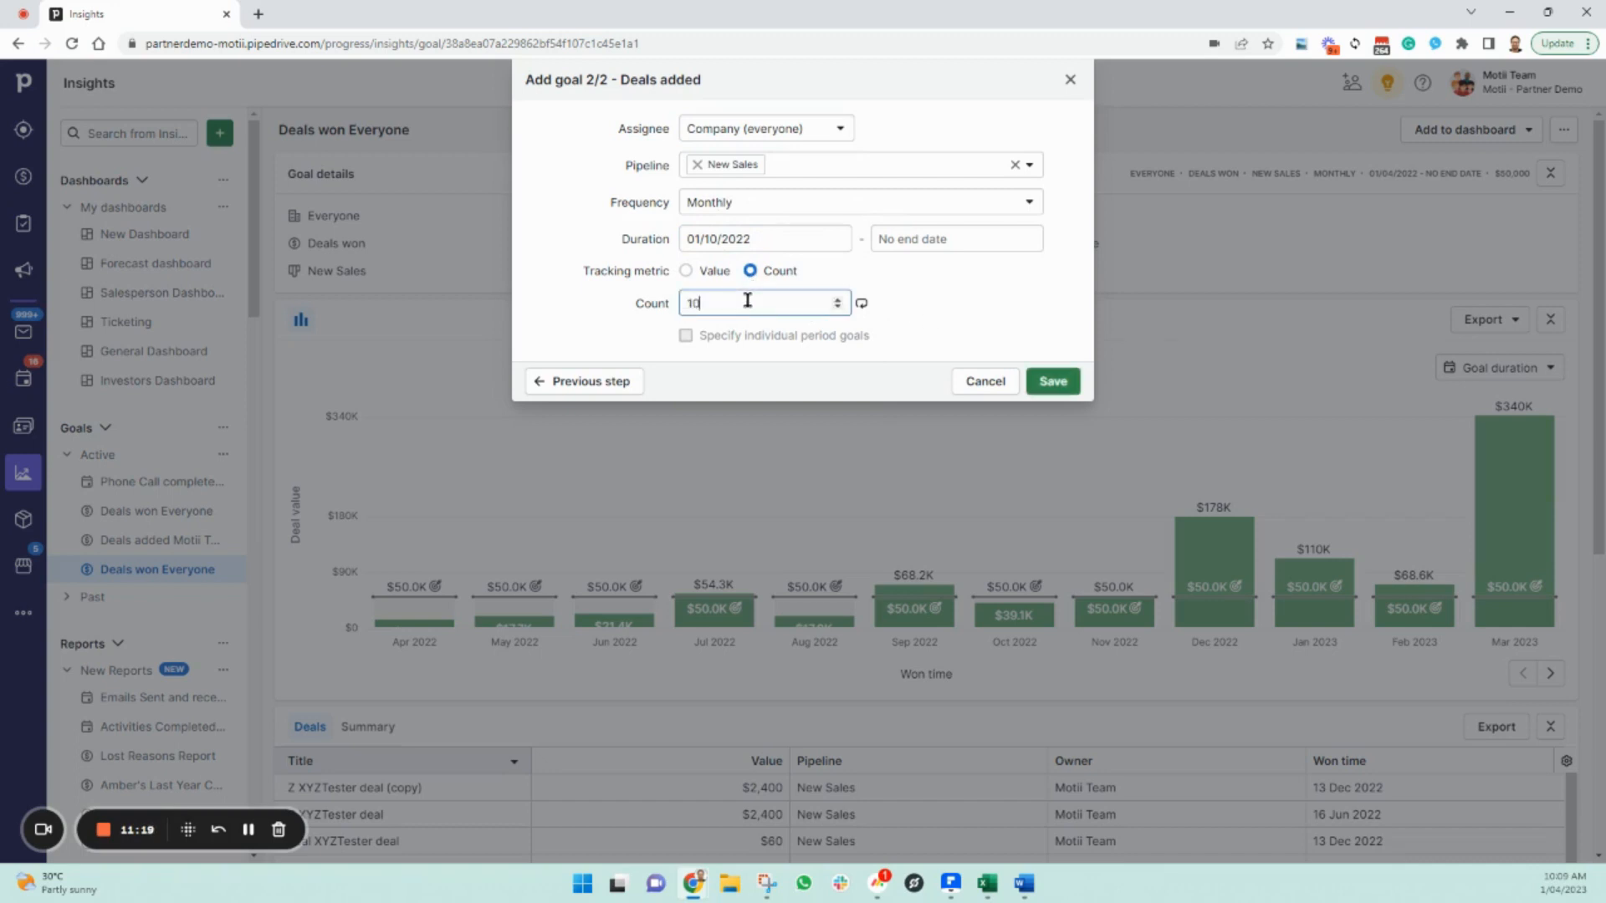
click(1057, 382)
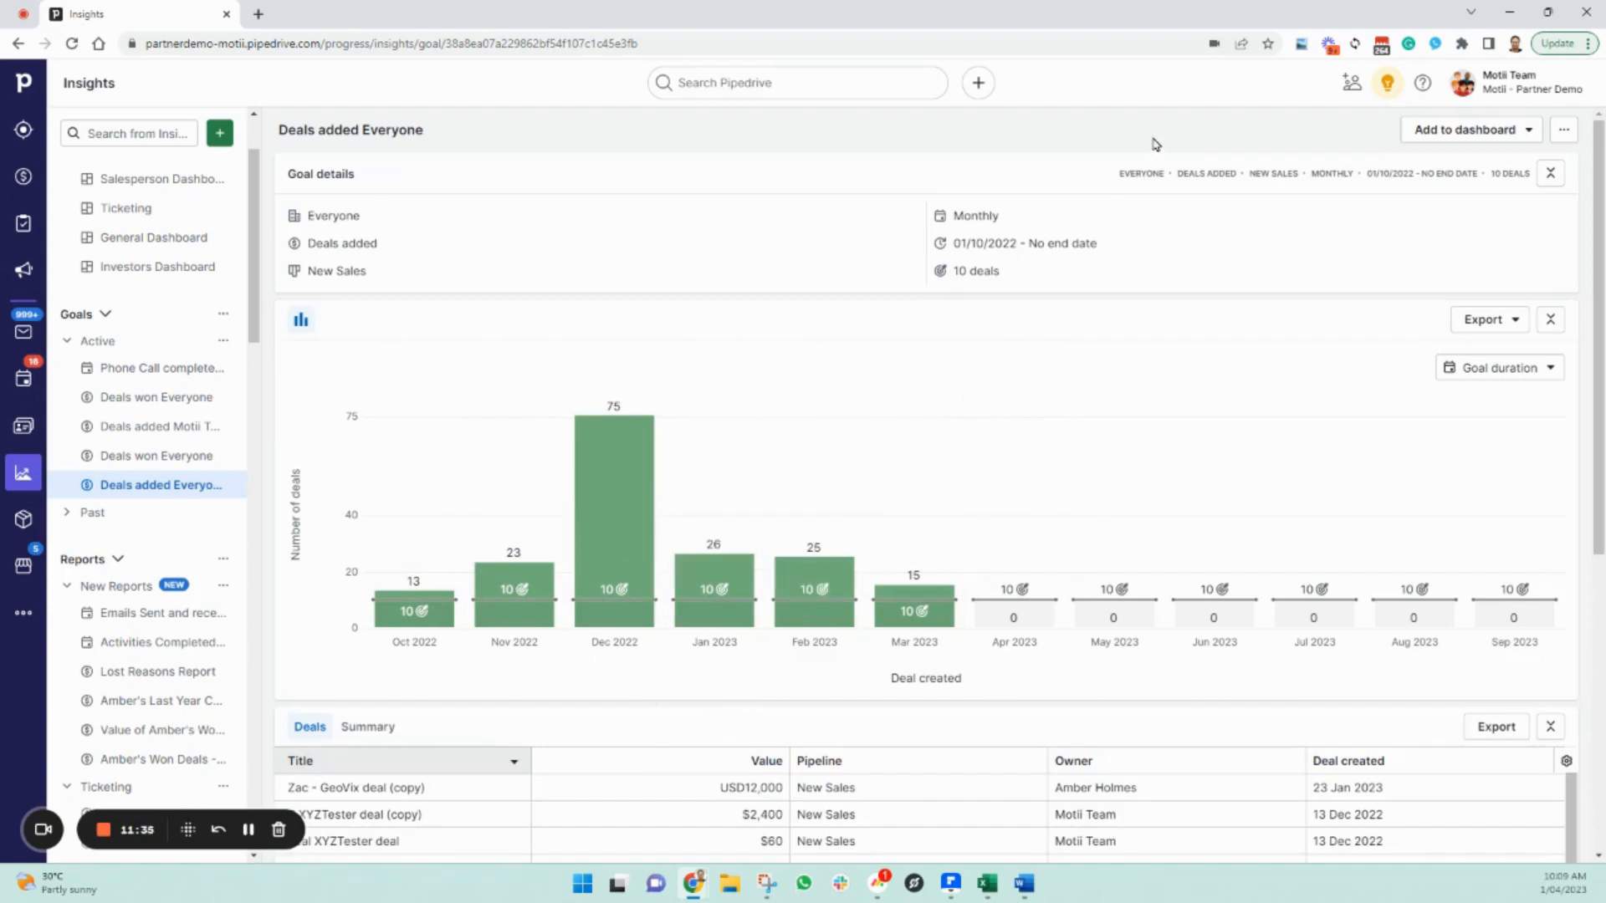
click(1518, 134)
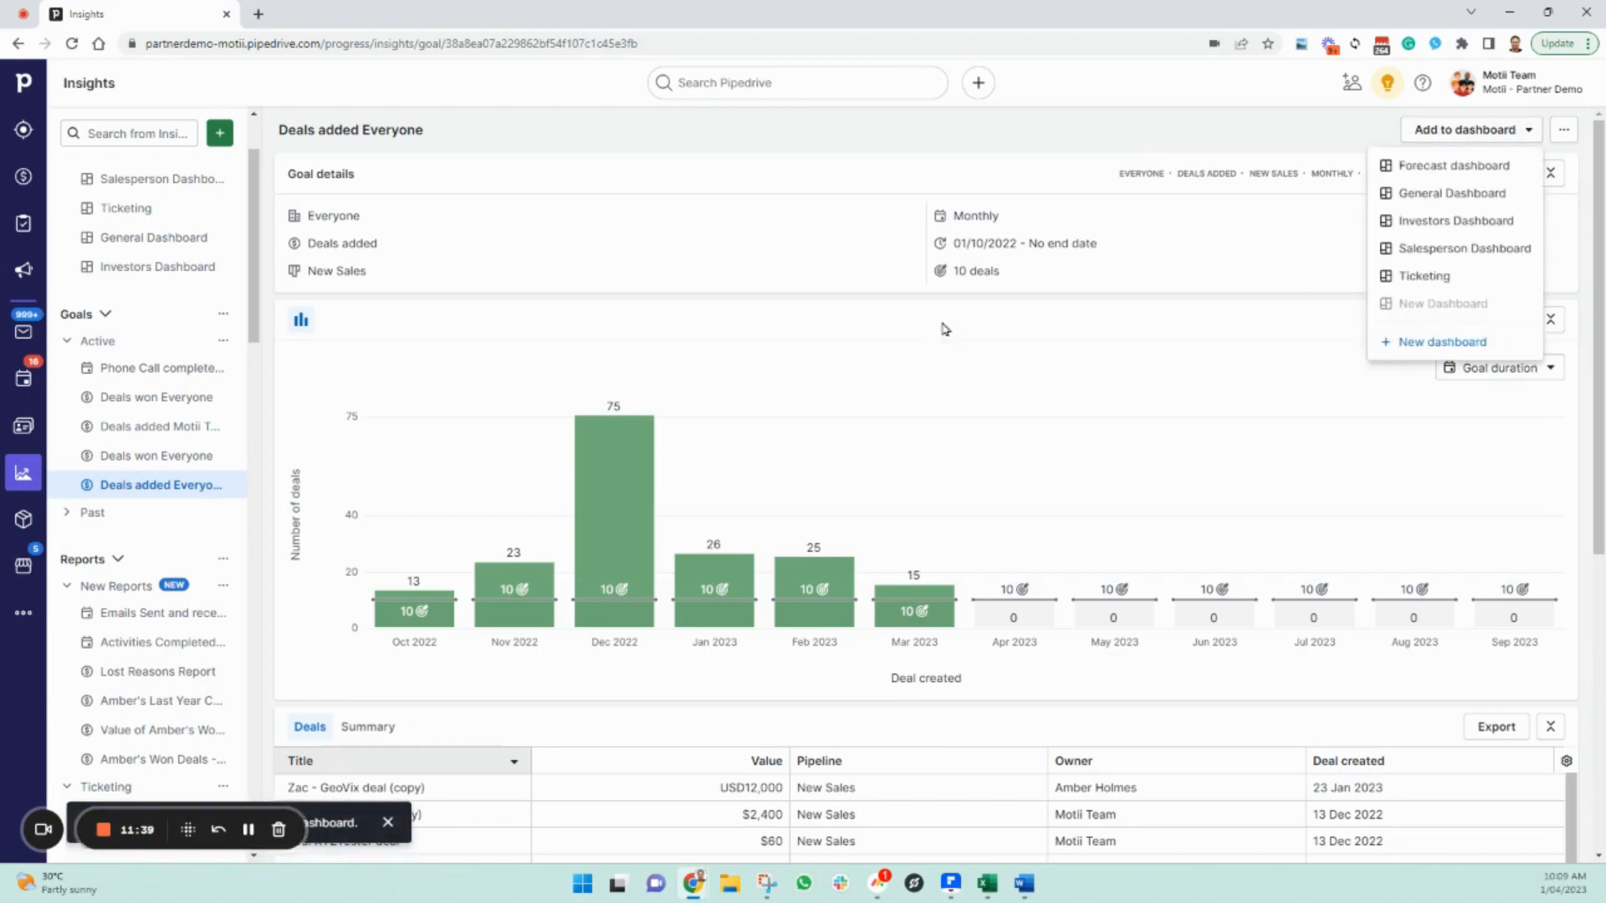
scroll(115, 351, up, 2)
Step: Create a Revenue forecast report under Forecast and subscription and set its forecast period to Last year
click(220, 133)
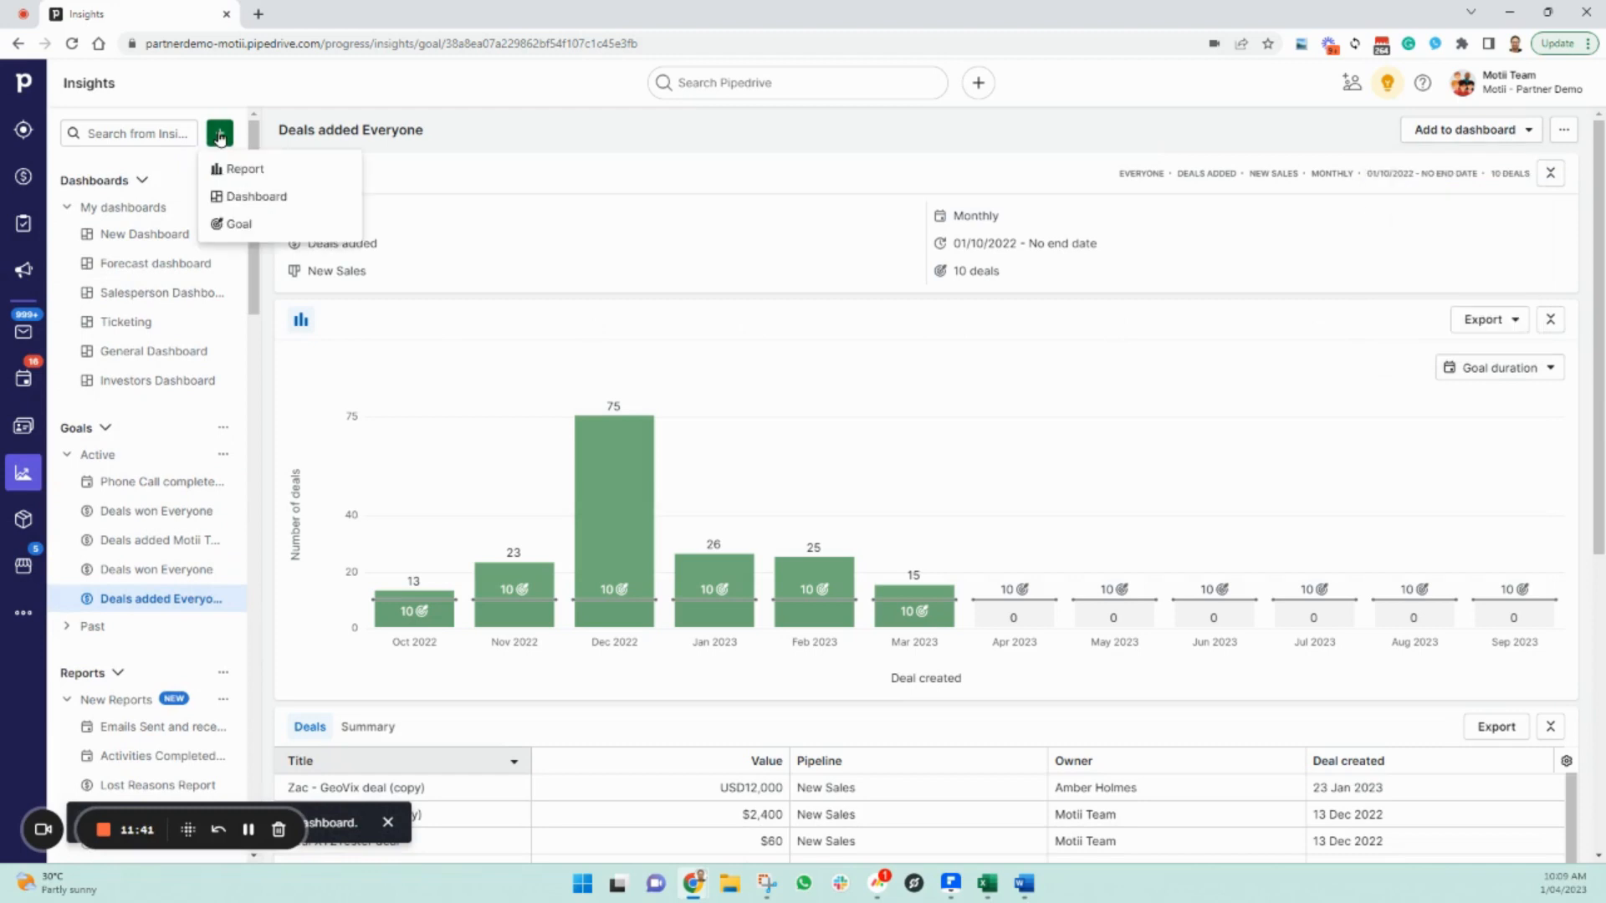
click(243, 169)
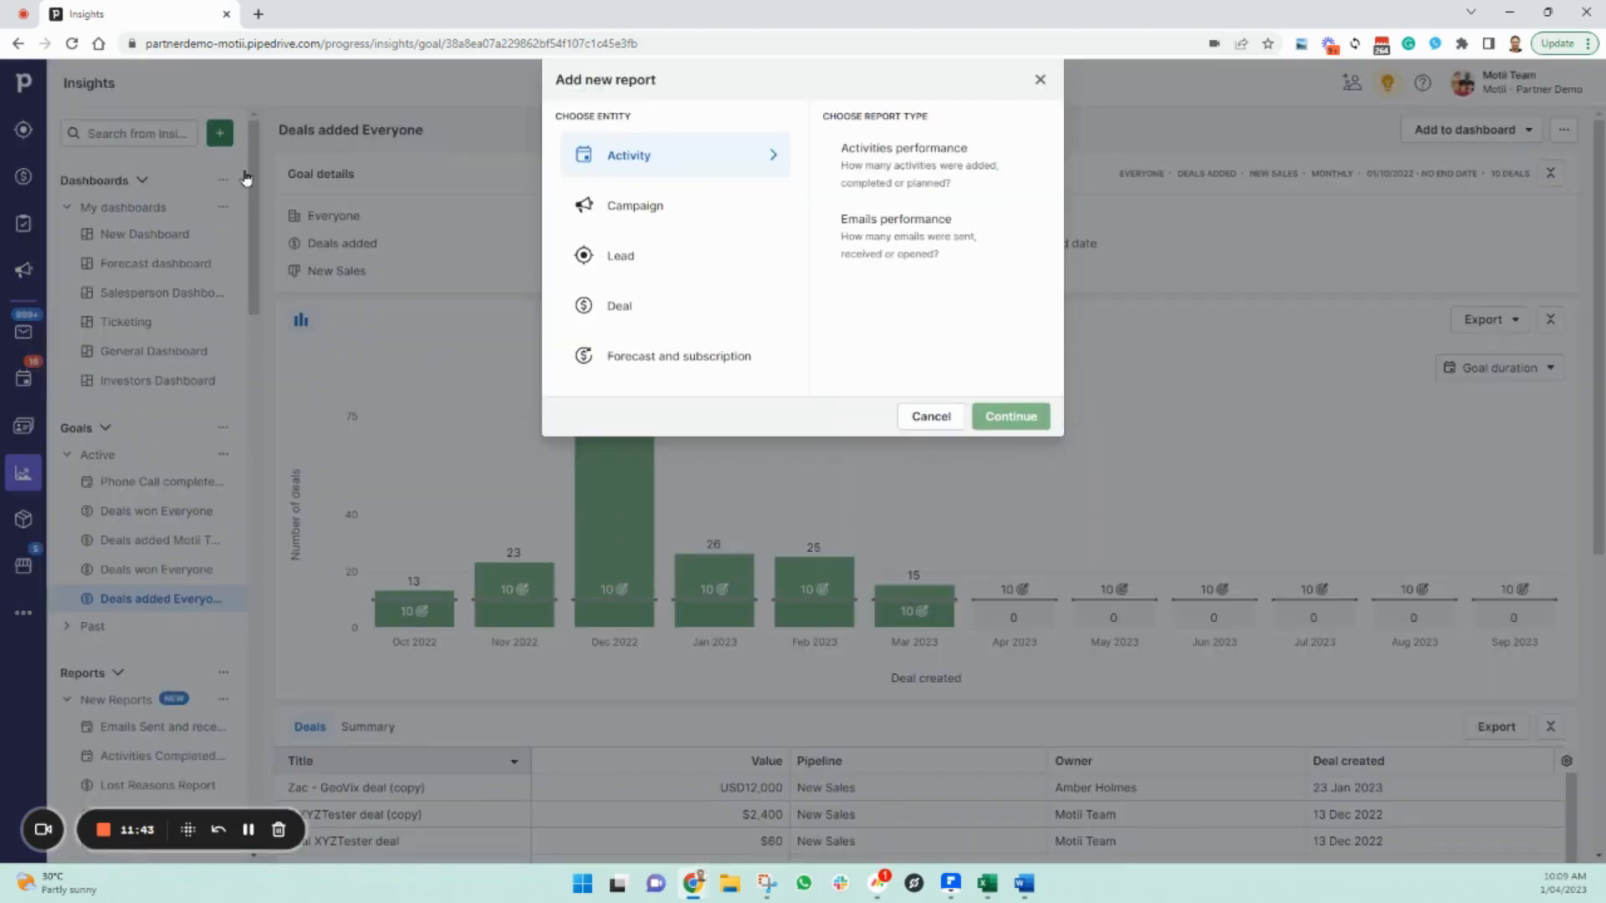
click(679, 354)
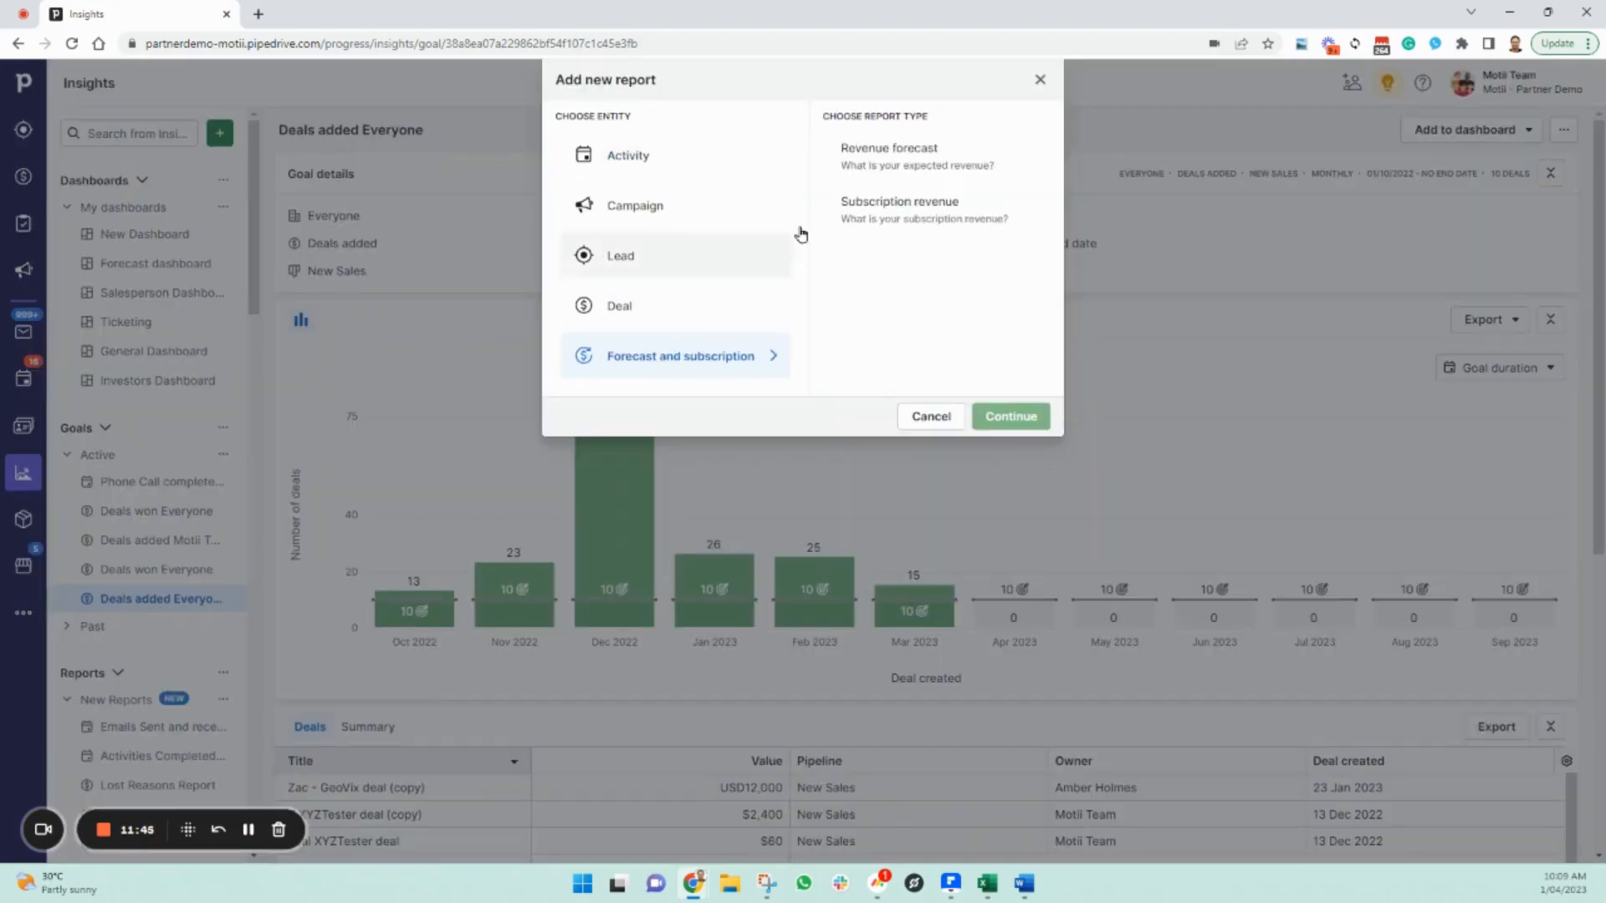
click(1012, 416)
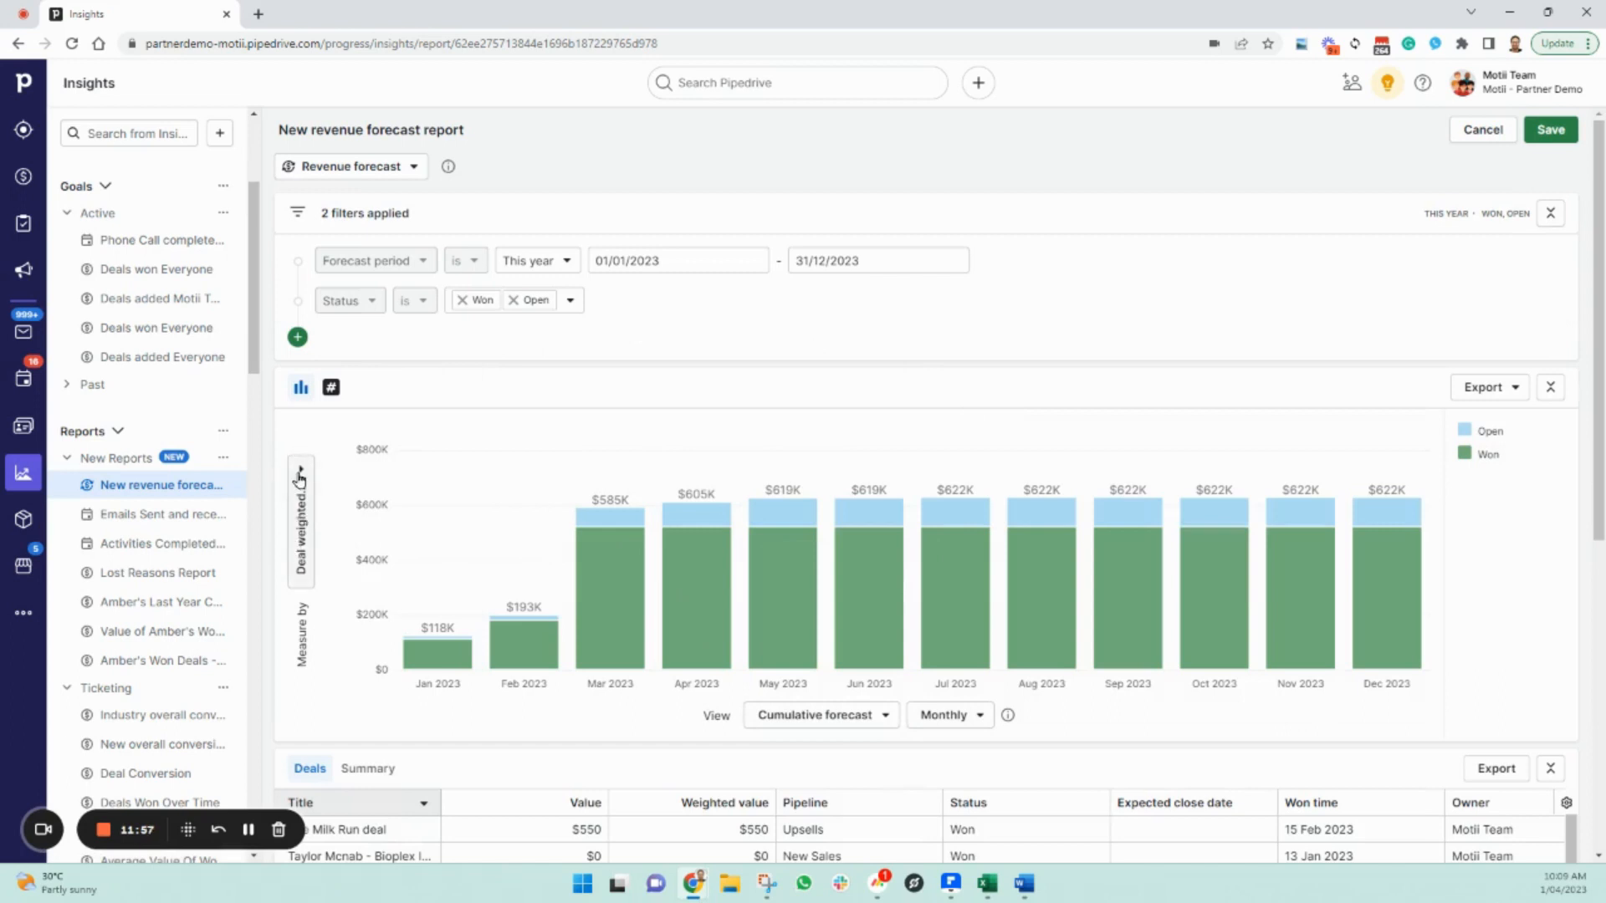
click(567, 261)
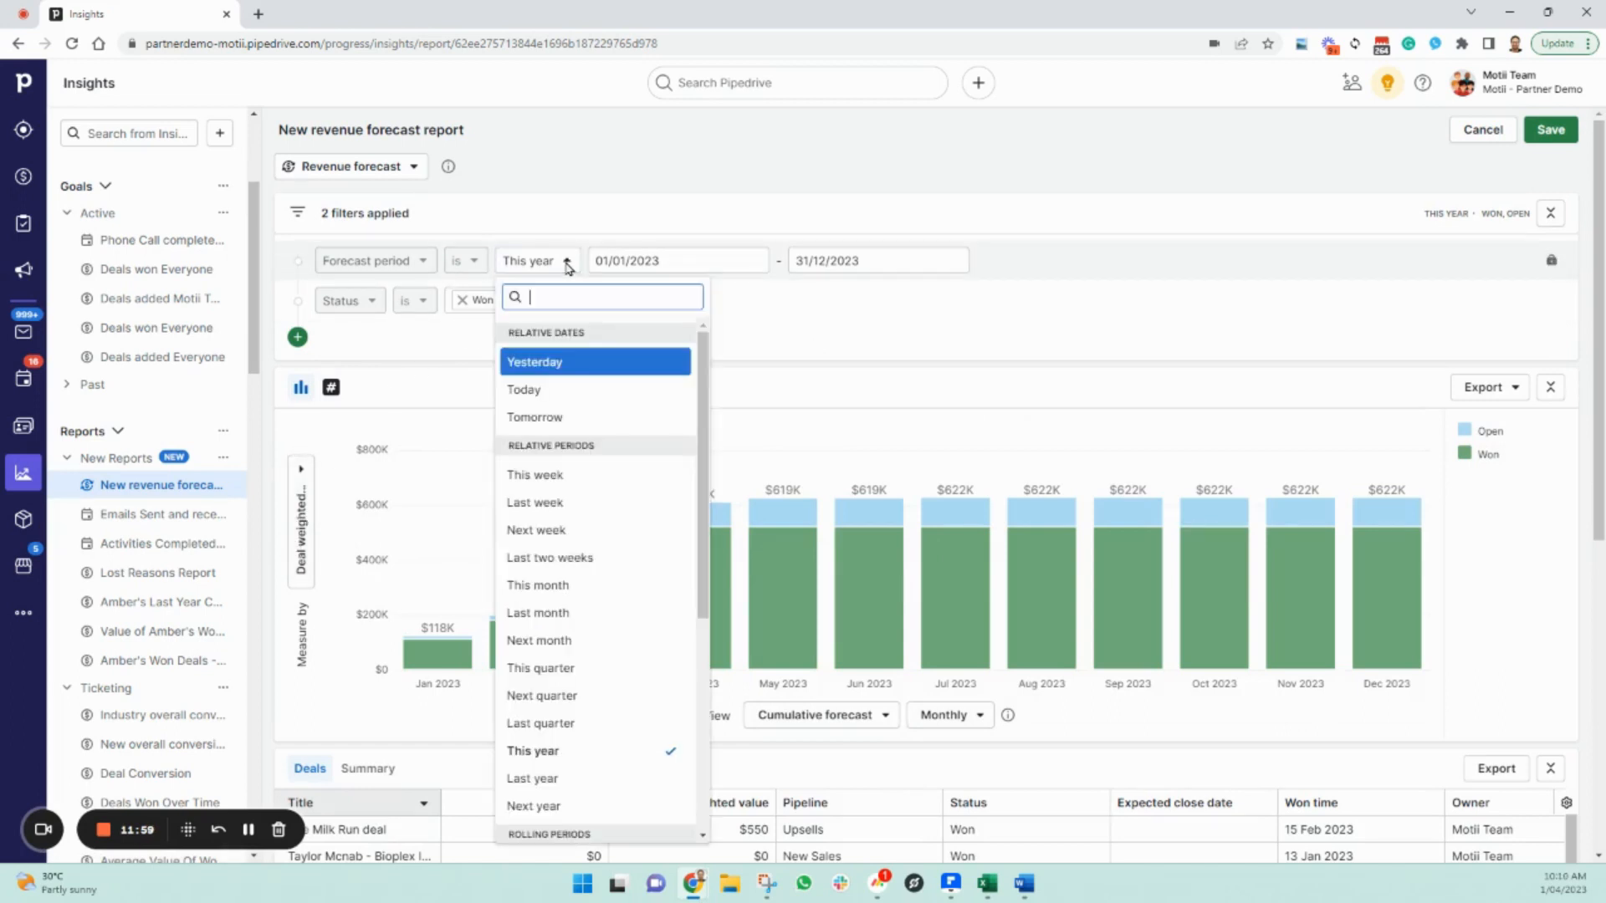
scroll(578, 578, down, 2)
click(581, 607)
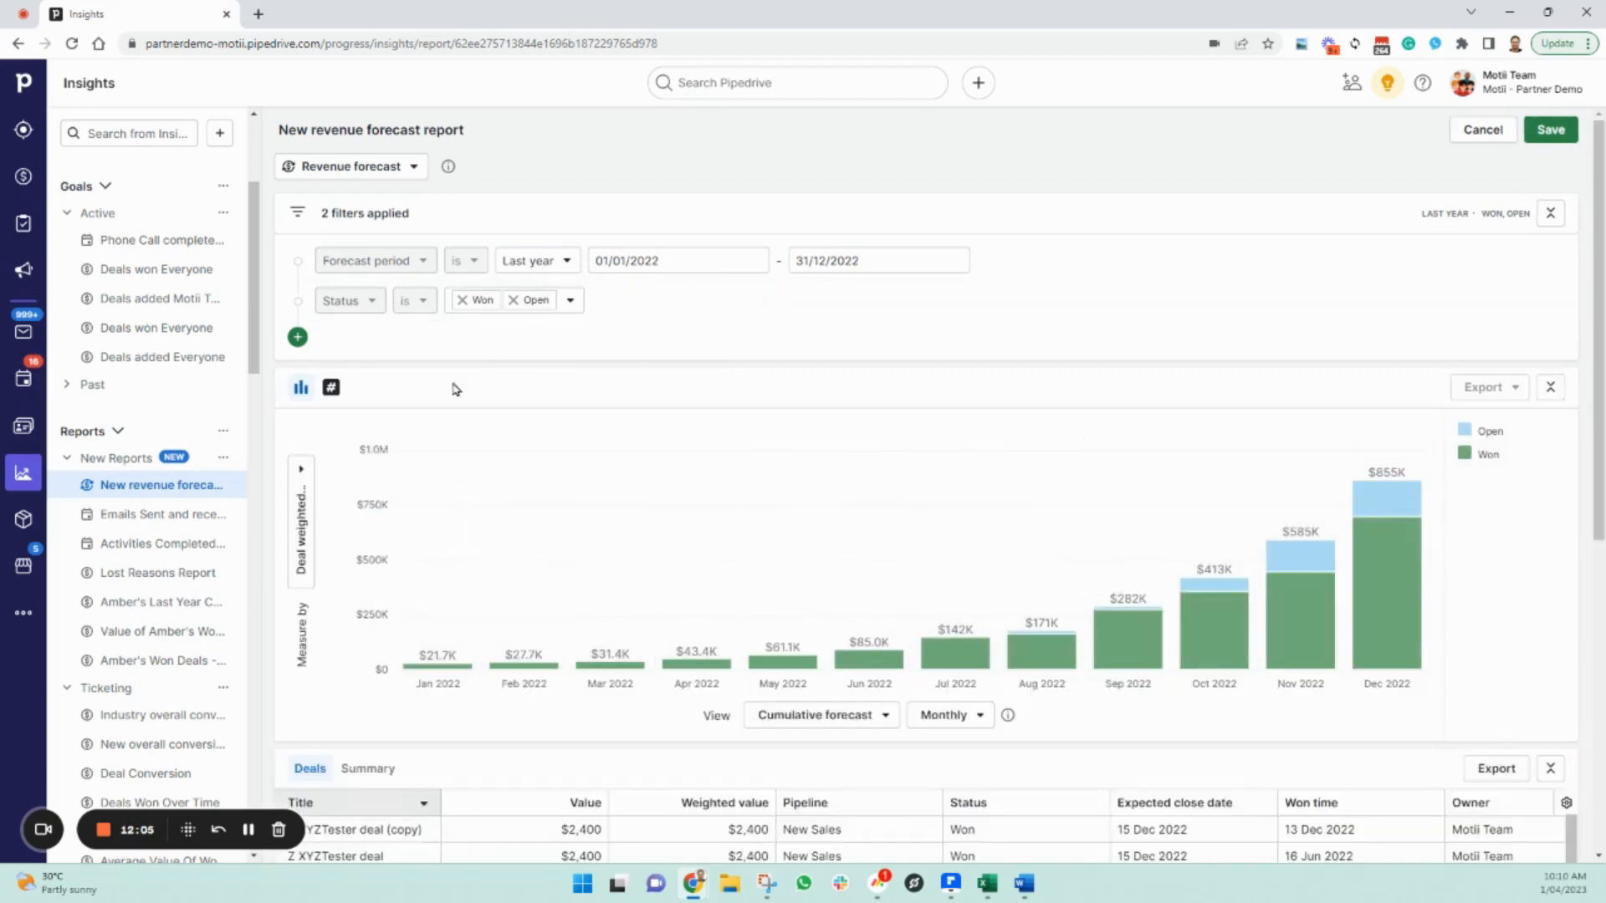
Step: Save the forecast report as Revenue Forecast Report on New Dashboard instead of Forecast dashboard
click(1550, 134)
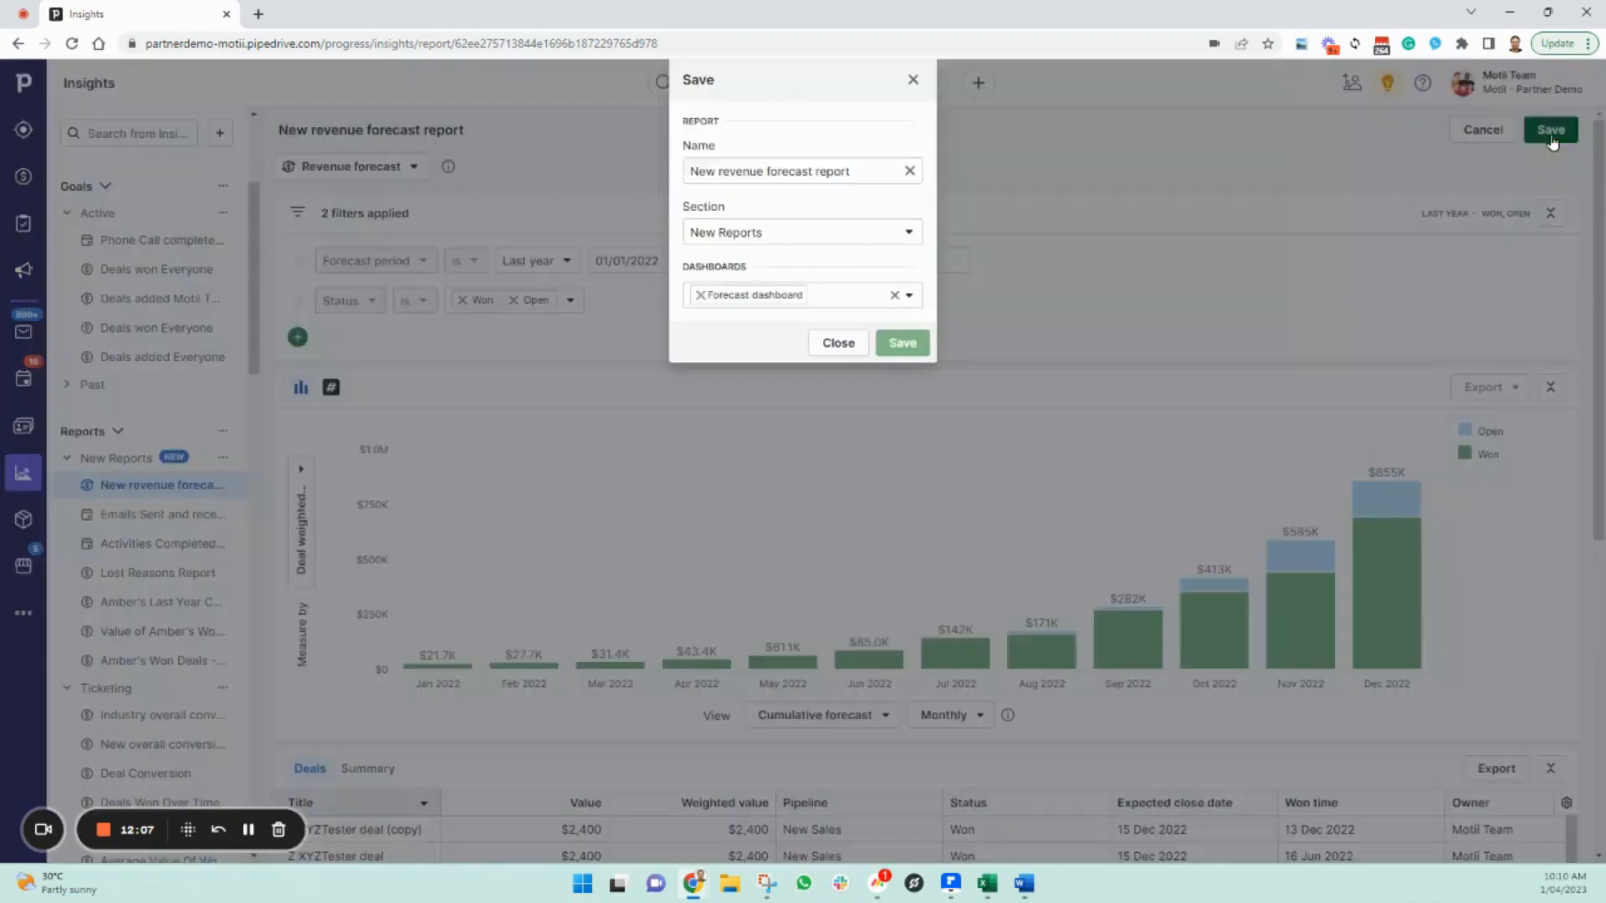
triple_click(830, 169)
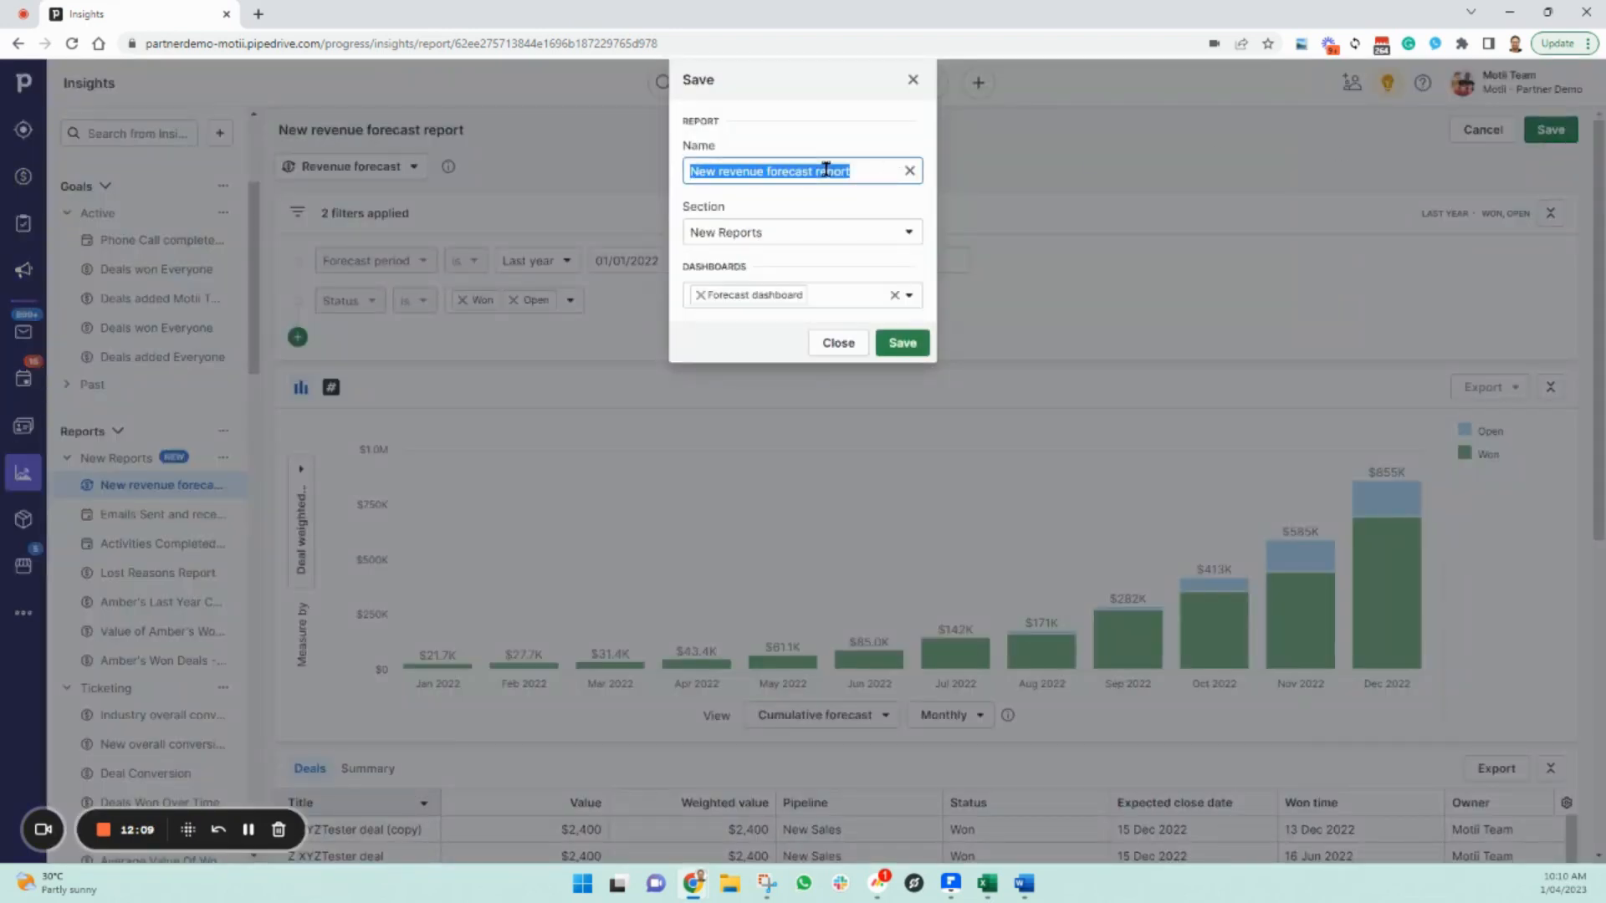
text(Rev)
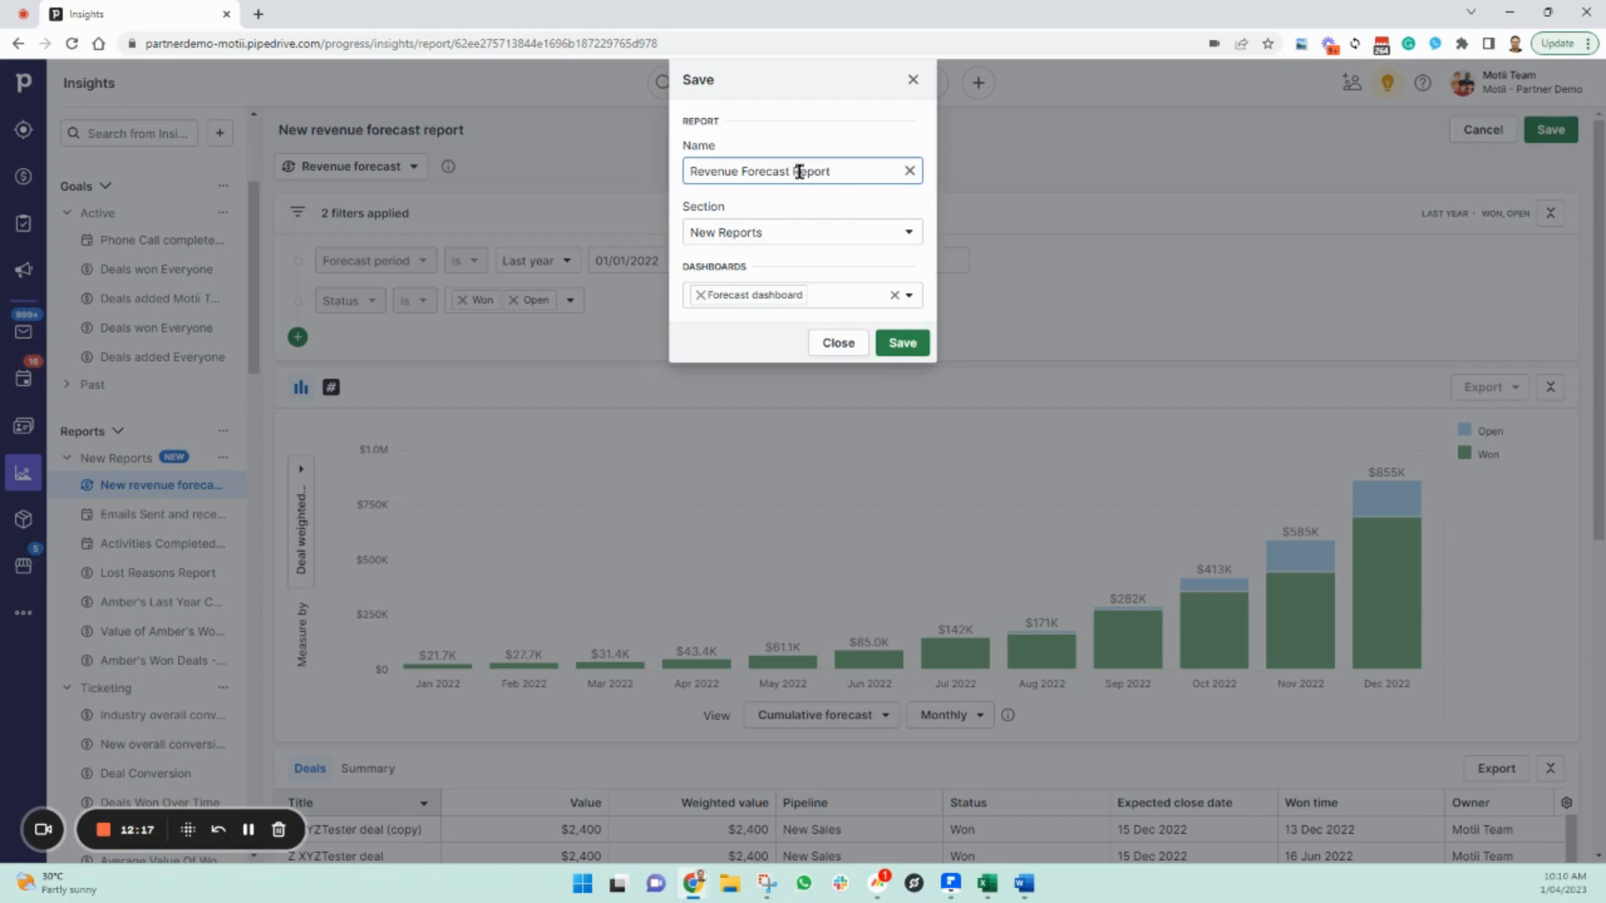
click(701, 295)
click(735, 295)
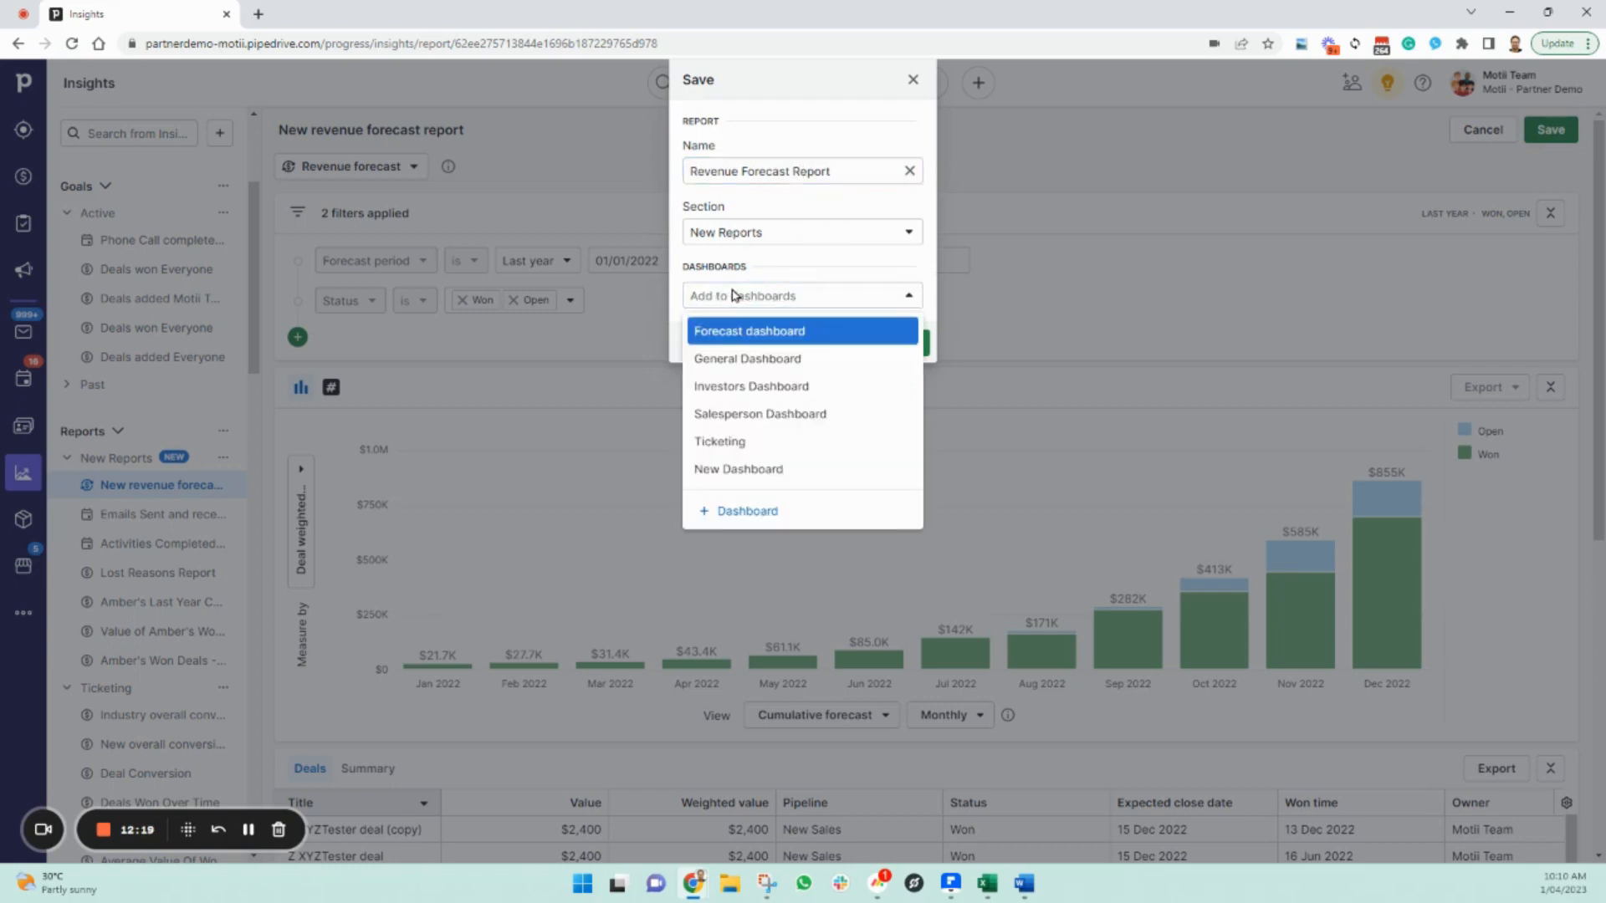
click(764, 470)
click(837, 207)
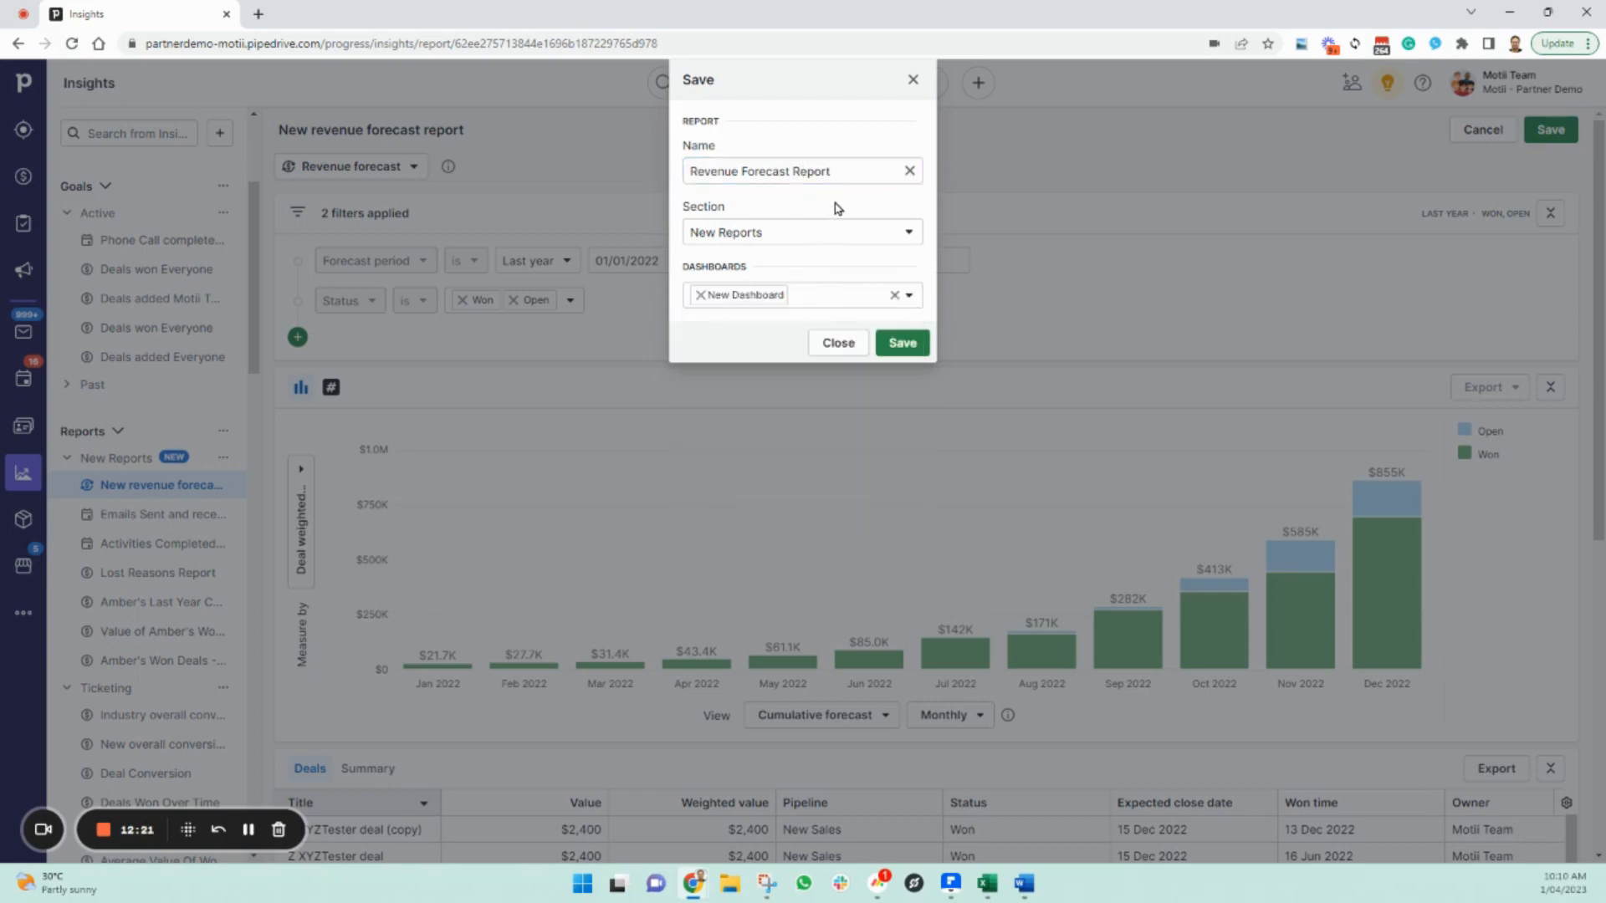
click(907, 346)
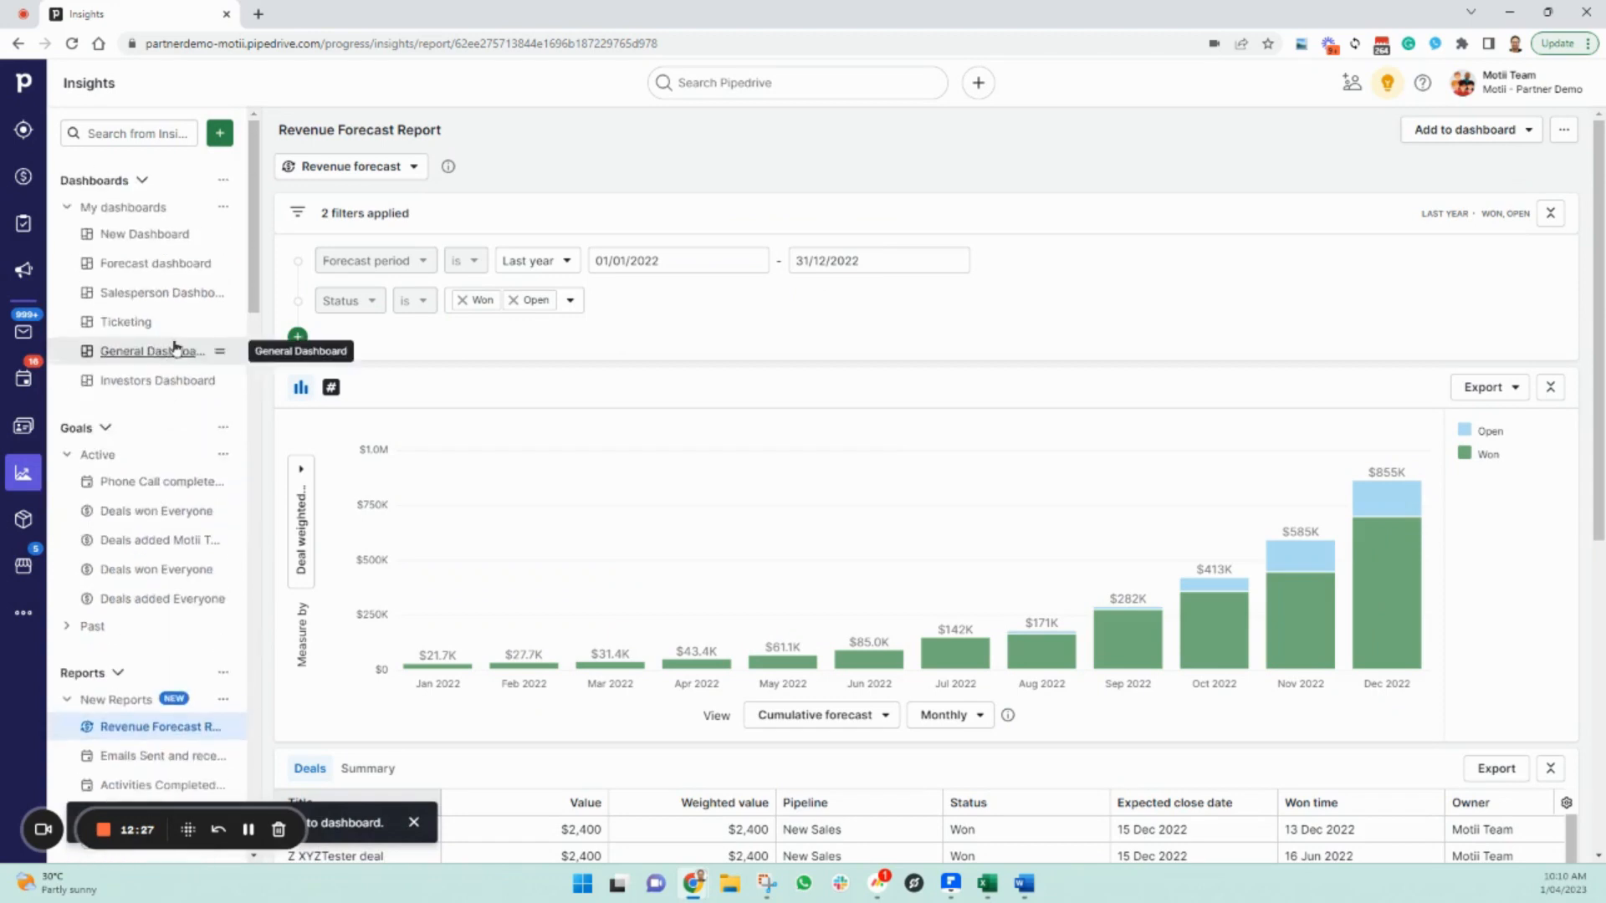
Step: On New Dashboard, move the Revenue Forecast Report below all other reports and widen it to the full dashboard width
click(167, 235)
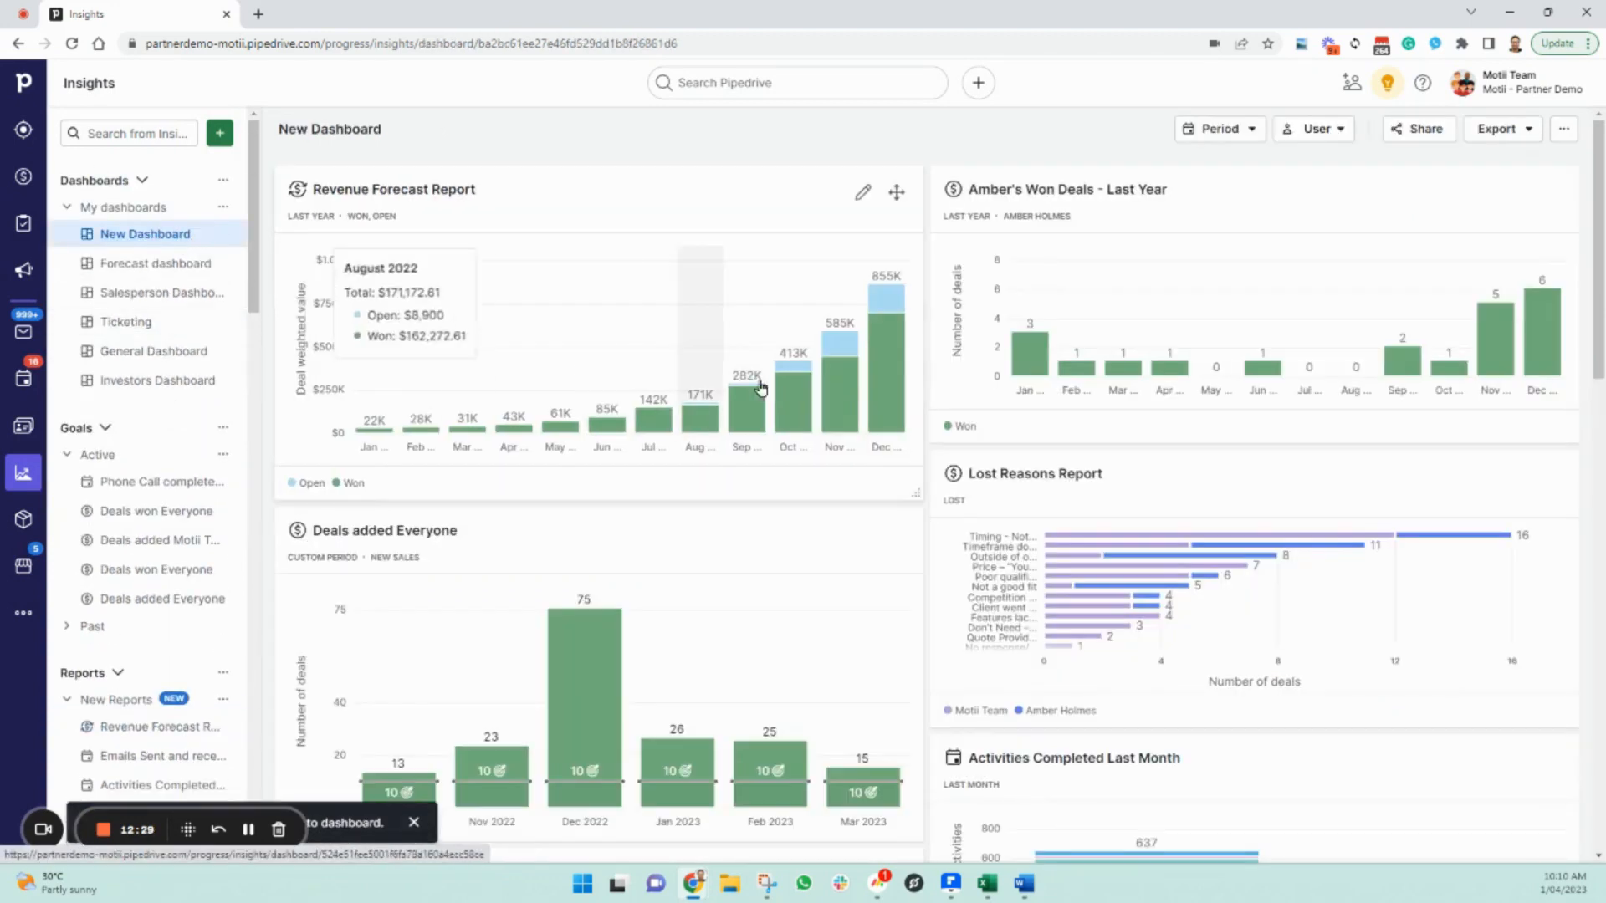
drag(897, 193, 912, 437)
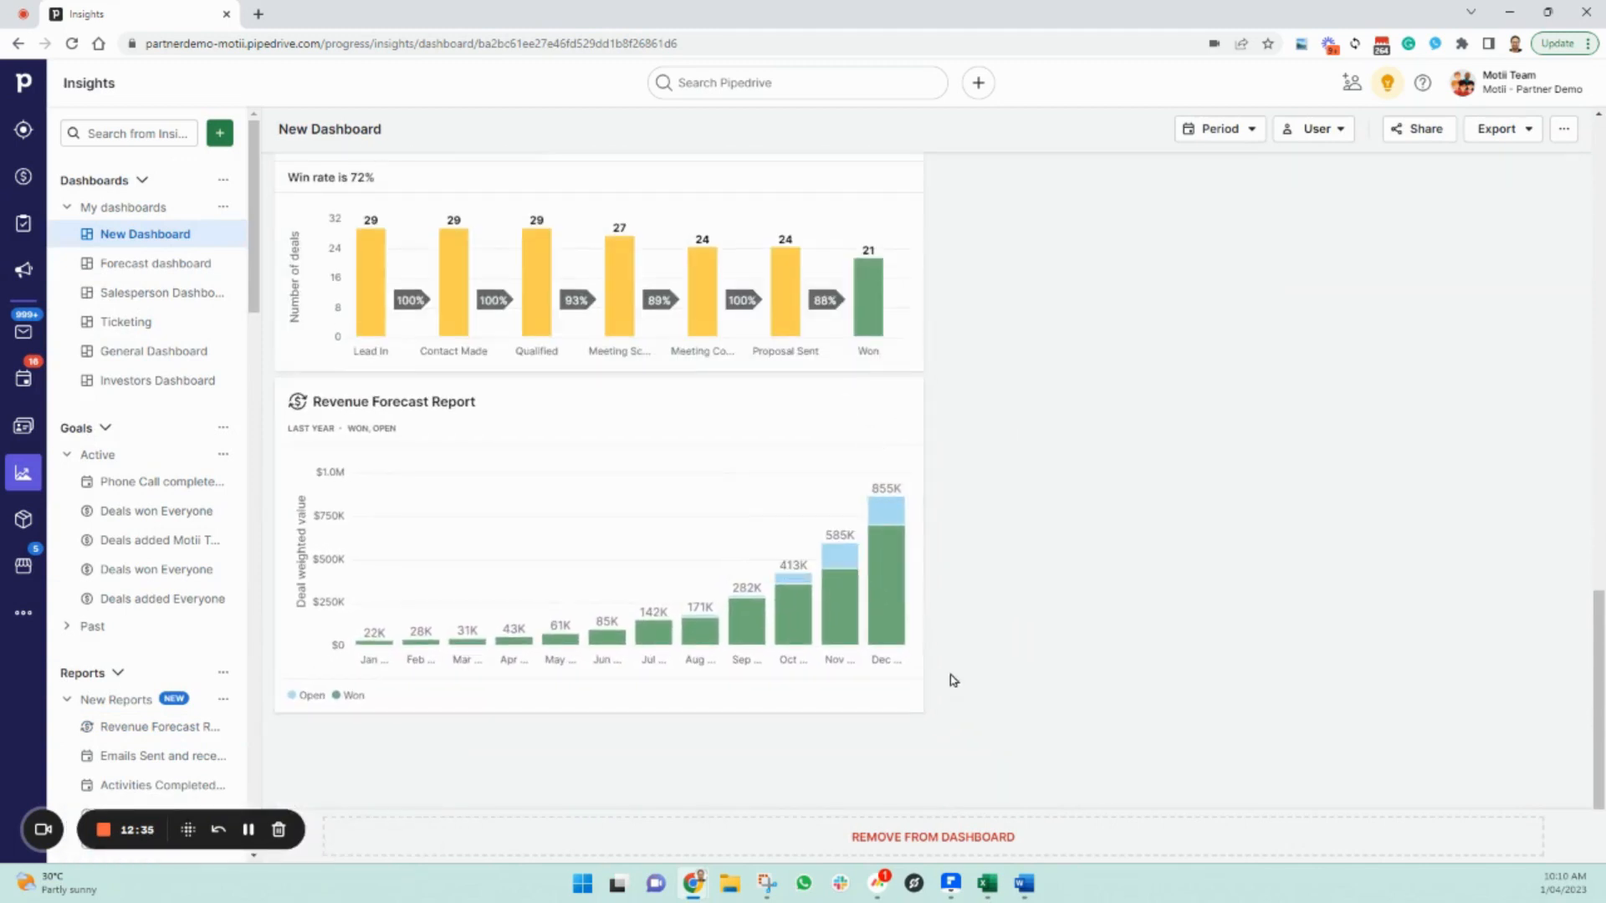
drag(919, 708, 1572, 707)
Step: Move last year's conversion rate report to the top of New Dashboard and place the value of won deals report above it
scroll(970, 465, up, 8)
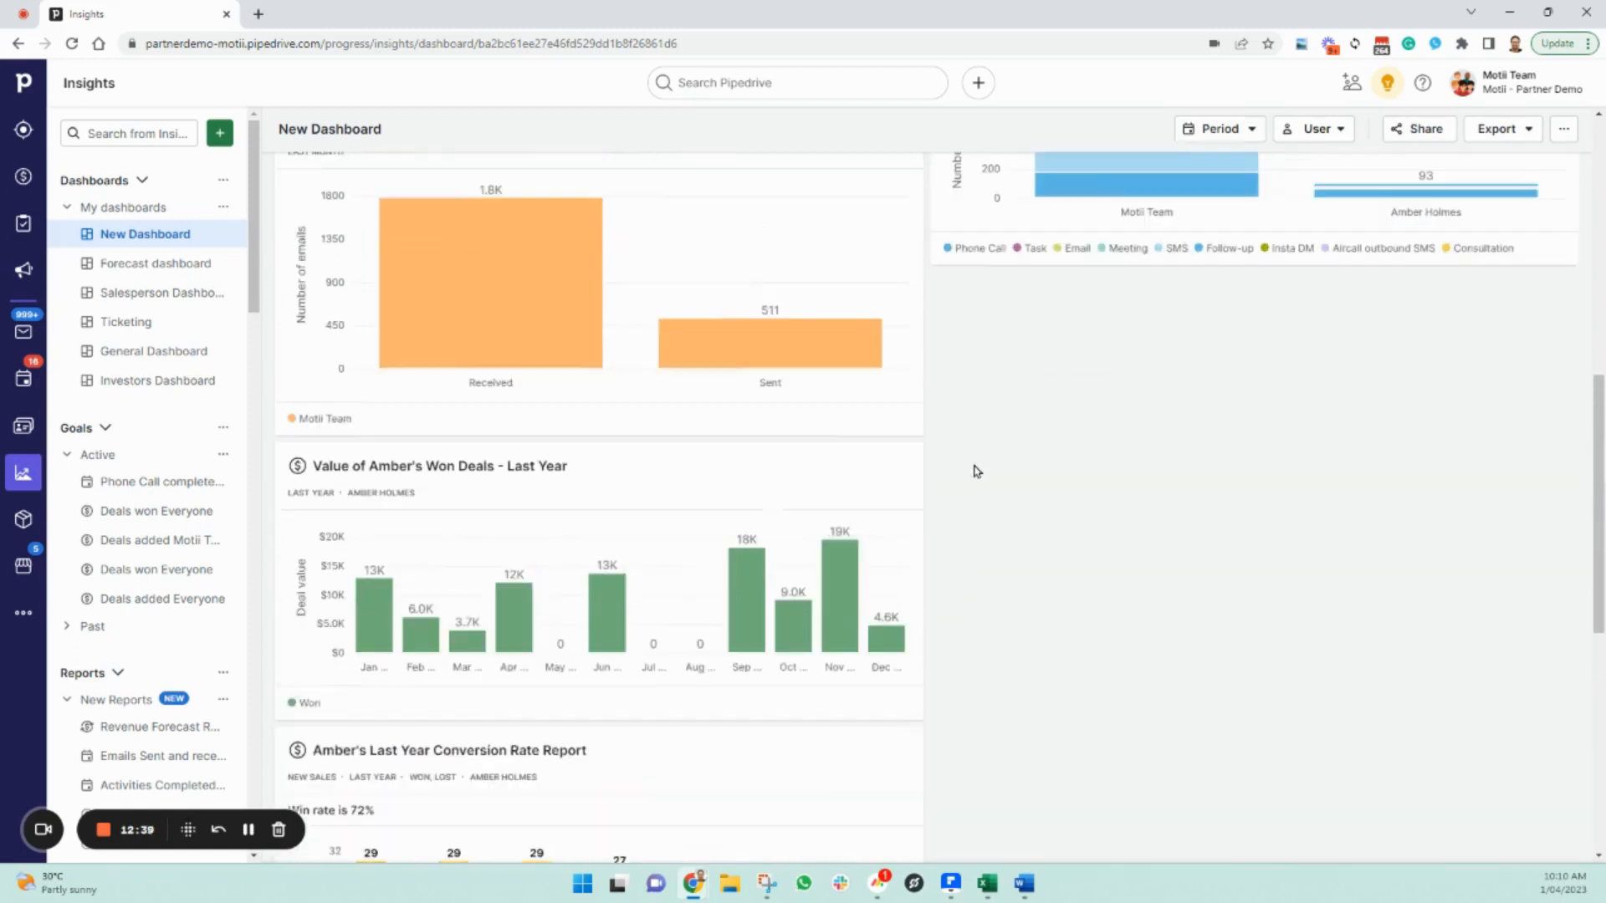
drag(898, 787, 893, 199)
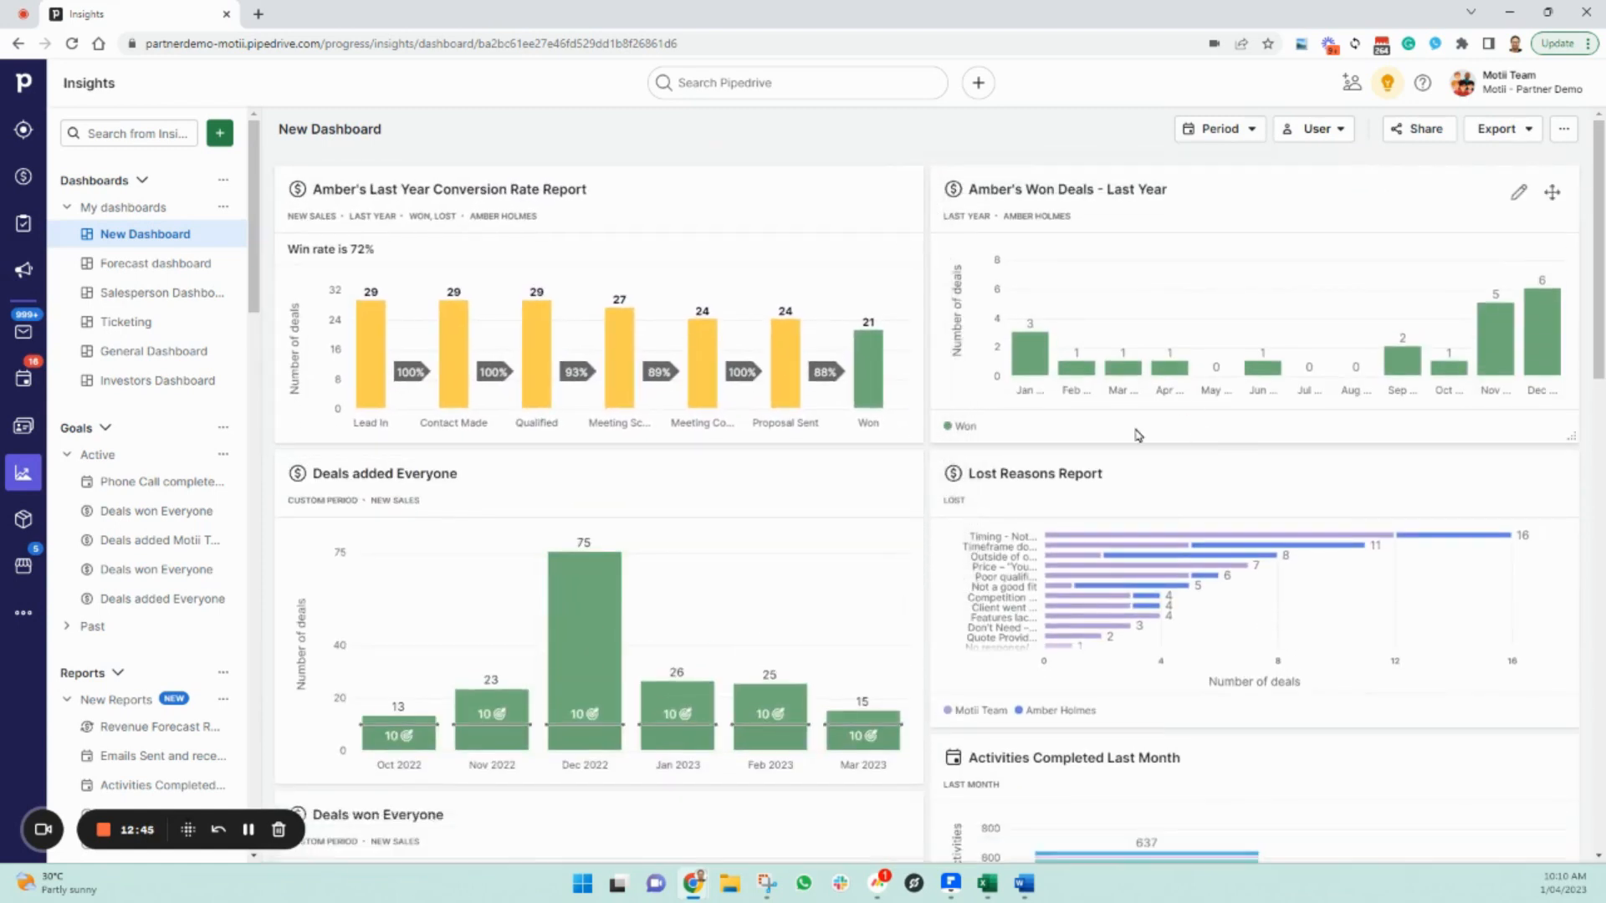
scroll(896, 610, down, 8)
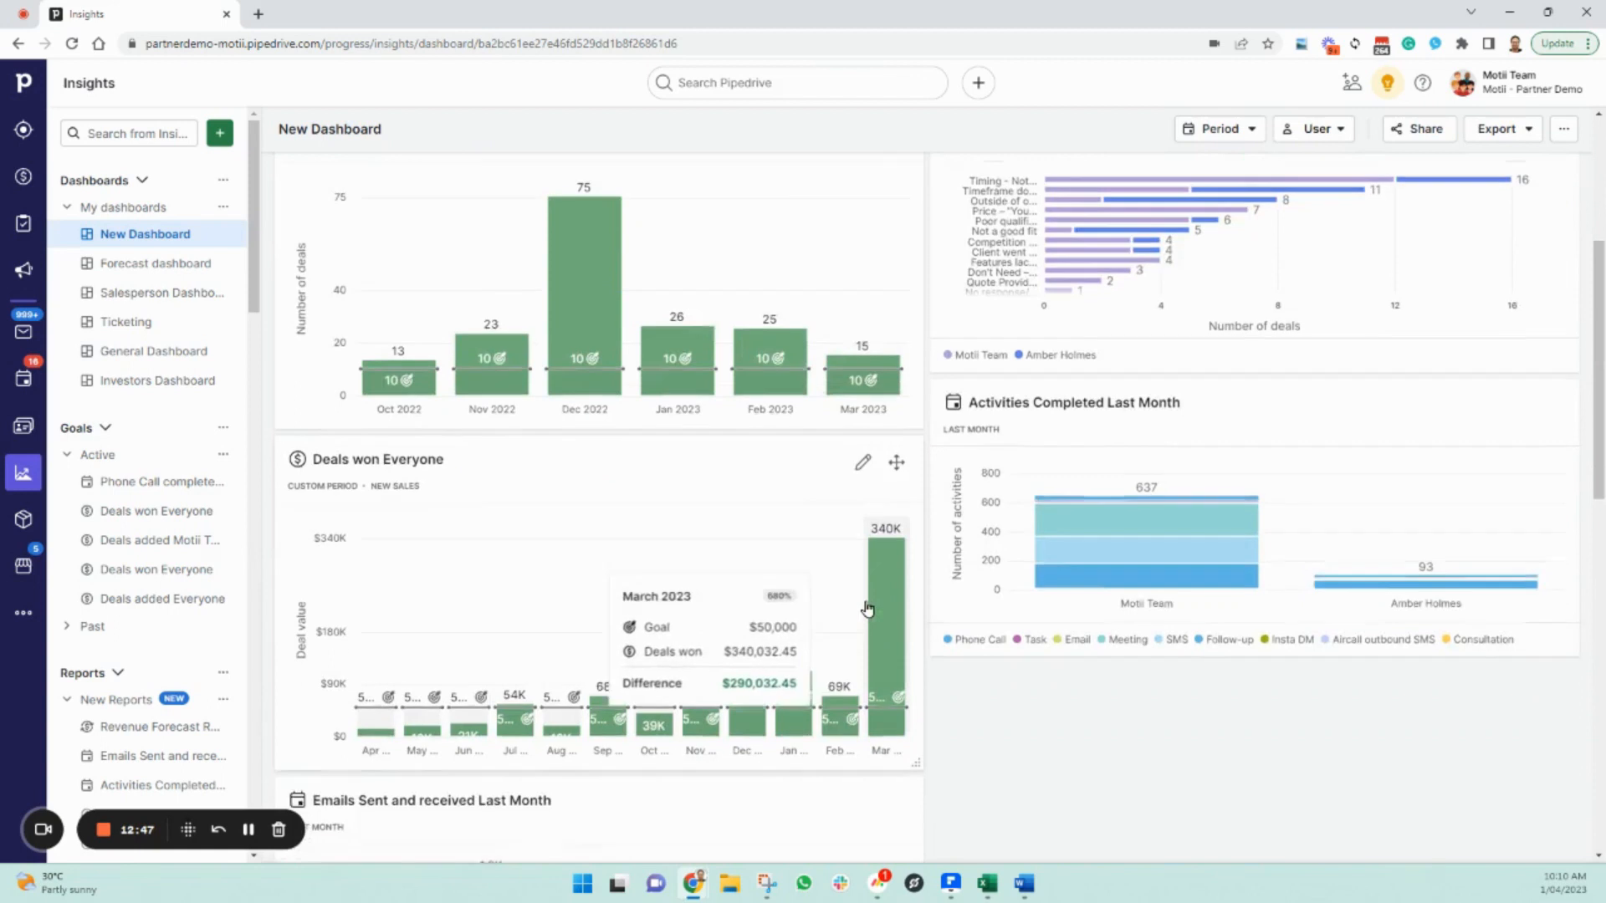
scroll(864, 608, down, 4)
drag(894, 493, 900, 179)
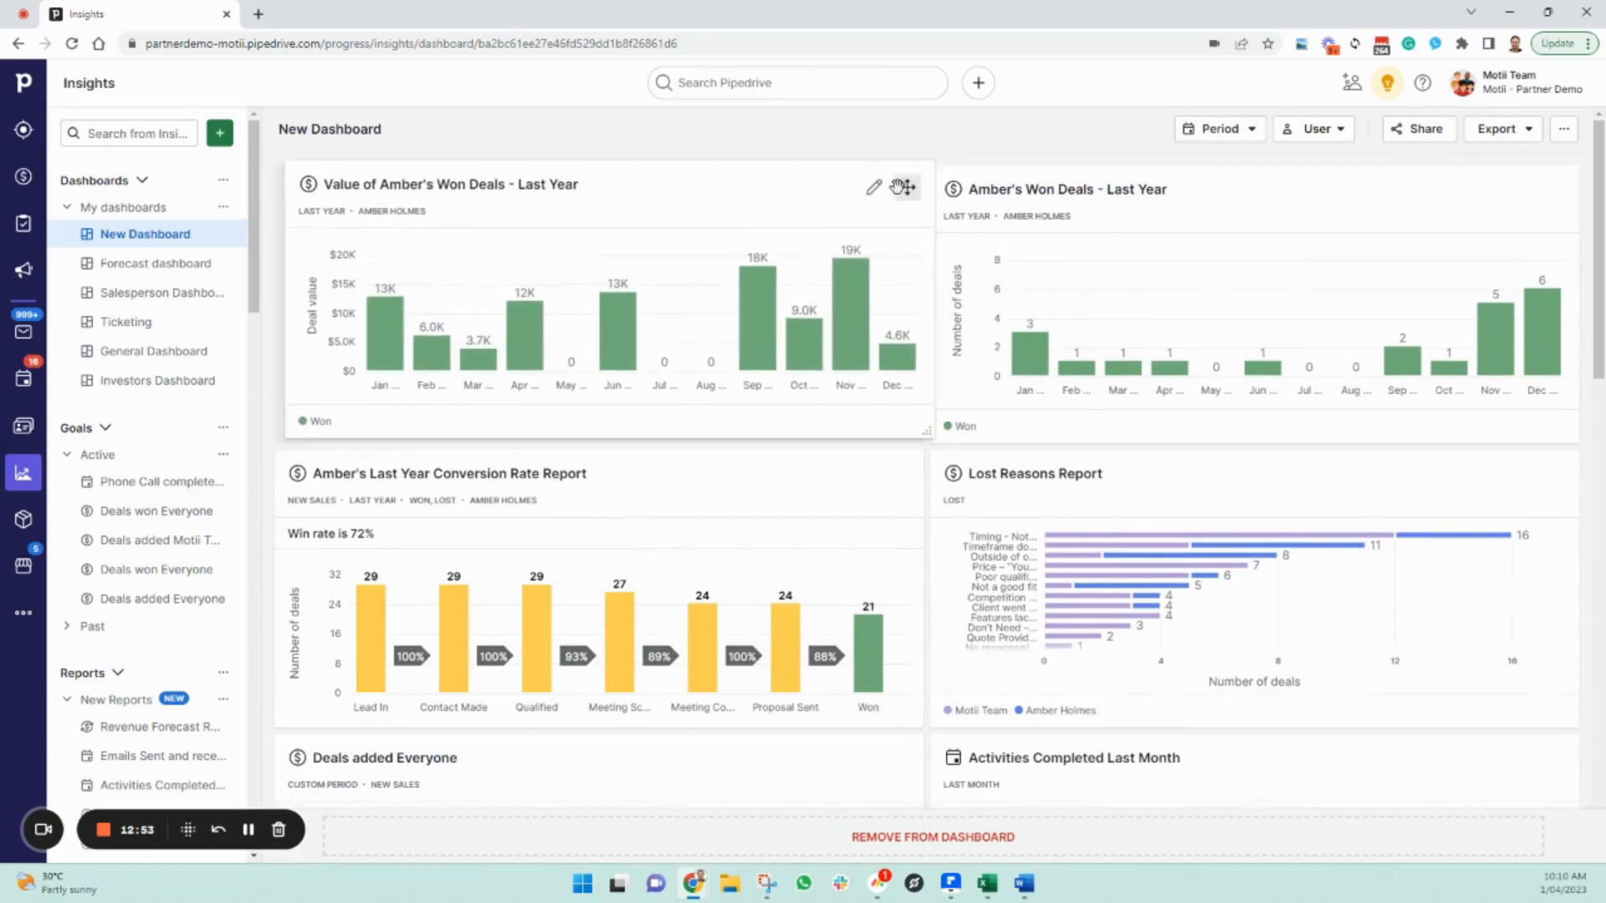
Step: Place the Deals won Everyone goal beside Deals added Everyone, above Activities Completed Last Month, and reduce the height of both goal charts
scroll(1140, 430, down, 5)
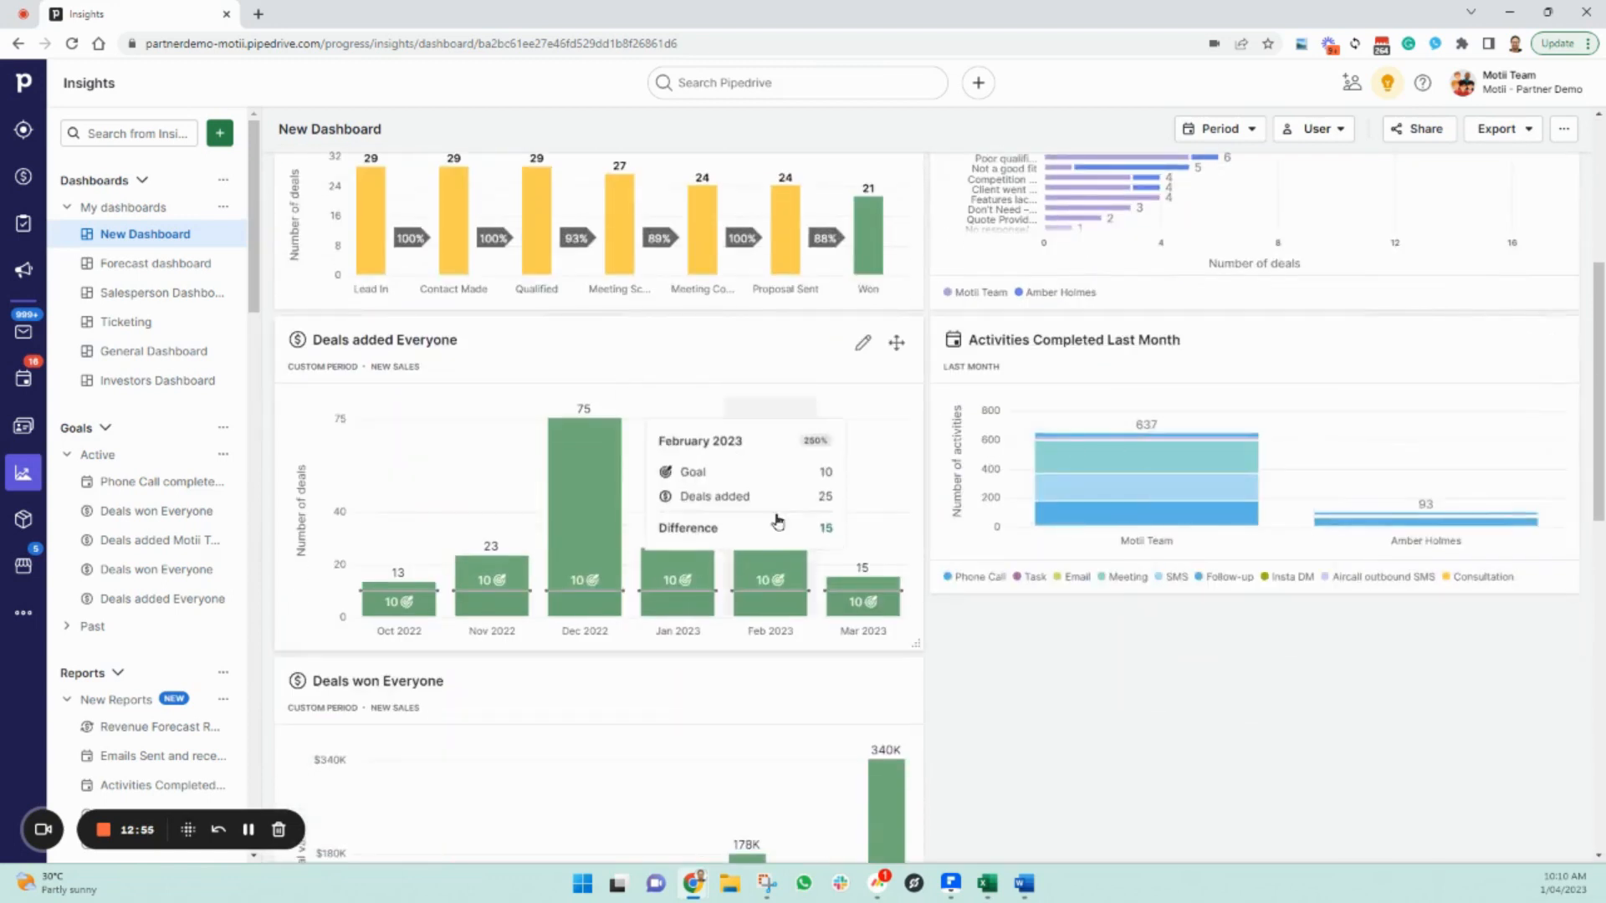
drag(896, 681, 1557, 345)
drag(1576, 652, 1566, 595)
drag(914, 647, 908, 533)
scroll(1007, 634, down, 4)
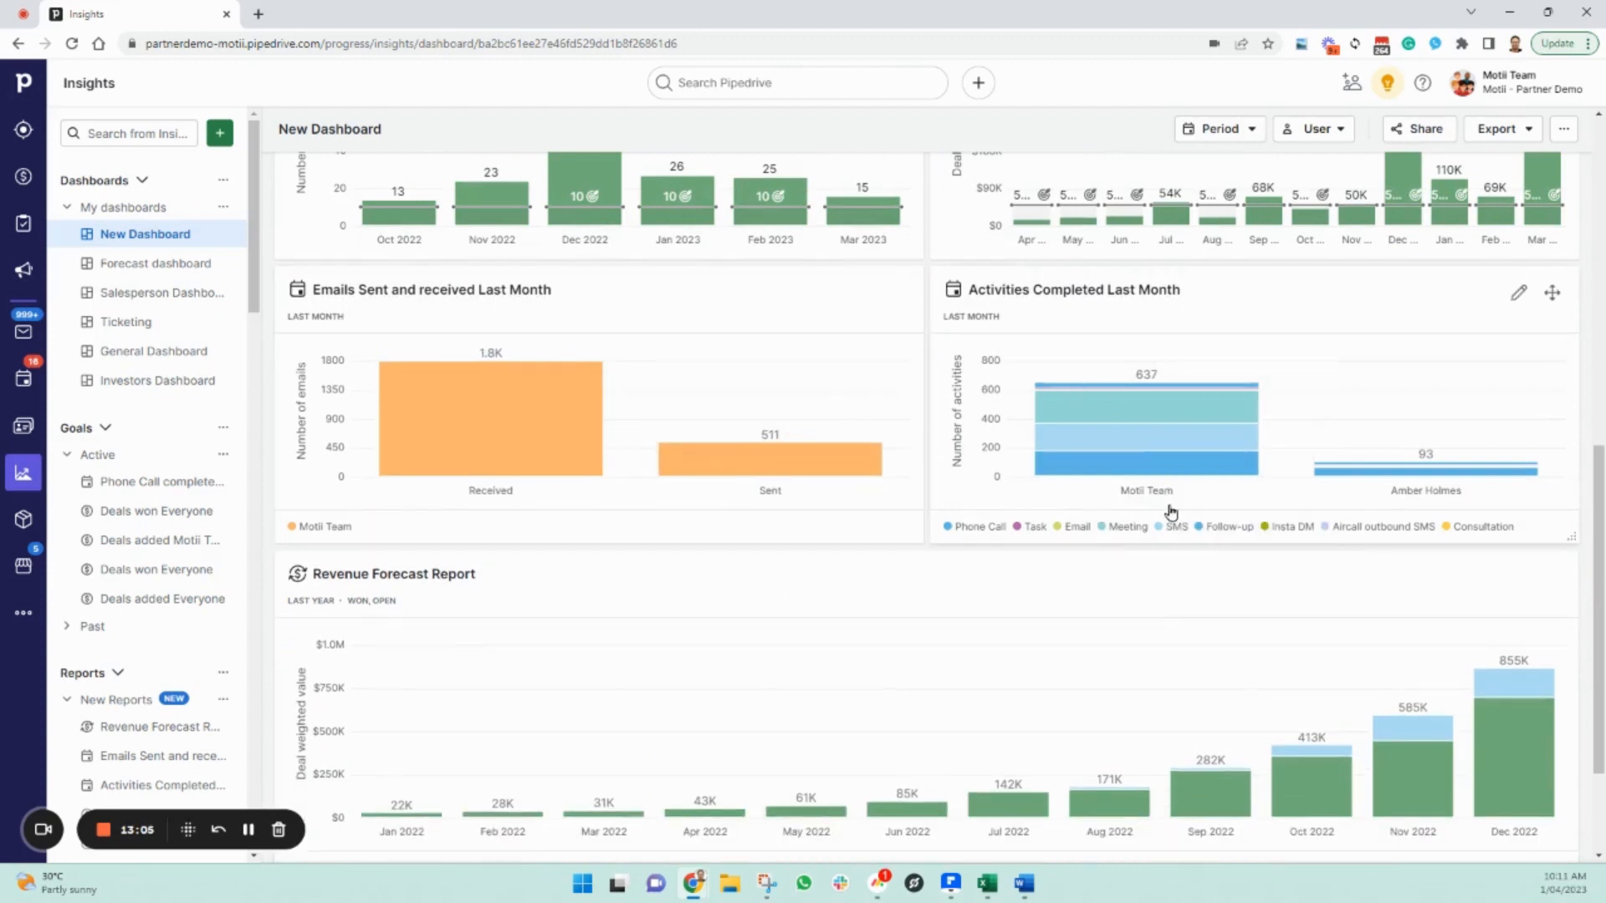
scroll(957, 591, down, 2)
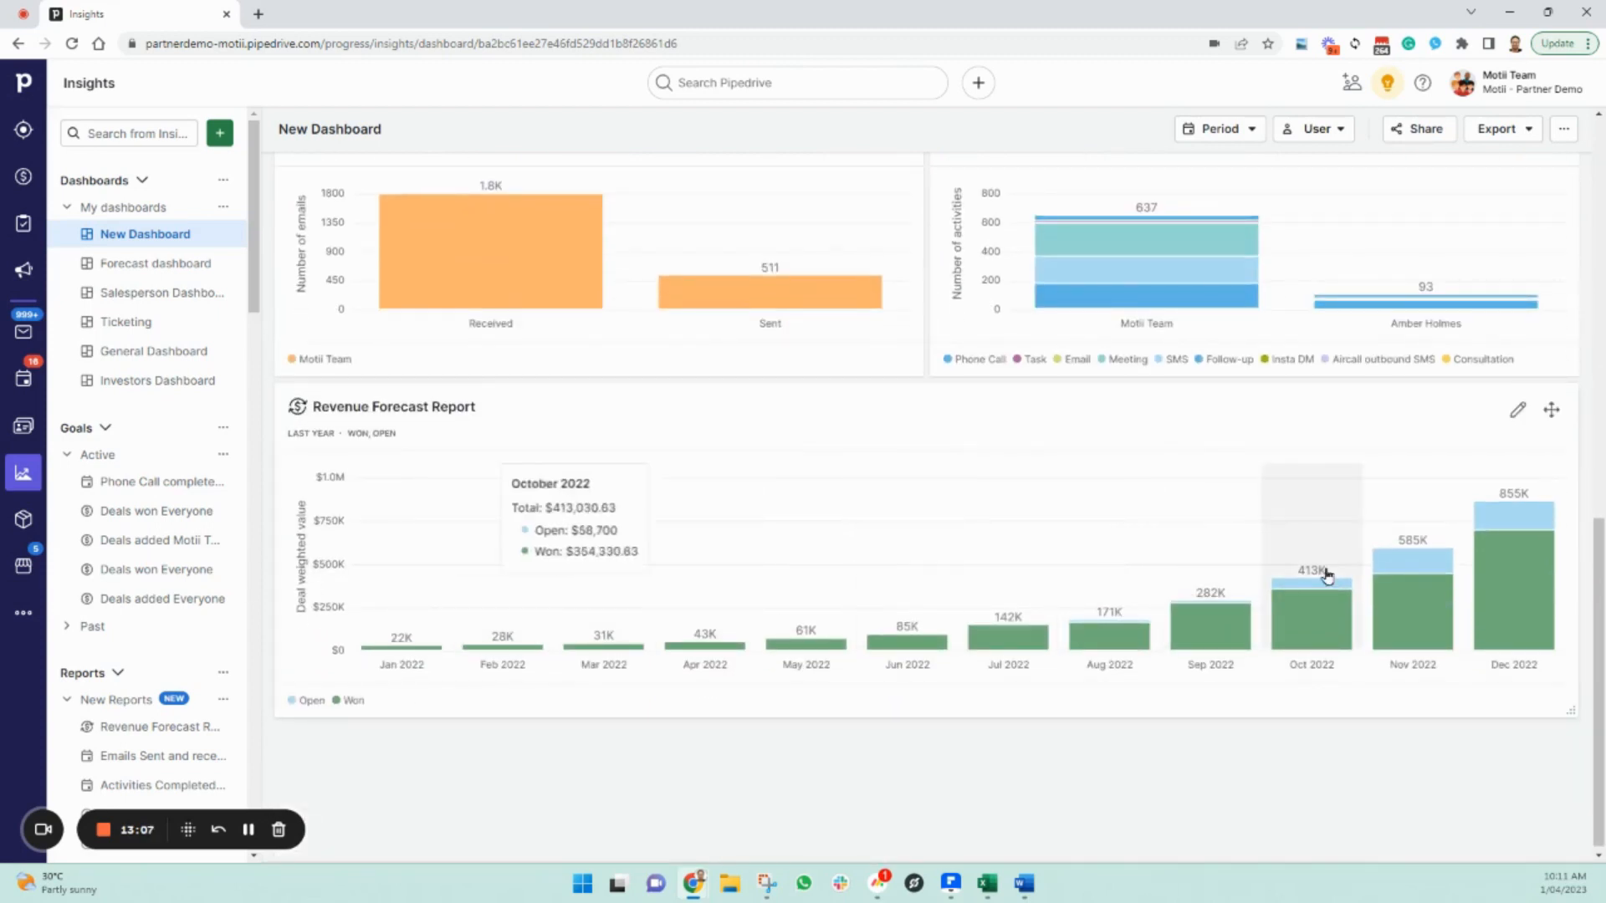
Step: Narrow the Emails Sent and received and Activities Completed Last Month reports to a quarter of the dashboard width and place them side by side
scroll(941, 569, up, 4)
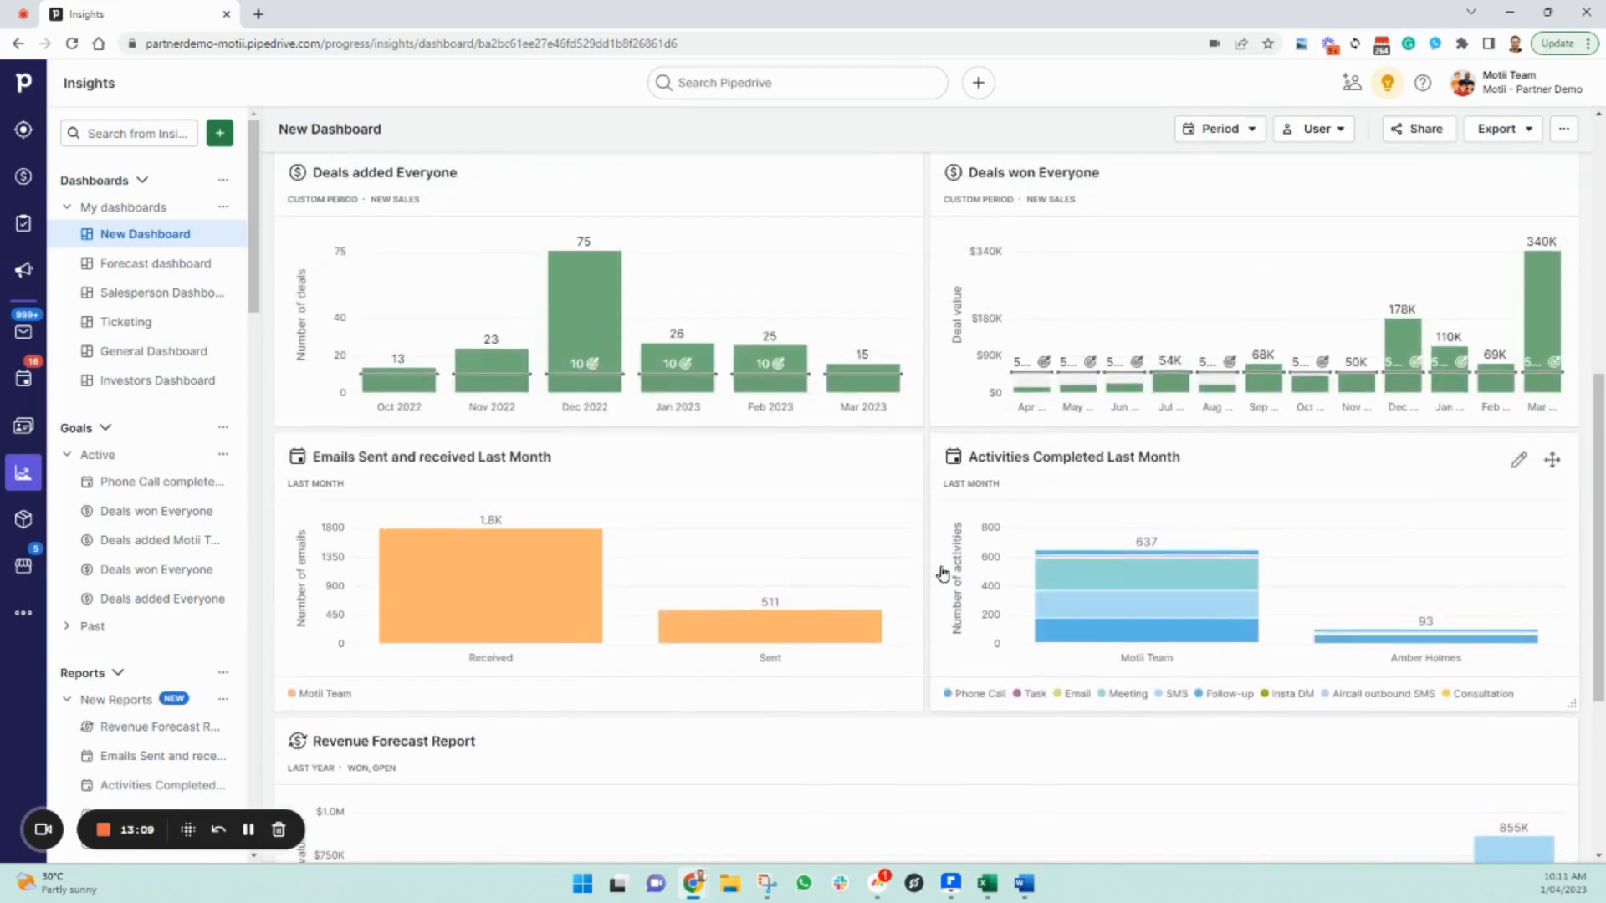
drag(918, 701, 625, 693)
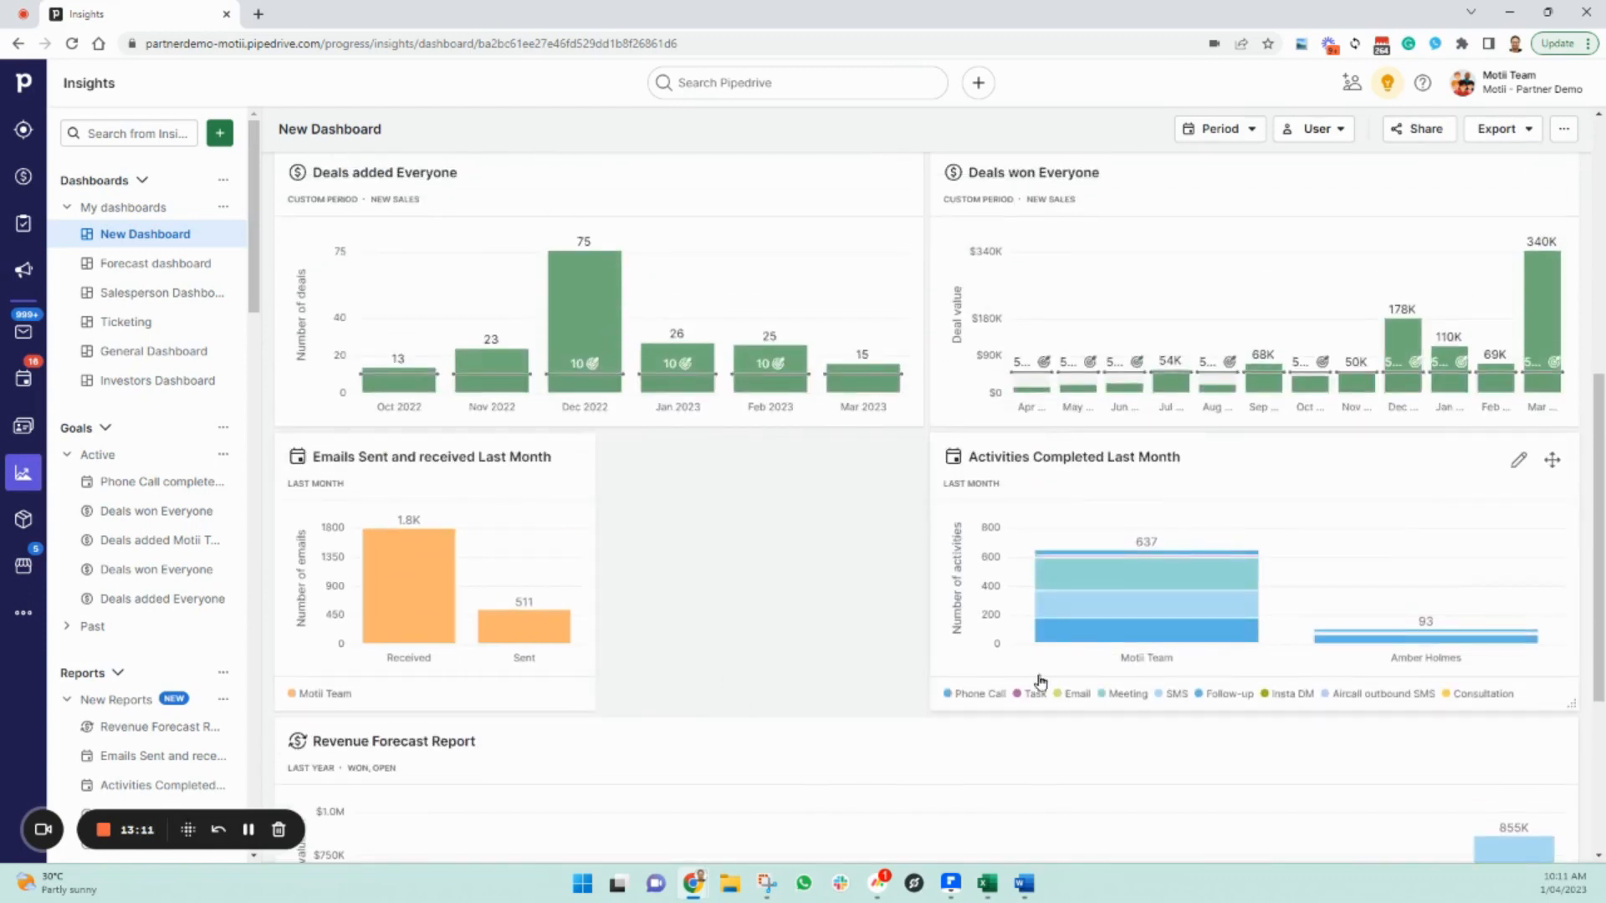
drag(1571, 704, 988, 686)
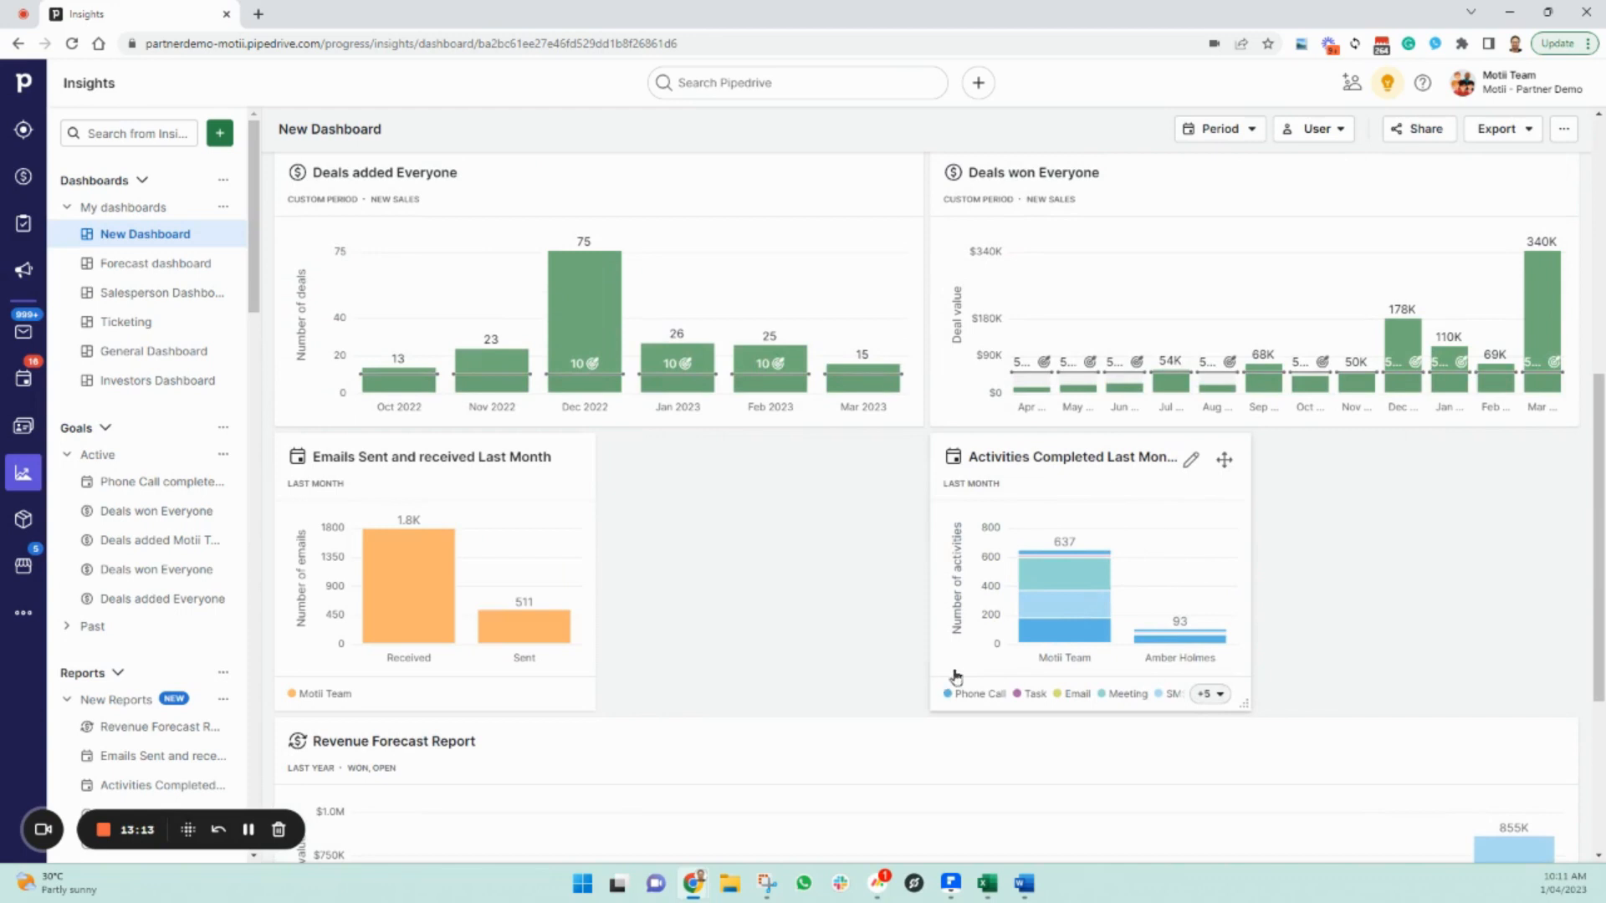
drag(1224, 460, 1094, 474)
click(1307, 518)
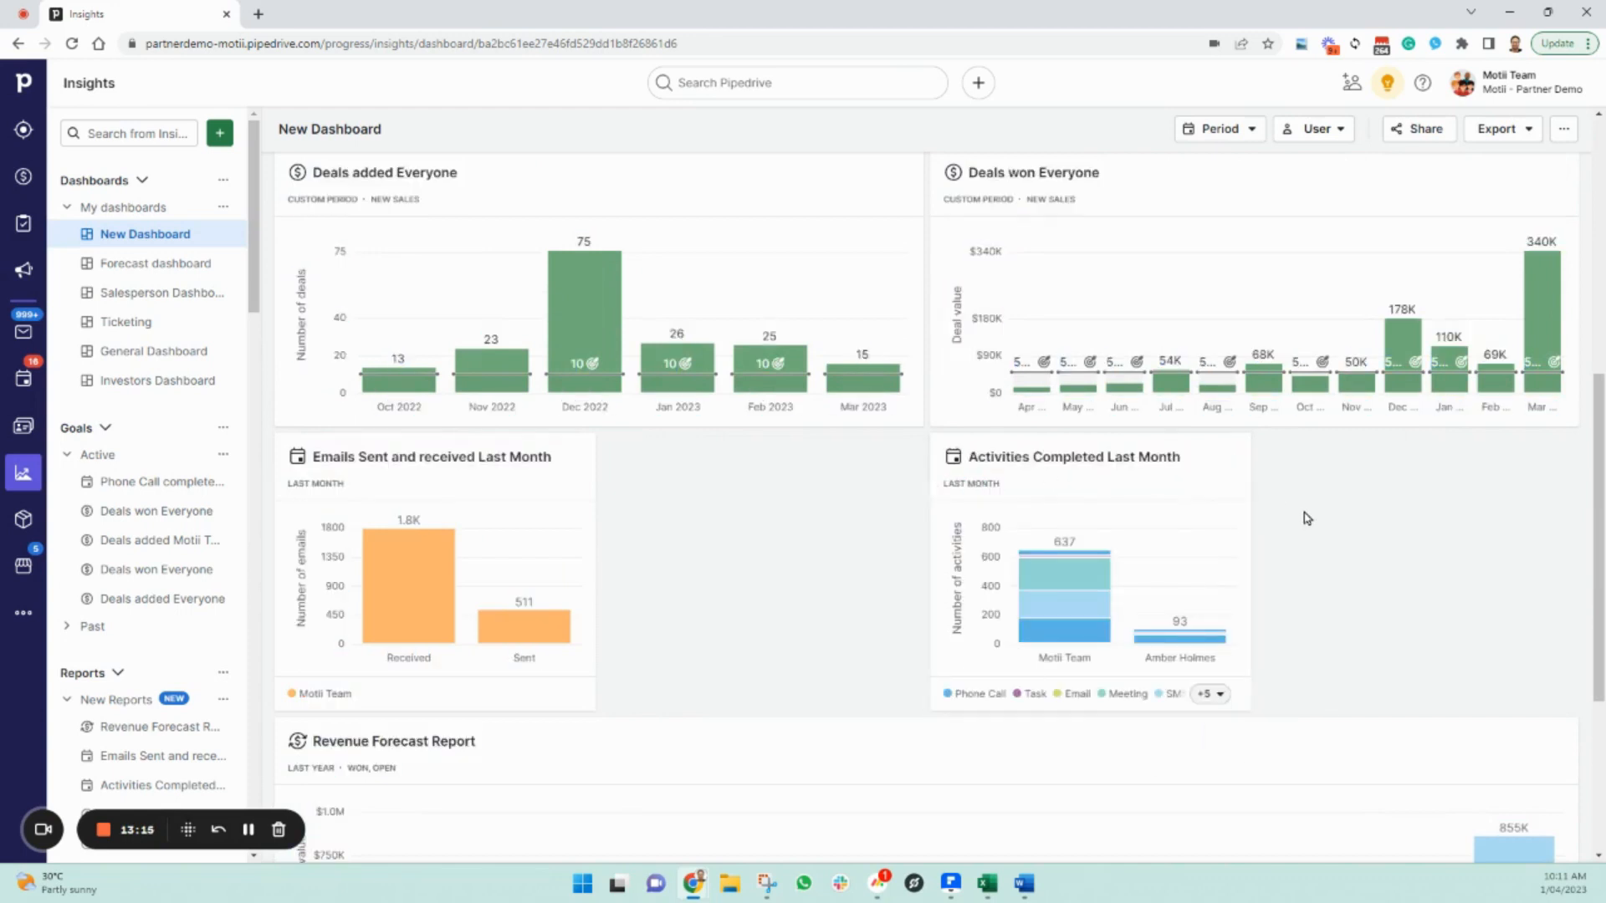
drag(1222, 460, 936, 455)
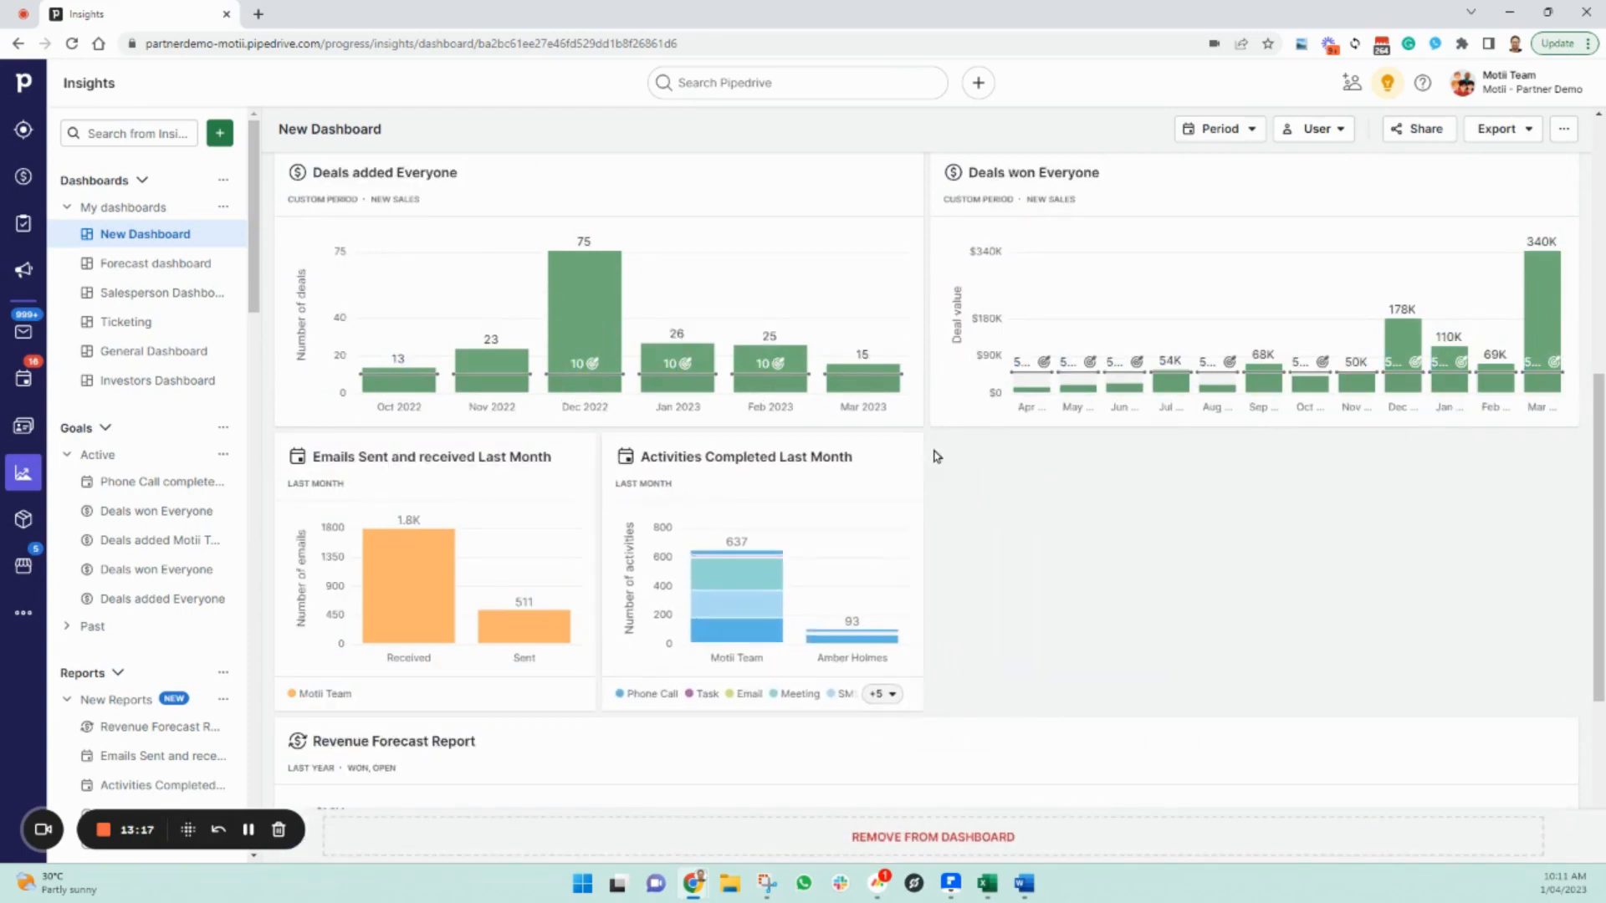
Step: Narrow the Lost Reasons Report to a quarter of the dashboard width and move it down beside Activities Completed Last Month
scroll(916, 423, up, 5)
drag(1562, 552, 1248, 552)
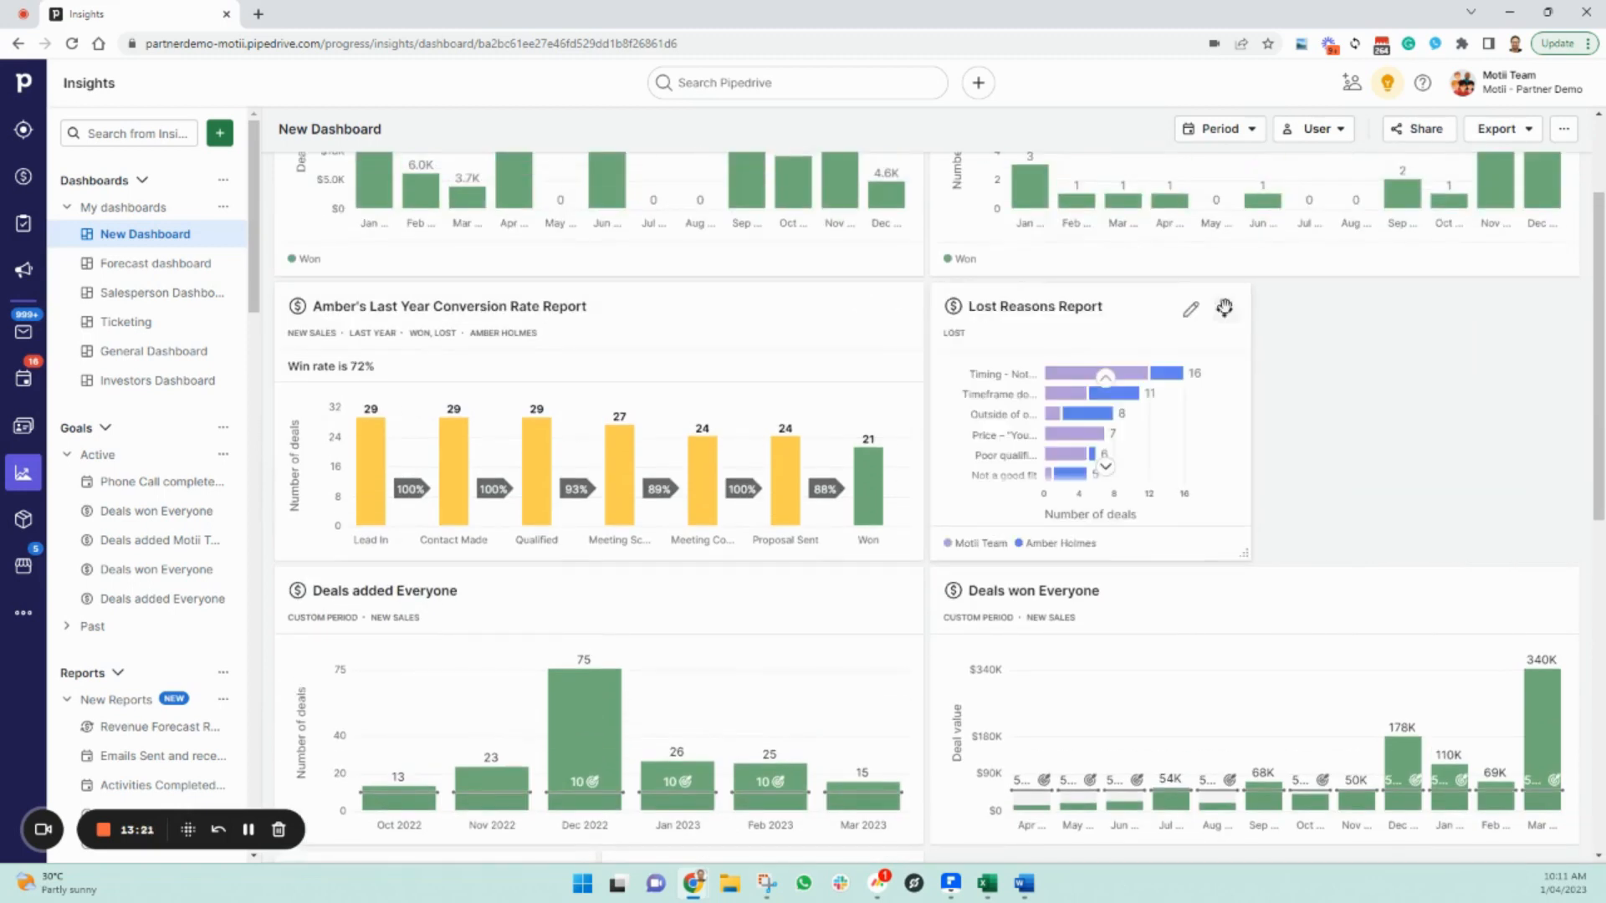
drag(1226, 310, 1251, 563)
scroll(1258, 273, down, 2)
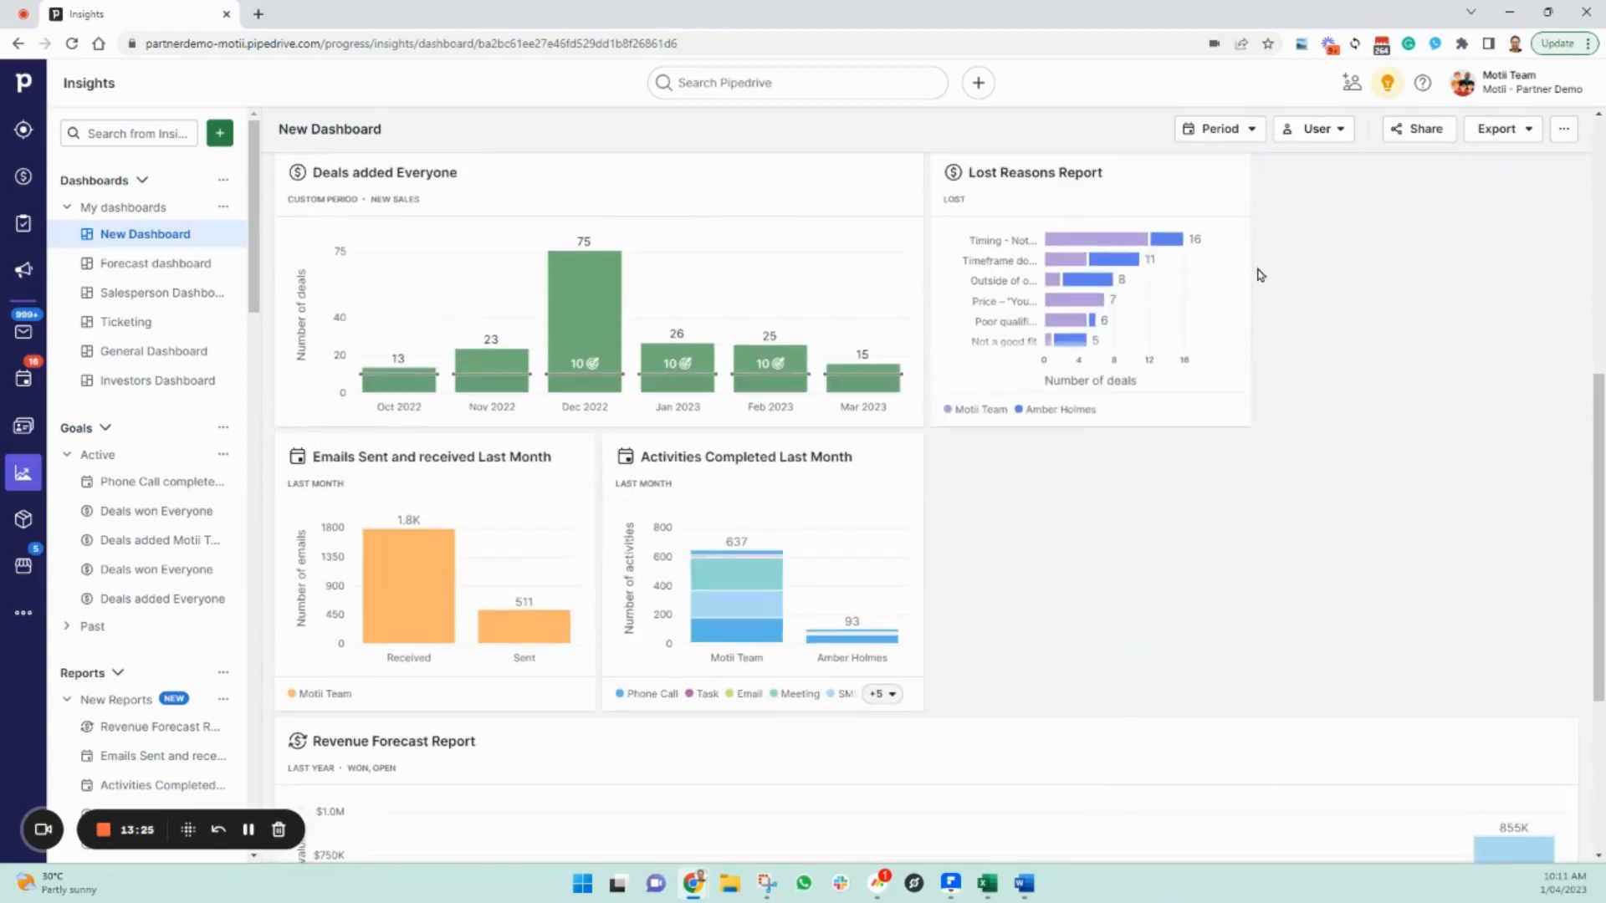
scroll(1262, 293, up, 1)
drag(1224, 260, 1213, 495)
Step: Widen Deals added Everyone to the full dashboard width and the Lost Reasons Report to fill the rest of its row
drag(909, 358, 1576, 448)
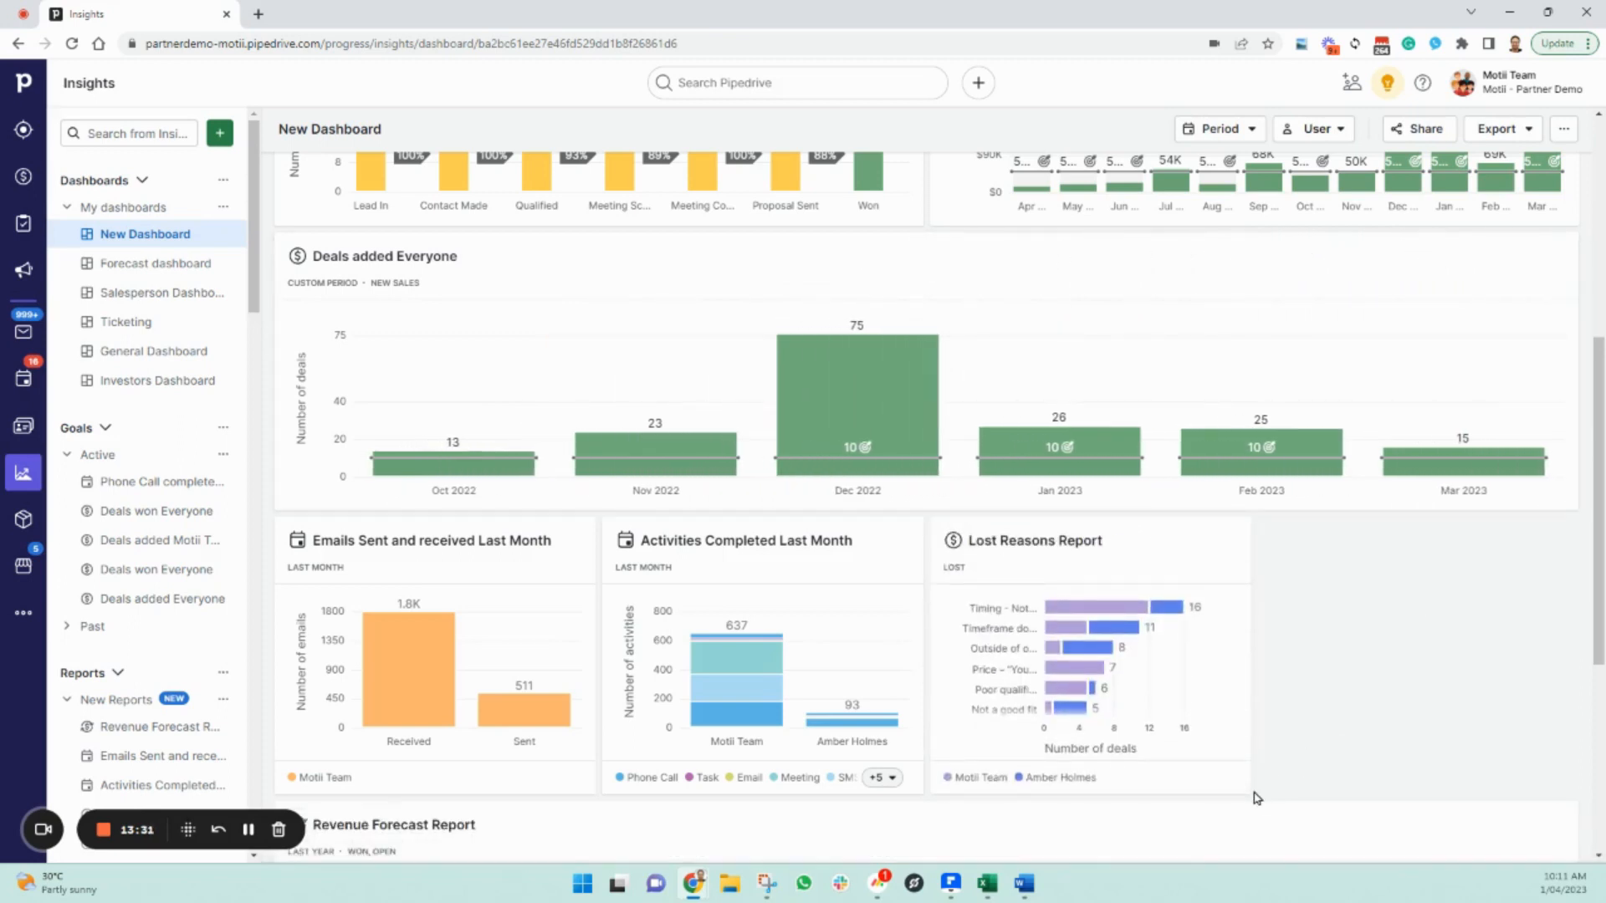
drag(1238, 783, 1572, 786)
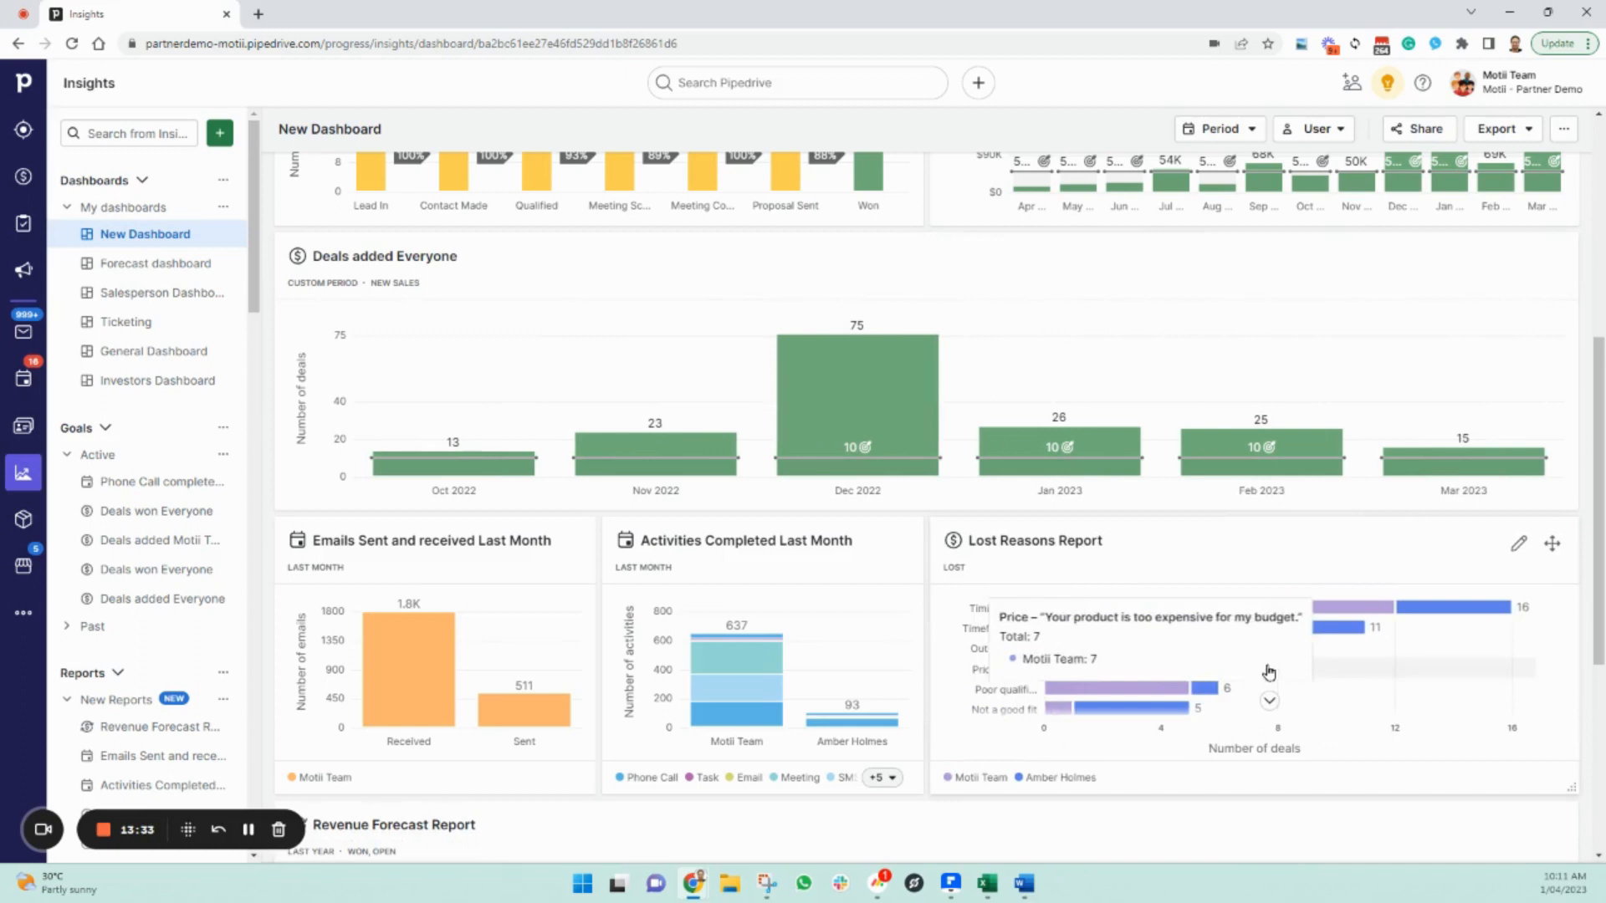
Step: Reduce the page zoom and review the finished layout of New Dashboard from the won deals reports to the revenue forecast
scroll(1269, 672, up, 6)
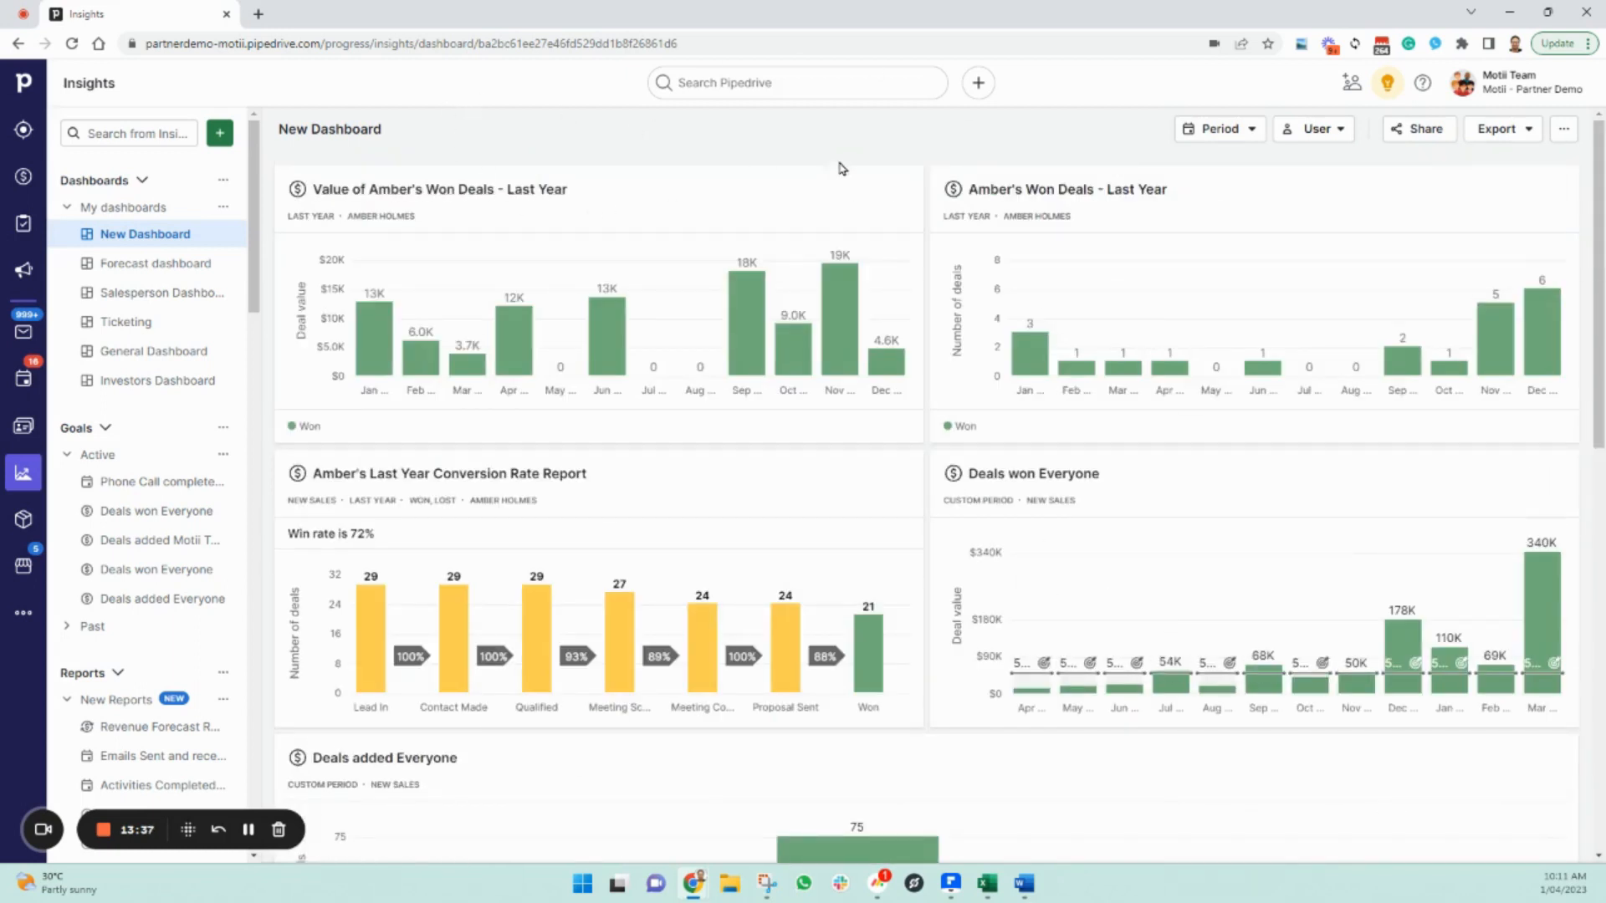
key(ctrl+minus)
key(ctrl+minus)
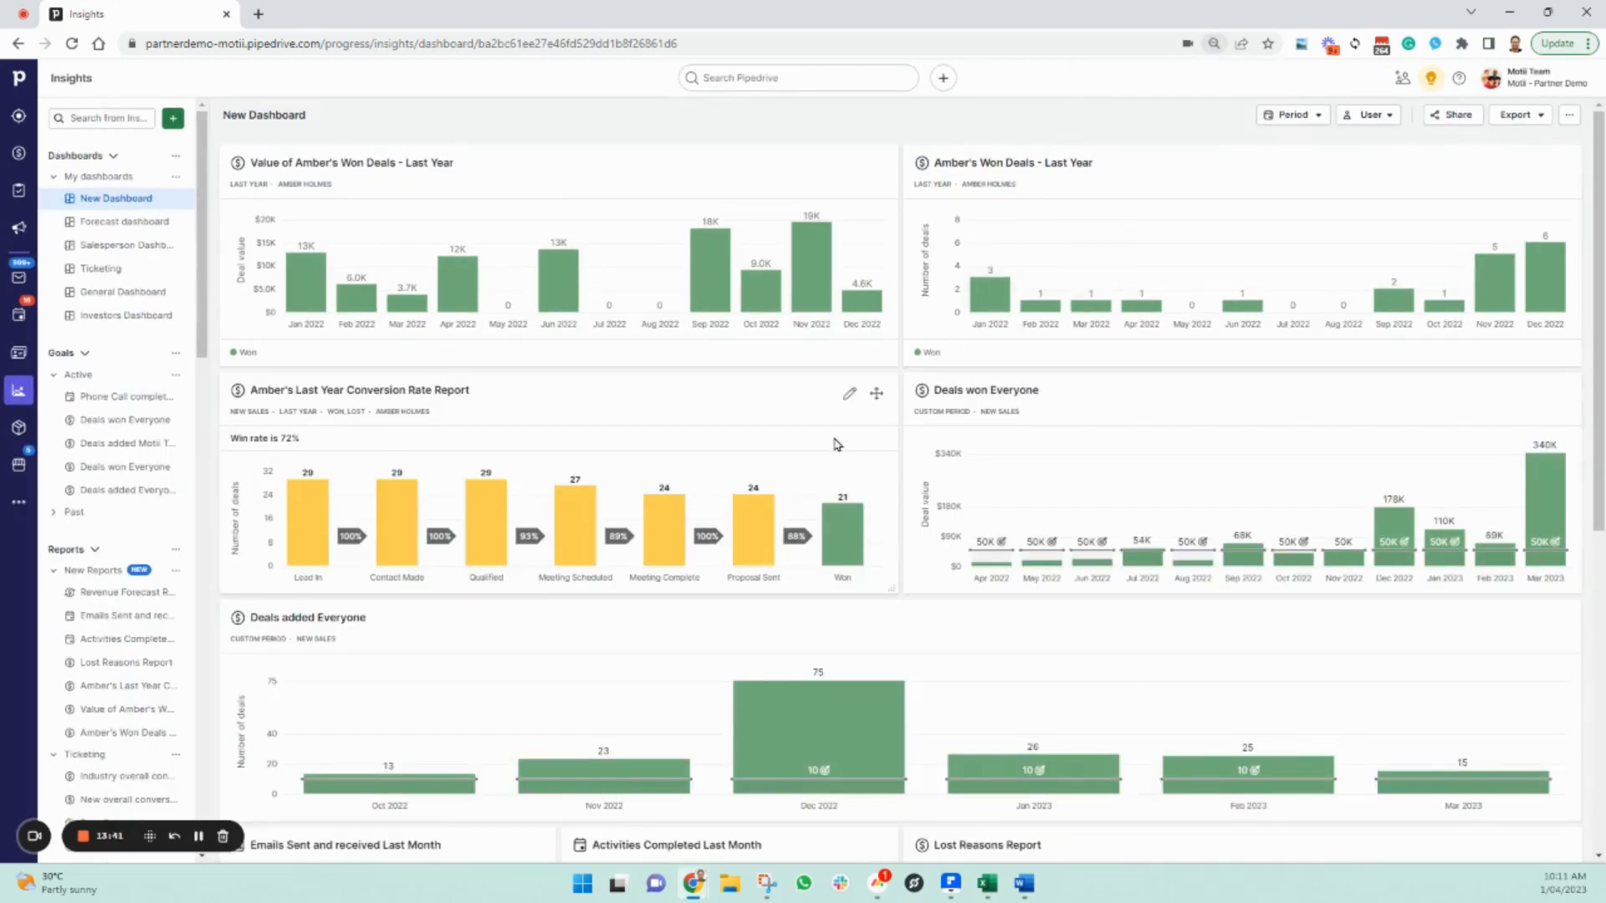
scroll(773, 415, down, 7)
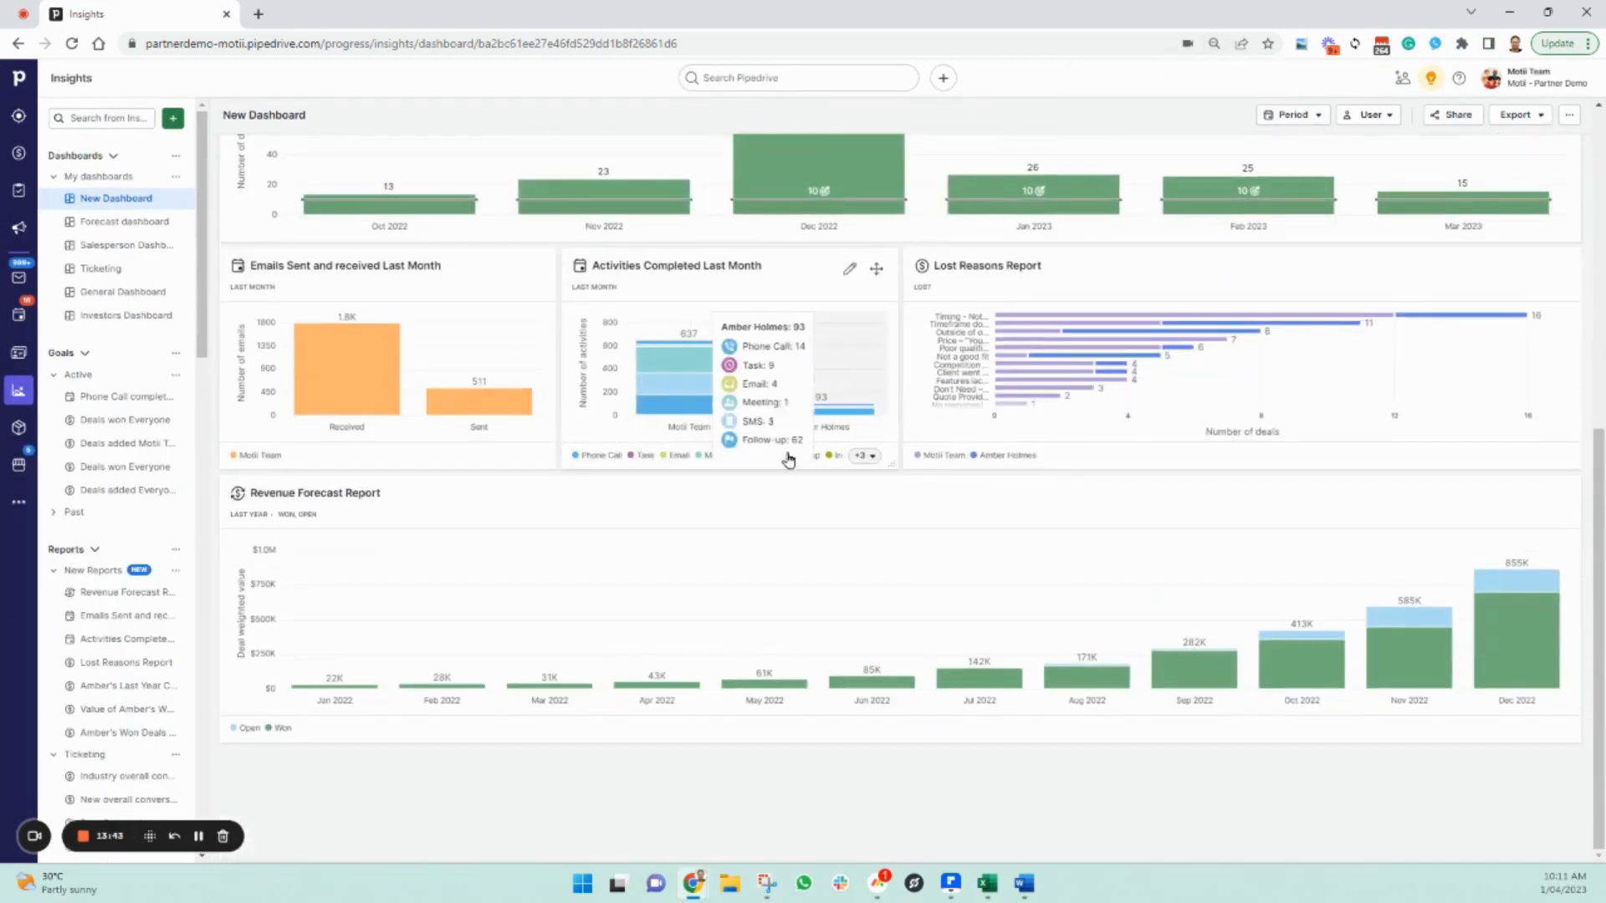
scroll(903, 561, up, 2)
scroll(903, 556, up, 6)
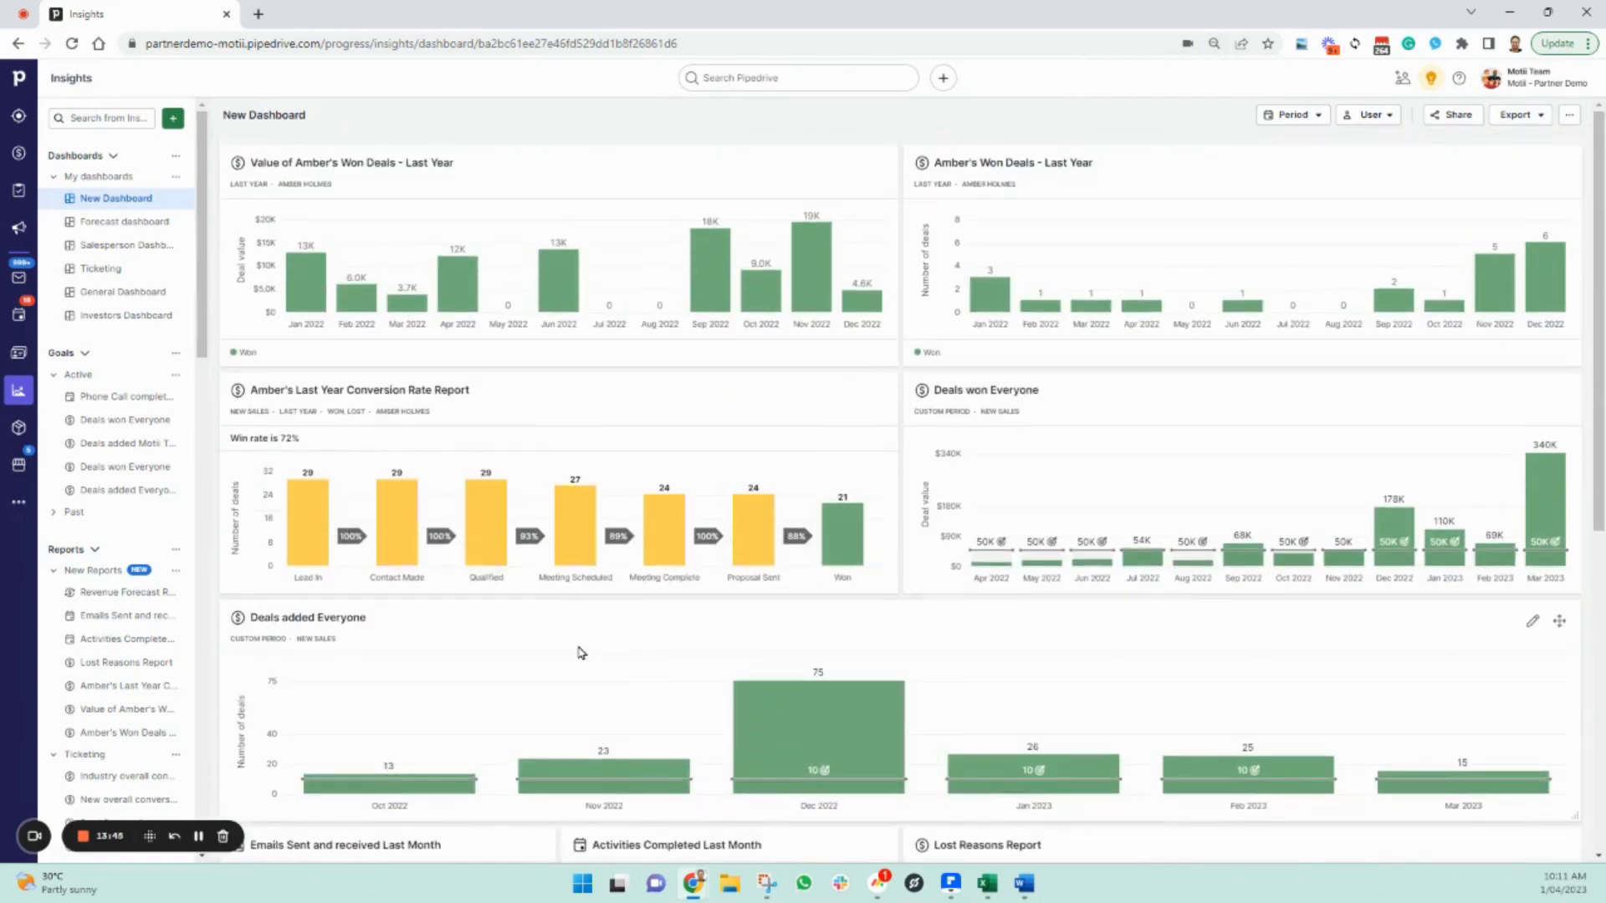
click(103, 839)
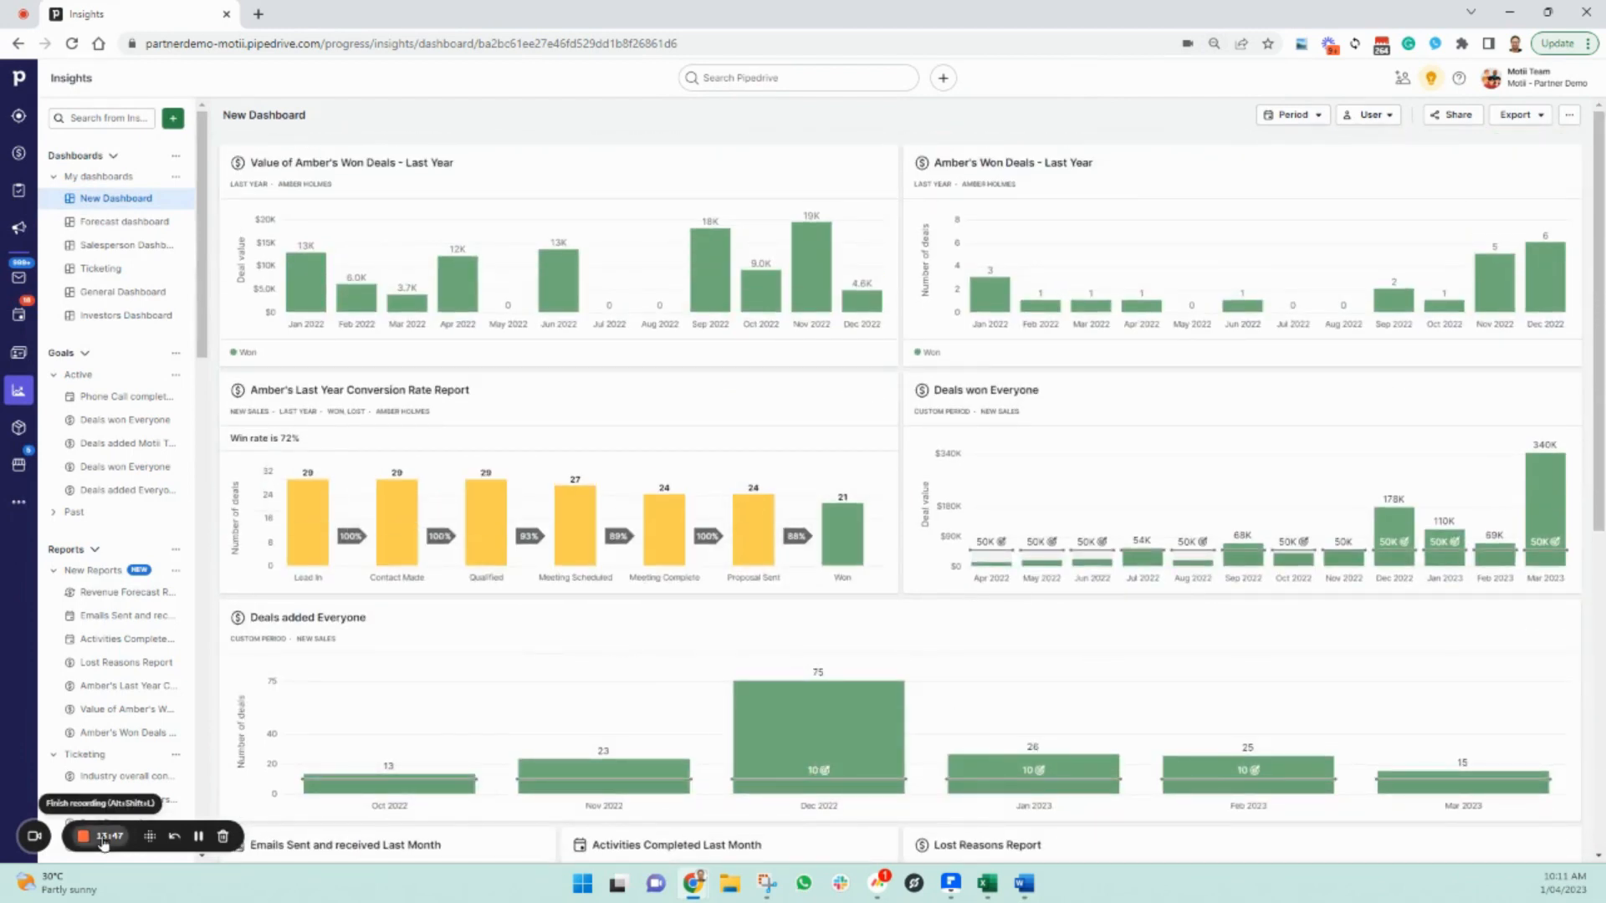